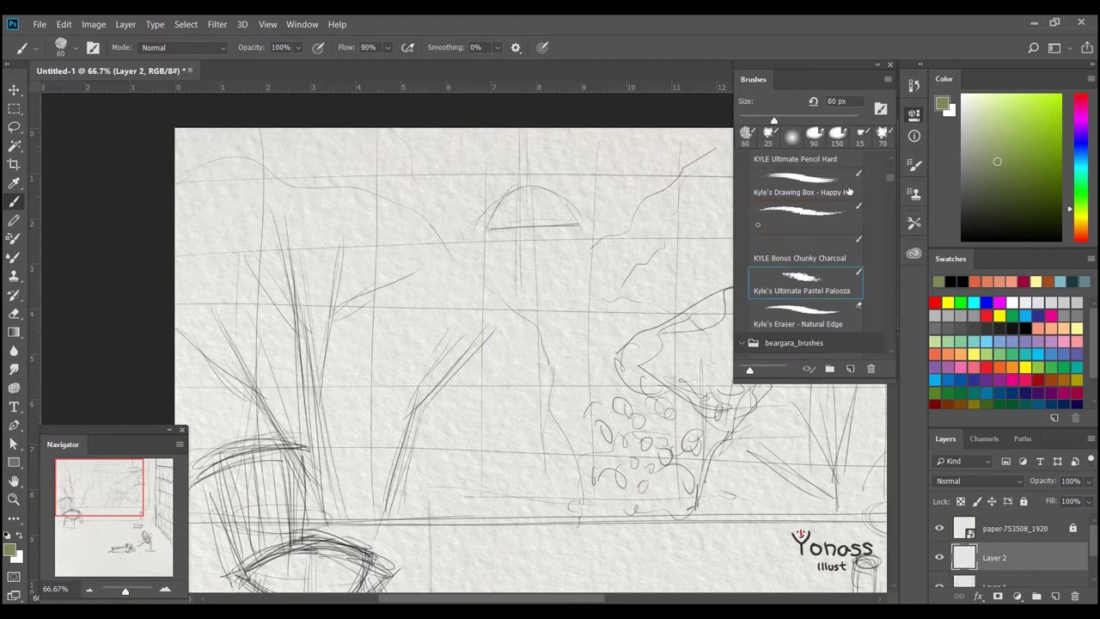
Place Layer 2 beneath the sketch on Layer 1 and switch to the textured Dry Media brush at 25 px in pale cream
mouse_move(455, 339)
left_mouse_down()
mouse_move(326, 316)
mouse_move(469, 332)
left_mouse_up()
scroll(469, 332, "down", 3)
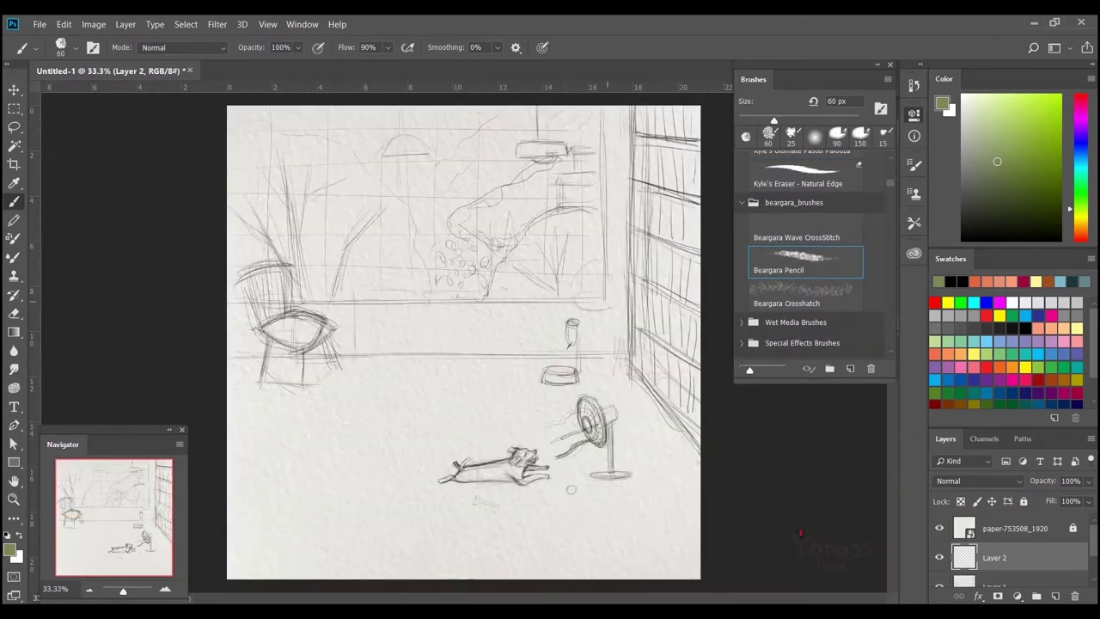
key("alt+bracketleft")
scroll(467, 327, "up", 2)
key(".")
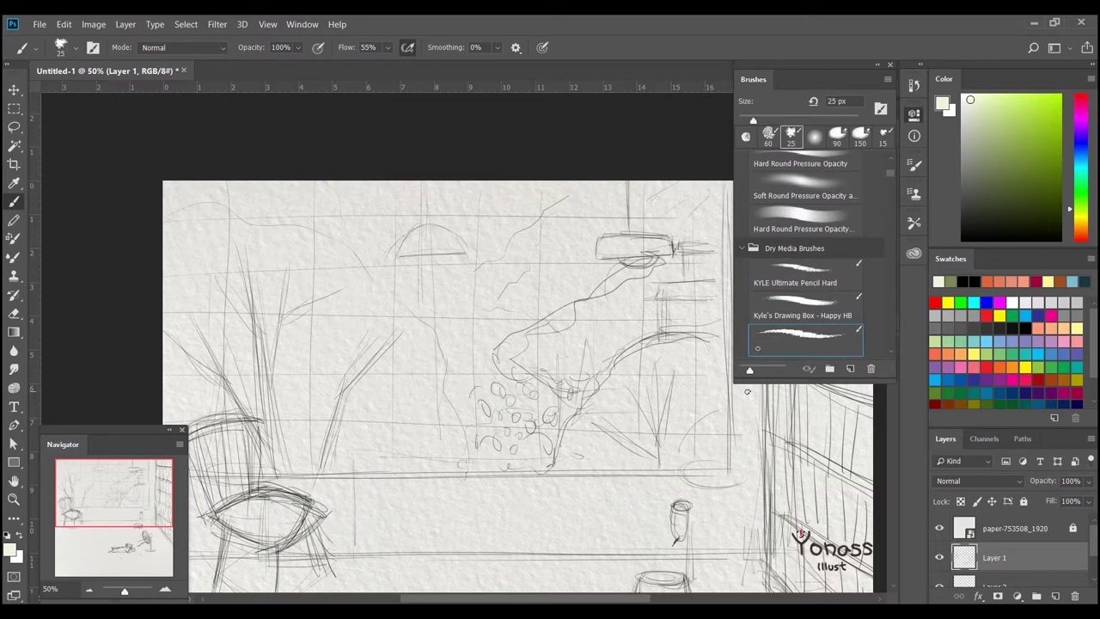
Enlarge the brush to 250 px and block in the large window area with pale green beneath the sketch
key("ctrl+shift+alt+n")
key("]")
key("]")
key("]")
key("]")
key("]")
key("]")
key("]")
key("]")
key("]")
key("]")
key("]")
key("]")
mouse_move(147, 184)
left_mouse_down()
mouse_move(516, 283)
mouse_move(172, 283)
mouse_move(593, 258)
mouse_move(479, 221)
left_mouse_up()
mouse_move(479, 221)
left_mouse_down()
mouse_move(564, 140)
mouse_move(605, 412)
mouse_move(653, 359)
left_mouse_up()
Fill the remaining parts of the window area in pale green with the brush reduced to 125 px
key("[")
key("[")
key("[")
key("[")
mouse_move(573, 370)
left_mouse_down()
mouse_move(307, 358)
mouse_move(524, 361)
mouse_move(323, 463)
left_mouse_up()
mouse_move(310, 378)
left_mouse_down()
mouse_move(636, 386)
mouse_move(386, 357)
mouse_move(479, 385)
mouse_move(529, 354)
left_mouse_up()
Lower the opacity of the sketch on Layer 1
key("alt+[")
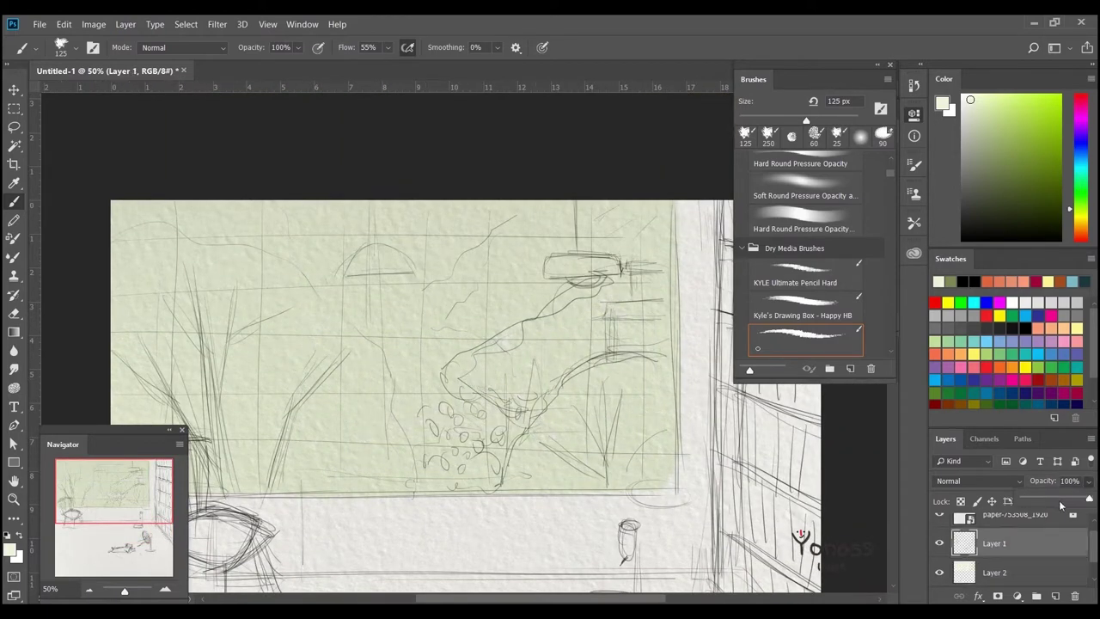
key("3")
key("7")
Refine the window's pale green edges on Layer 2 with the brush at 70 px
key("[")
key("[")
key("[")
key("[")
left_click_drag(671, 456, 812, 429)
key("alt+[")
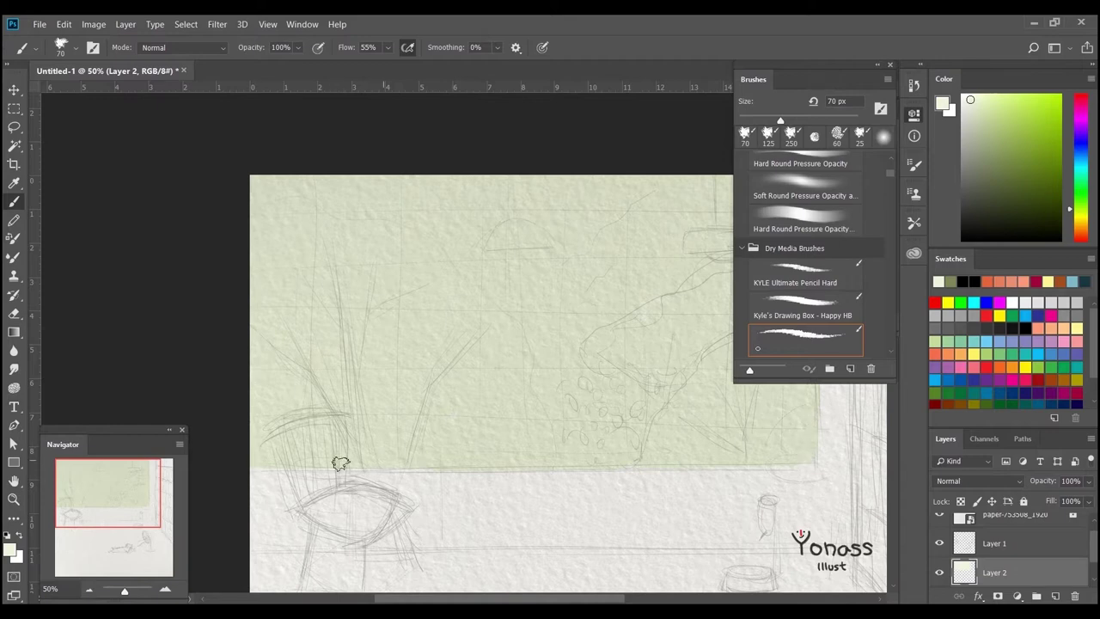
left_click_drag(621, 459, 230, 442)
Paint a pale yellow glow in the window's upper middle with the Beargara Pencil brush at 250 px
left_click(1033, 352)
left_click(467, 257, "alt")
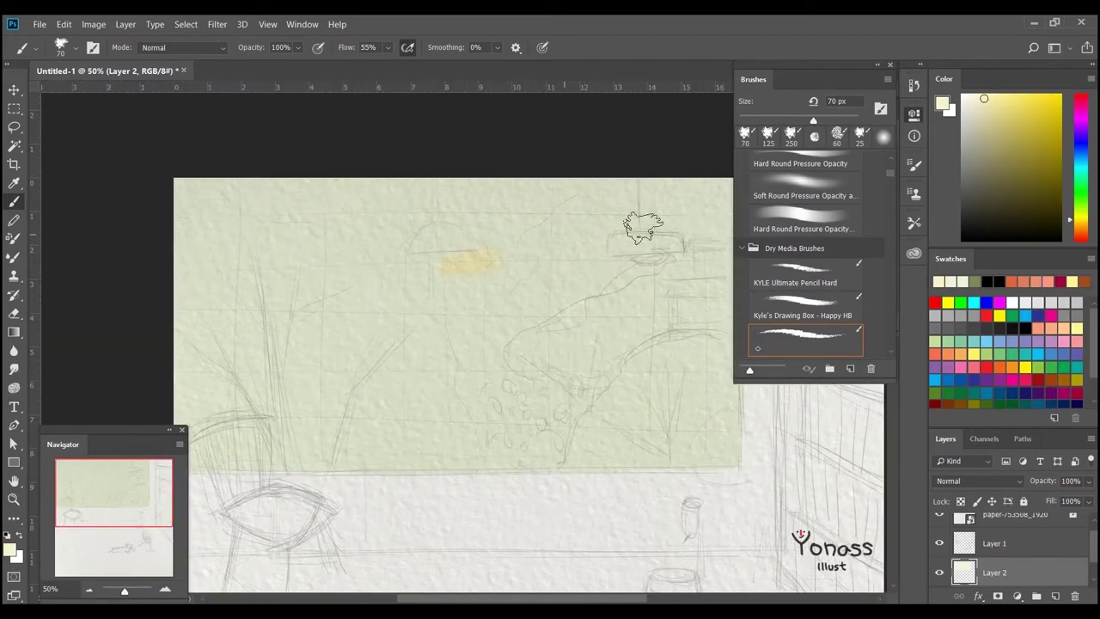
key("]")
key("]")
key("]")
key("]")
key("]")
left_click(466, 289, "alt")
left_click_drag(890, 171, 890, 186)
left_click(805, 232)
mouse_move(464, 236)
left_mouse_down()
mouse_move(503, 279)
mouse_move(425, 269)
mouse_move(568, 214)
left_mouse_up()
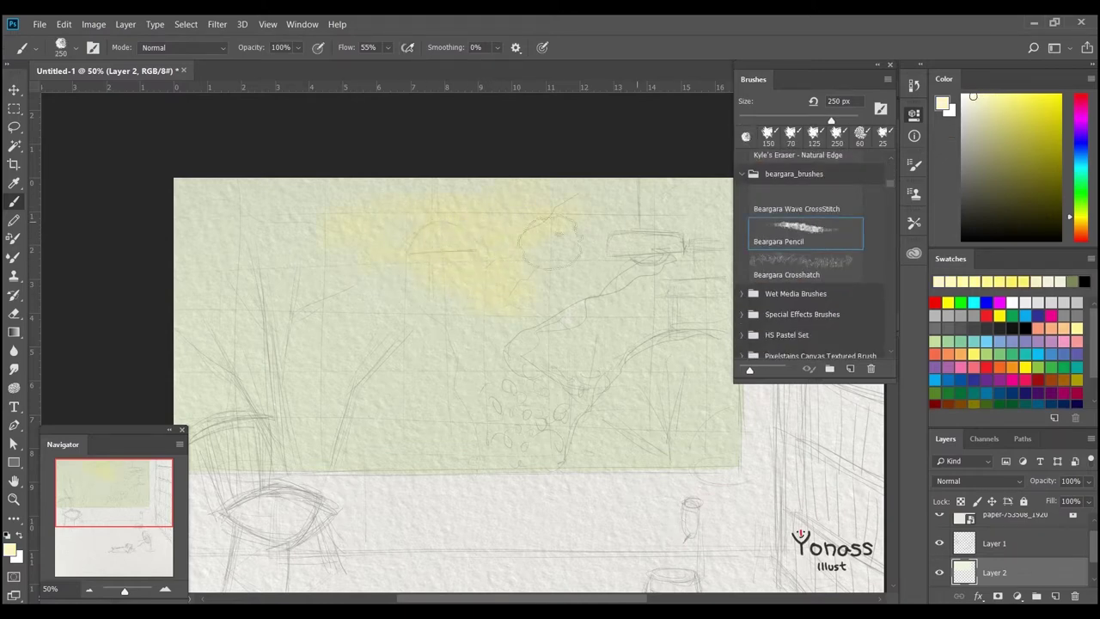
Soften the yellow glow and shade the window's outer areas in grey-green with the Beargara Pencil brush at 700 px
key("ctrl+z")
left_click(432, 273, "alt")
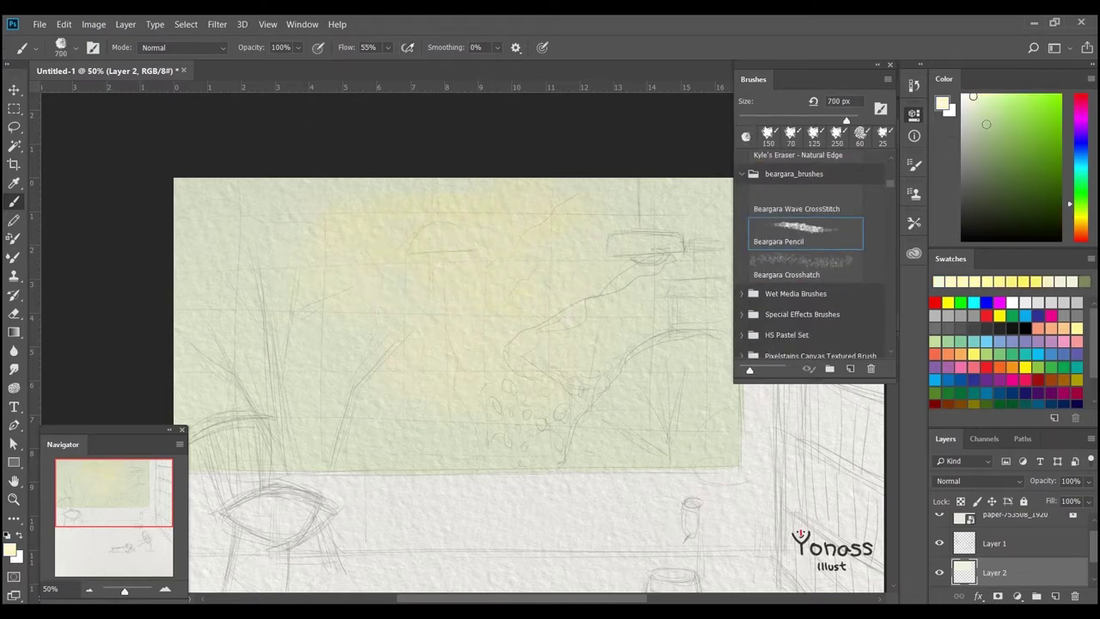
key("]")
key("]")
key("]")
key("]")
key("]")
left_click_drag(245, 172, 109, 112)
left_click_drag(550, 284, 585, 378)
key("ctrl+z")
key("ctrl+z")
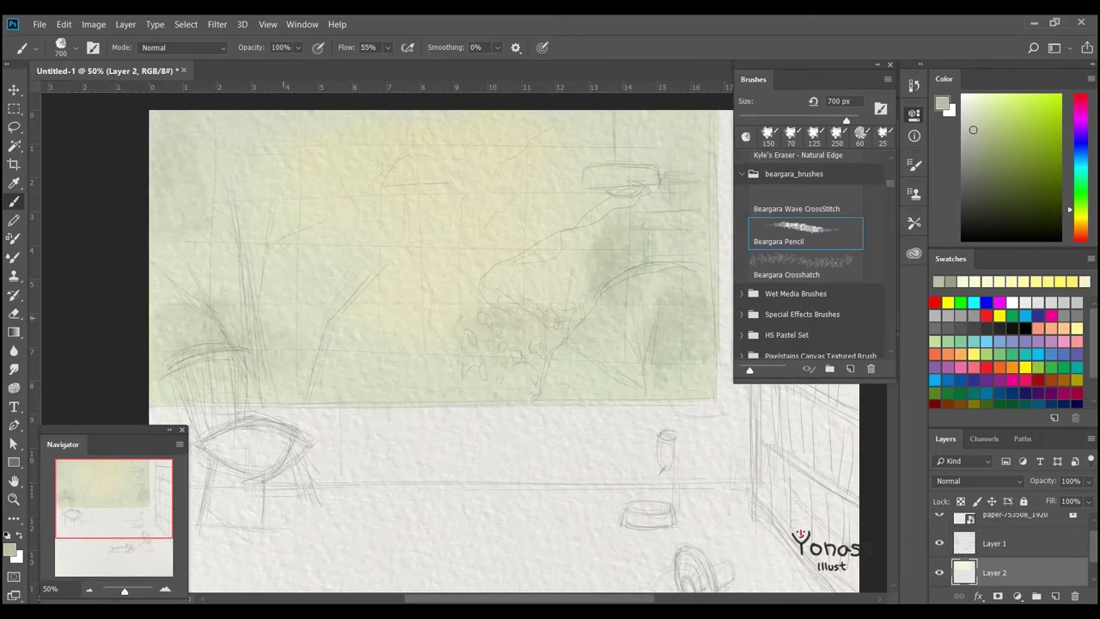
Add a new layer directly above the Background layer and bring up the Dry Media brushes
scroll(429, 344, "up", 1)
scroll(1079, 553, "up", 1)
scroll(1079, 554, "down", 2)
left_click(1080, 549)
scroll(576, 322, "down", 3)
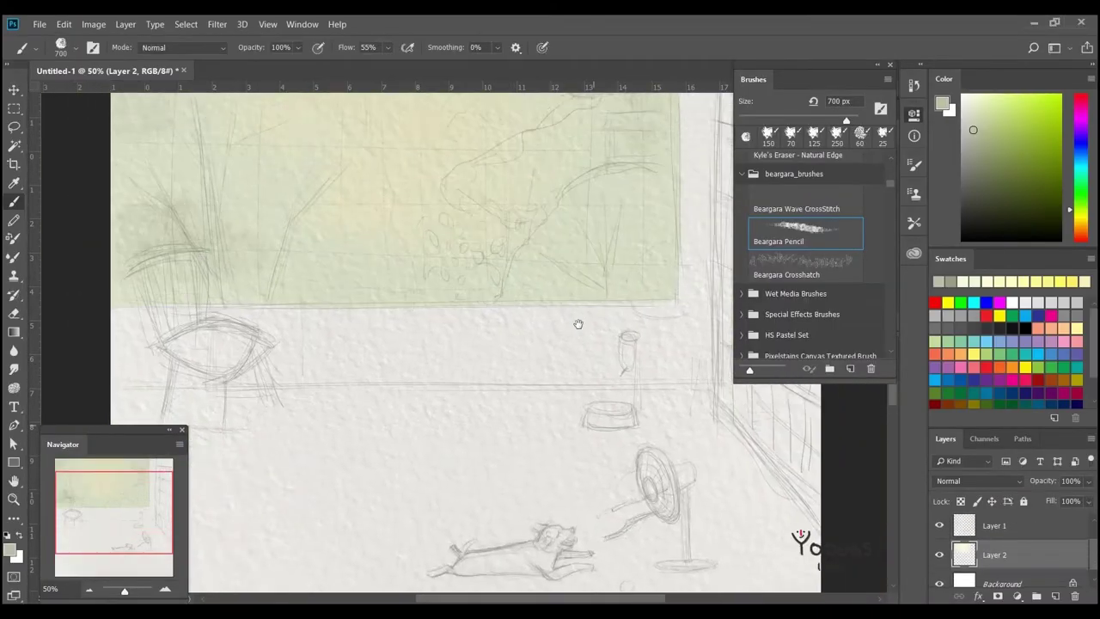
scroll(658, 454, "up", 2)
scroll(594, 455, "down", 2)
scroll(594, 454, "right", 2)
scroll(730, 361, "up", 3)
scroll(730, 361, "right", 1)
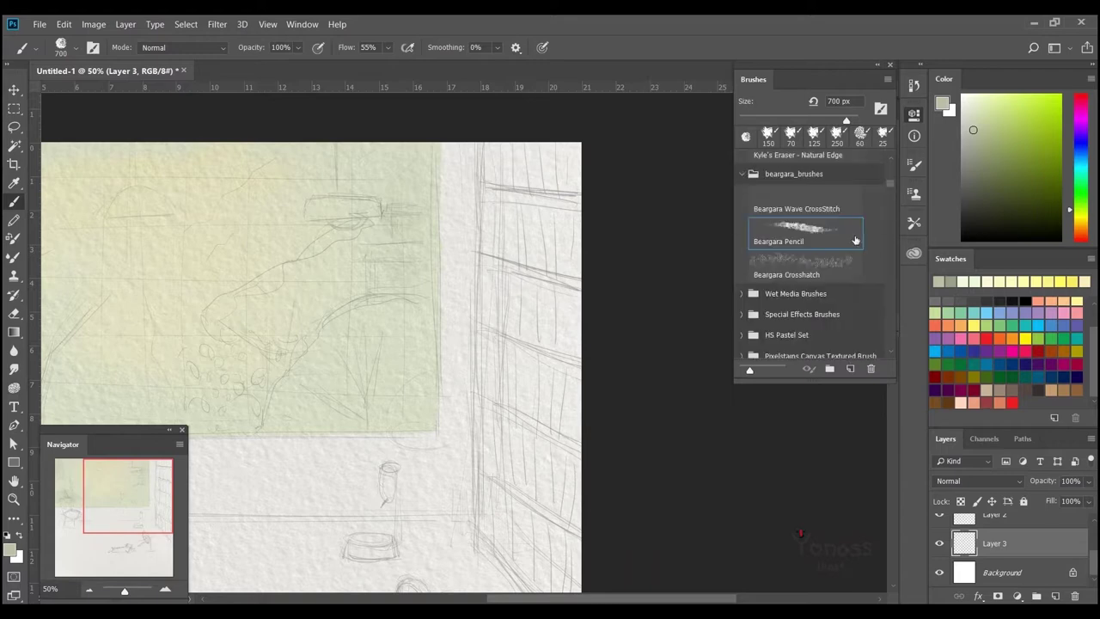
scroll(858, 264, "up", 5)
scroll(717, 221, "up", 2)
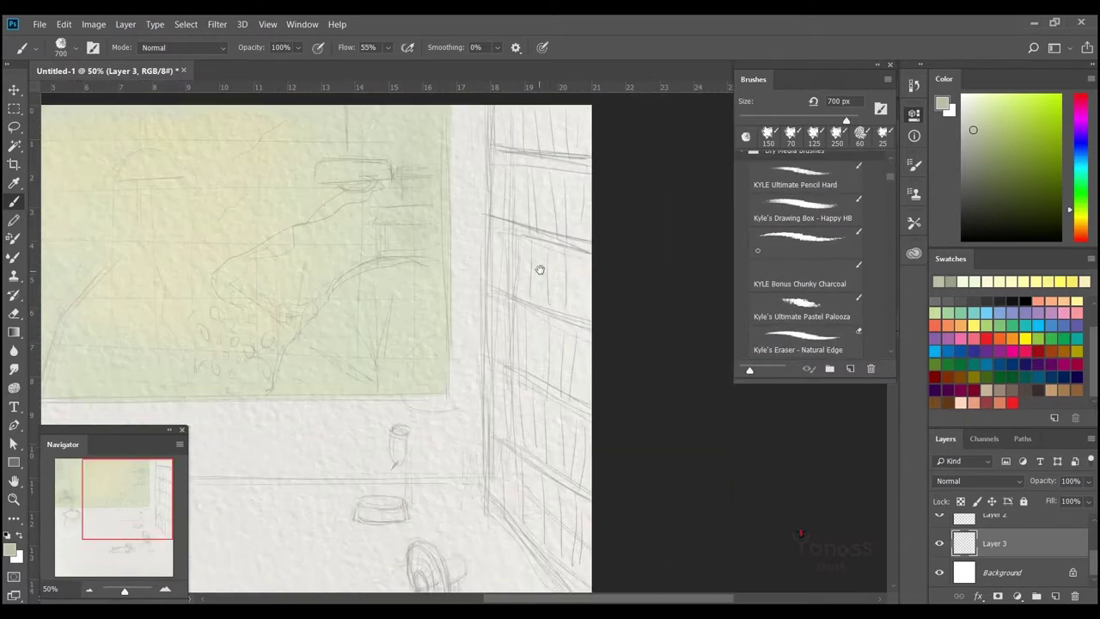
scroll(717, 221, "right", 1)
key("ctrl+minus")
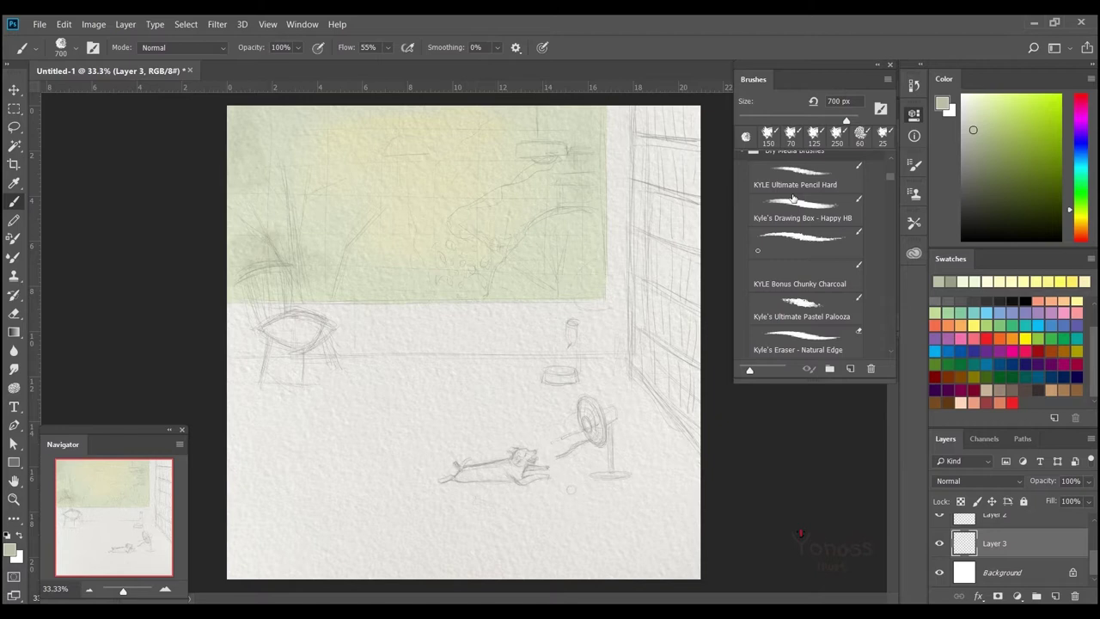
Paint the bookshelf wall brown from the canvas's upper edge to its slanted base with the textured Dry Media brush
left_click(805, 245)
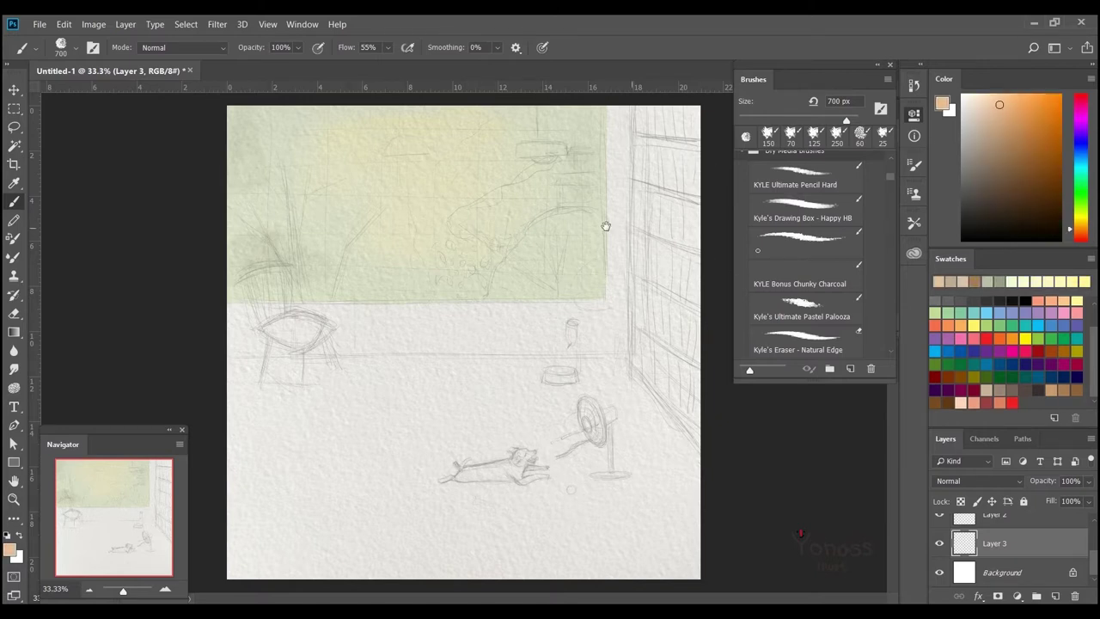
mouse_move(696, 137)
left_mouse_down()
mouse_move(670, 343)
mouse_move(687, 447)
mouse_move(643, 382)
left_mouse_up()
mouse_move(638, 95)
left_mouse_down()
mouse_move(638, 374)
mouse_move(679, 344)
mouse_move(632, 224)
mouse_move(632, 335)
left_mouse_up()
mouse_move(636, 232)
left_mouse_down()
mouse_move(634, 368)
mouse_move(625, 193)
mouse_move(643, 129)
mouse_move(629, 206)
mouse_move(646, 286)
left_mouse_up()
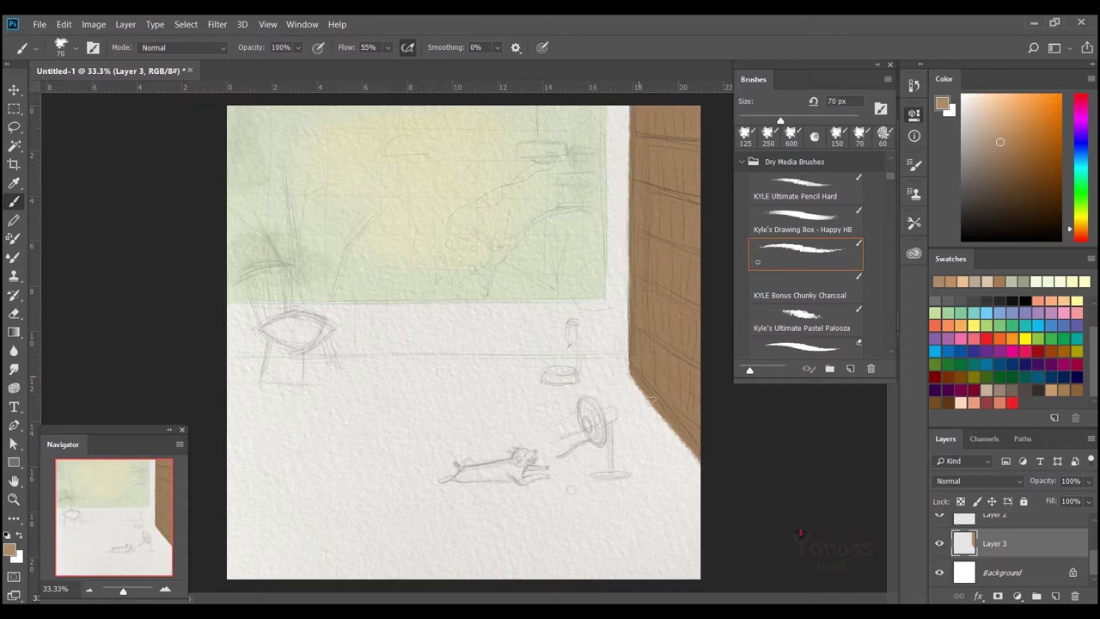
Draw the grey horizontal line between wall and floor on a new layer with KYLE Ultimate Pencil Hard at 15 px
key("z")
key("b")
key("F2")
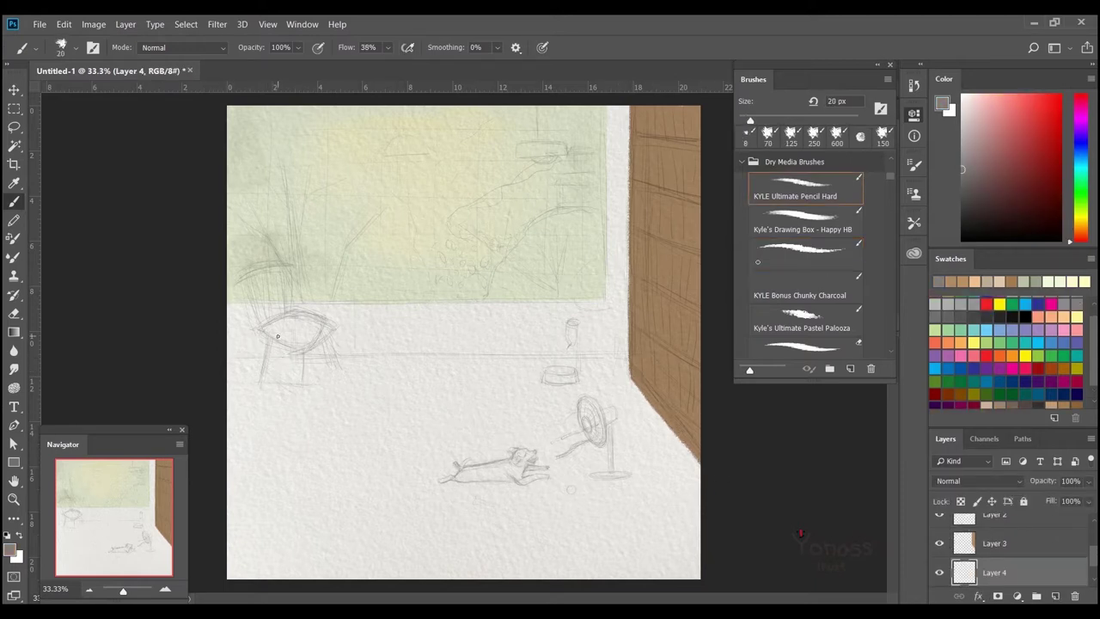
key("bracketleft")
left_click_drag(226, 357, 629, 353)
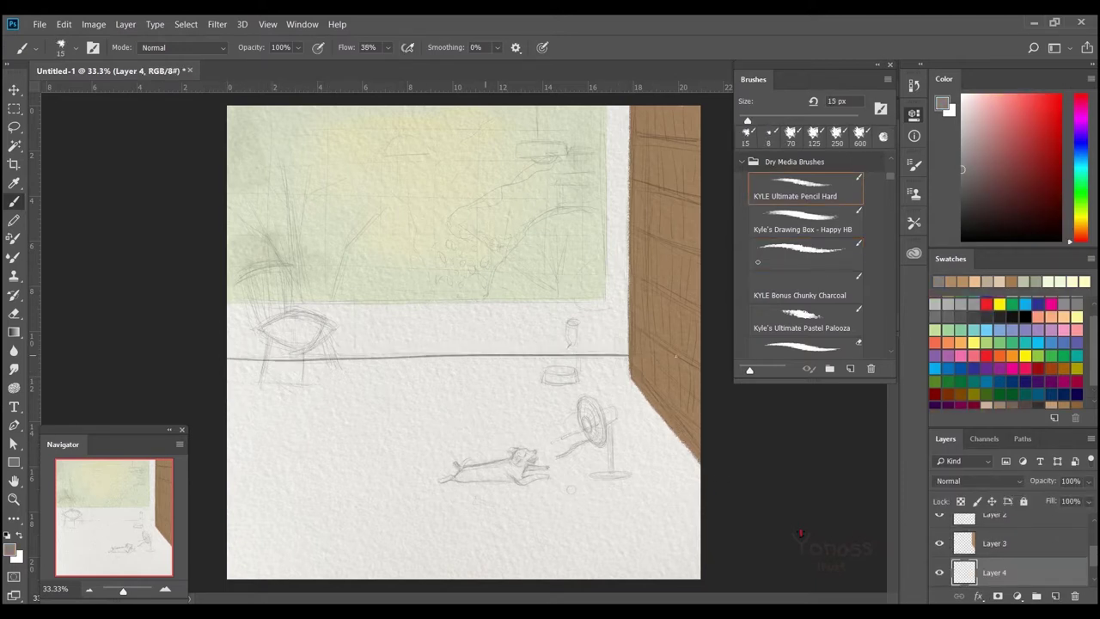
Paint the running dog's body in cream with the textured Dry Media brush at 15 px on a layer above the window
scroll(590, 511, "up", 3)
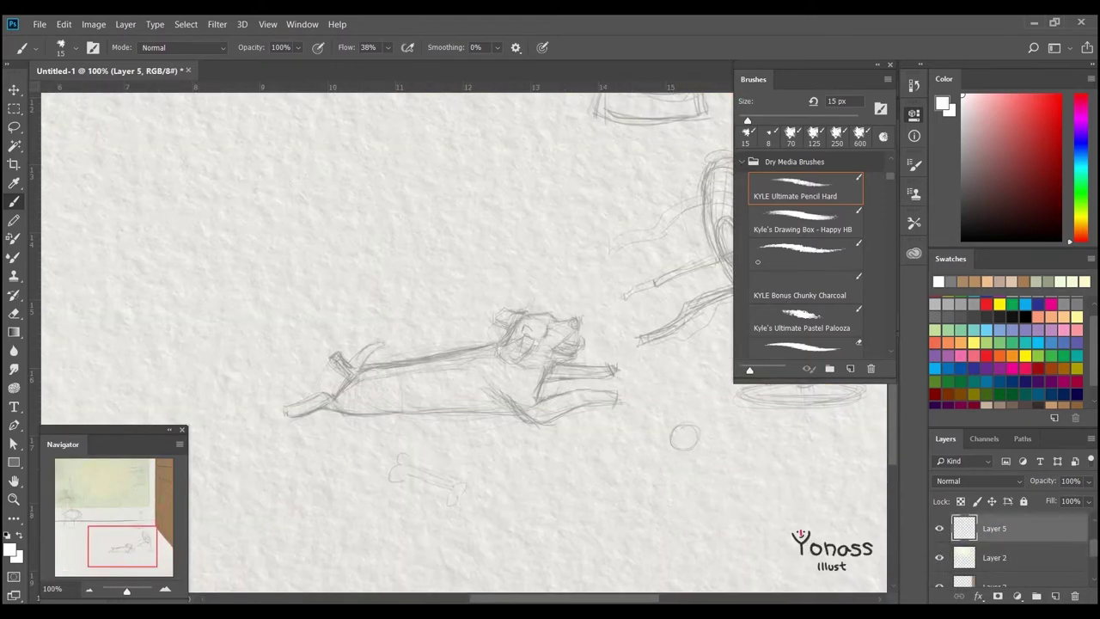
left_click(447, 374, "alt")
left_click_drag(414, 376, 481, 368)
left_click(412, 376, "alt")
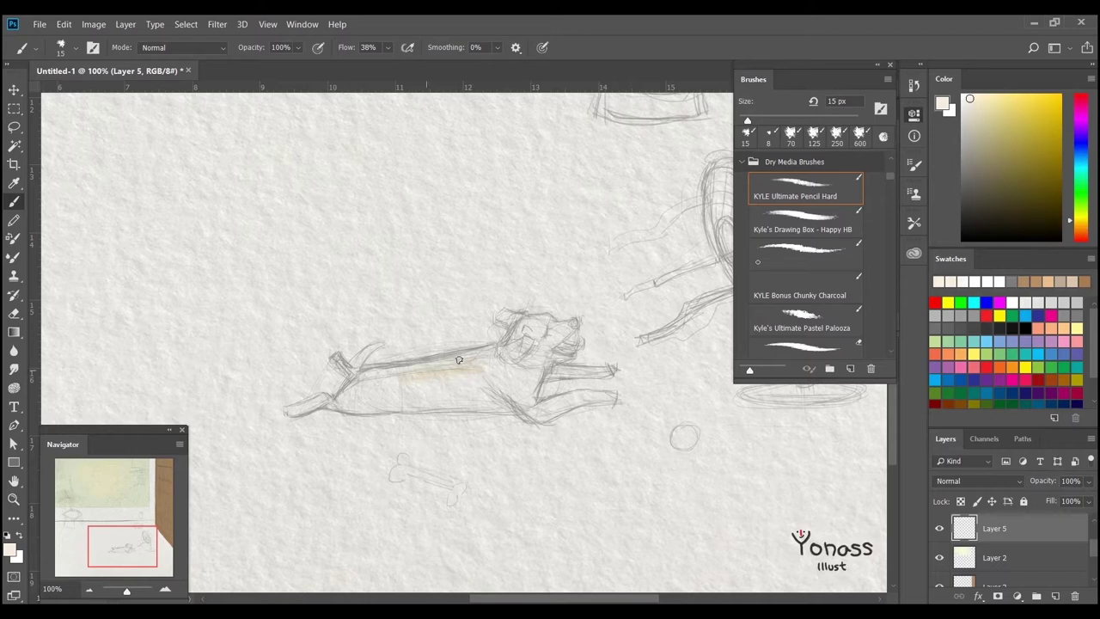
key("period")
key("period")
mouse_move(458, 360)
left_mouse_down()
mouse_move(375, 393)
mouse_move(351, 410)
left_mouse_up()
key("bracketleft")
left_click_drag(474, 404, 320, 405)
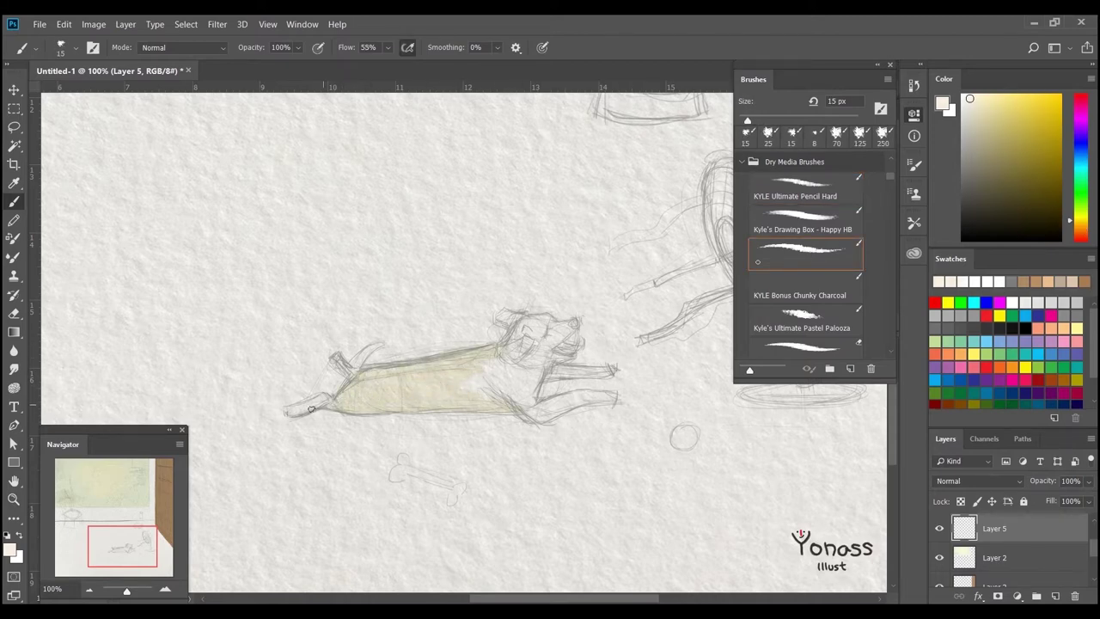
Fill the dog's legs, chest and head in cream with the brush at 20 px
key("bracketright")
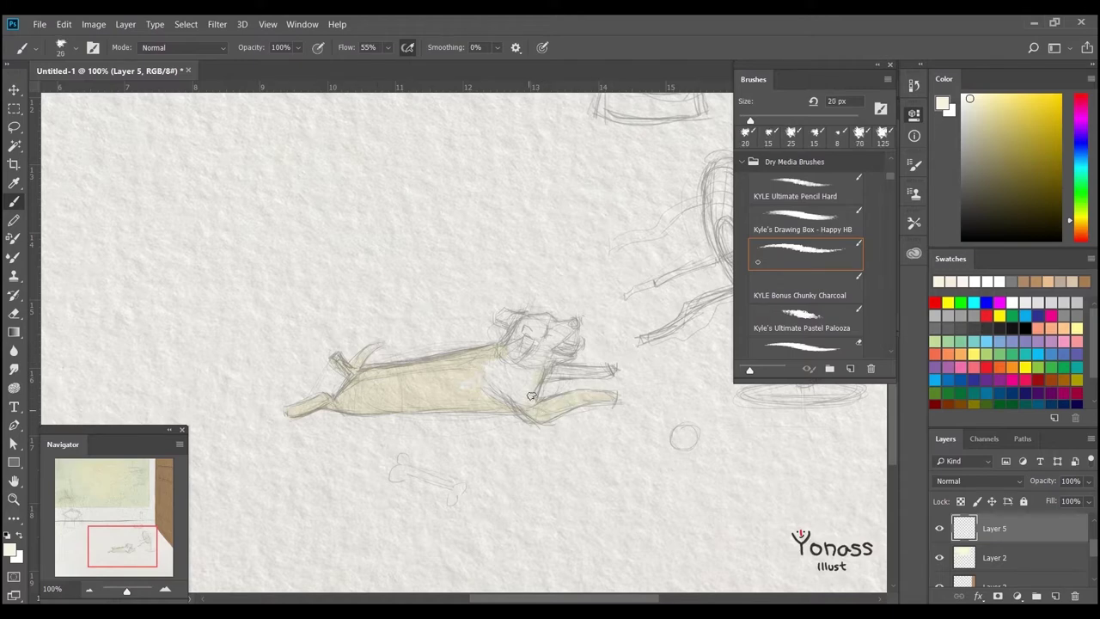
mouse_move(521, 400)
left_mouse_down()
mouse_move(494, 384)
mouse_move(501, 349)
left_mouse_up()
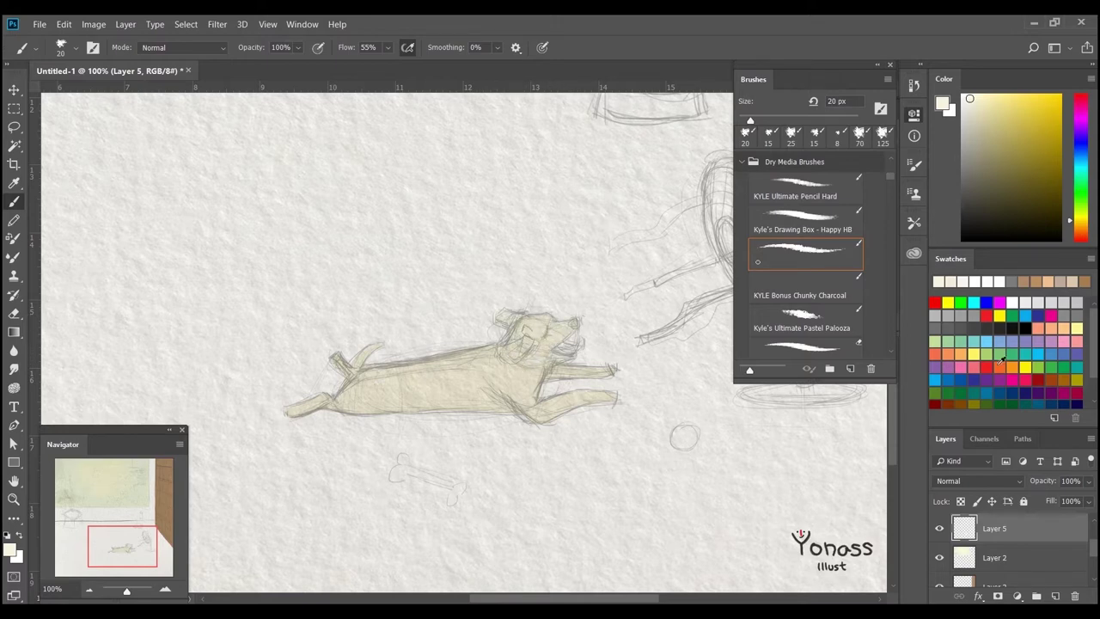
key("ctrl+z")
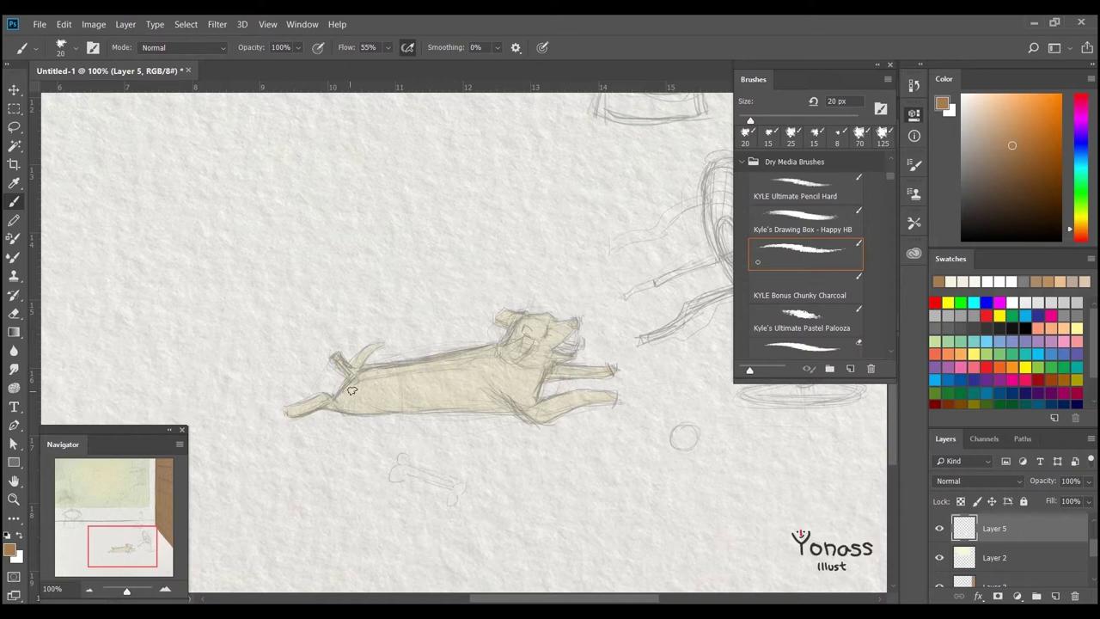
Draw brown patches along the dog's back on a new layer with KYLE Ultimate Pencil Hard at 15 px
key("ctrl+shift+alt+n")
key("comma")
key("comma")
left_click_drag(487, 345, 445, 381)
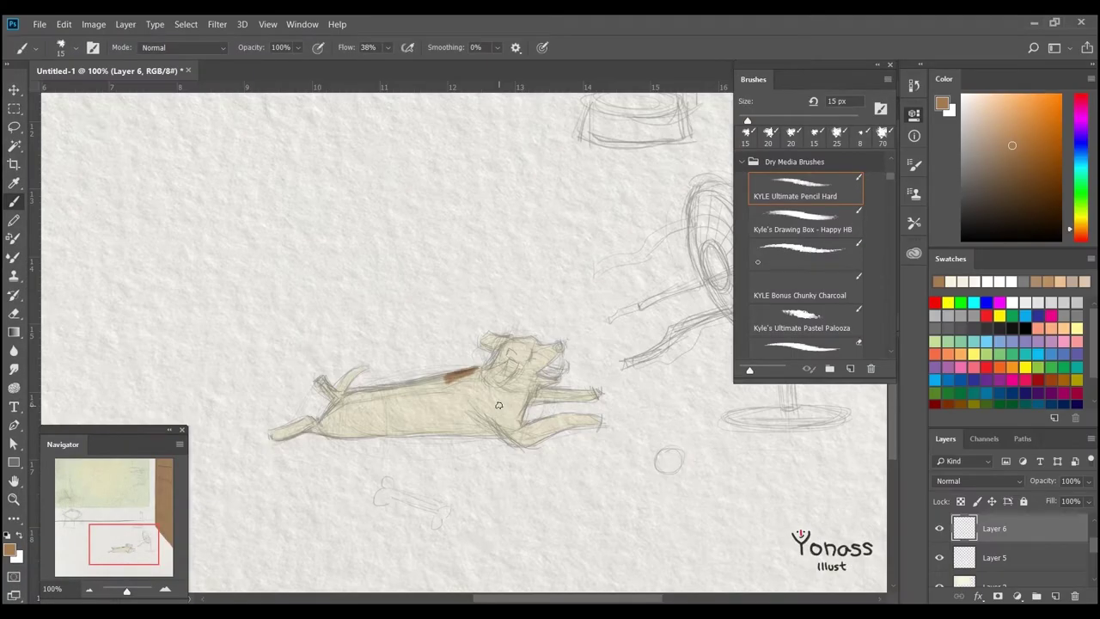
left_click_drag(451, 378, 464, 396)
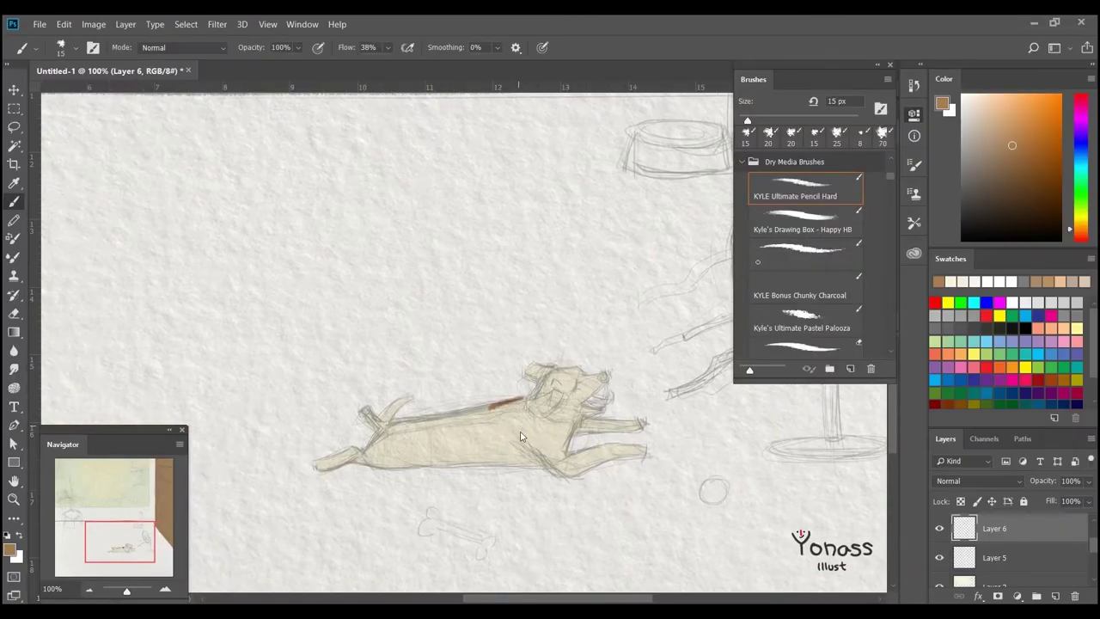
left_click_drag(509, 408, 500, 411)
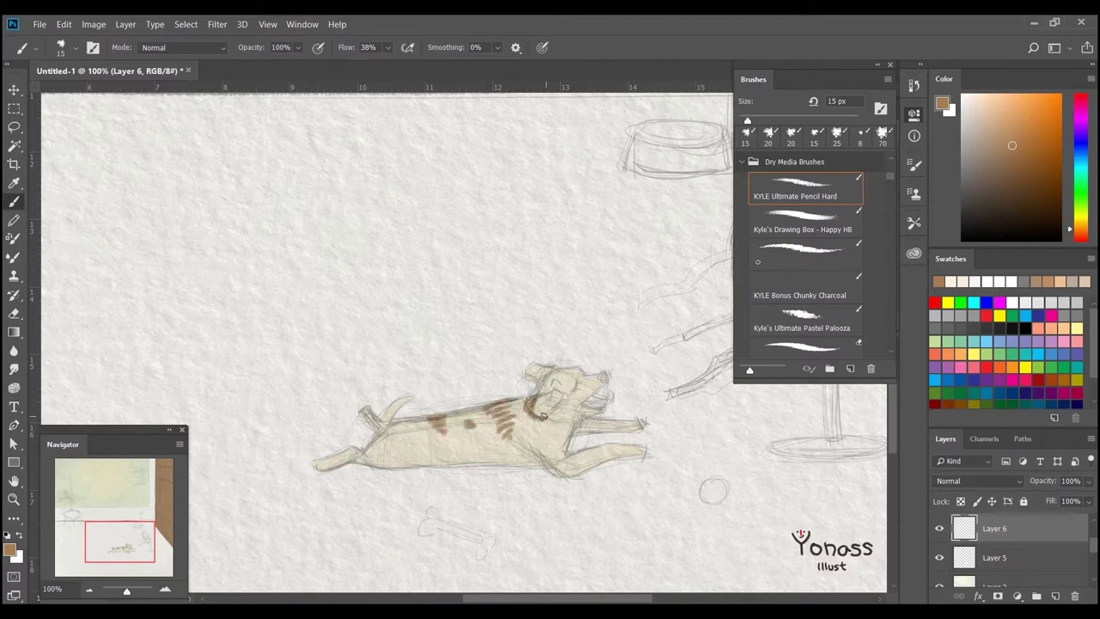
Color the dog's ears, tail and front paw with brown markings
left_click_drag(410, 391, 382, 392)
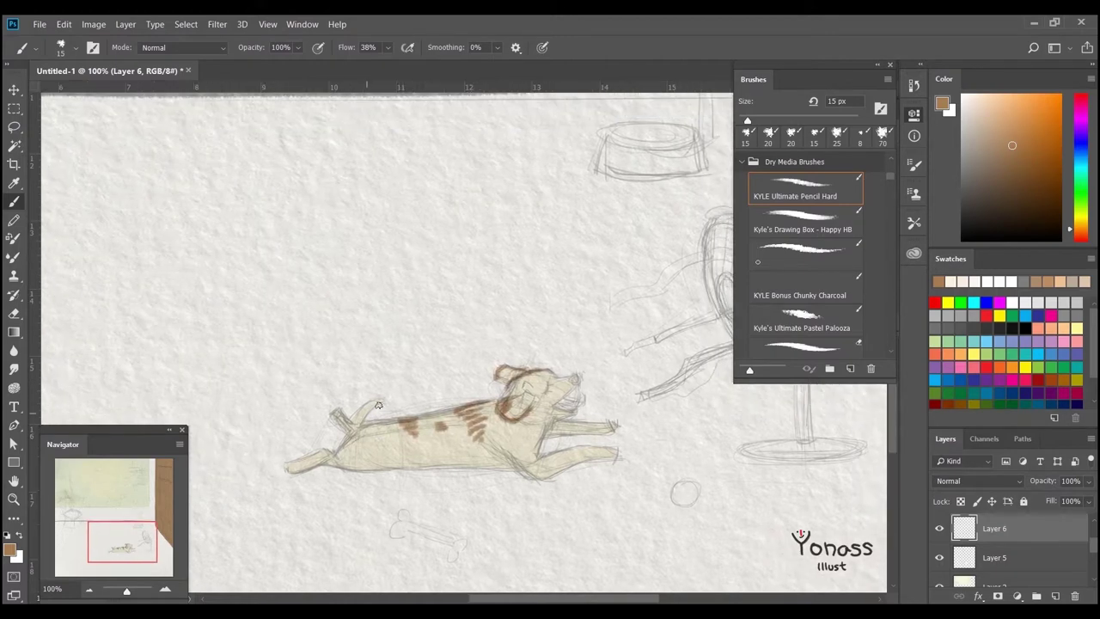
left_click_drag(477, 416, 423, 444)
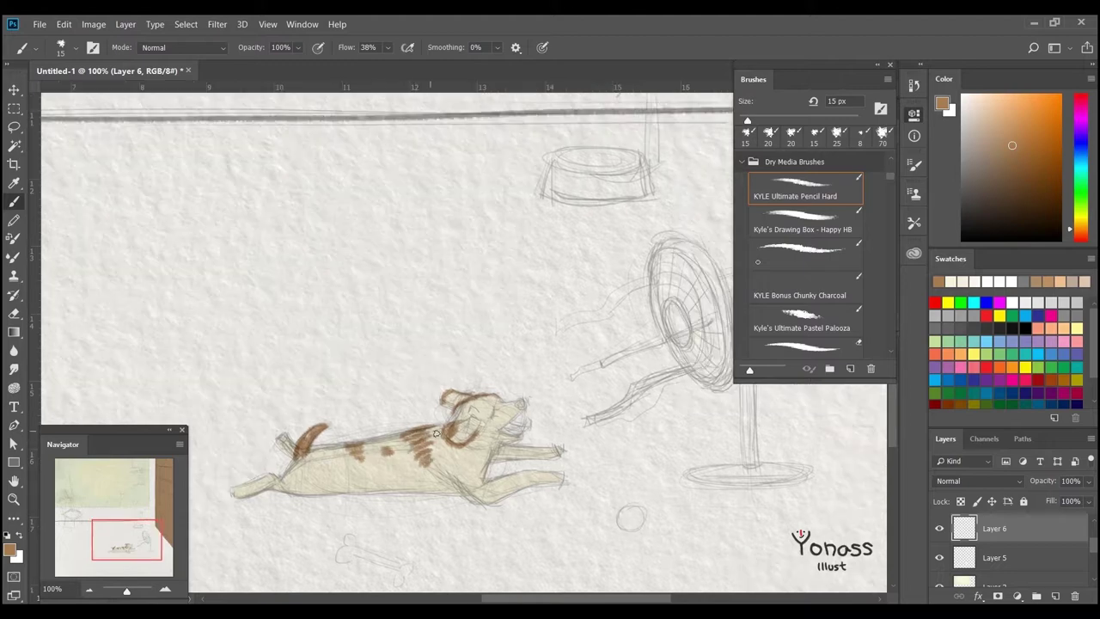
mouse_move(501, 477)
left_mouse_down()
mouse_move(434, 509)
mouse_move(527, 437)
left_mouse_up()
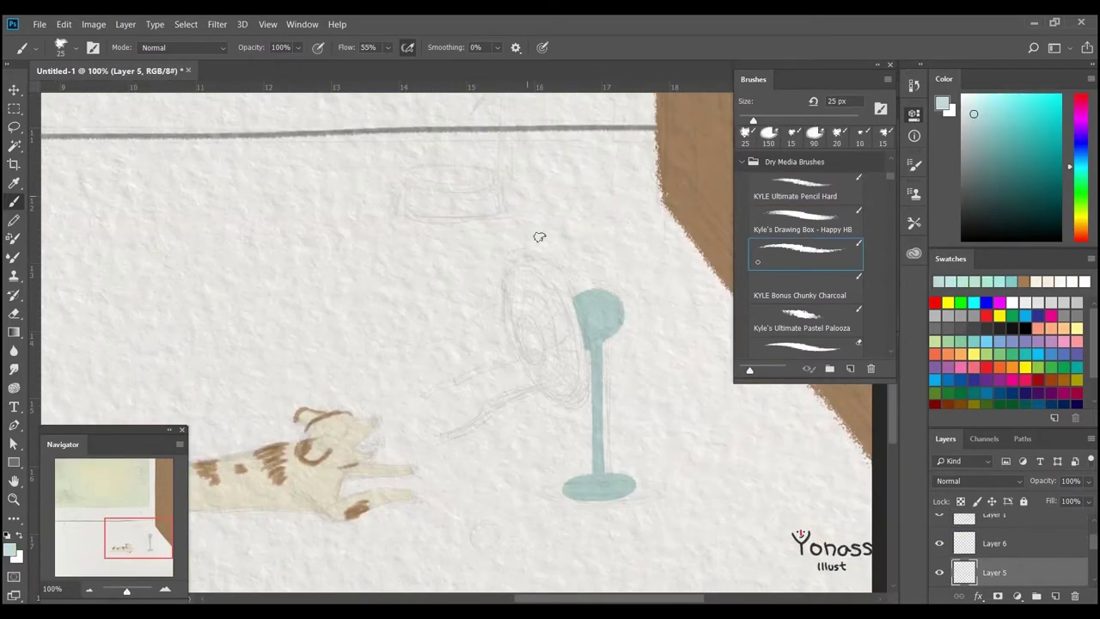
Try to paint the fan head's curved ring and center hub in teal with the textured brush at 25 px
mouse_move(560, 296)
left_mouse_down()
mouse_move(577, 352)
mouse_move(549, 398)
left_mouse_up()
scroll(574, 391, "up", 1)
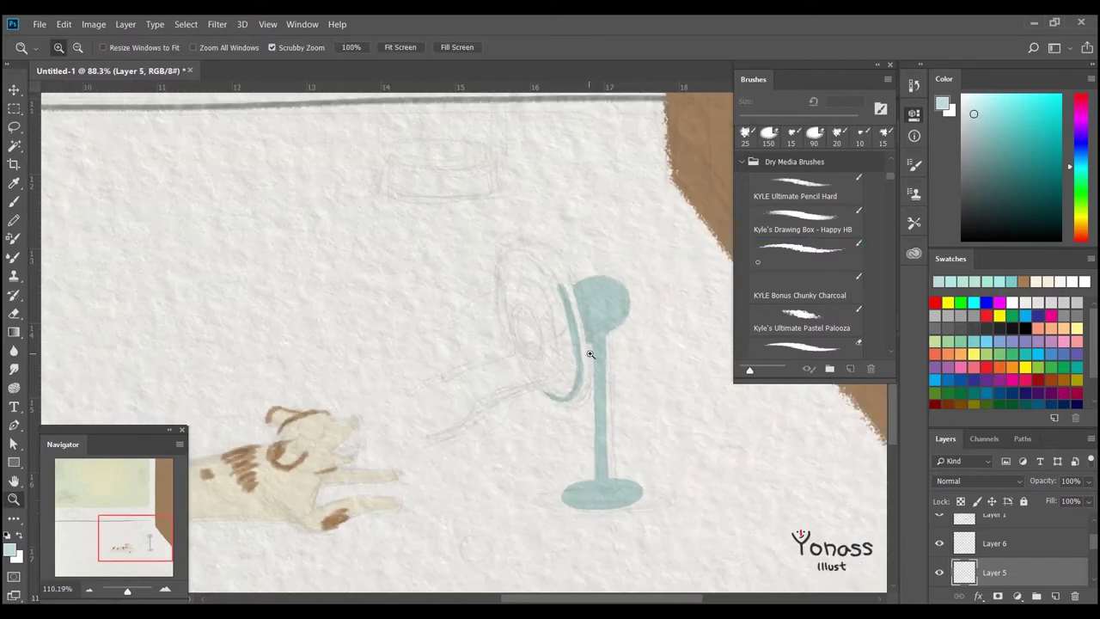
mouse_move(499, 268)
left_mouse_down()
mouse_move(538, 258)
mouse_move(566, 306)
left_mouse_up()
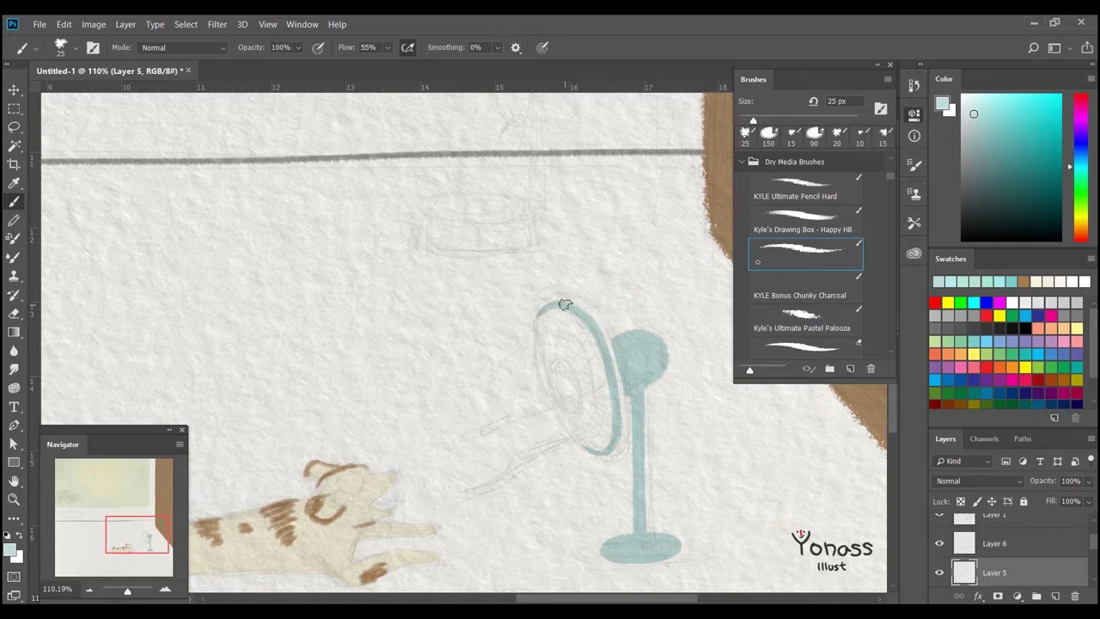
left_click_drag(574, 315, 567, 285)
Switch to the KYLE Ultimate Pencil Hard brush at 8 px with a light grey color
left_click(938, 314)
left_click(795, 189)
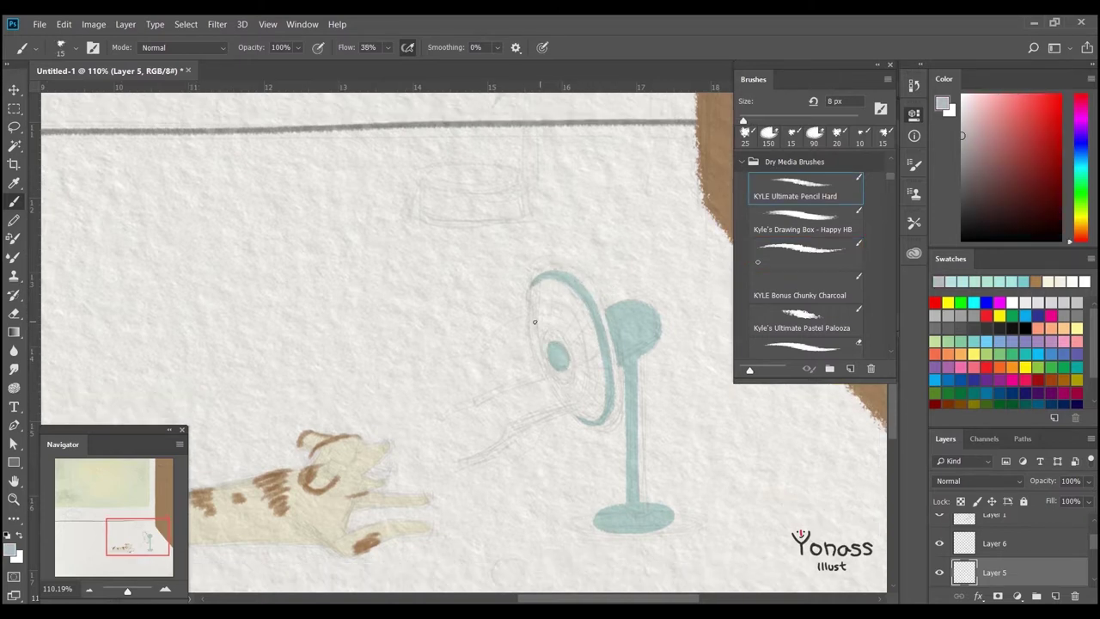
Try to draw the fan's front guard wires in light grey around the hub
left_click_drag(550, 187, 531, 168)
left_click_drag(528, 258, 522, 324)
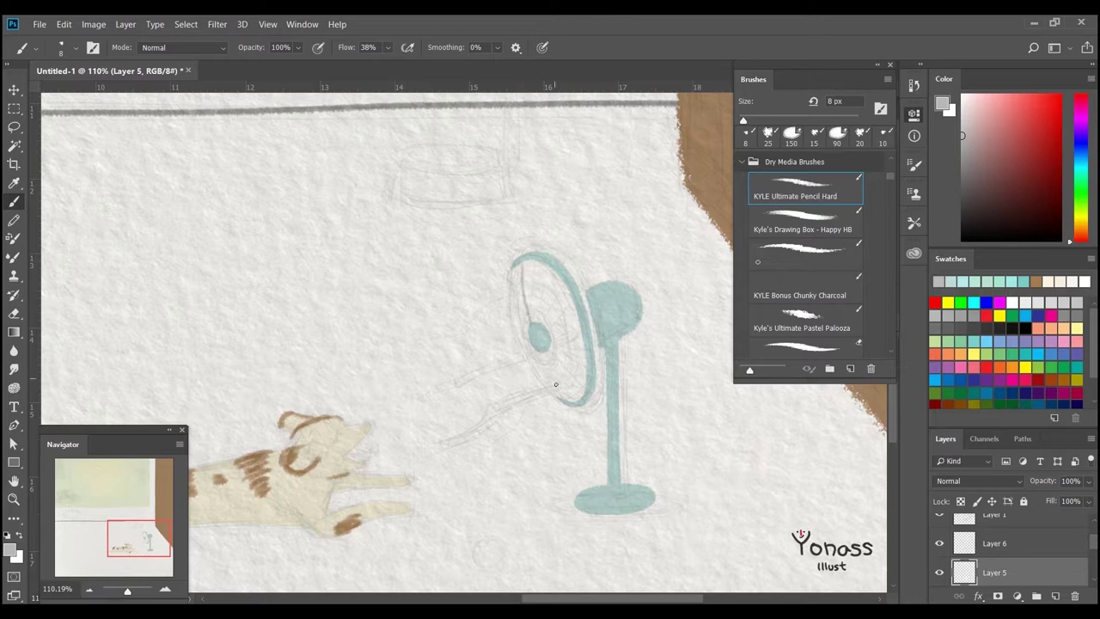
left_click_drag(513, 278, 533, 380)
Undo the fan's grey guard wires, teal hub and teal ring back to the bare stand
key("ctrl+alt+z")
key("ctrl+alt+z")
key("ctrl+alt+z")
key("ctrl+alt+z")
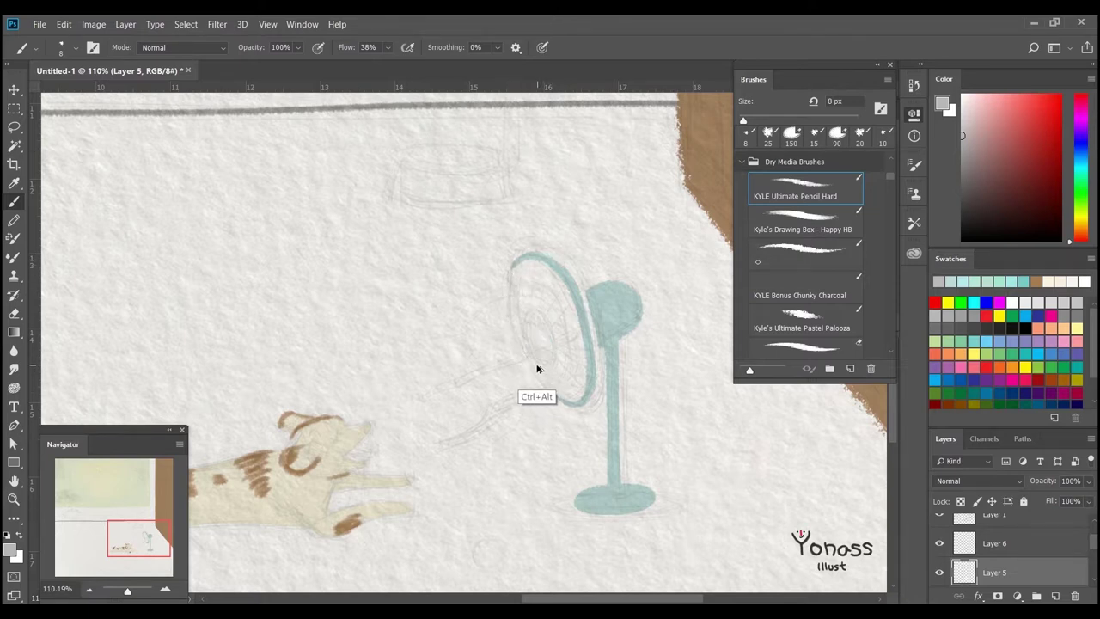
key("ctrl+alt+z")
key("ctrl+alt+z")
key("ctrl+alt+z")
key("ctrl+alt+z")
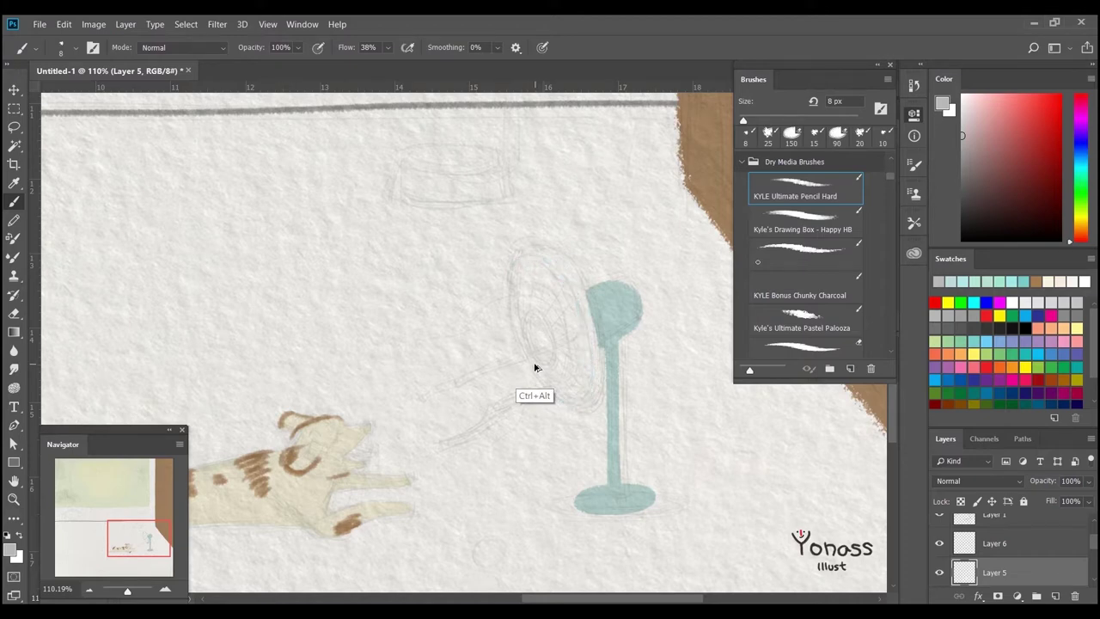
Outline the fan's tilted oval guard in light grey over the sketch with the 8 px pencil brush
scroll(524, 258, "down", 1)
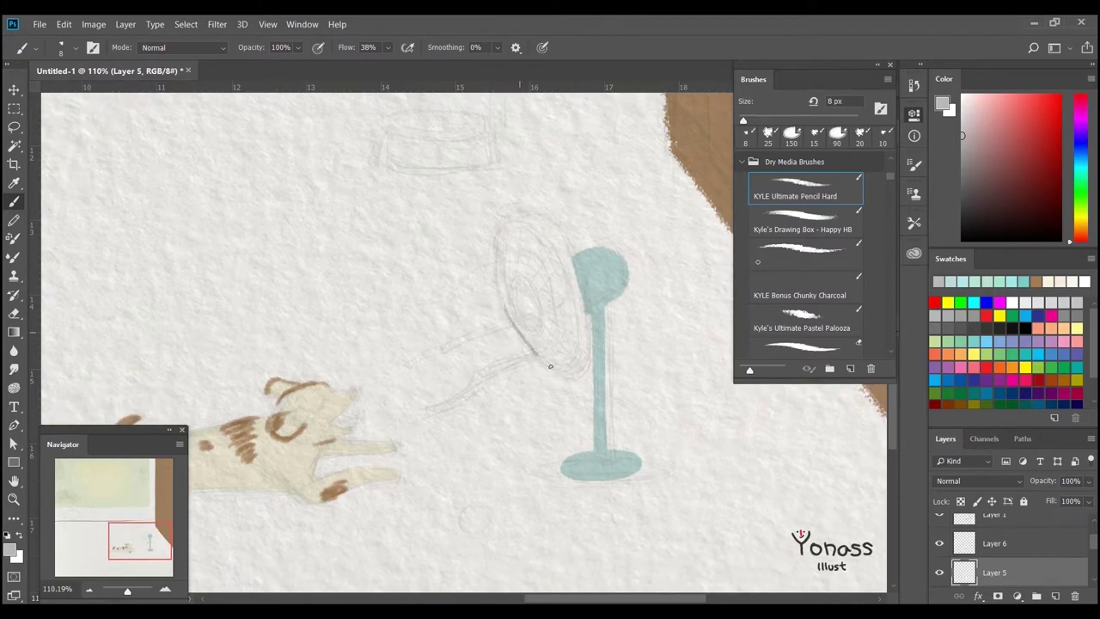
mouse_move(515, 225)
left_mouse_down()
mouse_move(573, 245)
mouse_move(556, 229)
mouse_move(592, 320)
left_mouse_up()
mouse_move(520, 225)
left_mouse_down()
mouse_move(515, 326)
mouse_move(567, 371)
left_mouse_up()
key("ctrl+alt+z")
key("ctrl+alt+z")
scroll(535, 533, "up", 3)
scroll(550, 481, "left", 1)
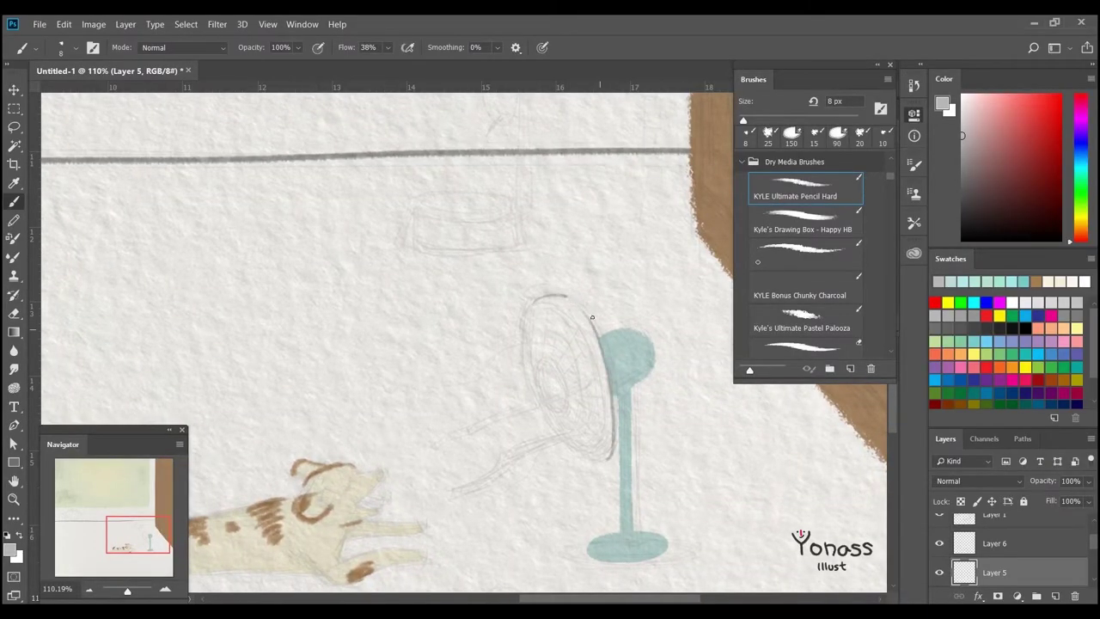
scroll(609, 391, "down", 1)
left_click_drag(609, 378, 576, 286)
mouse_move(583, 441)
left_mouse_down()
mouse_move(615, 419)
mouse_move(615, 389)
left_mouse_up()
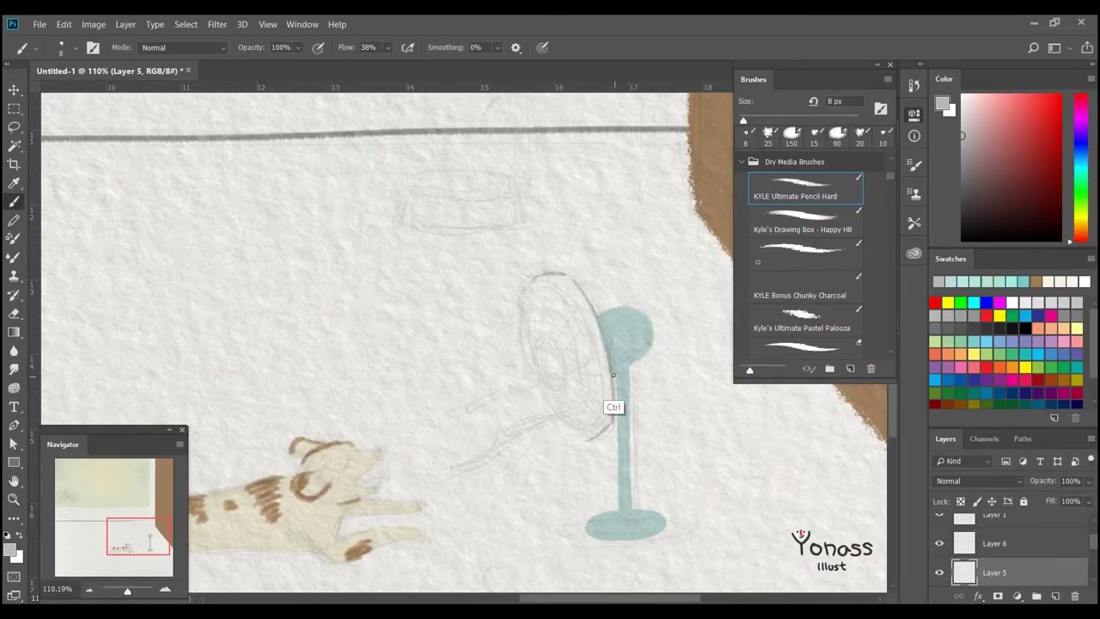
left_click_drag(541, 278, 574, 438)
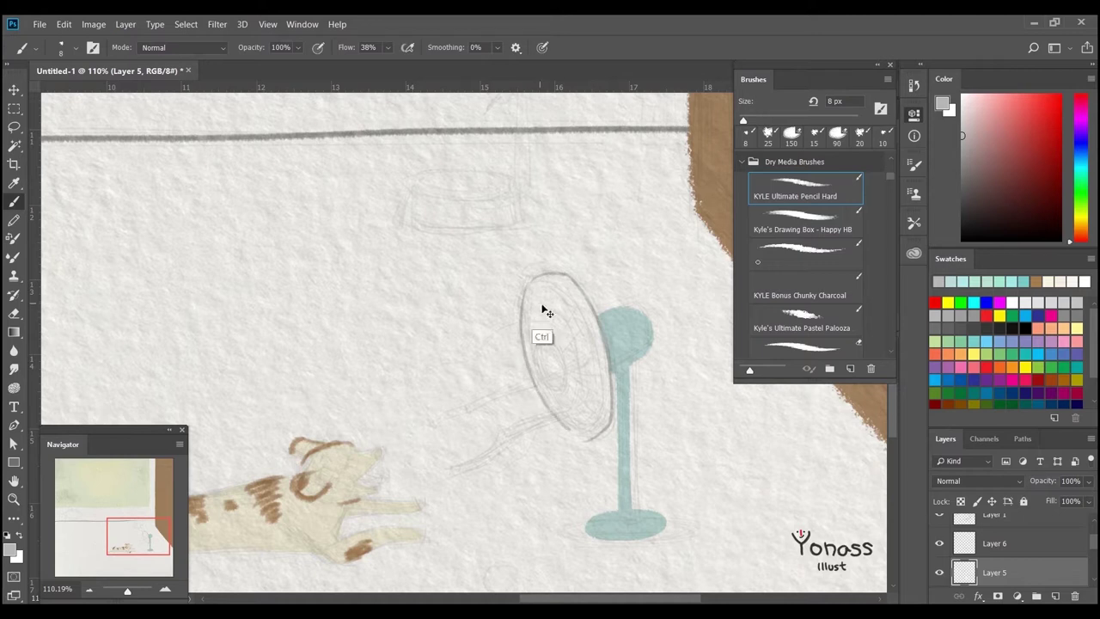
left_click_drag(533, 299, 527, 368)
Paint the fan's inner curved ring and center hub in light teal, using the textured brush at 15 px for the hub
left_click(957, 281)
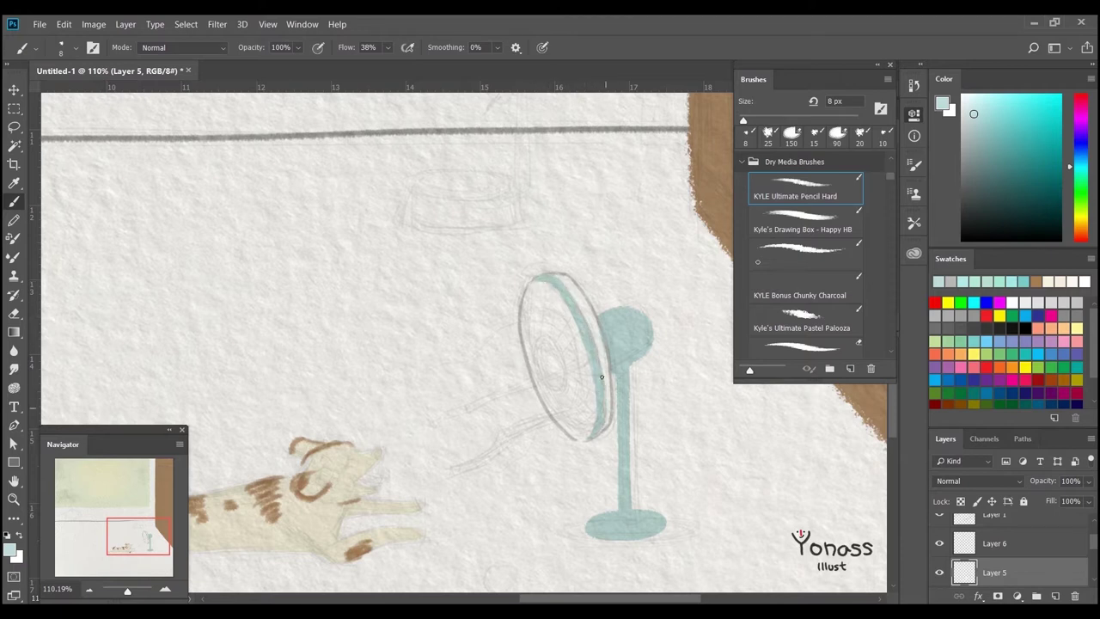
left_click_drag(545, 352, 549, 370)
key("ctrl+z")
key("period")
key("period")
left_click_drag(545, 354, 554, 353)
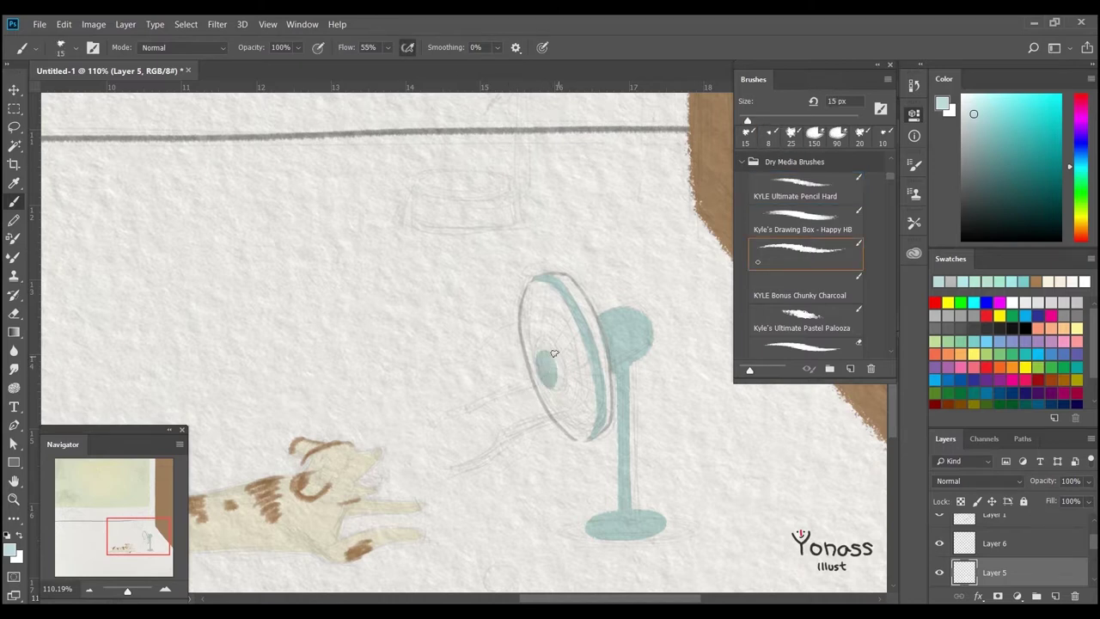
Draw the guard's spokes from the hub to the rim in light grey with the KYLE Ultimate Pencil Hard brush at 8 px
key("comma")
key("comma")
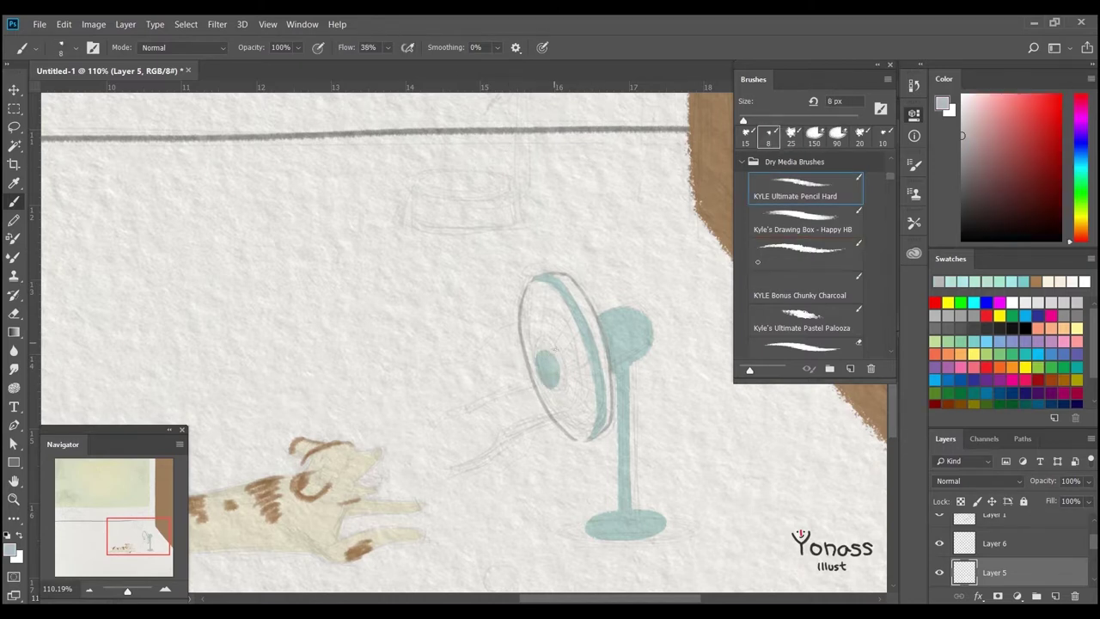
left_click_drag(550, 350, 565, 297)
mouse_move(564, 368)
left_mouse_down()
mouse_move(604, 357)
mouse_move(589, 395)
left_mouse_up()
scroll(602, 364, "down", 1)
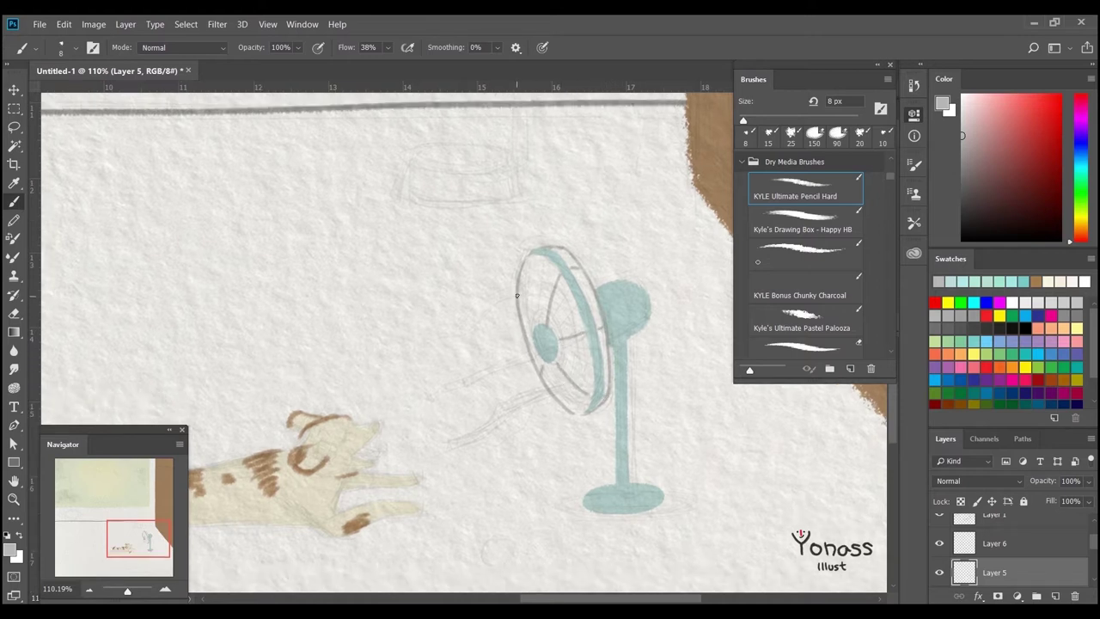
mouse_move(550, 341)
left_mouse_down()
mouse_move(568, 318)
mouse_move(590, 356)
left_mouse_up()
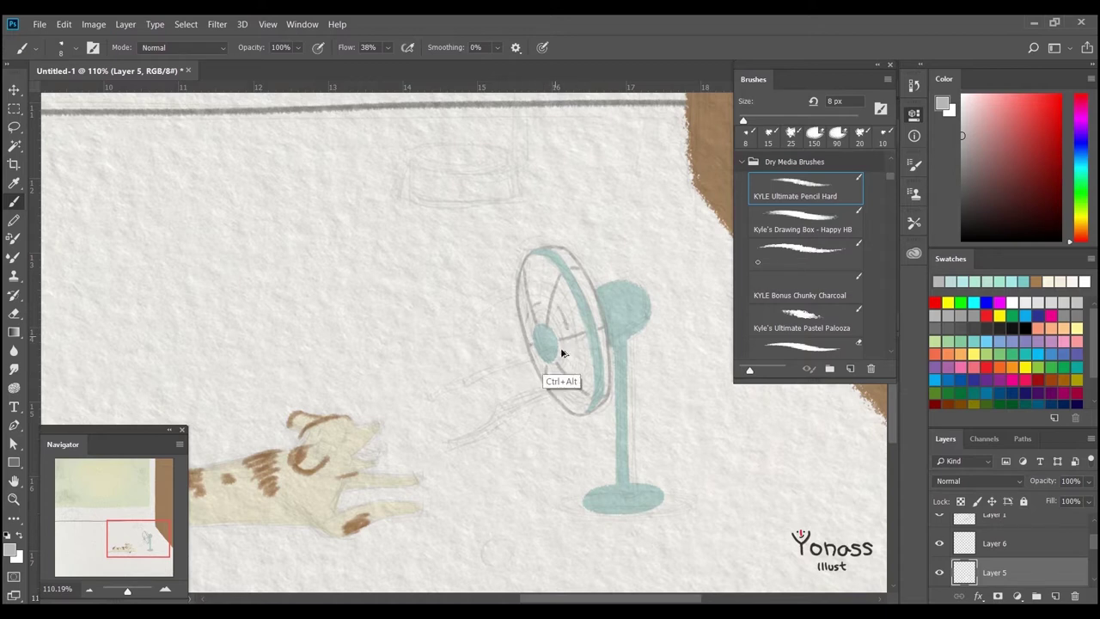
Add a new layer beneath Layer 5 and set the paint color to a muted grey-teal
left_click(1055, 595)
left_click(951, 281)
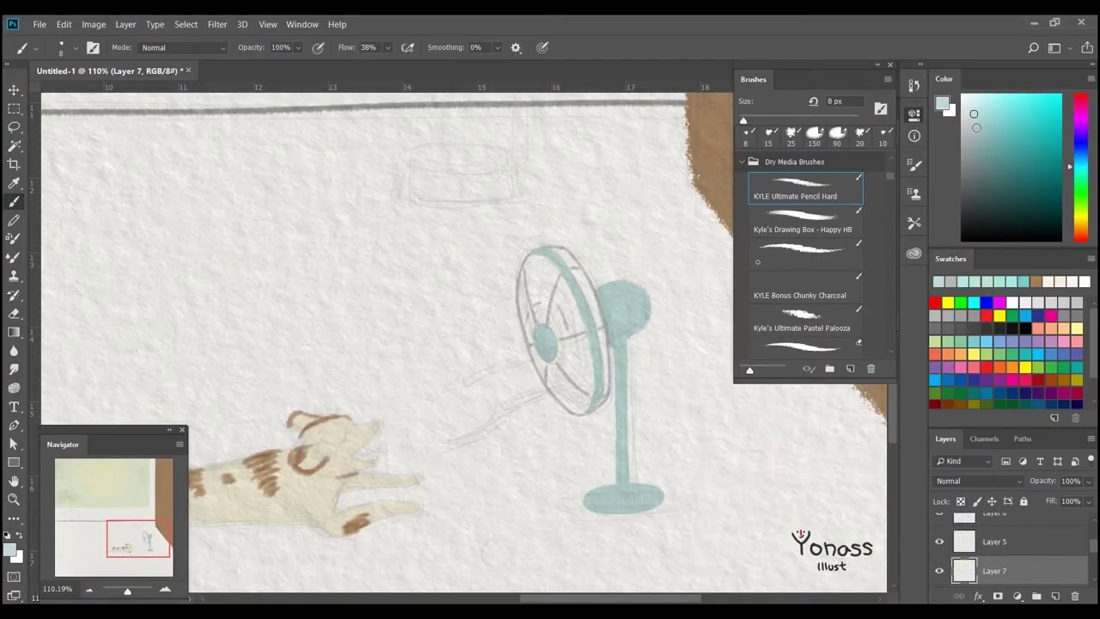
left_click(975, 134)
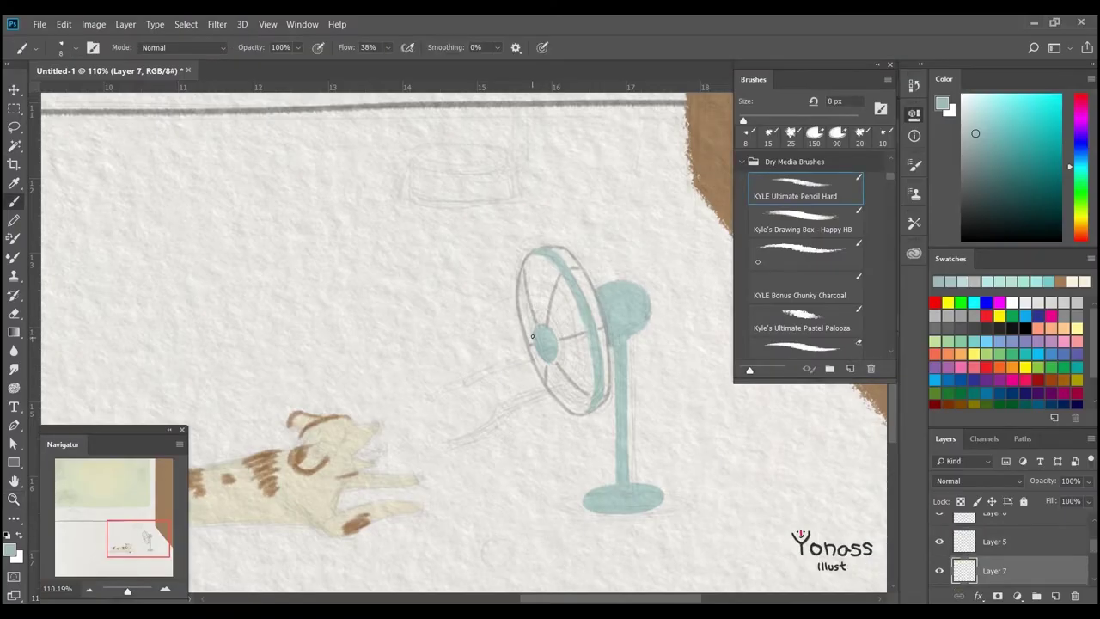
Try to draw the fan's upper blade on Layer 7 with the pencil brush
left_click(533, 280, "alt")
left_click_drag(526, 299, 535, 298)
key("period")
key("ctrl+z")
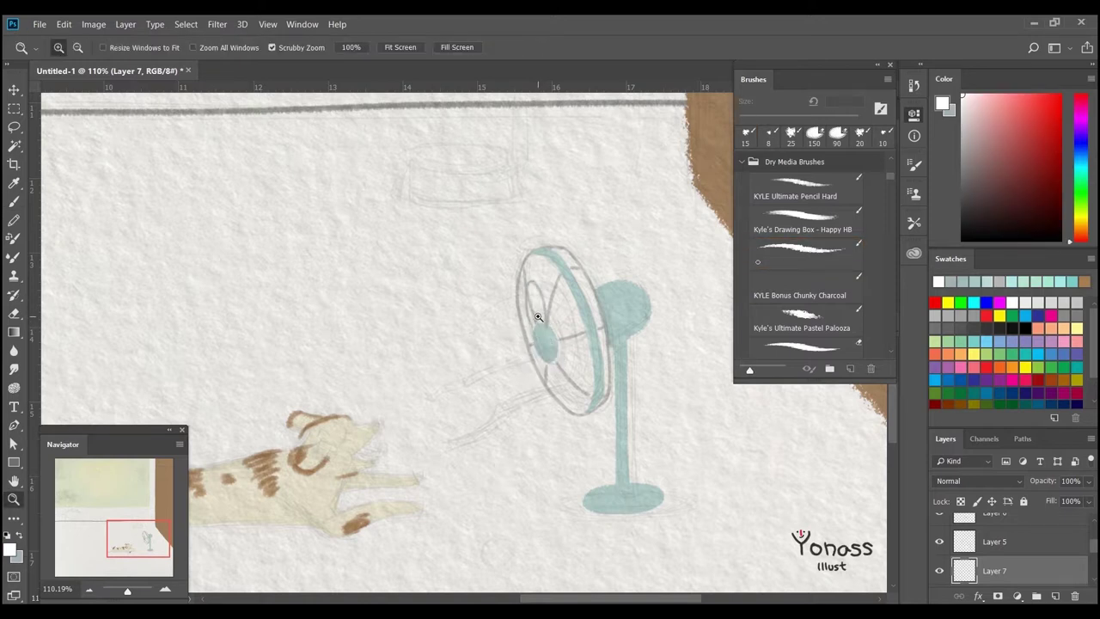
Paint the fan's blades around the hub in dark grey-teal on Layer 7 with the textured brush at 15 px
left_click(544, 334, "alt")
mouse_move(541, 330)
left_mouse_down()
mouse_move(527, 287)
mouse_move(548, 317)
mouse_move(543, 277)
left_mouse_up()
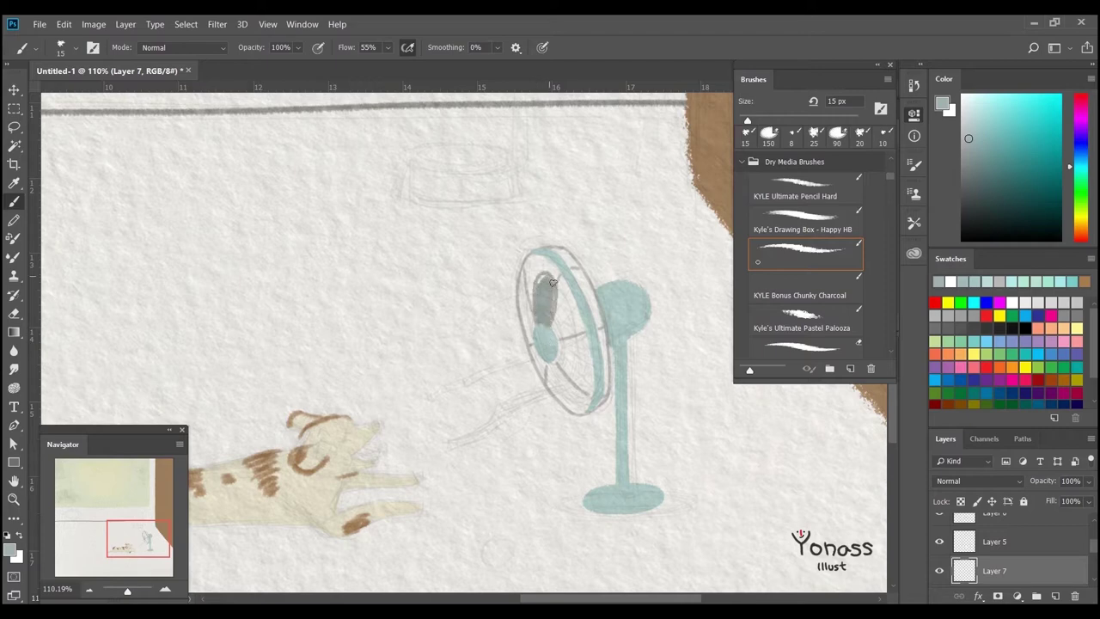
mouse_move(549, 357)
left_mouse_down()
mouse_move(587, 352)
mouse_move(559, 376)
mouse_move(565, 361)
left_mouse_up()
scroll(545, 363, "up", 1)
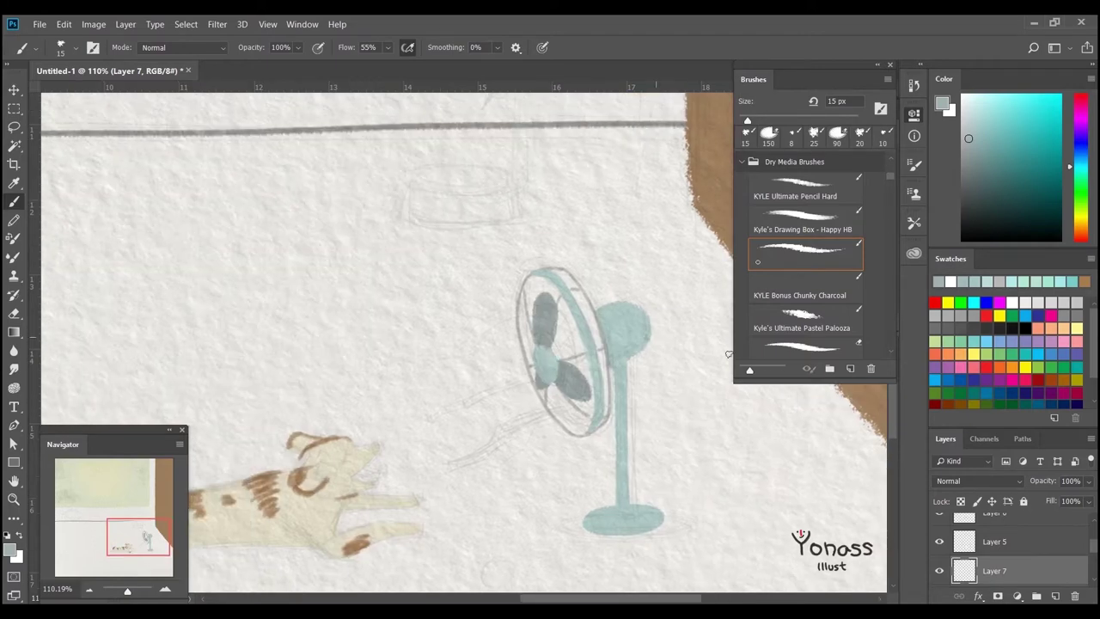
Return to Layer 5 and hide and show it to check which fan parts it holds
key("alt+bracketright")
left_click(549, 339, "alt")
key("x")
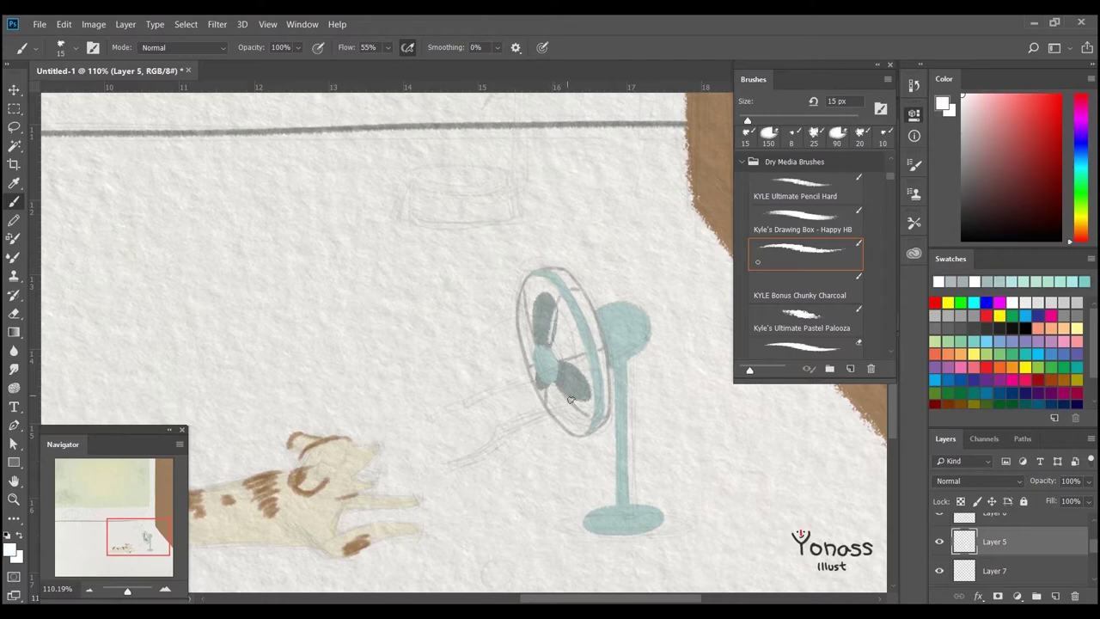
left_click(936, 316)
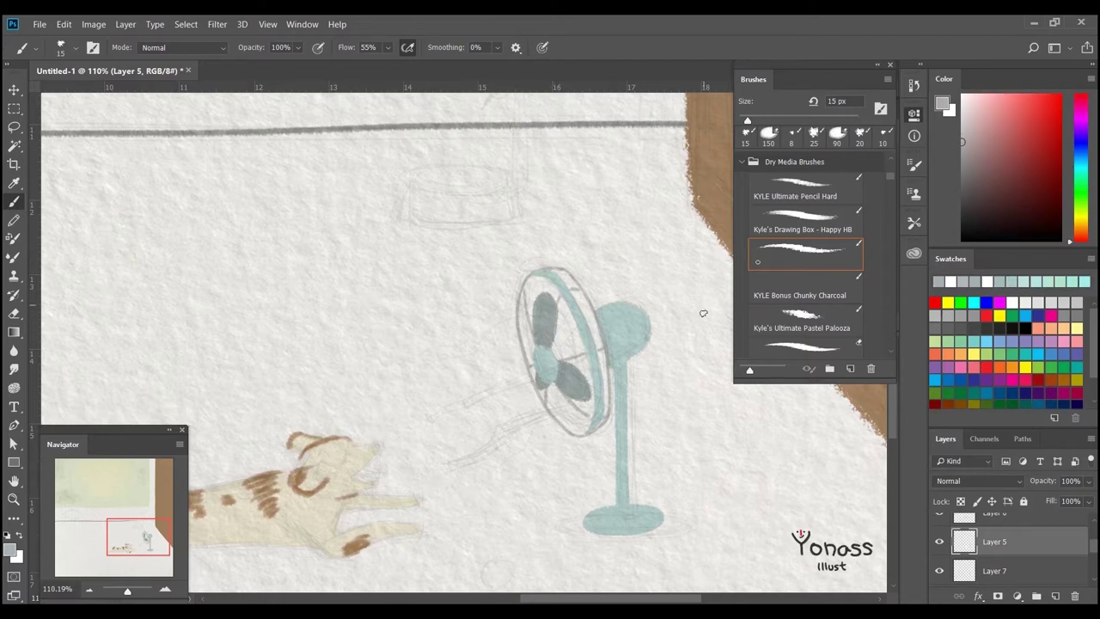
scroll(533, 292, "down", 5)
scroll(491, 343, "up", 8)
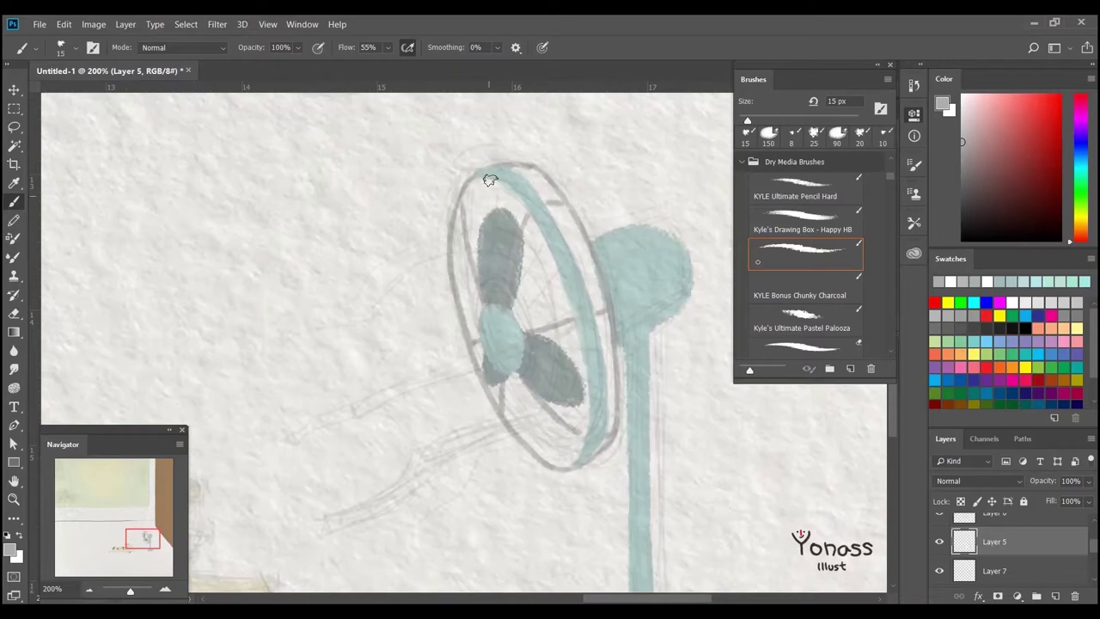
left_click(936, 541)
left_click(935, 541)
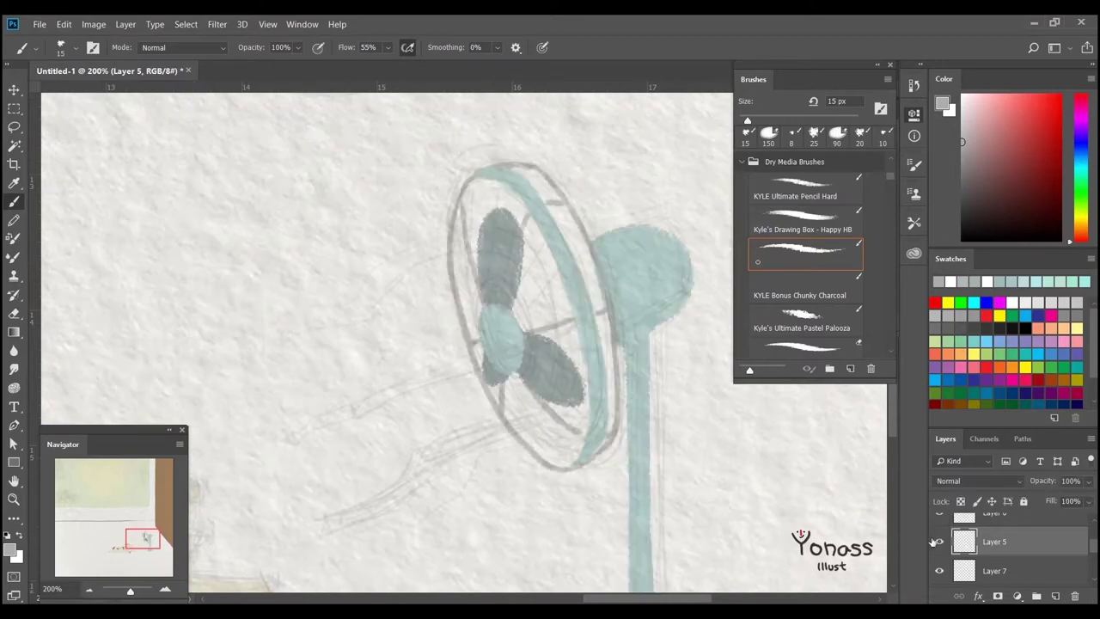
Paint over the fan guard's spokes in salmon with the textured brush at 15 px
left_click(940, 352)
left_click_drag(506, 305, 530, 213)
mouse_move(525, 336)
left_mouse_down()
mouse_move(573, 323)
mouse_move(574, 379)
left_mouse_up()
scroll(542, 337, "down", 2)
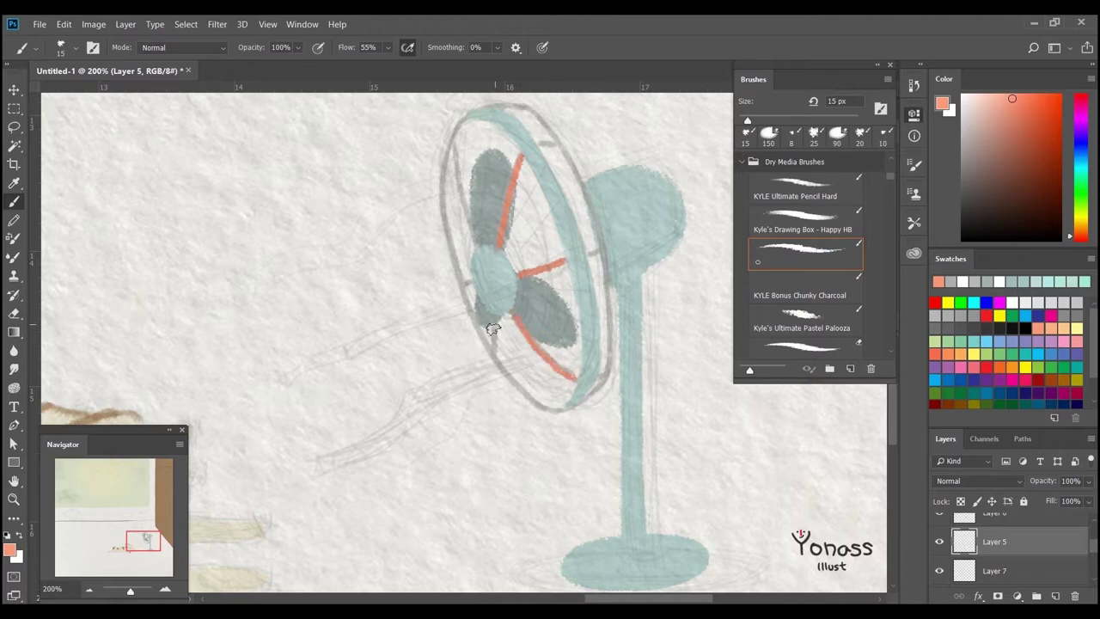
left_click_drag(492, 329, 497, 357)
scroll(497, 352, "up", 1)
left_click_drag(462, 178, 487, 273)
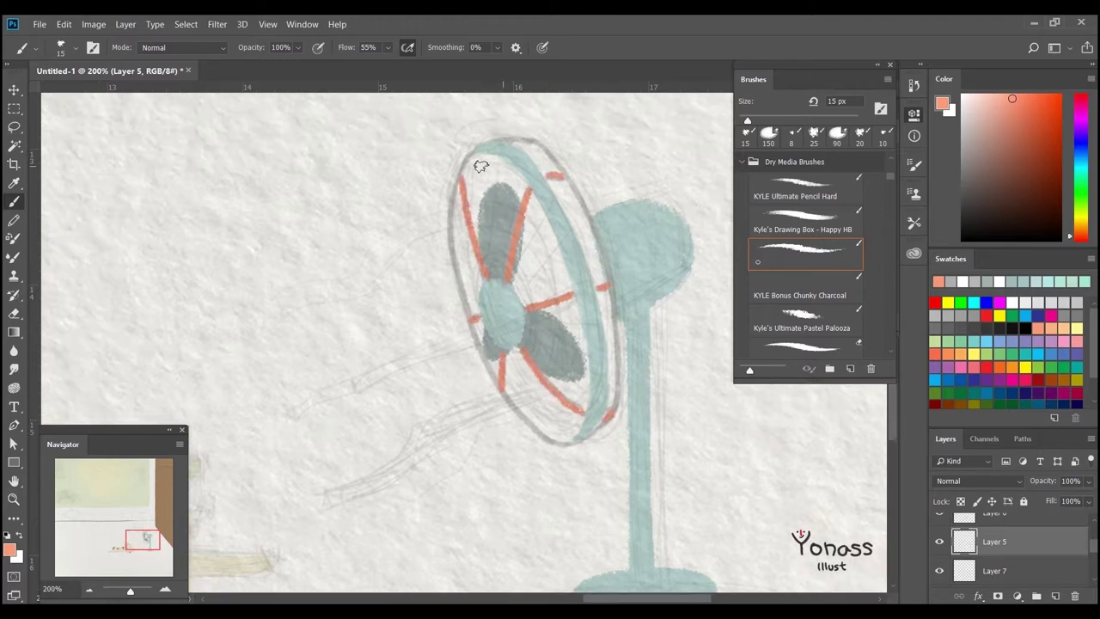
Try to repaint the fan guard's rim in salmon, and undo the strokes
key("z")
left_click(426, 172)
scroll(426, 172, "down", 3)
key("b")
left_click_drag(488, 285, 412, 313)
key("ctrl+z")
key("ctrl+z")
key("ctrl+z")
key("ctrl+z")
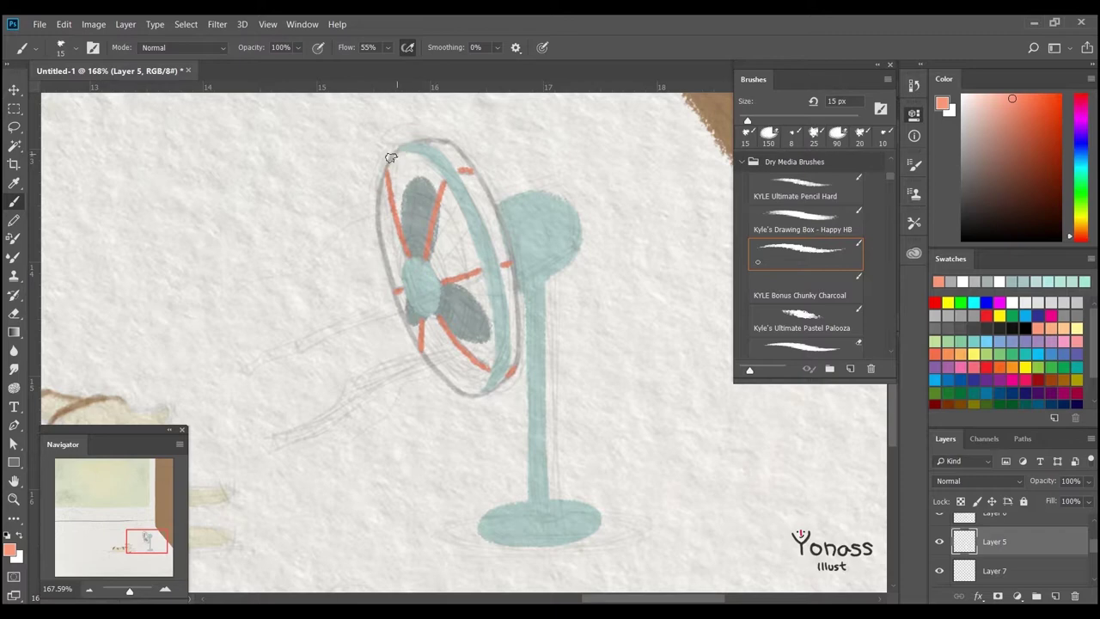
Trace the fan guard's whole oval rim in salmon over the grey outline
left_click_drag(395, 234, 374, 187)
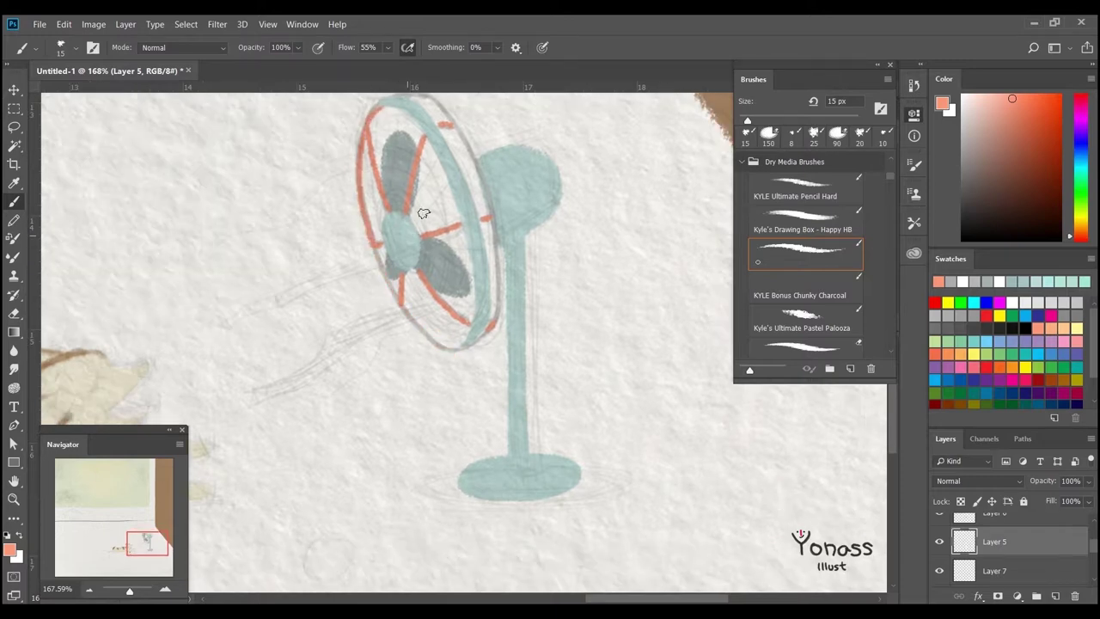
left_click_drag(382, 165, 397, 227)
mouse_move(397, 166)
left_mouse_down()
mouse_move(381, 253)
mouse_move(393, 167)
mouse_move(417, 311)
left_mouse_up()
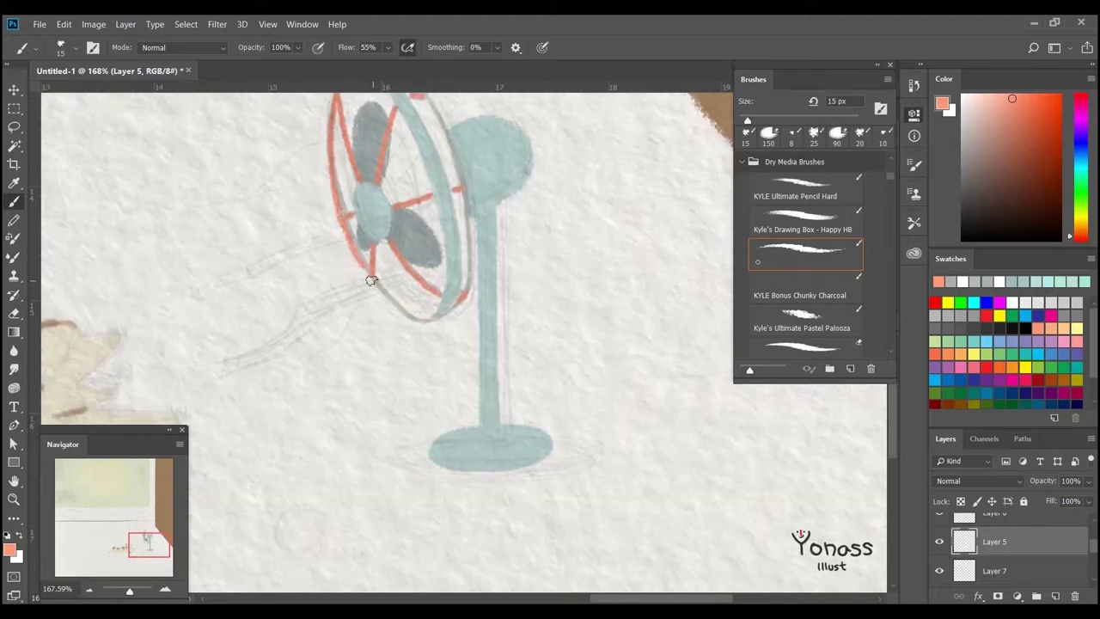
left_click_drag(468, 211, 499, 280)
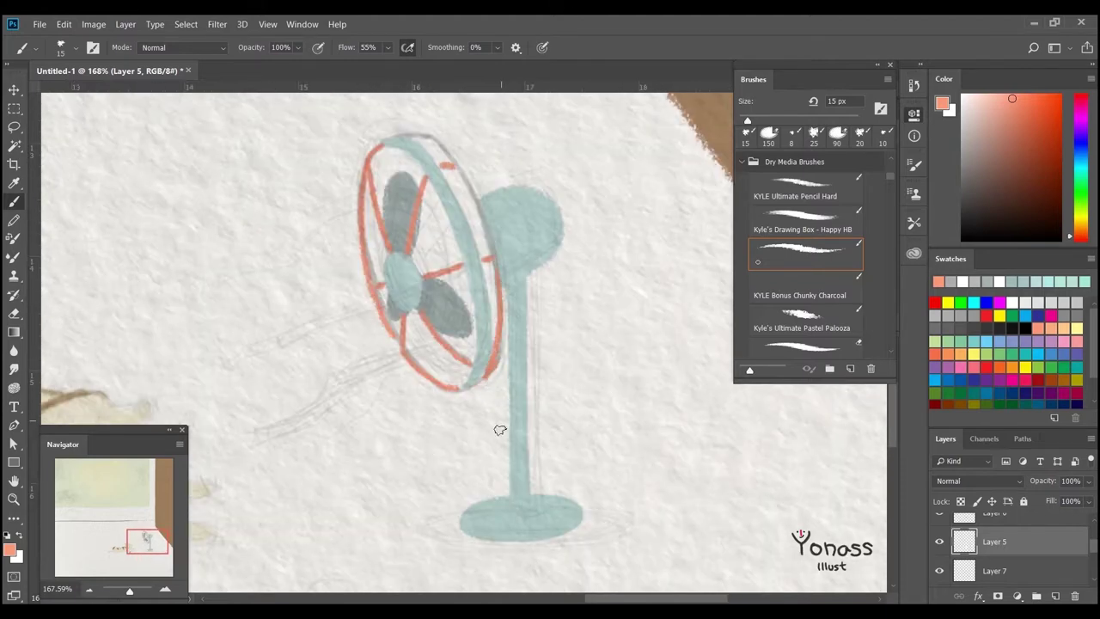
left_click_drag(498, 395, 503, 452)
left_click_drag(461, 233, 553, 283)
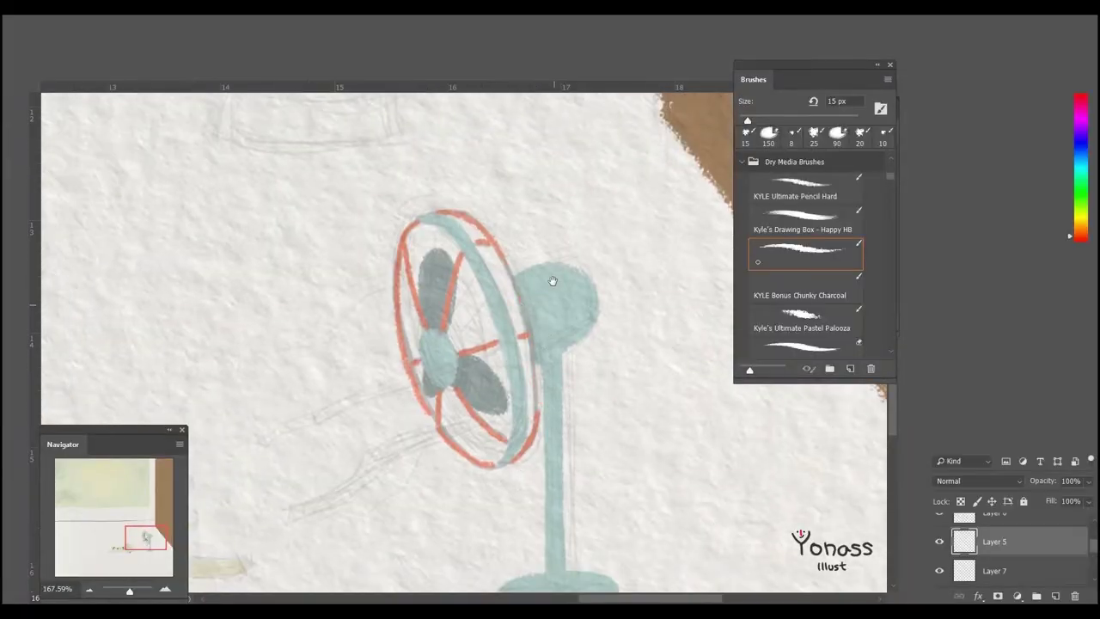
scroll(502, 261, "down", 5)
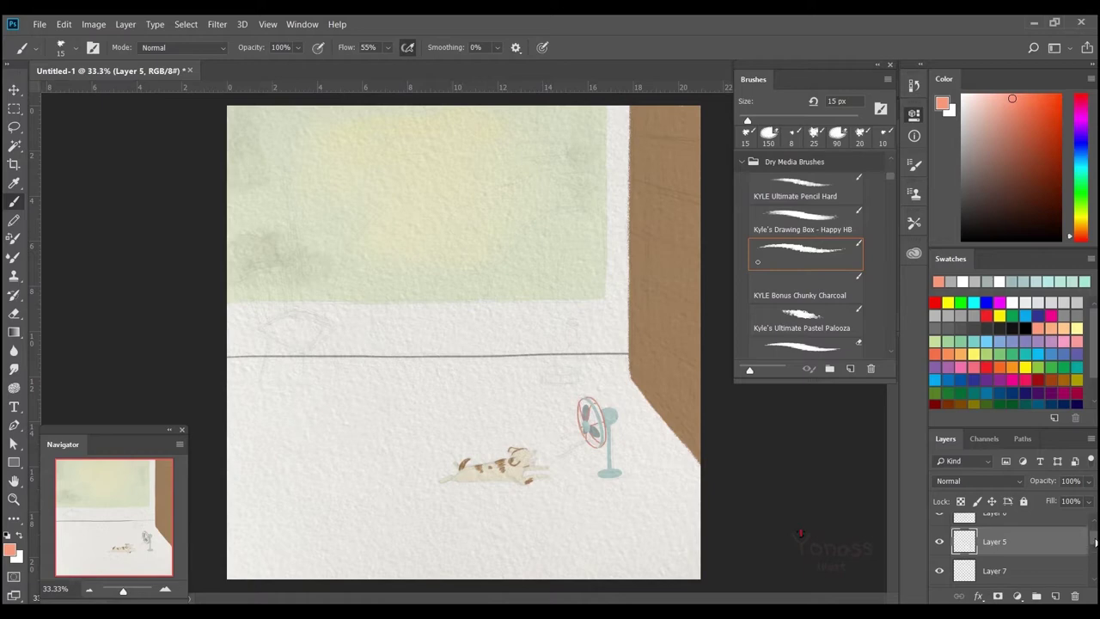
scroll(602, 386, "up", 6)
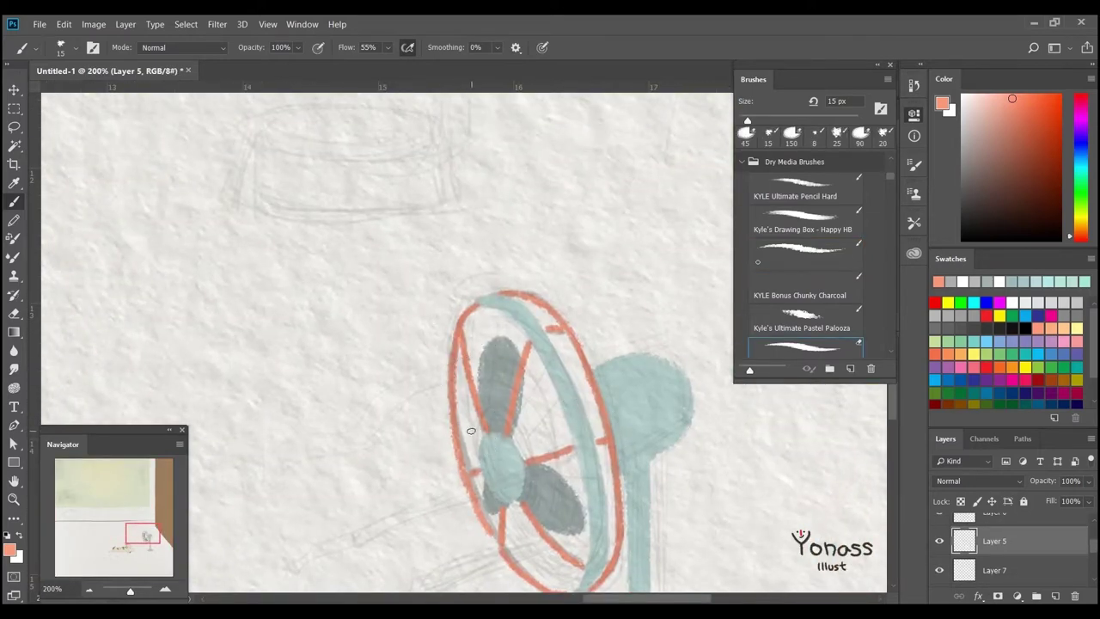
scroll(471, 431, "down", 2)
scroll(465, 430, "down", 1)
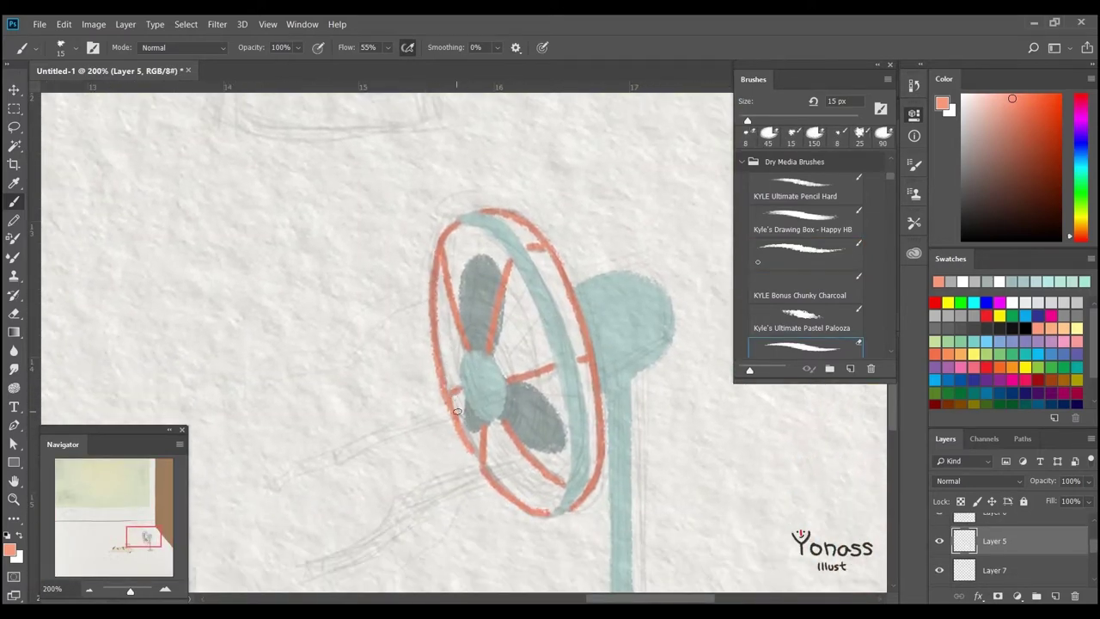
scroll(468, 421, "down", 2)
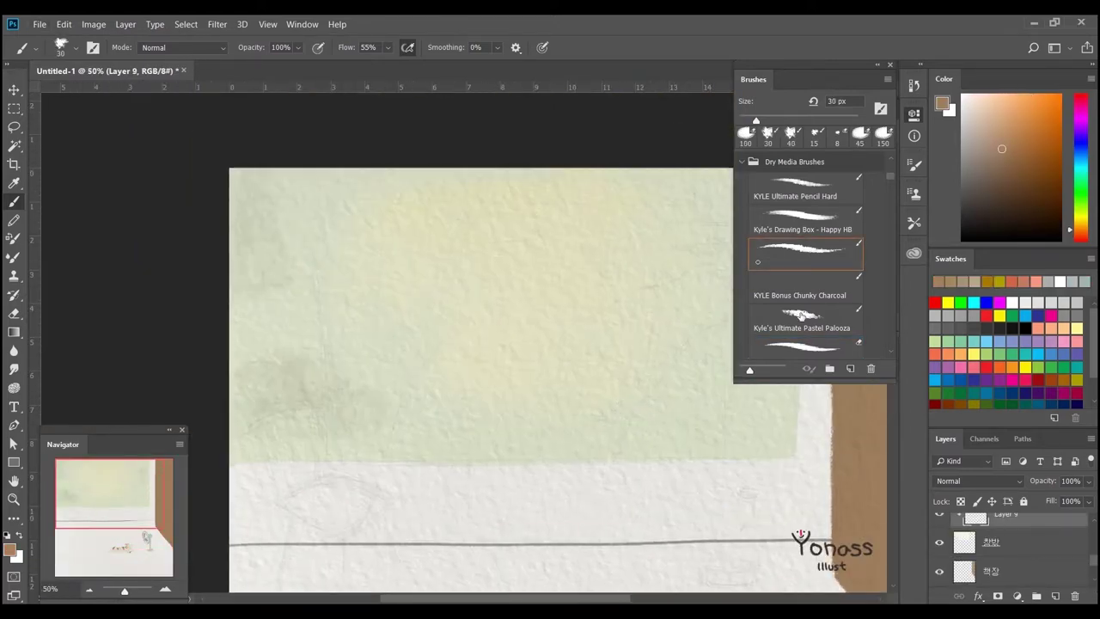
Try to paint muted olive-green foliage in the window on Layer 9, enlarging the KYLE Ultimate Pencil Hard brush to 200 px
key("bracketright")
key("bracketright")
left_click(405, 281, "alt")
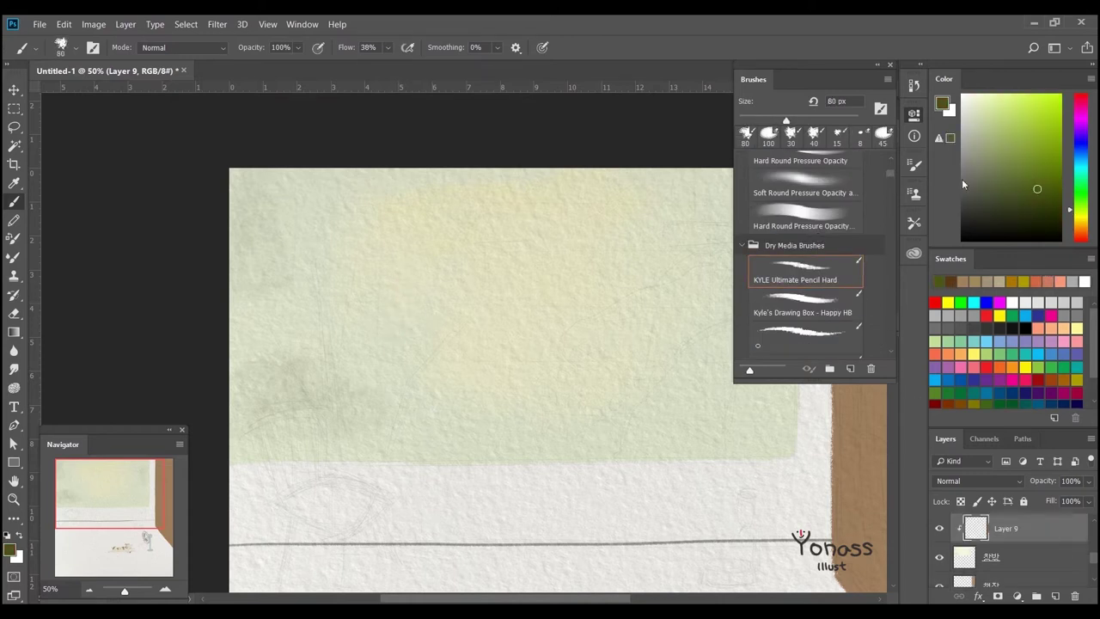
mouse_move(416, 226)
left_mouse_down()
mouse_move(370, 277)
mouse_move(476, 250)
mouse_move(437, 321)
mouse_move(374, 264)
mouse_move(296, 258)
left_mouse_up()
key("bracketright")
key("bracketright")
key("bracketright")
key("bracketright")
key("bracketright")
key("bracketright")
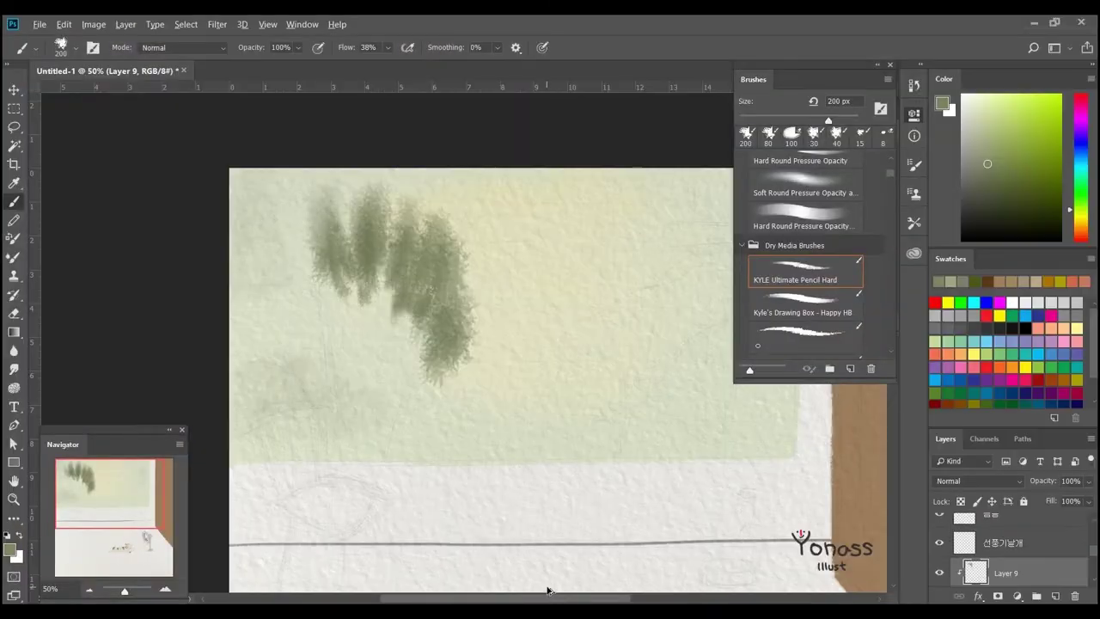
Undo all the green foliage strokes in the window, leaving Layer 9 active
key("ctrl+z")
key("ctrl+z")
key("ctrl+z")
key("ctrl+z")
key("ctrl+z")
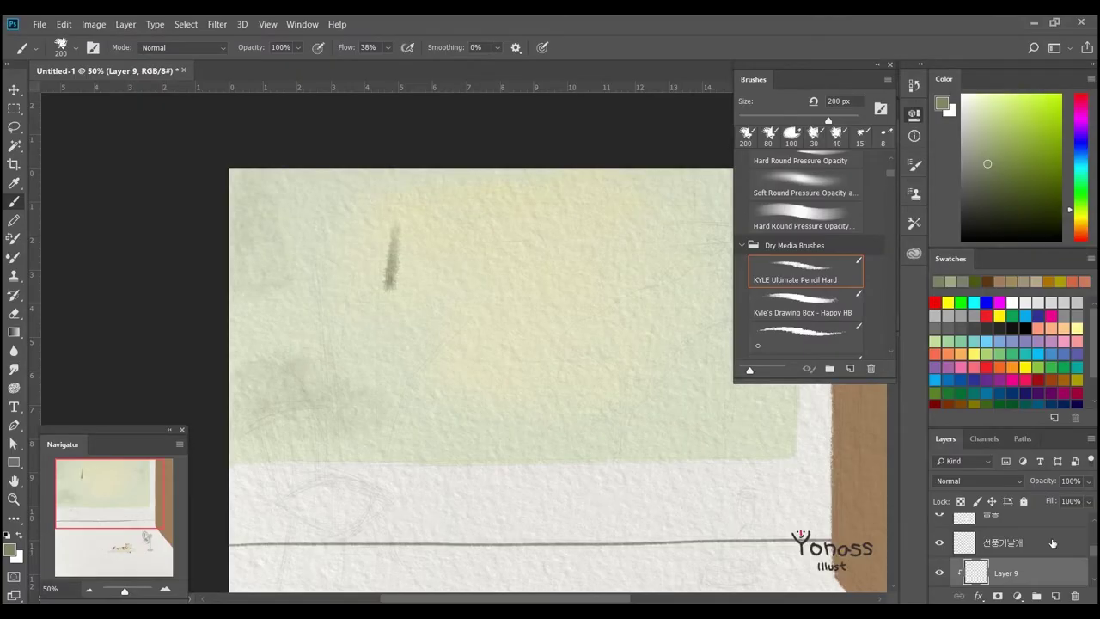
scroll(1091, 554, "down", 3)
left_click(1005, 526)
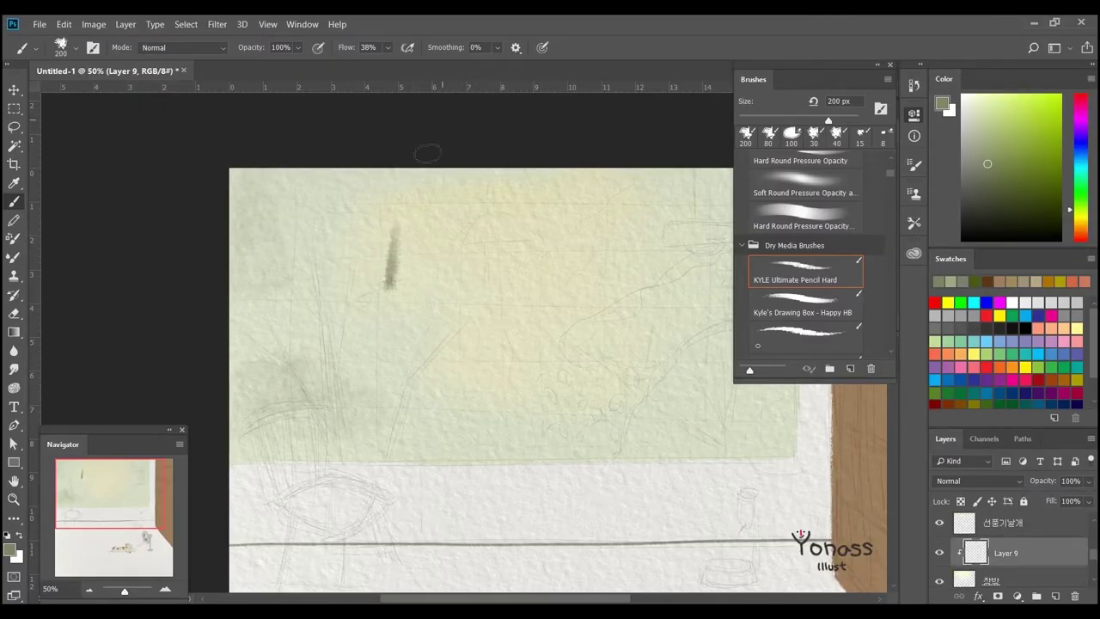
key("ctrl+z")
Paint a large olive-green tree mass along the window's lower left, varying the pencil brush between 200 and 500 px
mouse_move(253, 412)
left_mouse_down()
mouse_move(302, 386)
mouse_move(454, 462)
mouse_move(319, 336)
mouse_move(528, 398)
mouse_move(467, 343)
mouse_move(302, 251)
mouse_move(467, 369)
mouse_move(307, 356)
mouse_move(257, 258)
left_mouse_up()
key("bracketright")
key("bracketright")
key("bracketright")
key("bracketright")
key("bracketleft")
key("bracketleft")
key("bracketleft")
key("bracketleft")
scroll(471, 398, "down", 2)
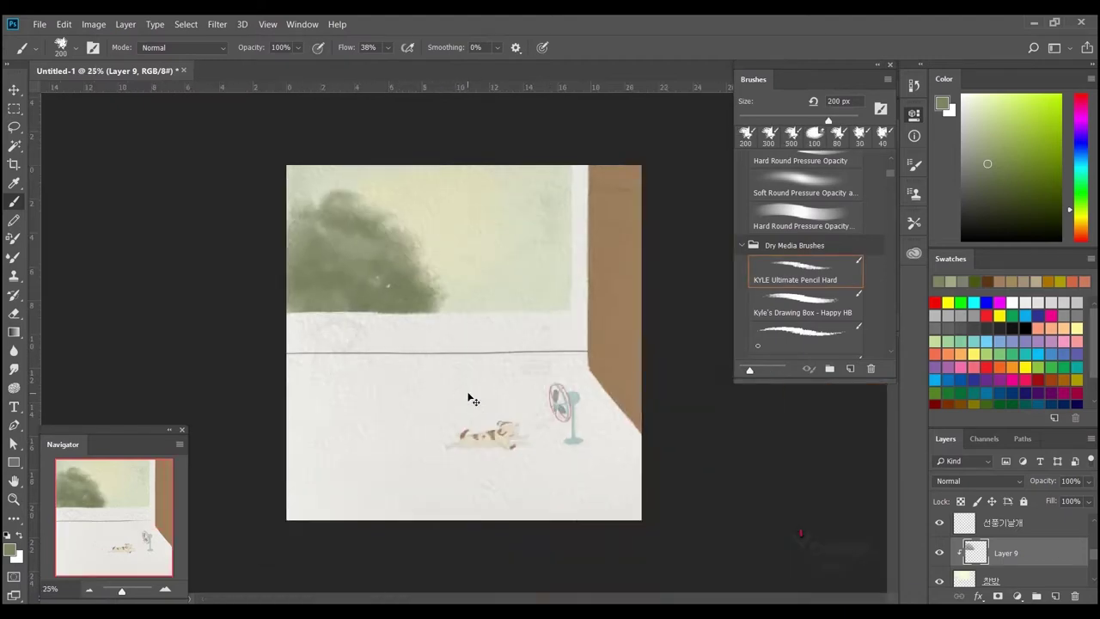
Brush light yellow-green highlights over the olive tree mass with the KYLE Ultimate Pencil Hard brush reduced to 150 px
scroll(405, 344, "up", 3)
mouse_move(283, 209)
left_mouse_down()
mouse_move(367, 238)
mouse_move(486, 326)
left_mouse_up()
key("bracketleft")
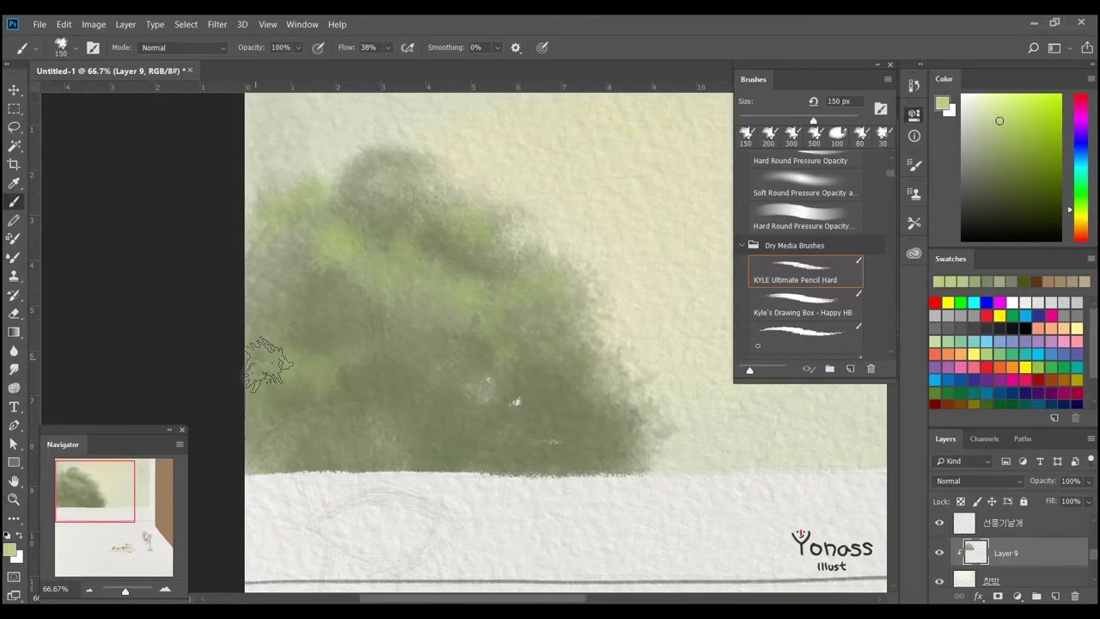
mouse_move(626, 396)
left_mouse_down()
mouse_move(553, 369)
mouse_move(368, 356)
mouse_move(442, 336)
mouse_move(342, 410)
mouse_move(351, 452)
left_mouse_up()
Add softer light-green leaf clumps across the tree with the Kyle's Drawing Box - Happy HB brush at 125 px
key("period")
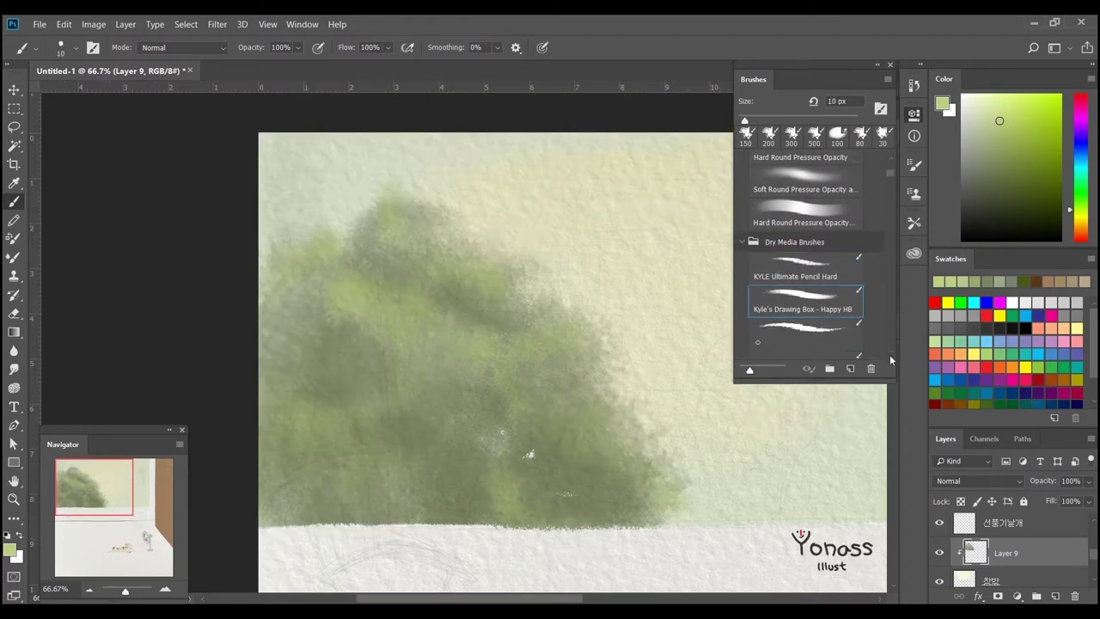
left_click_drag(338, 292, 290, 293)
mouse_move(318, 415)
left_mouse_down()
mouse_move(336, 414)
mouse_move(443, 481)
mouse_move(513, 471)
left_mouse_up()
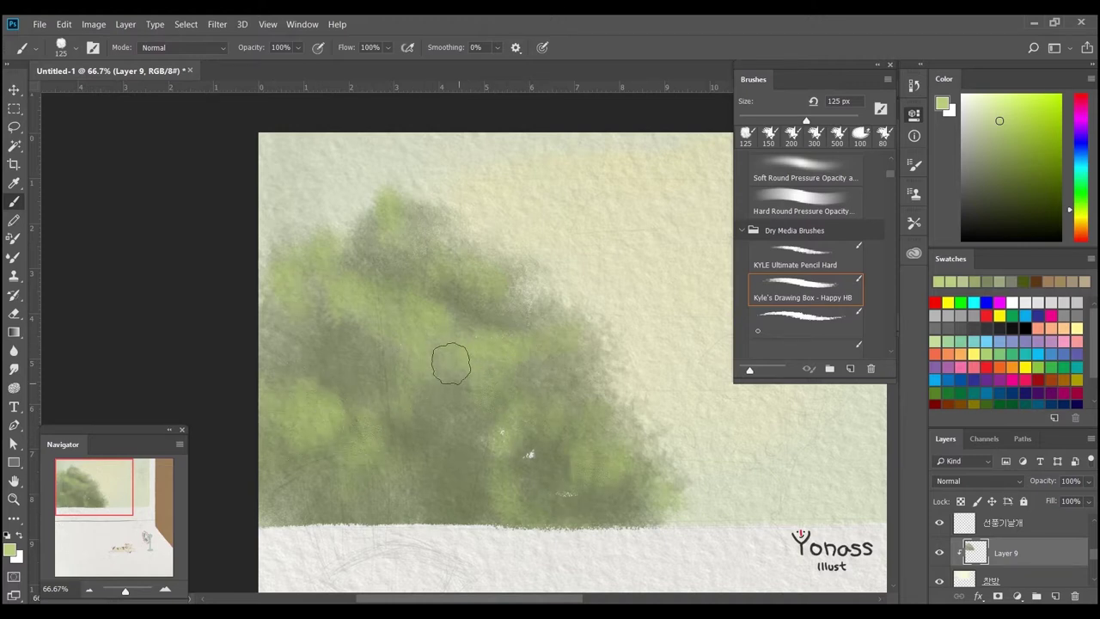
scroll(450, 364, "up", 2)
scroll(888, 346, "down", 1)
Dab pale green leaf clusters with the KYLE Bonus Chunky Charcoal brush and pale yellow ones with the Beargara Pencil at 300 px
left_click(803, 339)
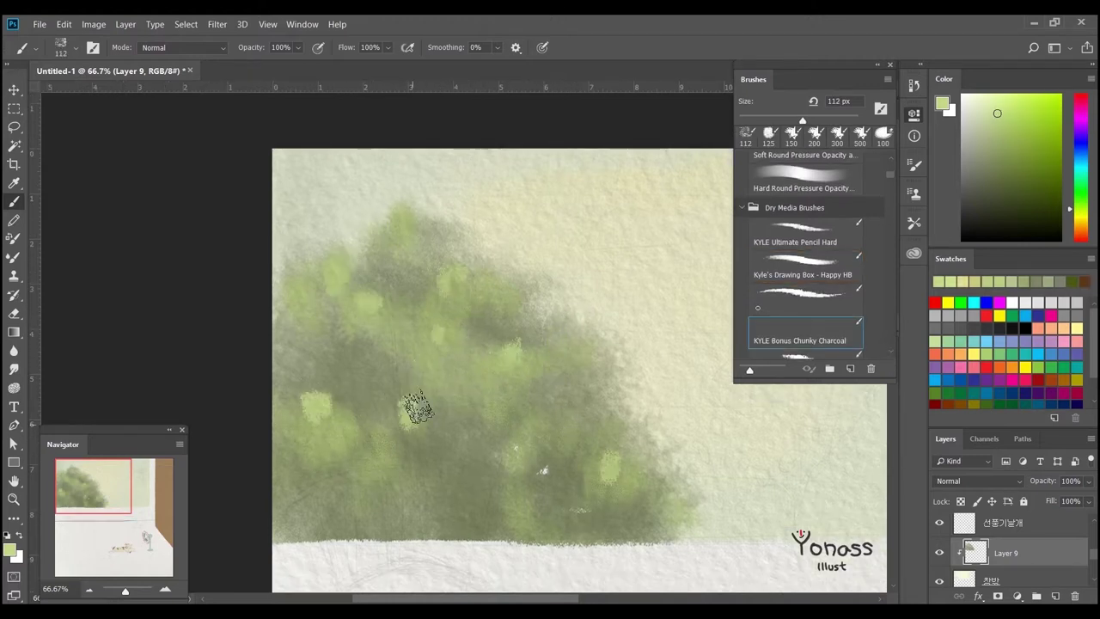
left_click(344, 455)
scroll(892, 342, "down", 3)
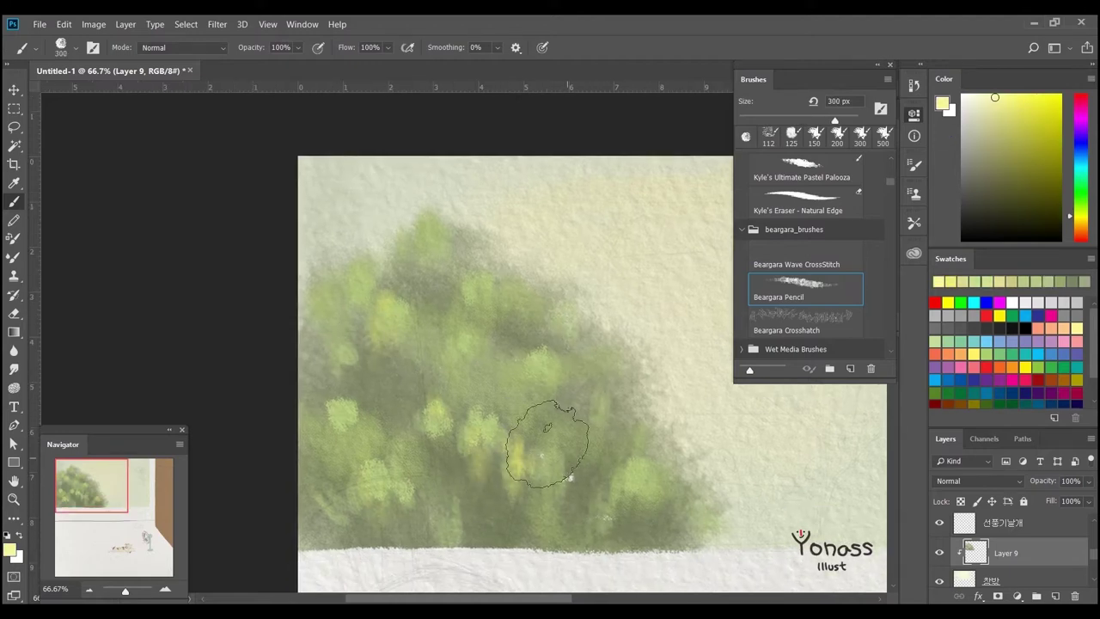
left_click_drag(543, 577, 458, 516)
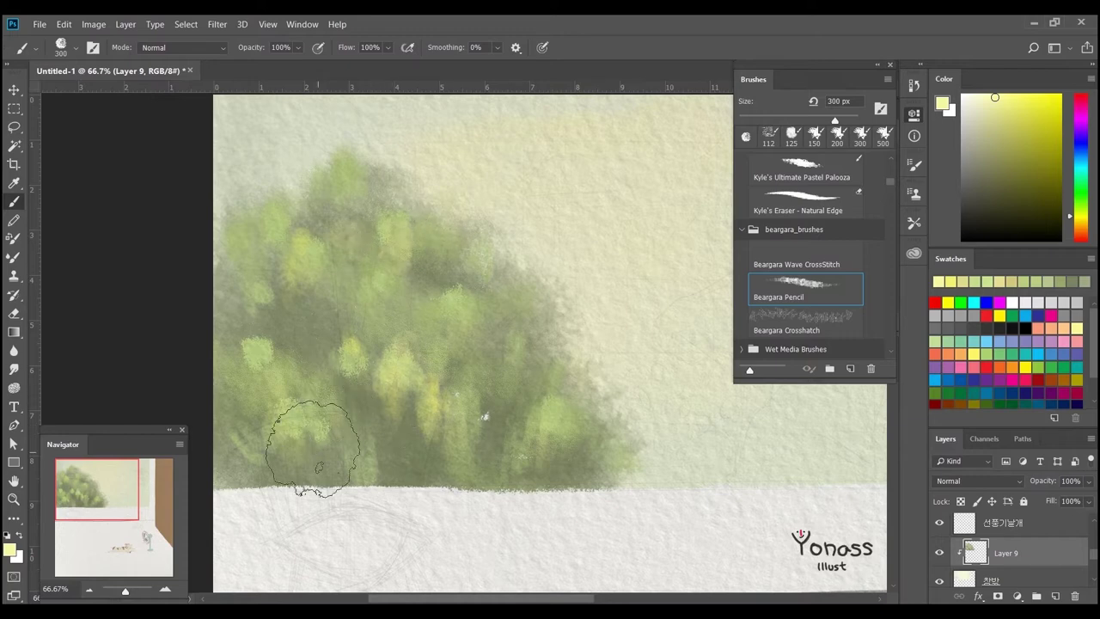
left_click_drag(258, 258, 295, 290)
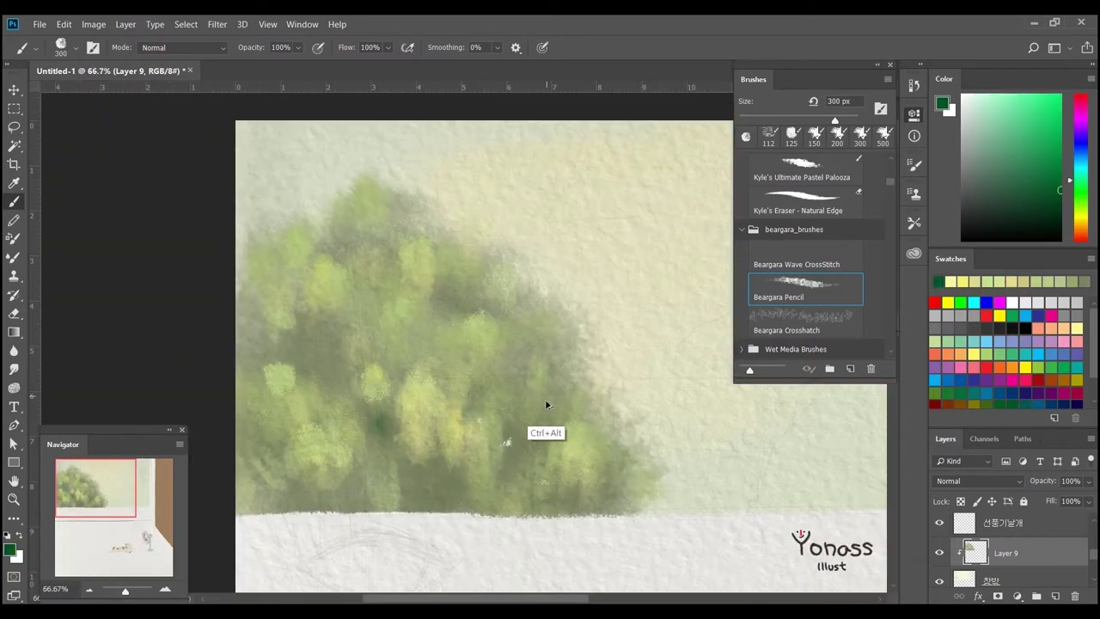
Paint dark green shadows between the tree's leaf clusters with Kyle's Ultimate Pastel Palooza brush
key("comma")
key("comma")
key("comma")
key("comma")
key("comma")
key("comma")
key("comma")
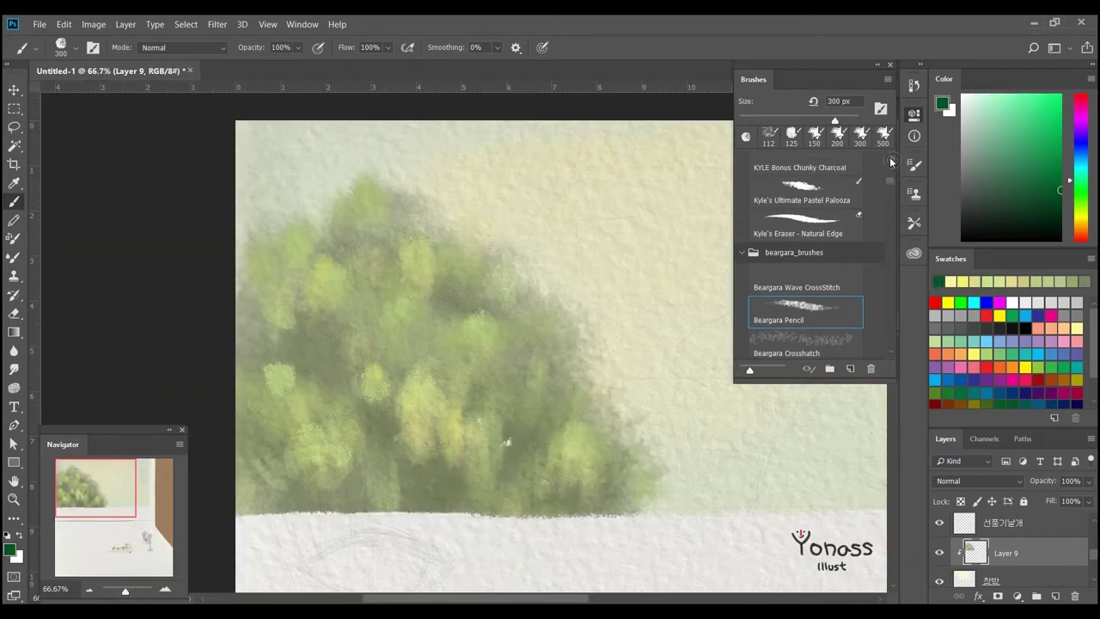
mouse_move(500, 462)
left_mouse_down()
mouse_move(367, 282)
mouse_move(369, 343)
mouse_move(527, 467)
mouse_move(385, 290)
left_mouse_up()
mouse_move(300, 469)
left_mouse_down()
mouse_move(344, 438)
mouse_move(384, 510)
left_mouse_up()
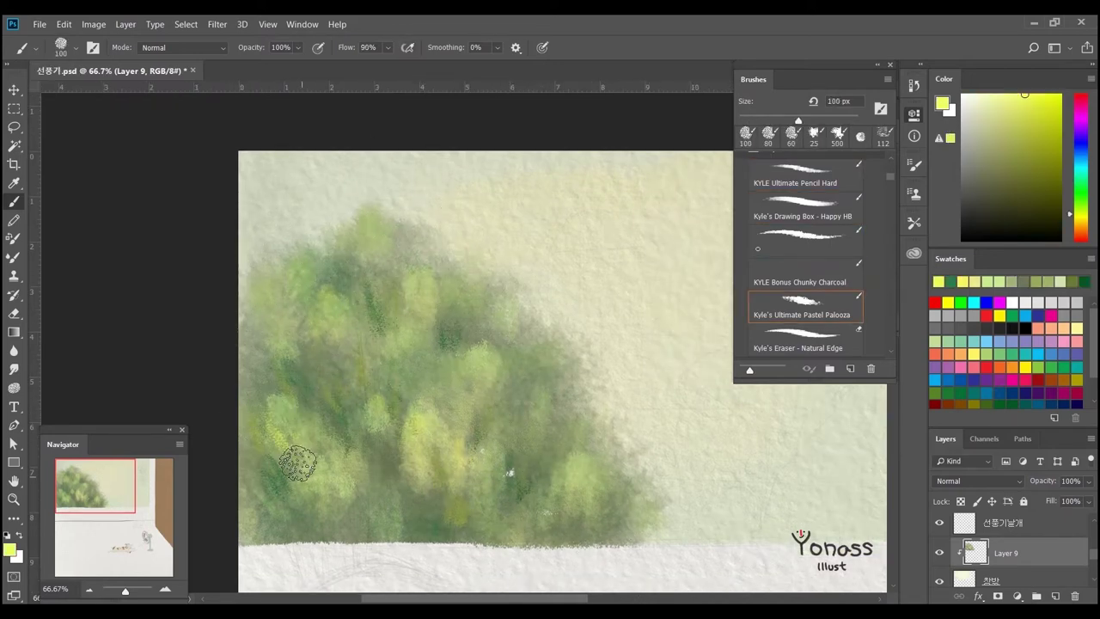
Stipple bright yellow-green leaf texture over the tree's highlights with the Pastel Palooza brush at 175 px
key("bracketright")
key("bracketright")
key("bracketright")
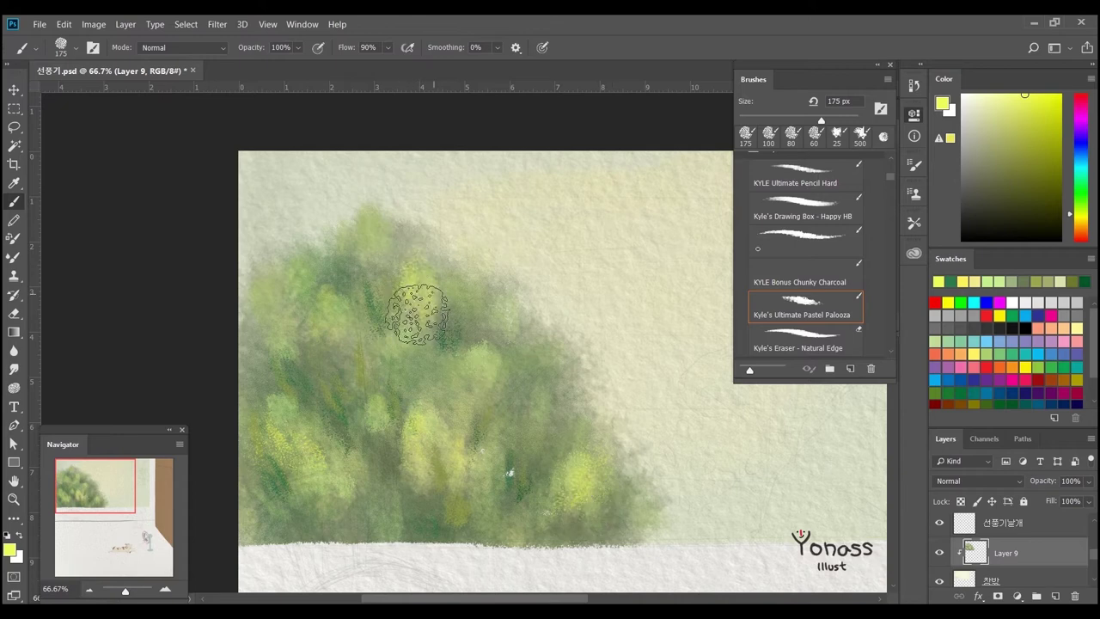
mouse_move(309, 331)
left_mouse_down()
mouse_move(294, 252)
mouse_move(353, 318)
left_mouse_up()
mouse_move(456, 380)
left_mouse_down()
mouse_move(484, 312)
mouse_move(504, 472)
mouse_move(576, 454)
left_mouse_up()
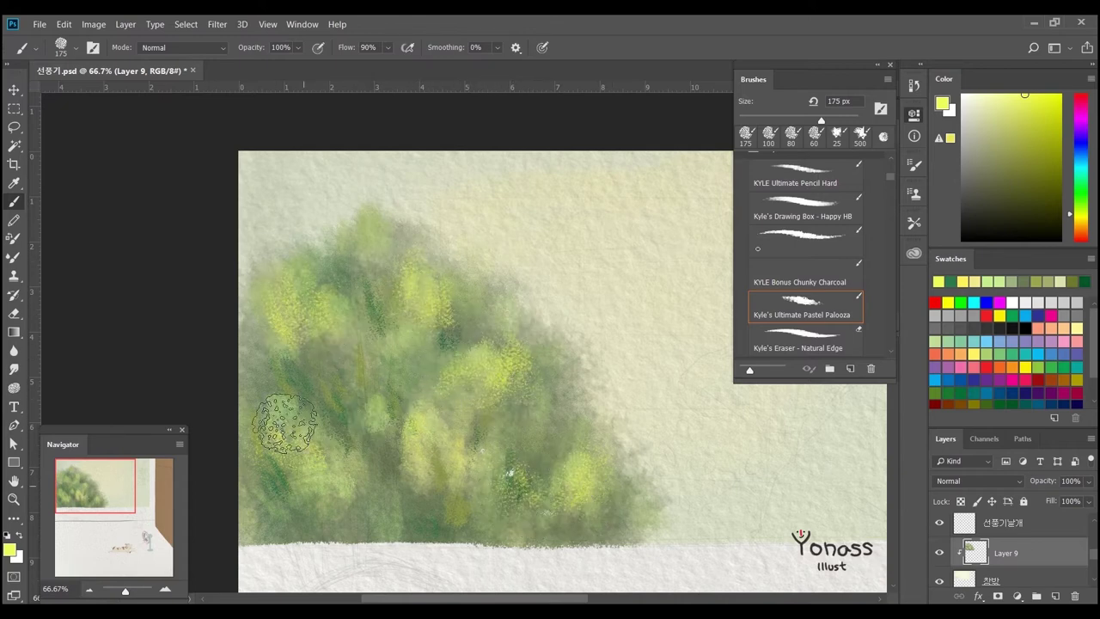
mouse_move(383, 387)
left_mouse_down()
mouse_move(257, 425)
mouse_move(391, 242)
mouse_move(419, 256)
left_mouse_up()
mouse_move(547, 389)
left_mouse_down()
mouse_move(648, 461)
mouse_move(599, 498)
left_mouse_up()
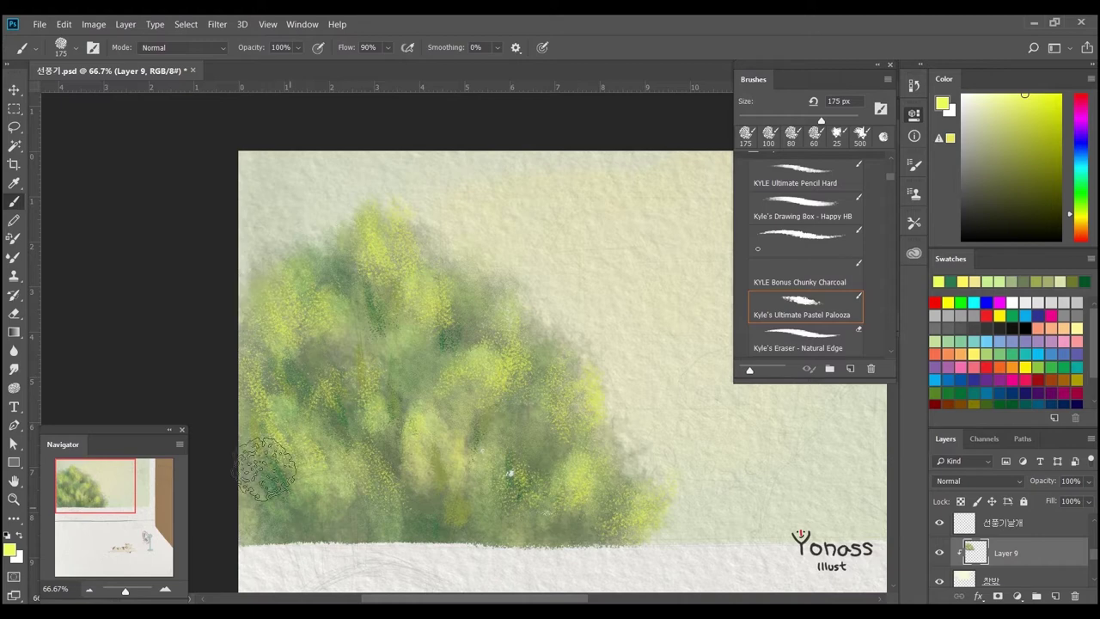
Add a new clipped layer above Layer 9 and start a grey-brown trunk with the KYLE Ultimate Pencil Hard brush at 30 px
left_click(1055, 596)
left_click_drag(1022, 571, 1023, 535)
left_click(1029, 277)
key("comma")
key("comma")
key("comma")
key("comma")
left_click_drag(401, 478, 406, 537)
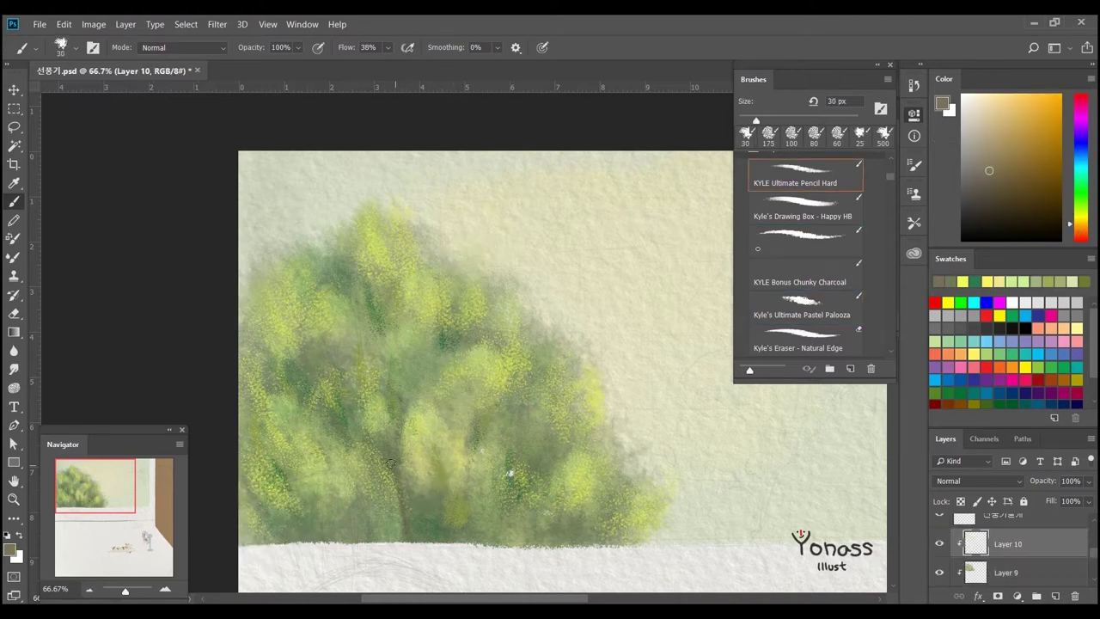
Paint the tree's trunk and forked branches in ochre brown, thinning the pencil brush to 20 px for the twigs
left_click(1006, 125)
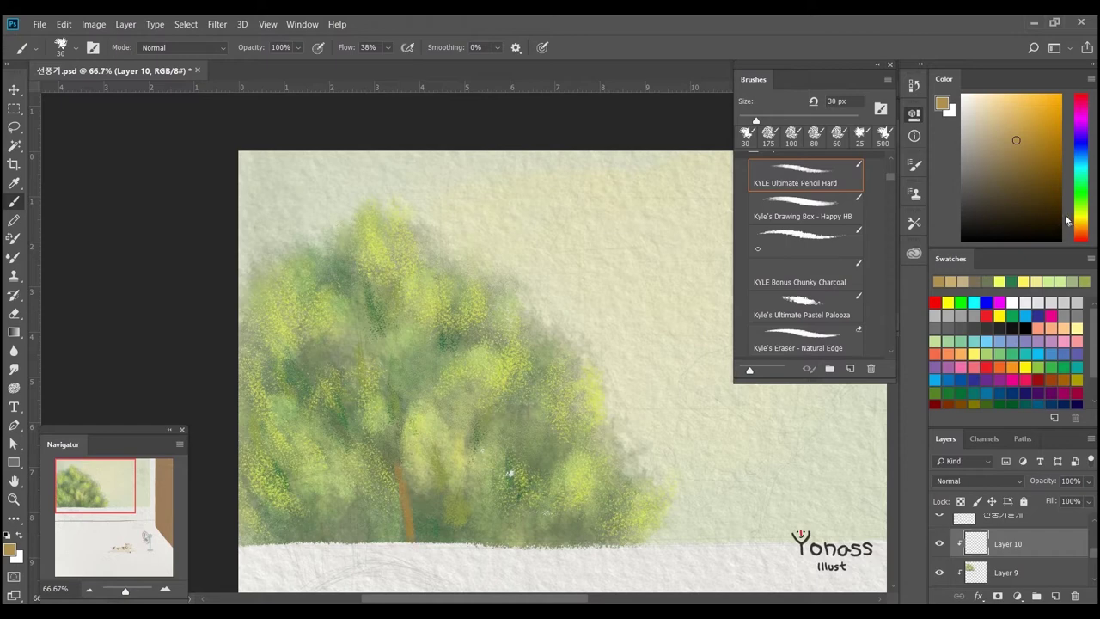
left_click(1071, 222)
left_click_drag(404, 502, 411, 536)
left_click(1078, 225)
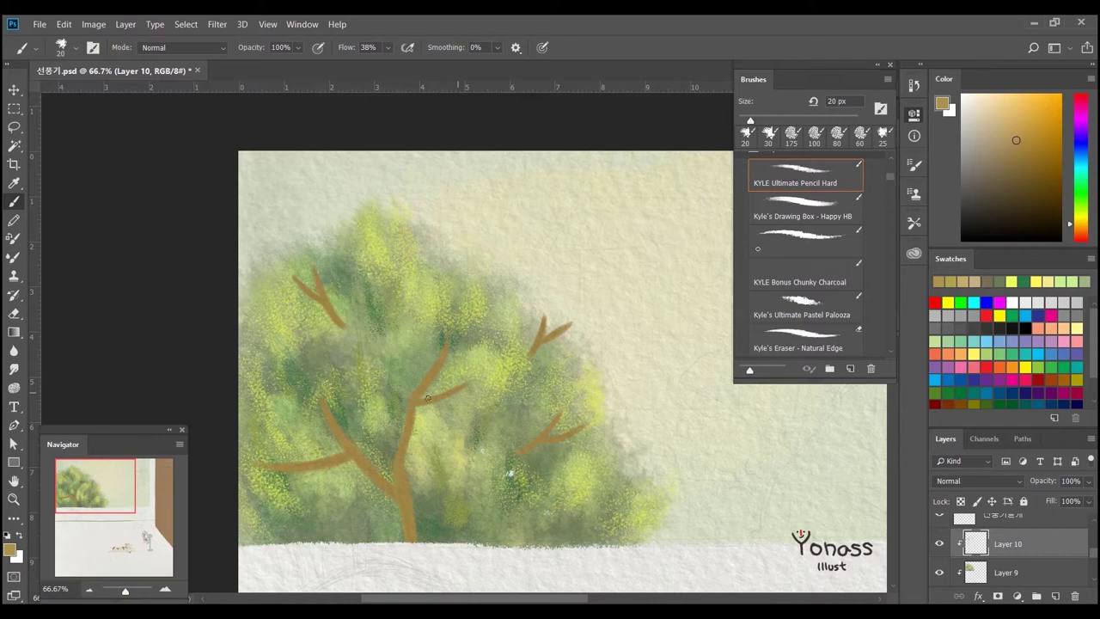
Paint a muted blue bush in the window's lower right corner on its own layer with the pencil brush at 250 px
scroll(406, 476, "right", 10)
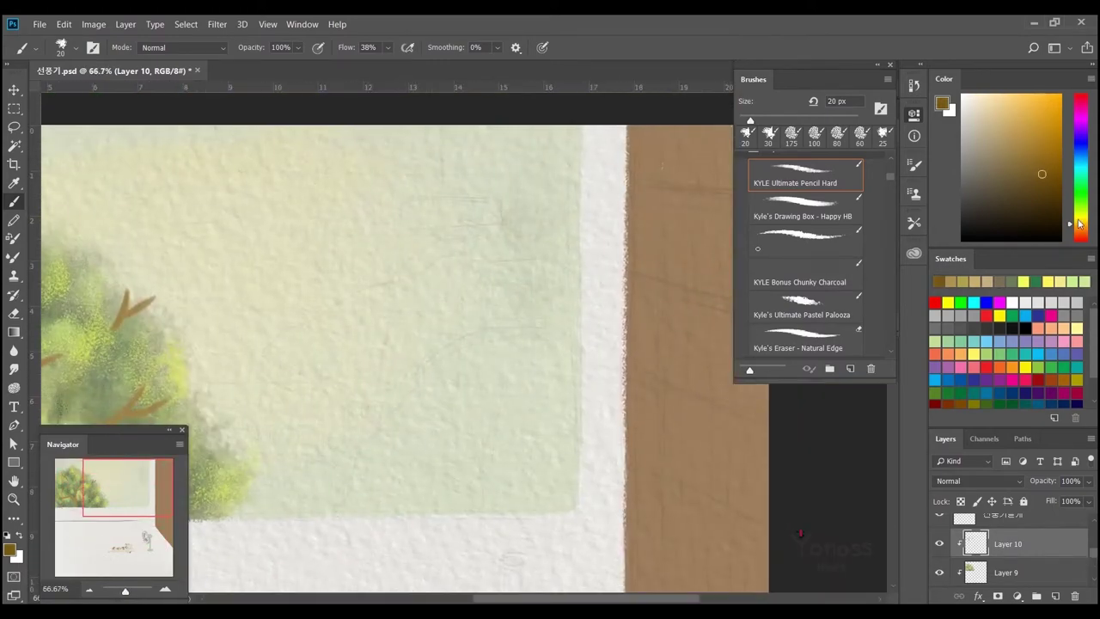
left_click_drag(1079, 224, 1079, 220)
left_click_drag(606, 419, 619, 402)
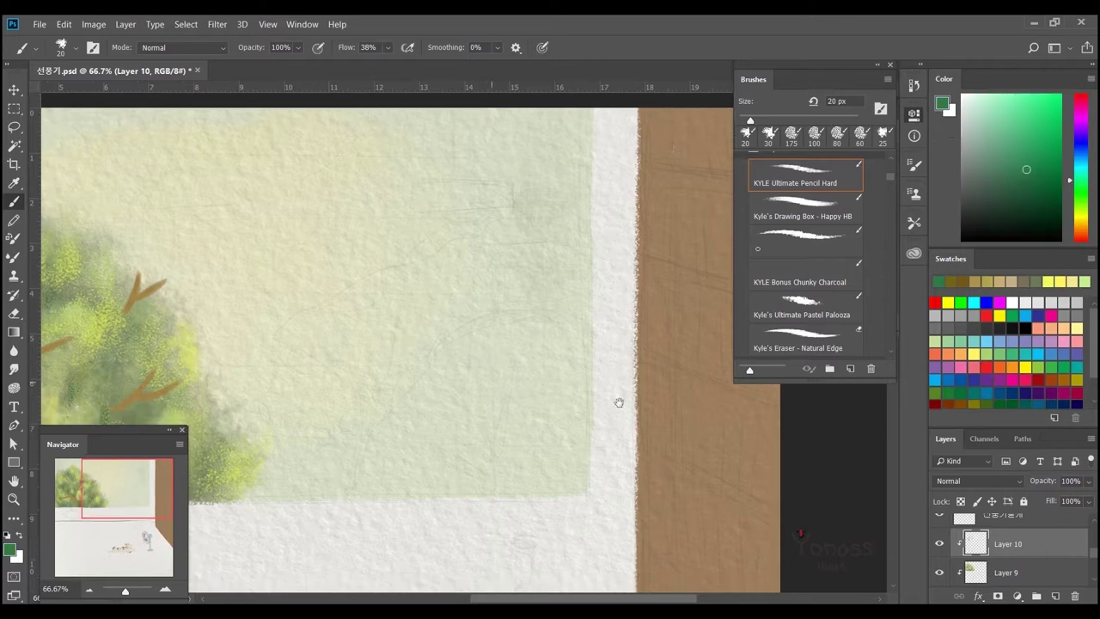
mouse_move(575, 464)
left_mouse_down()
mouse_move(491, 516)
mouse_move(451, 477)
mouse_move(378, 520)
mouse_move(542, 378)
mouse_move(592, 360)
mouse_move(394, 503)
mouse_move(464, 546)
left_mouse_up()
key("ctrl+shift+alt+n")
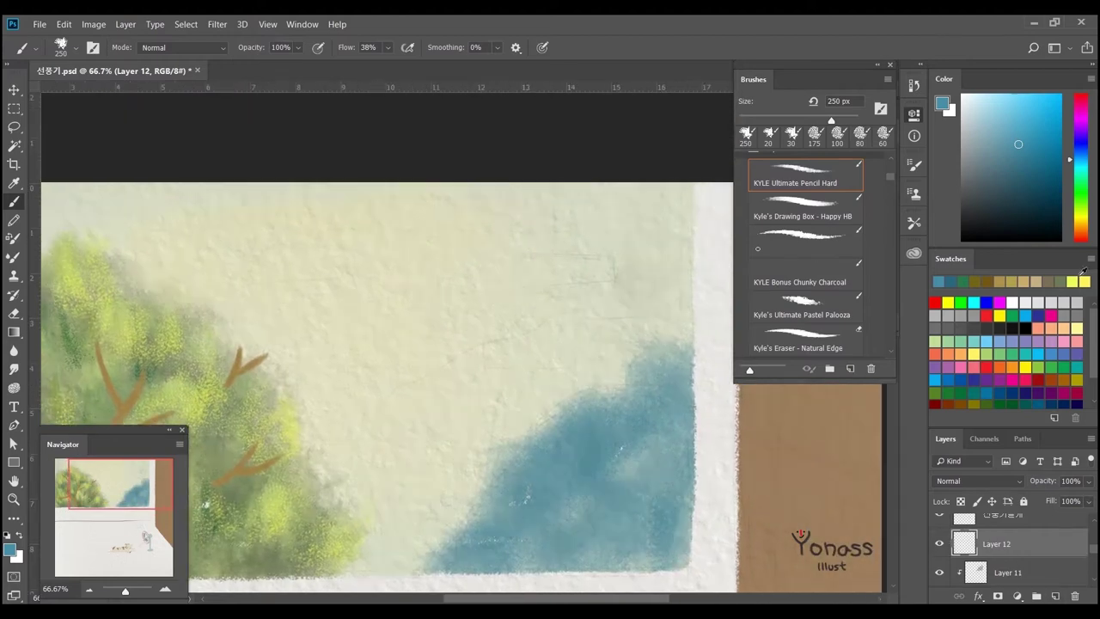
Move Layer 12 below the blue bush's layer and paint a rounded pale green tree behind the bush
left_click(994, 108)
left_click(1075, 209)
left_click(981, 125)
key("ctrl+bracketleft")
mouse_move(619, 335)
left_mouse_down()
mouse_move(567, 420)
mouse_move(482, 430)
mouse_move(552, 381)
mouse_move(503, 343)
mouse_move(700, 326)
left_mouse_up()
key("ctrl+z")
scroll(621, 369, "down", 5)
scroll(527, 246, "up", 5)
mouse_move(588, 444)
left_mouse_down()
mouse_move(717, 445)
mouse_move(513, 394)
left_mouse_up()
Activate Layer 9 and fill the bush's pale patches with a deeper blue sampled from it
key("alt+bracketleft")
key("alt+bracketleft")
left_click(584, 490, "alt")
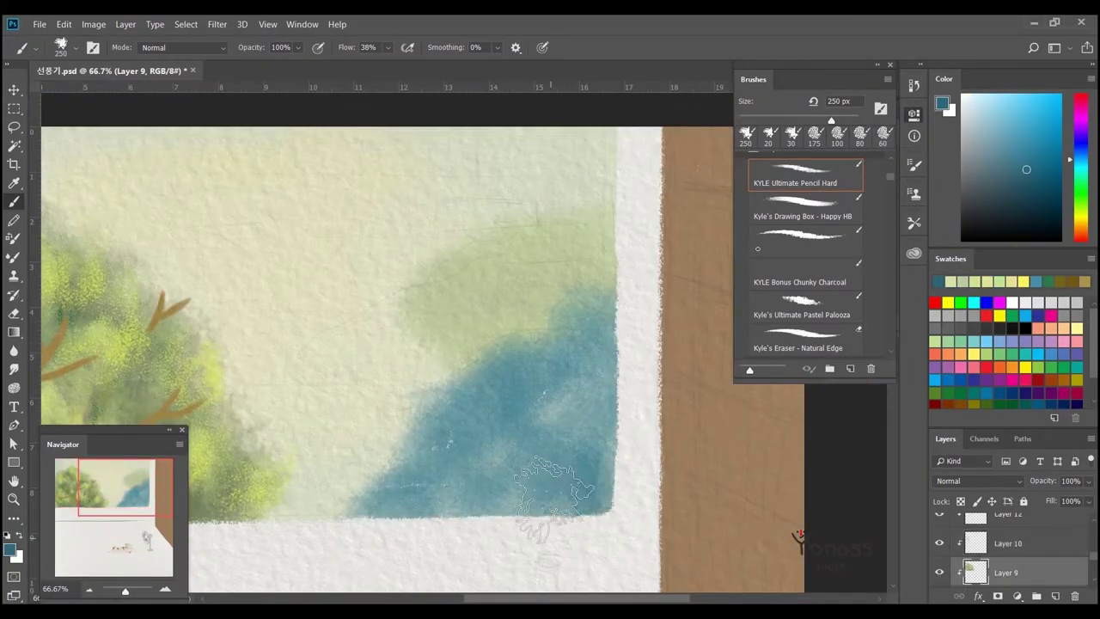
mouse_move(452, 464)
left_mouse_down()
mouse_move(567, 447)
mouse_move(533, 464)
mouse_move(635, 404)
mouse_move(601, 344)
left_mouse_up()
Switch to the Beargara Pencil brush at 90 px and pick a light aqua colour
key("period")
key("period")
key("period")
key("period")
key("period")
key("period")
key("period")
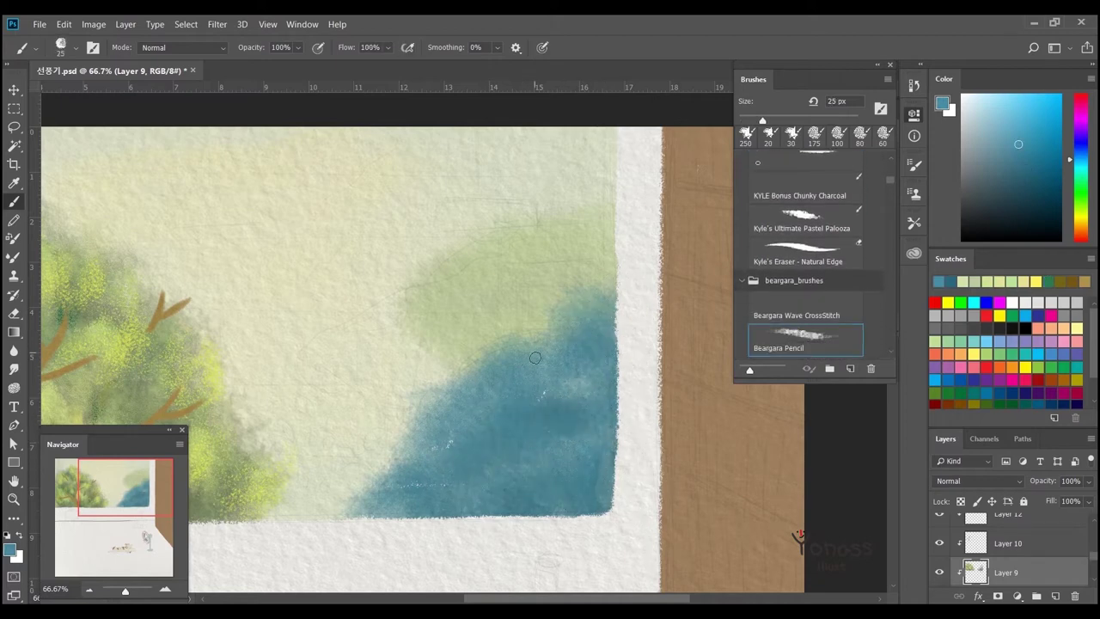
left_click(985, 341)
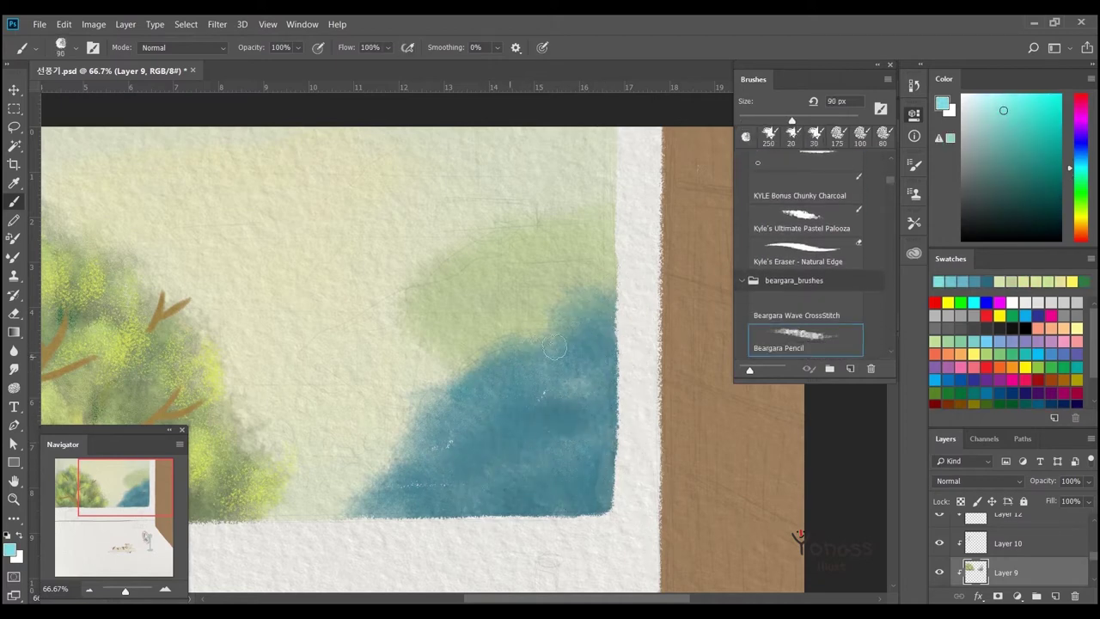
Toggle the visibility of Layer 9 and Layer 10 to check their contents, and activate Layer 11
left_click(939, 572)
left_click(939, 572)
left_click(939, 543)
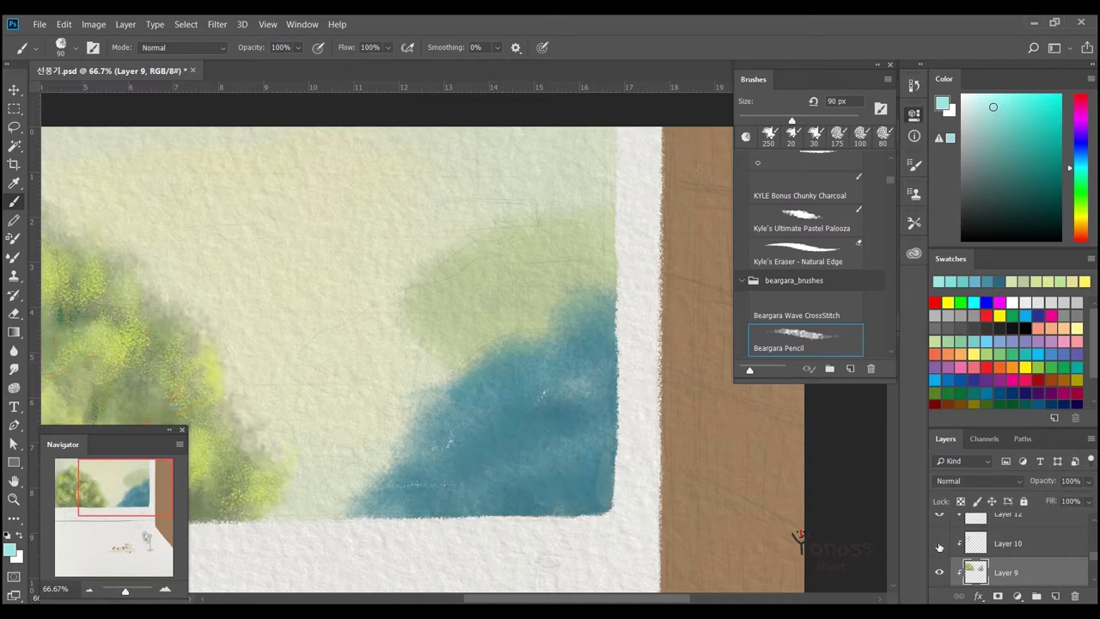
left_click(939, 543)
scroll(940, 550, "up", 1)
left_click(938, 545)
left_click(940, 543)
left_click(1007, 543)
Try to brush broad light aqua patches over the blue bush with the Beargara Pencil at 300 px
key("bracketright")
key("bracketright")
key("bracketright")
key("bracketright")
key("bracketright")
key("bracketright")
key("bracketright")
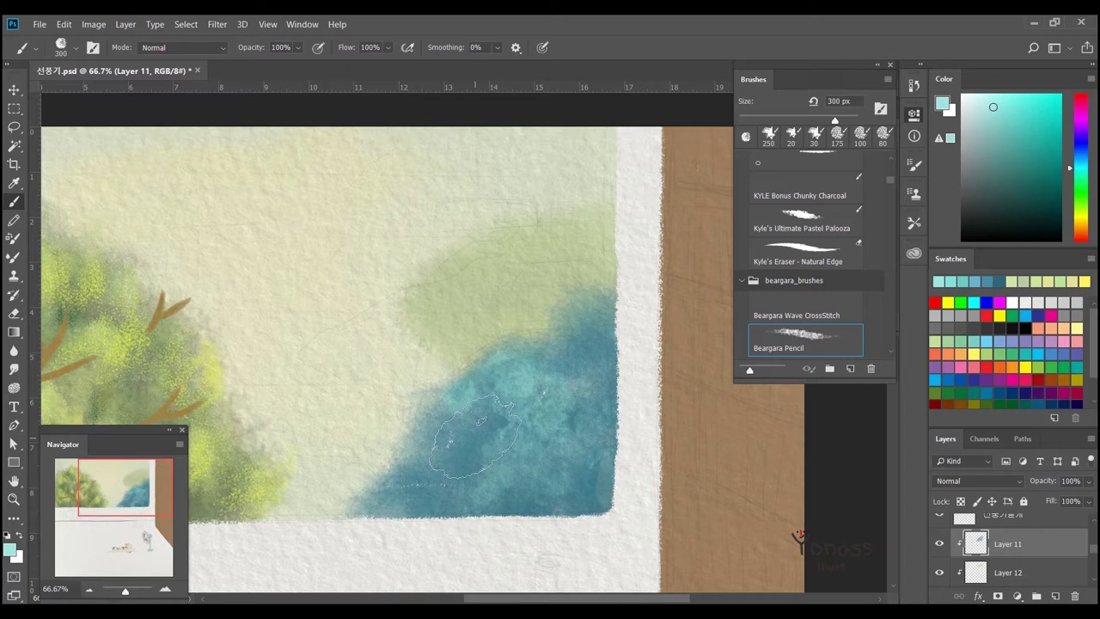
left_click_drag(477, 434, 544, 480)
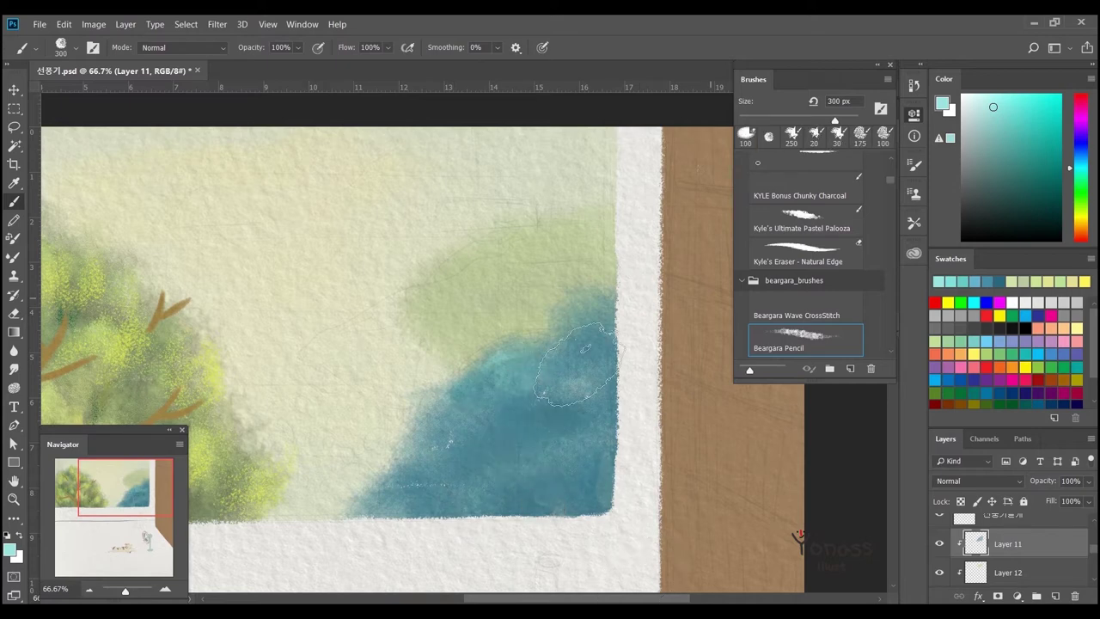
Paint small turquoise leaf clumps across the blue bush, shifting the hue slightly greener and reducing the Beargara Pencil to 80 px
mouse_move(544, 379)
left_mouse_down()
mouse_move(523, 388)
mouse_move(486, 437)
mouse_move(564, 499)
mouse_move(529, 443)
left_mouse_up()
scroll(518, 462, "left", 2)
left_click_drag(1078, 189, 1079, 179)
key("bracketleft")
key("bracketleft")
key("bracketleft")
key("bracketleft")
key("bracketleft")
key("bracketleft")
key("bracketleft")
key("bracketleft")
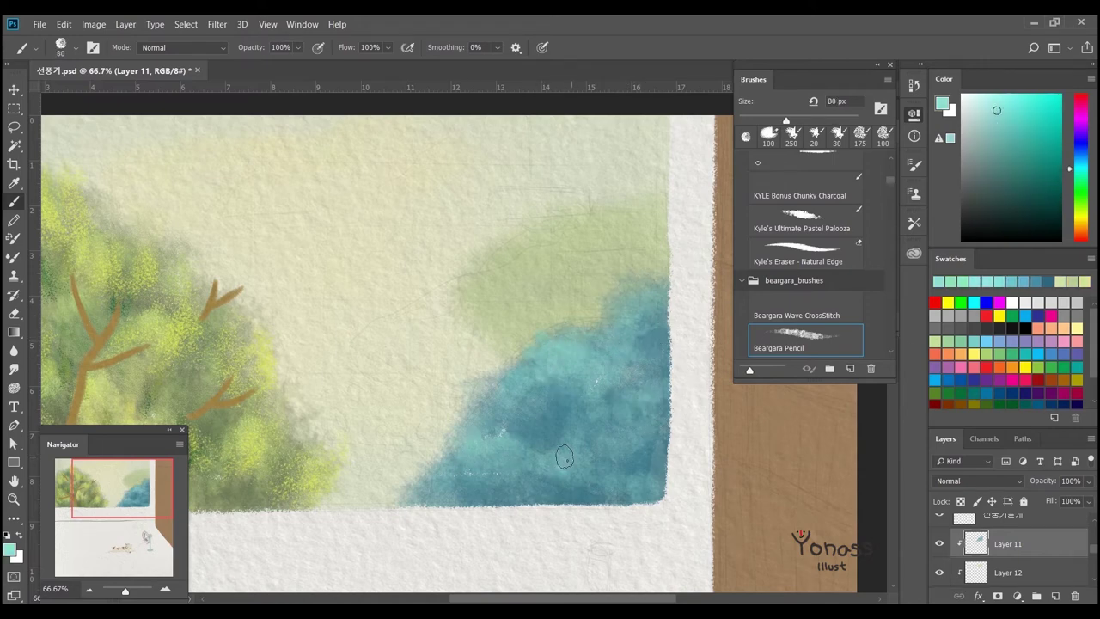
Try to add pale yellow highlights inside the blue bush with the KYLE Ultimate Pencil Hard brush at 100 px
key("comma")
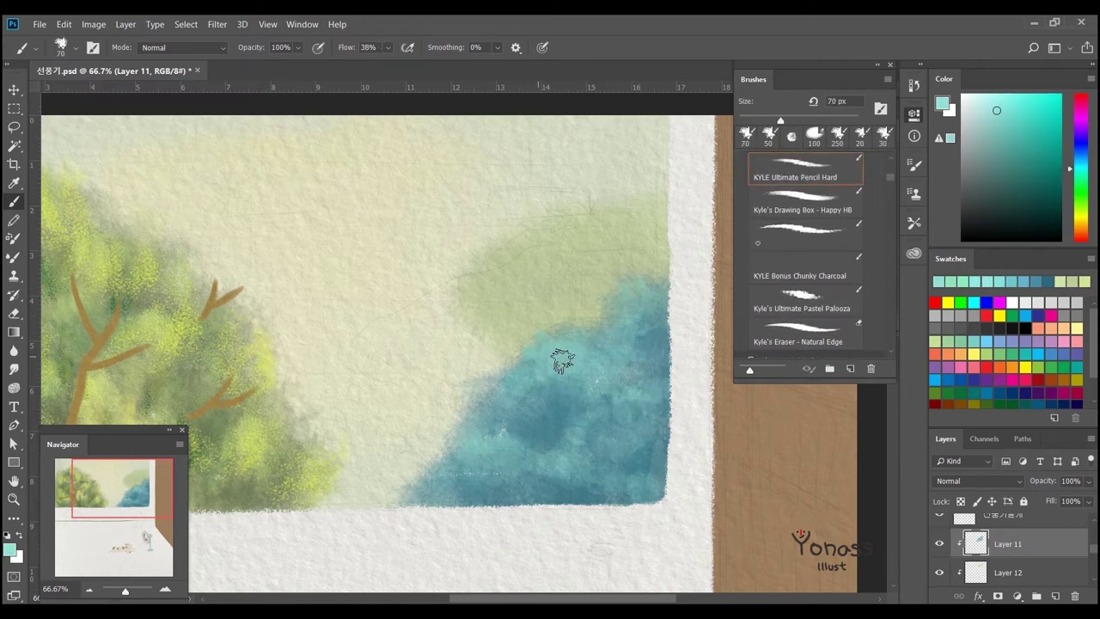
left_click(543, 359, "alt")
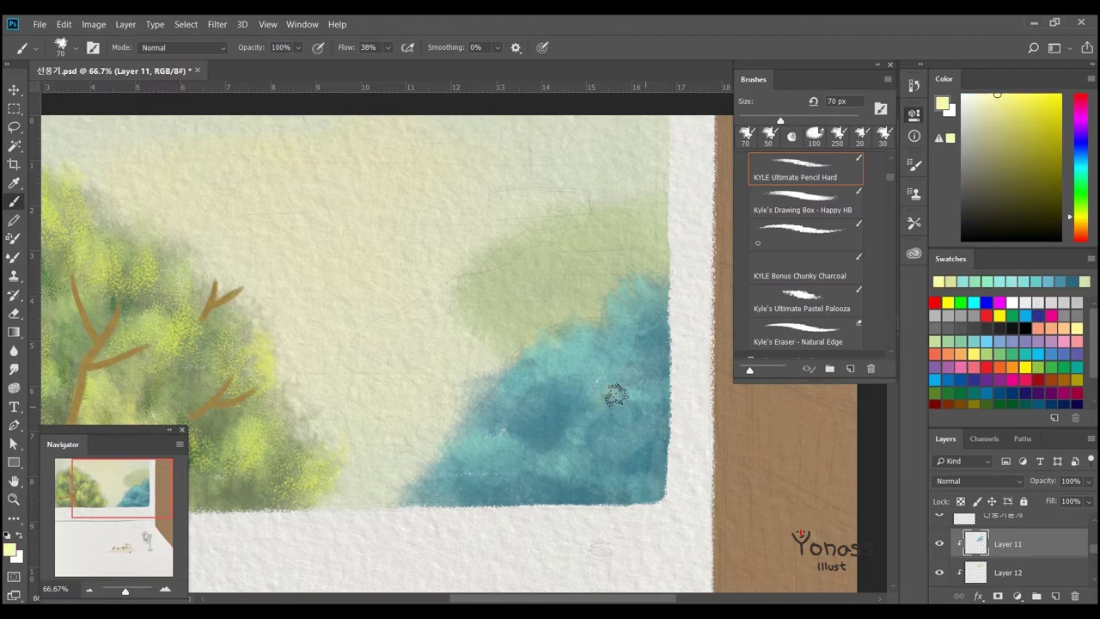
key("bracketright")
key("bracketright")
key("bracketright")
left_click_drag(615, 396, 594, 383)
key("z")
mouse_move(591, 436)
left_mouse_down()
mouse_move(618, 422)
mouse_move(589, 418)
left_mouse_up()
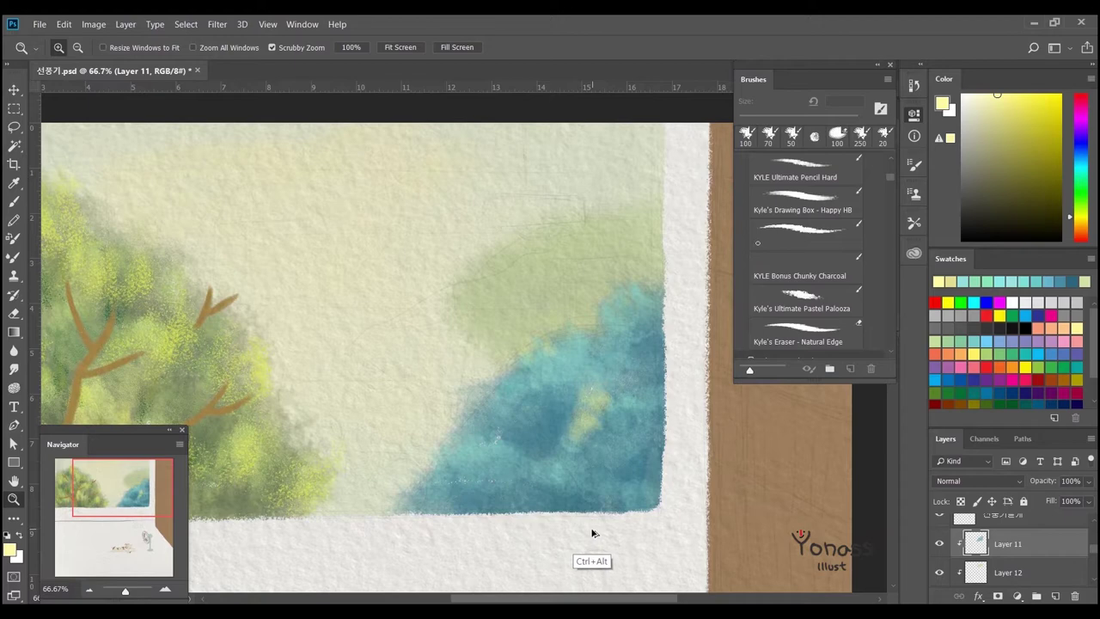
Deepen the bush's shadows and lower right edge in dark blue with the pencil brush at 250 and 125 px
left_click(1073, 280)
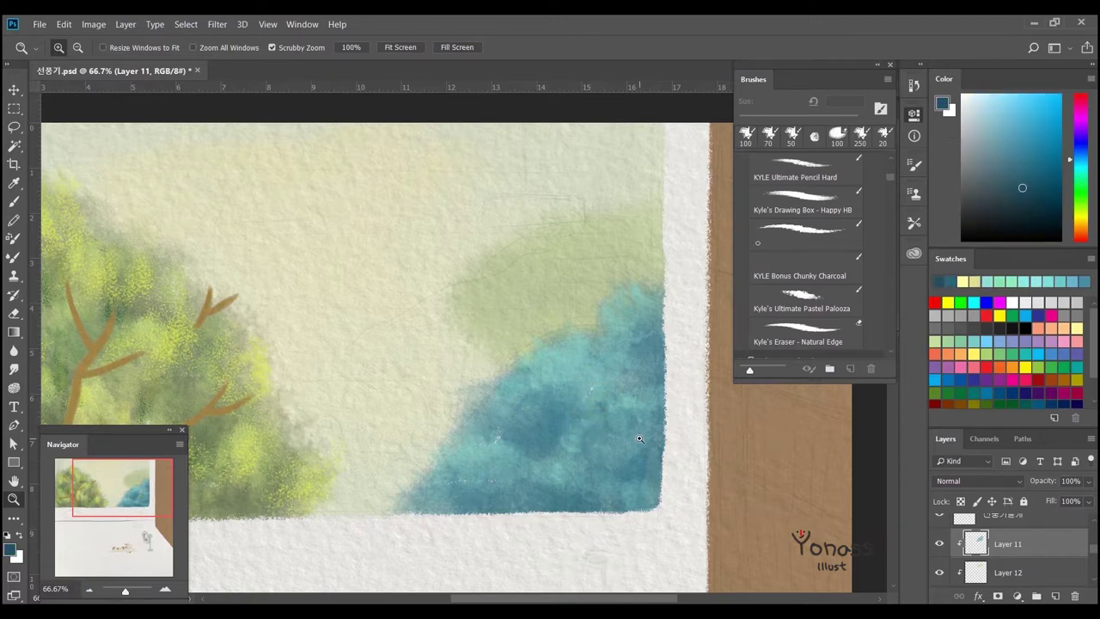
key("b")
mouse_move(606, 464)
left_mouse_down()
mouse_move(601, 368)
mouse_move(602, 417)
mouse_move(523, 516)
mouse_move(662, 451)
mouse_move(643, 408)
mouse_move(734, 288)
mouse_move(653, 474)
left_mouse_up()
left_click_drag(619, 325, 596, 313)
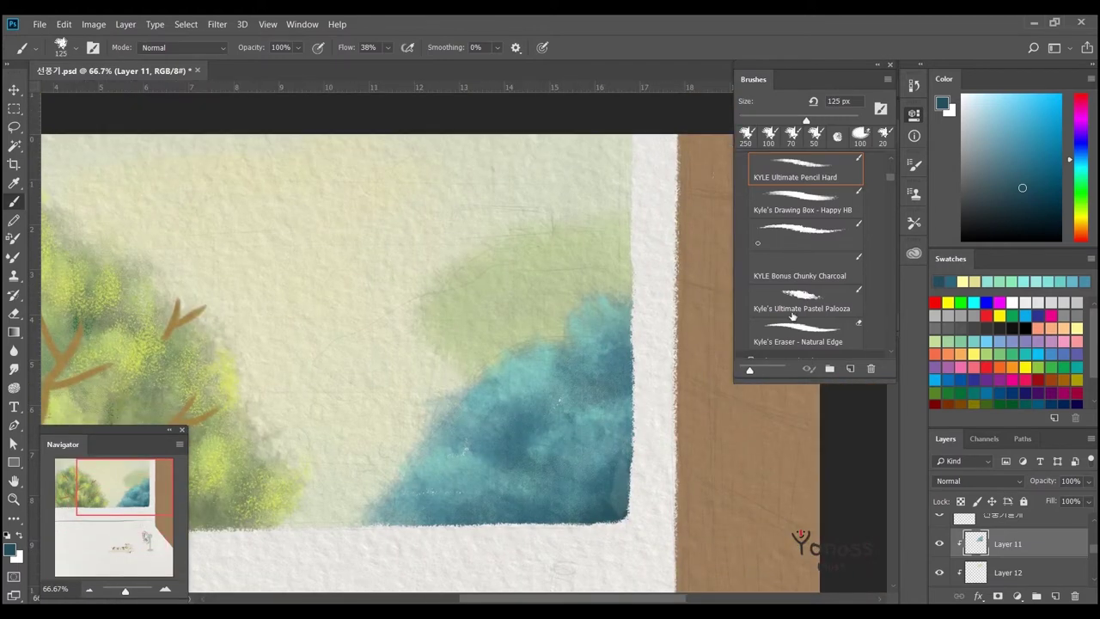
left_click(593, 375)
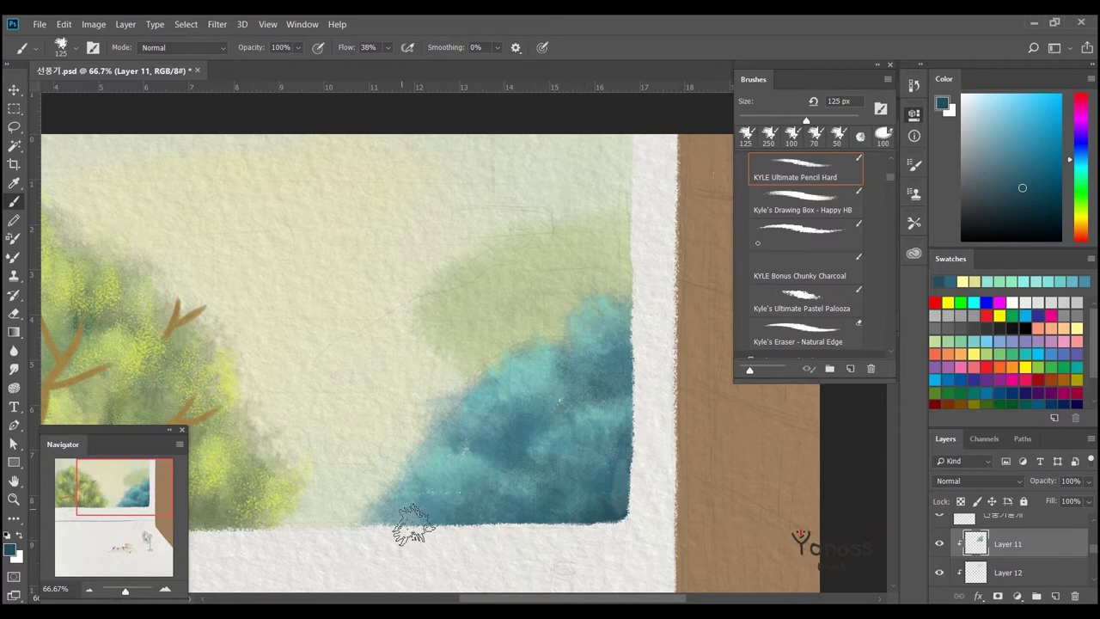
left_click_drag(430, 443, 439, 465)
Brighten the bush's leaf clumps with aqua at 125 px and with yellow and mint dabs from the Happy HB brush at 150 px
left_click(525, 391, "alt")
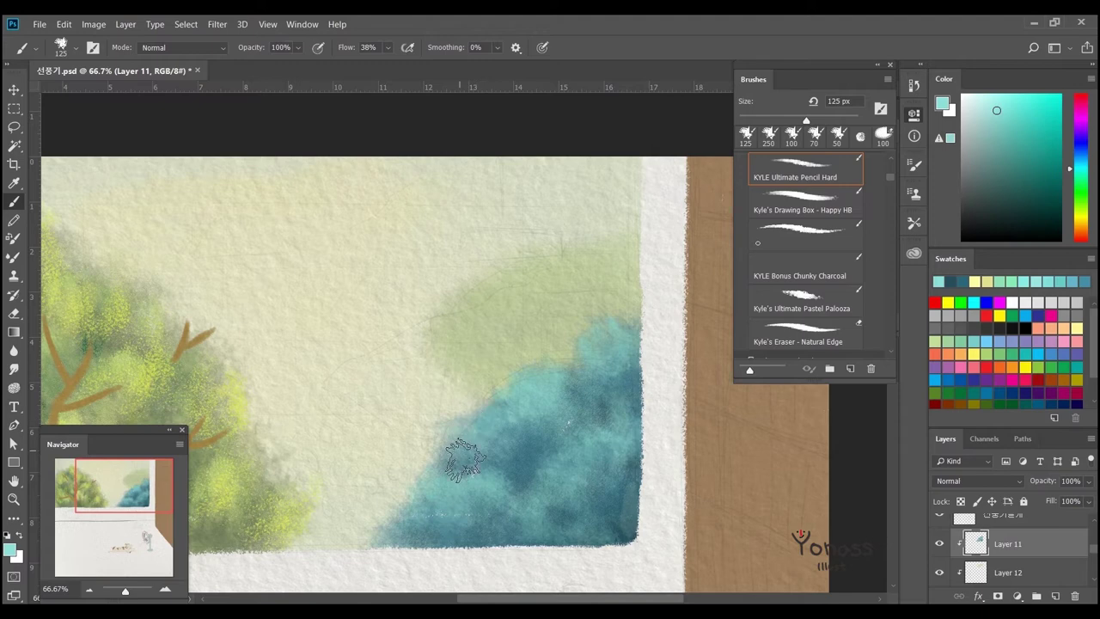
left_click_drag(464, 462, 444, 417)
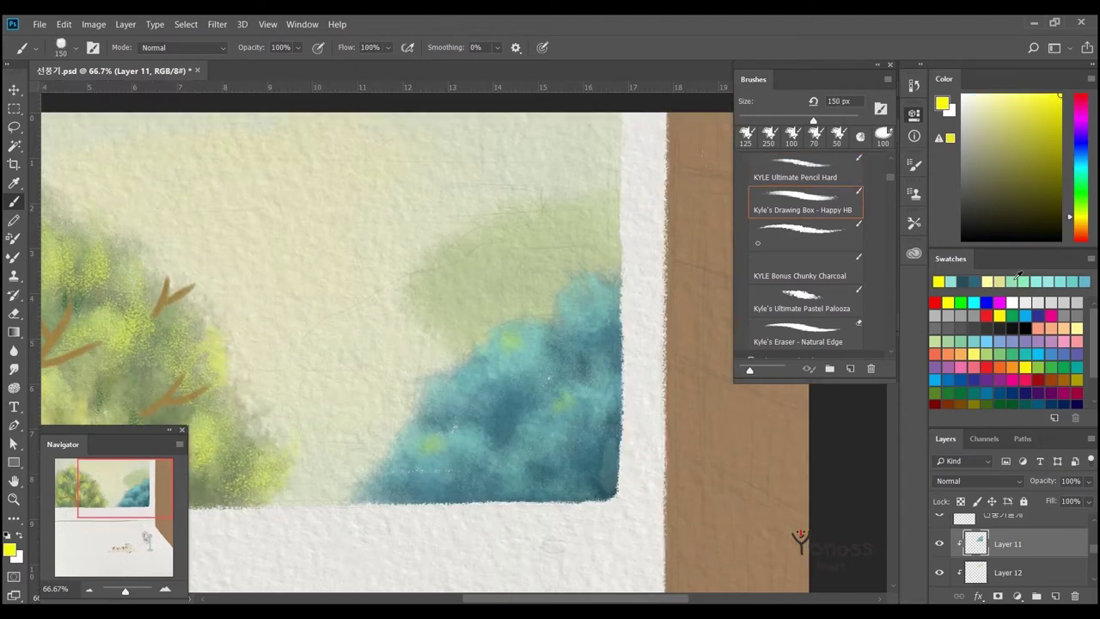
left_click(1019, 279)
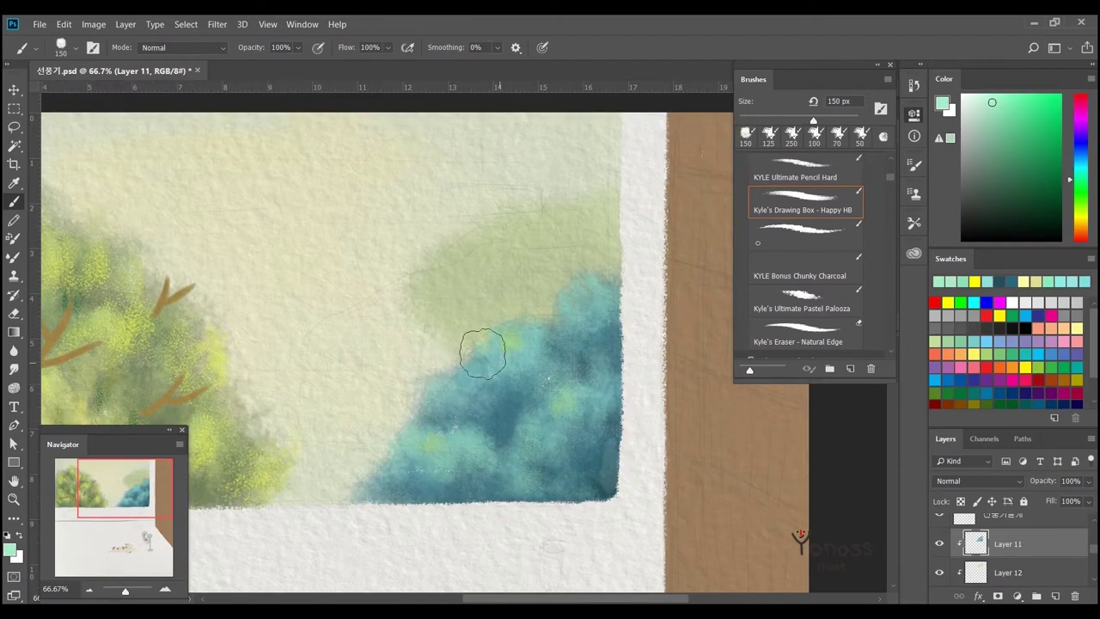
Activate Layer 9 by picking it directly from the window artwork
scroll(550, 380, "down", 5)
scroll(550, 381, "up", 5)
left_click(590, 252, "ctrl")
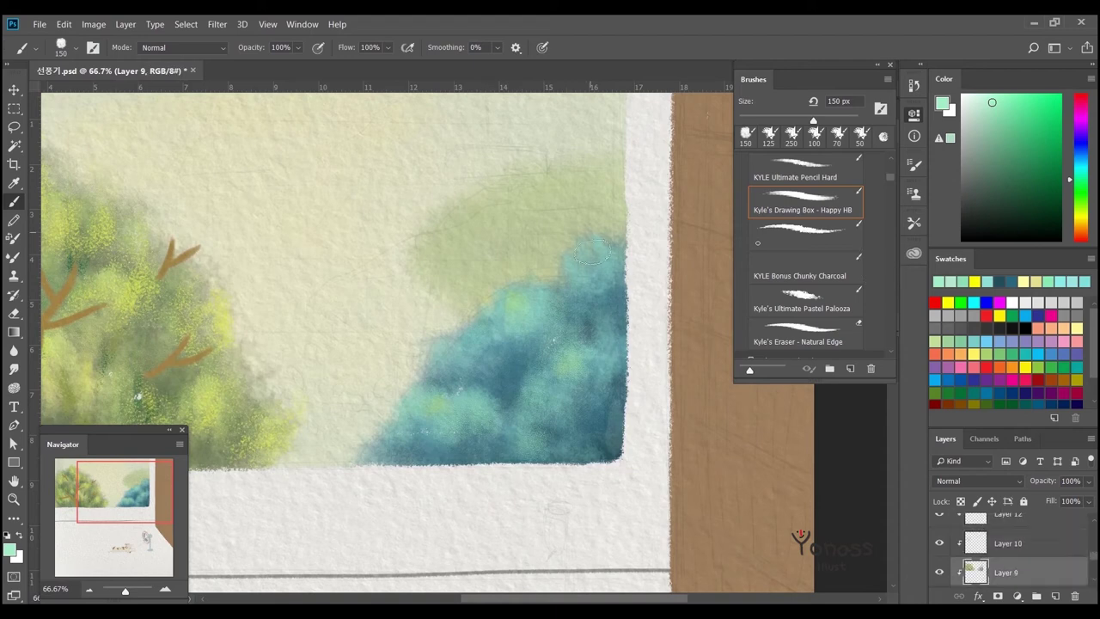
On Layer 11, shade the blue bush with sampled dark blue using the KYLE Ultimate Pencil Hard brush at 250 px
left_click(653, 318, "ctrl")
left_click(648, 331, "alt")
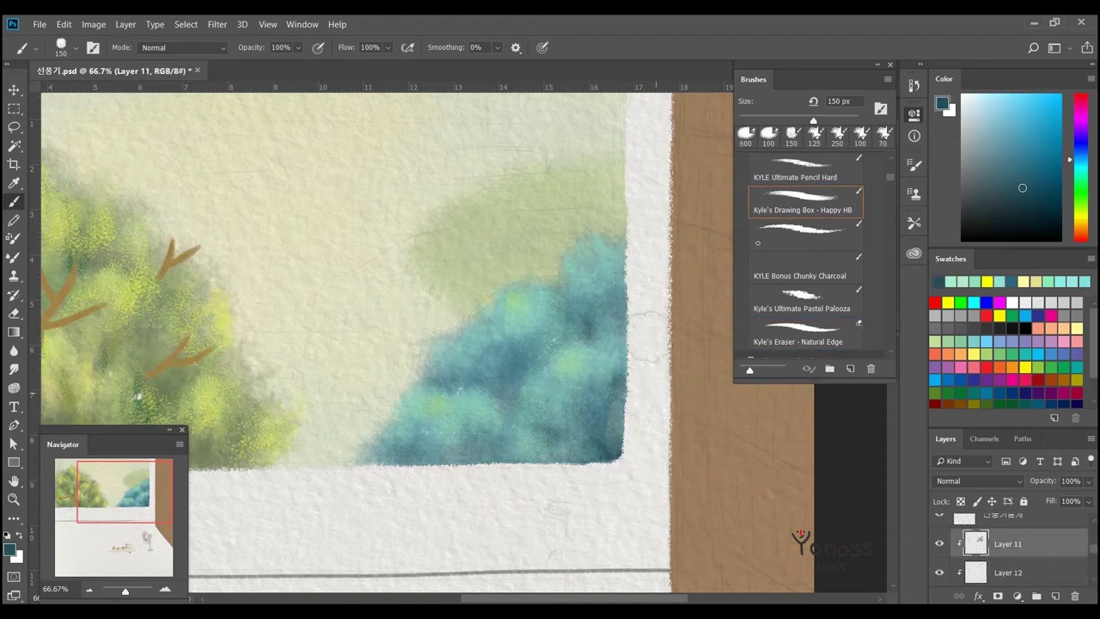
key("bracketright")
key("bracketright")
key("bracketright")
key("bracketright")
key("bracketright")
key("bracketright")
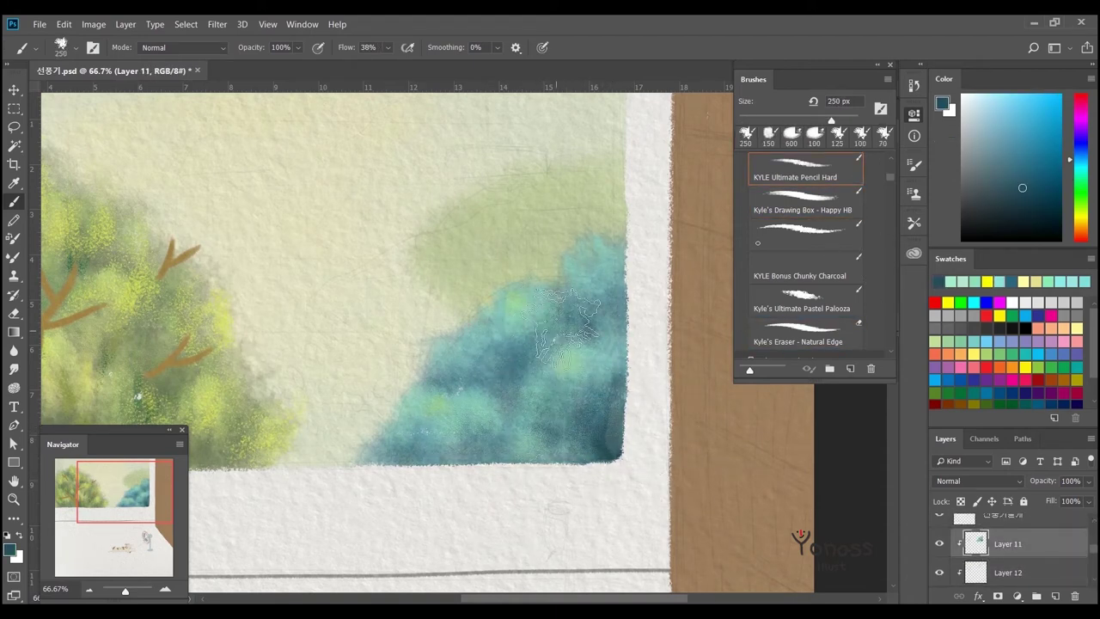
left_click_drag(602, 279, 635, 303)
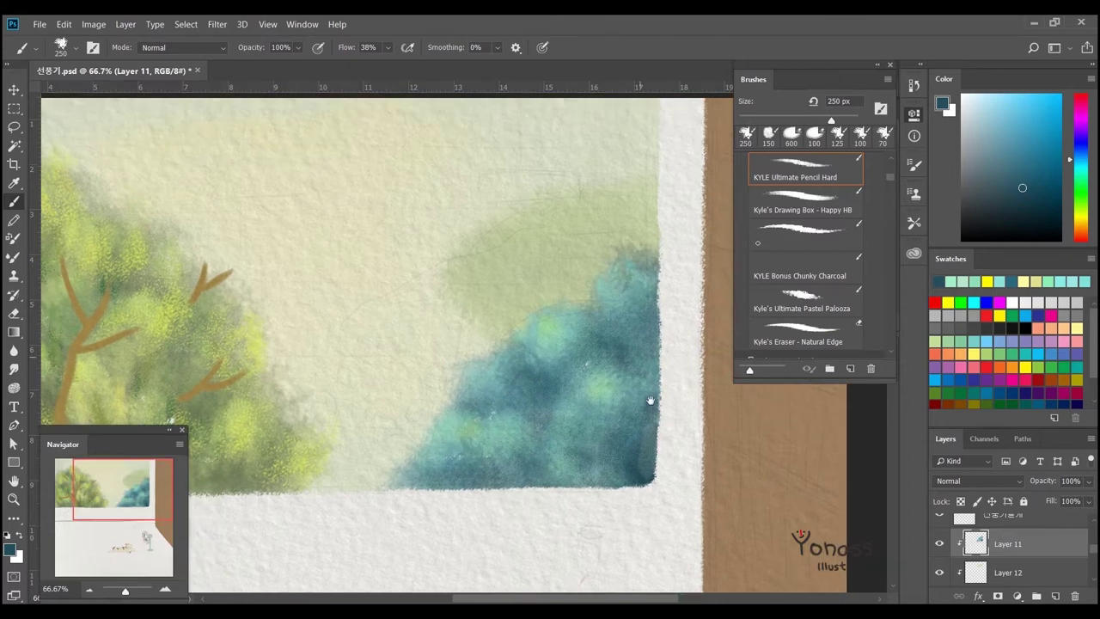
Undo the trial saturated blue shading and return to sampled dark blue with the Happy HB brush at 200 px
left_click(636, 274, "alt")
left_click(960, 379)
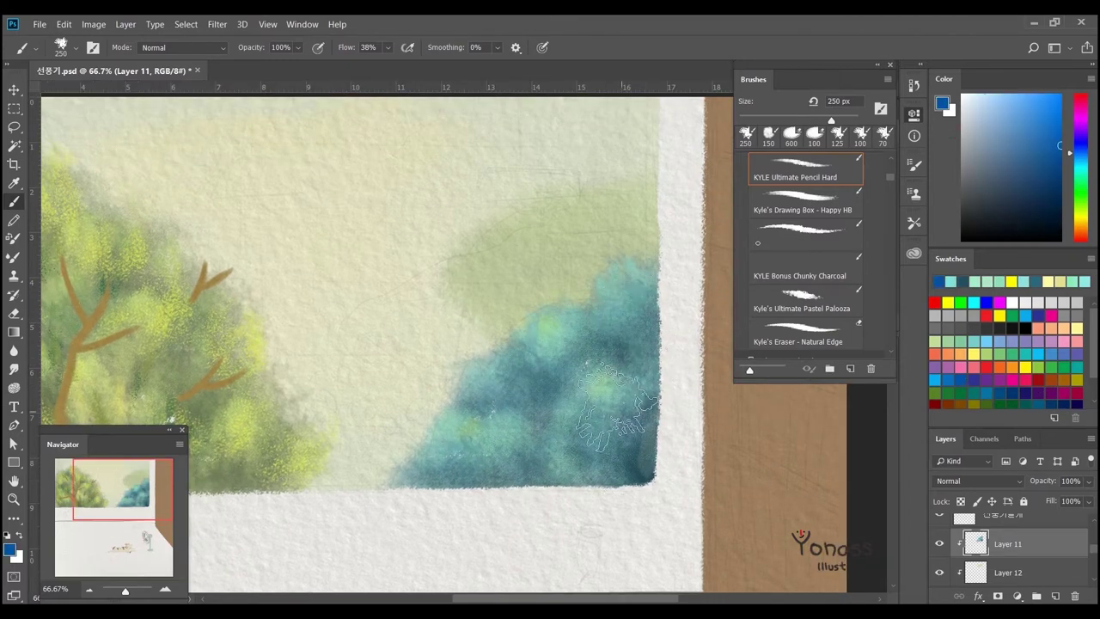
left_click(803, 202)
key("ctrl+z")
left_click(614, 497, "alt")
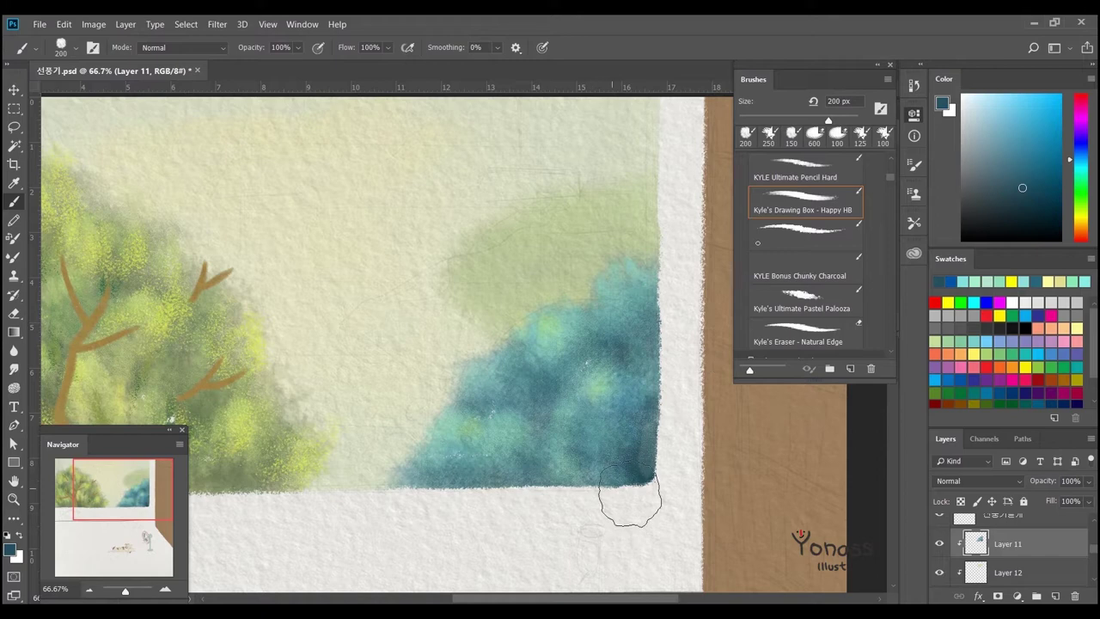
Dab aqua leaf highlights over the blue bush's clumps with the Happy HB brush, reduced to 50 px
left_click(576, 426, "alt")
left_click_drag(576, 426, 593, 393)
key("bracketleft")
key("bracketleft")
key("bracketleft")
key("bracketleft")
key("bracketleft")
key("bracketleft")
key("bracketleft")
key("bracketleft")
left_click(568, 419)
key("bracketleft")
left_click(590, 401)
left_click(622, 373)
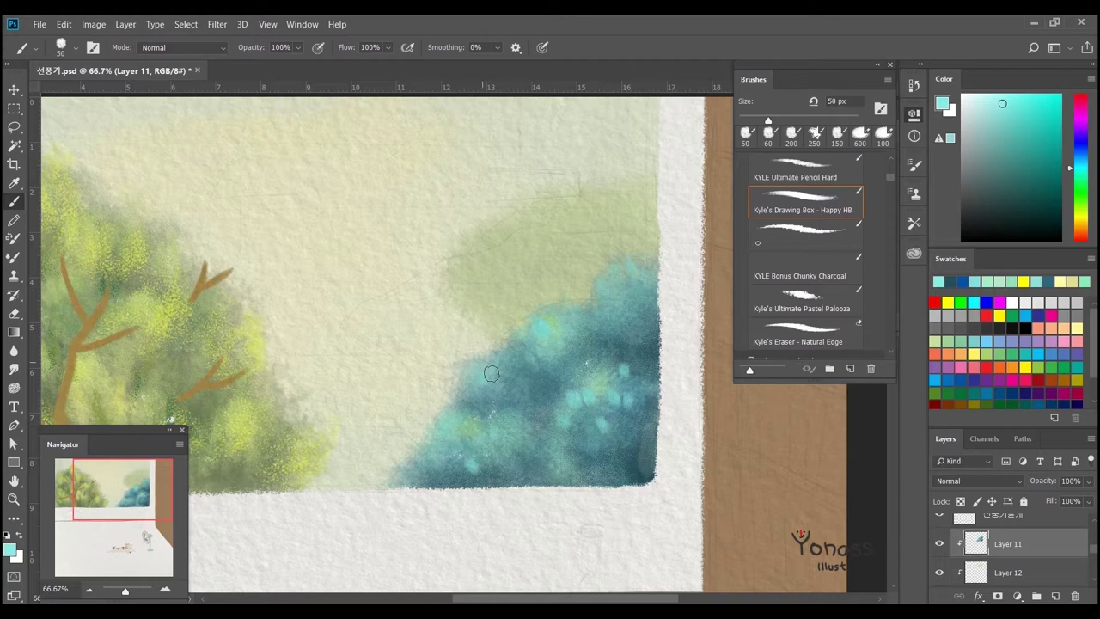
scroll(555, 385, "up", 1)
left_click(612, 311)
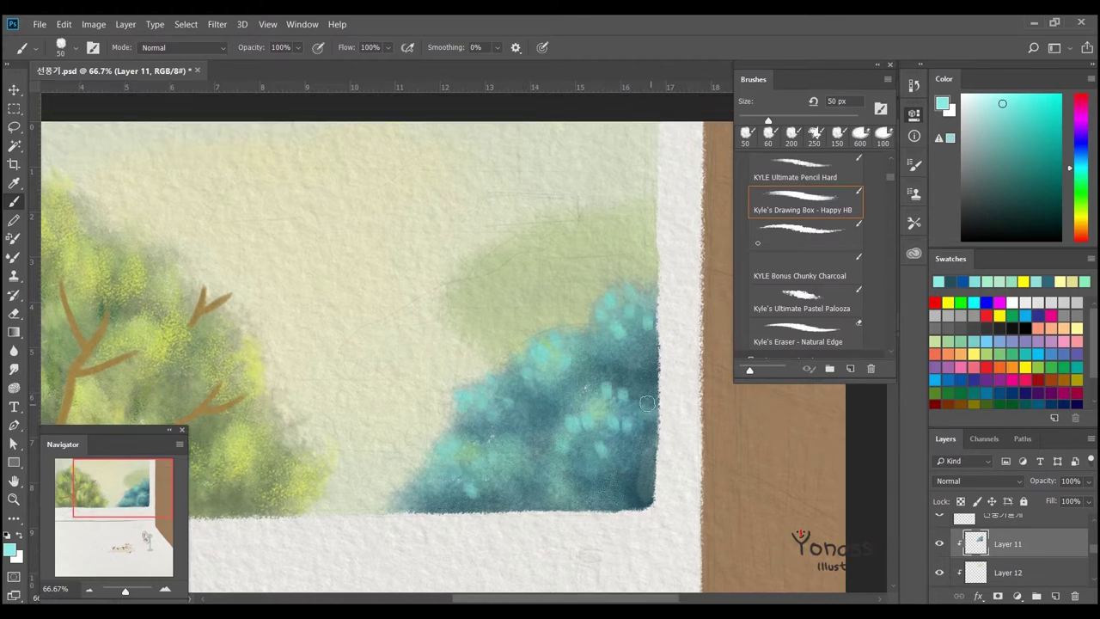
Add pale yellow leaf dabs among the aqua highlights across the bush with the Happy HB brush at 40 px
scroll(590, 496, "down", 3)
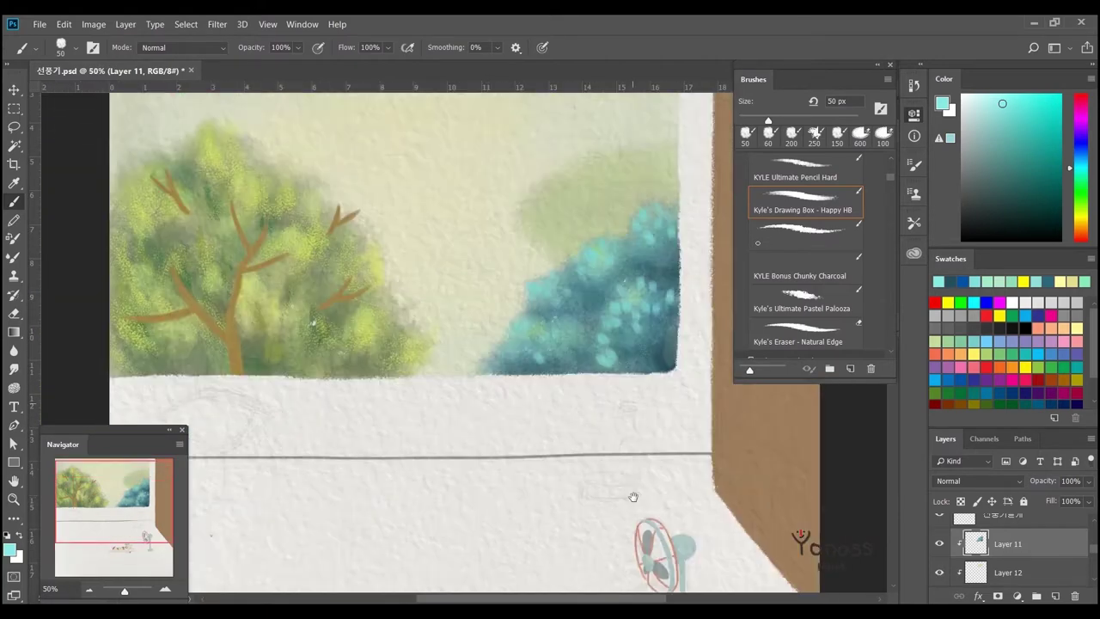
scroll(633, 387, "up", 3)
scroll(387, 404, "up", 2)
left_click(329, 418, "alt")
left_click(325, 410, "alt")
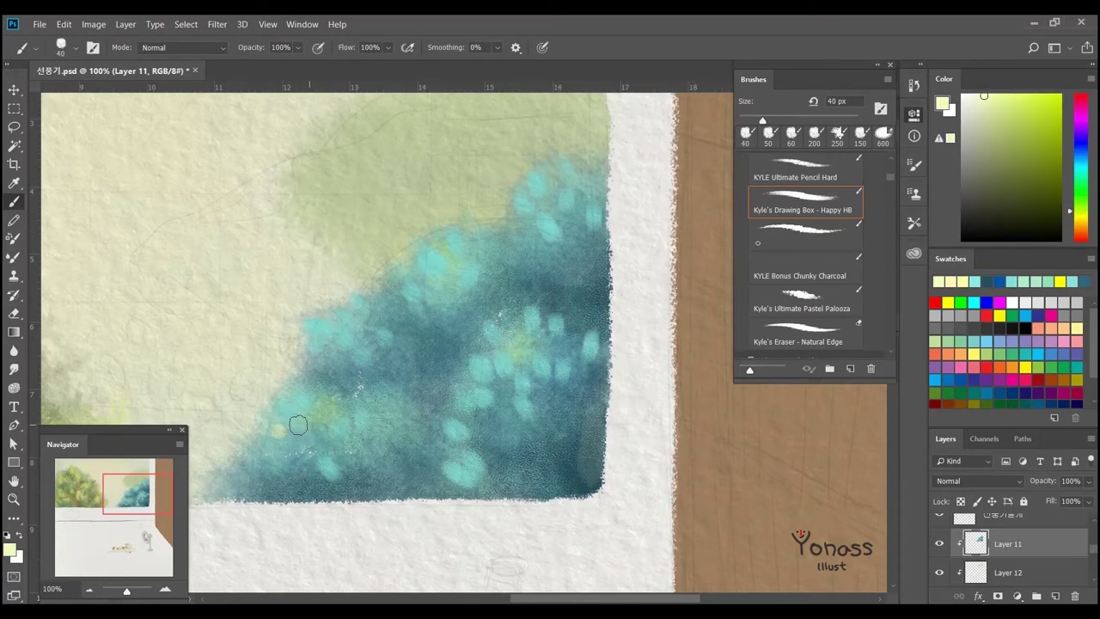
left_click(287, 408)
left_click(468, 380)
left_click(503, 348)
left_click(523, 347)
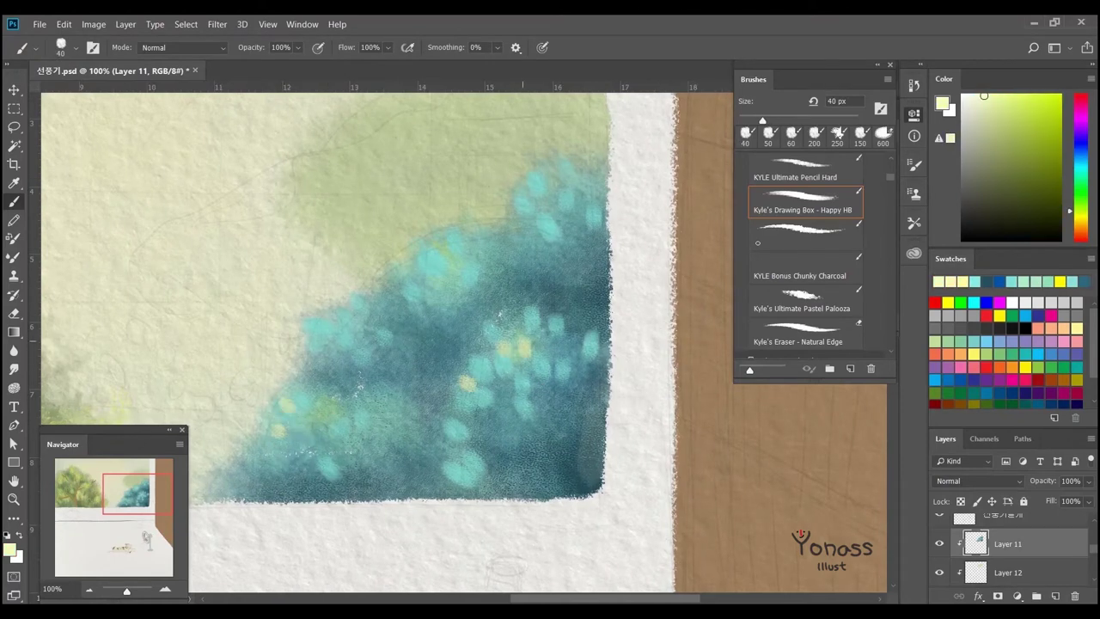
left_click(414, 268)
left_click(475, 251)
left_click(528, 225)
left_click(551, 202)
left_click(572, 320)
left_click(469, 344)
left_click(447, 454)
Dab dark blue leaves at 40 px through the bush's center and toward its upper right
left_click(424, 381, "alt")
left_click(428, 382)
left_click(391, 379)
left_click(457, 363)
left_click(480, 324)
left_click(511, 315)
left_click(496, 307)
left_click(521, 285)
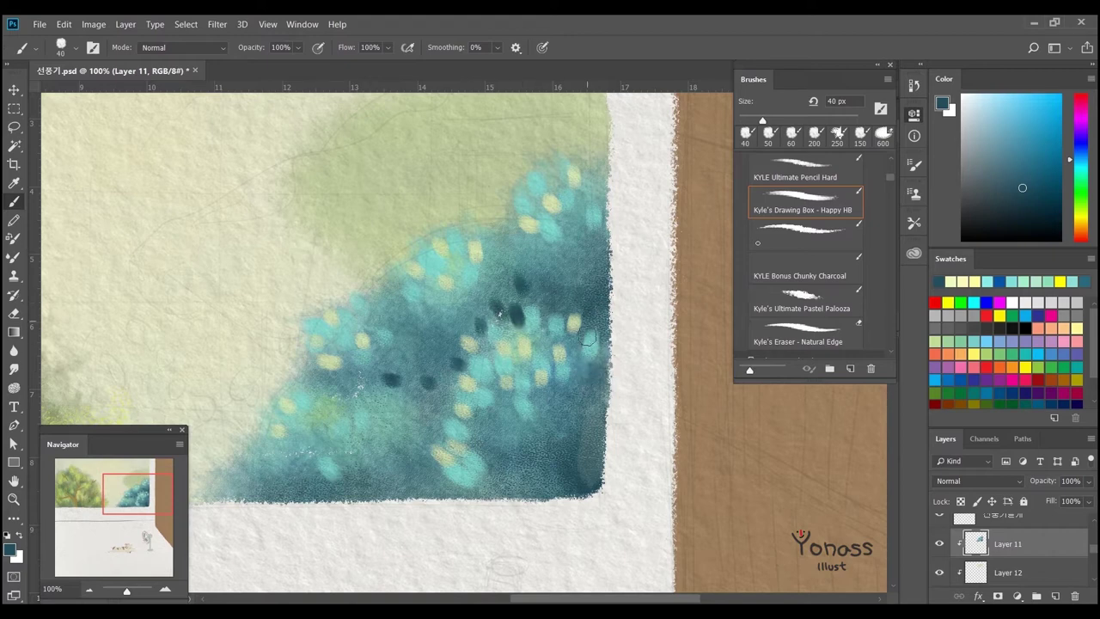
left_click(542, 277)
Dab dark blue leaves at 45 px between and below the aqua leaves on the bush's right side
left_click(537, 482)
left_click(516, 423)
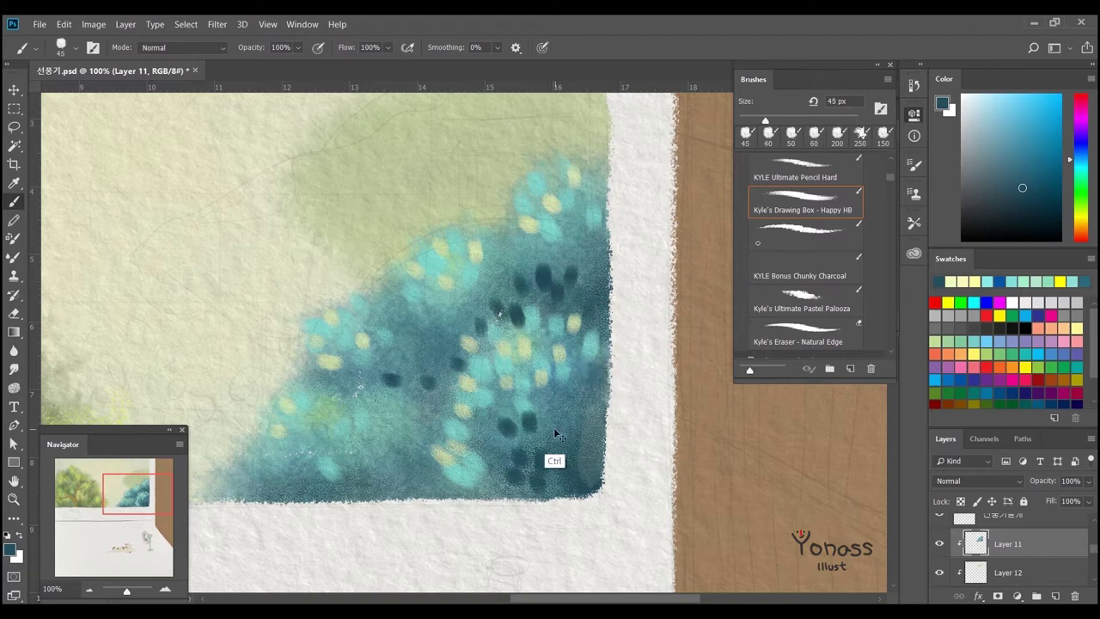
left_click(555, 469)
left_click(541, 338)
left_click(511, 406)
left_click(533, 401)
left_click(498, 449)
left_click(580, 378)
Extend the 45 px dark blue leaf dabs across the bush's lower left and middle
left_click(302, 464)
left_click(336, 447)
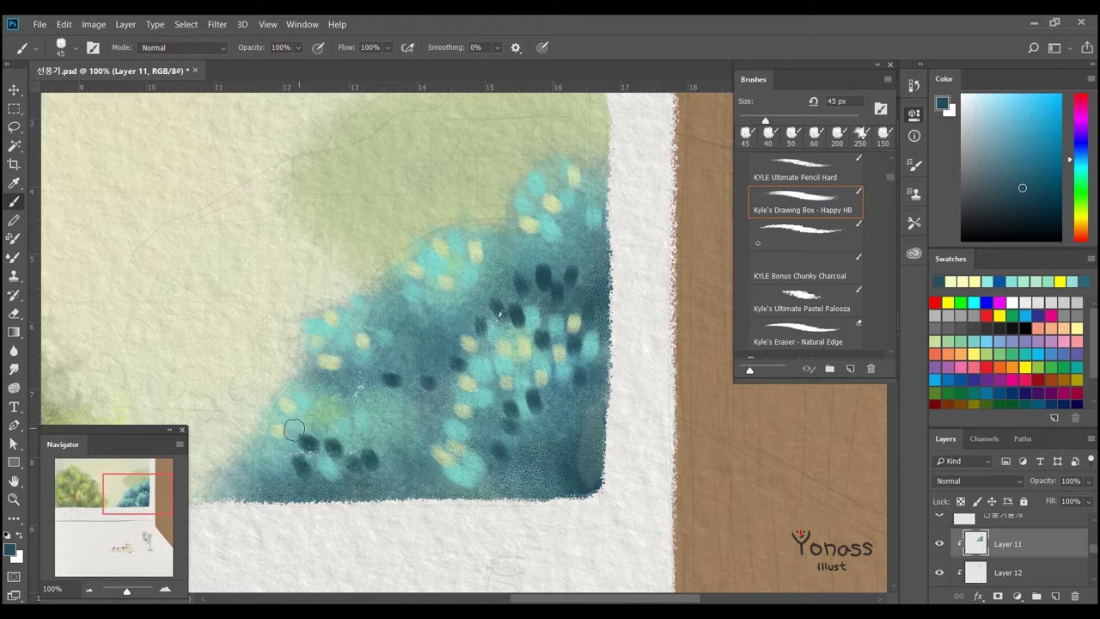
left_click(372, 440)
left_click(404, 443)
left_click(392, 355)
left_click(434, 348)
left_click(416, 396)
left_click(483, 300)
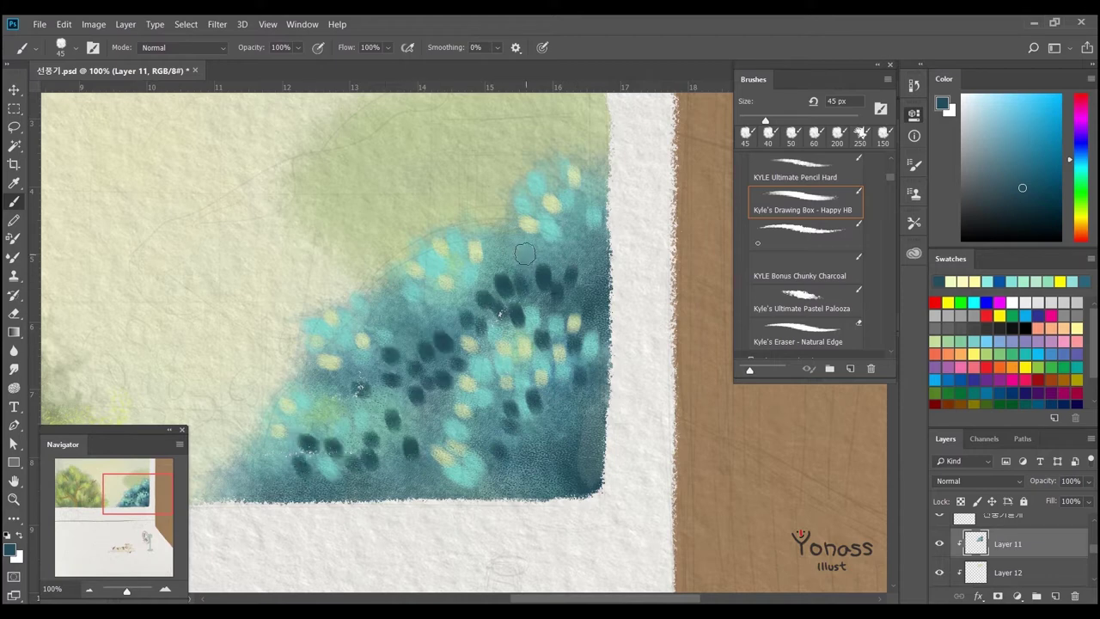
Add dark blue leaf dabs below the bush's top clumps and around its lower middle clump
left_click(524, 258)
left_click(561, 255)
left_click(565, 224)
left_click(504, 253)
left_click_drag(475, 434, 543, 473)
Tone down the pale yellow dabs by painting sampled aqua over them at 45 px
left_click(400, 362, "alt")
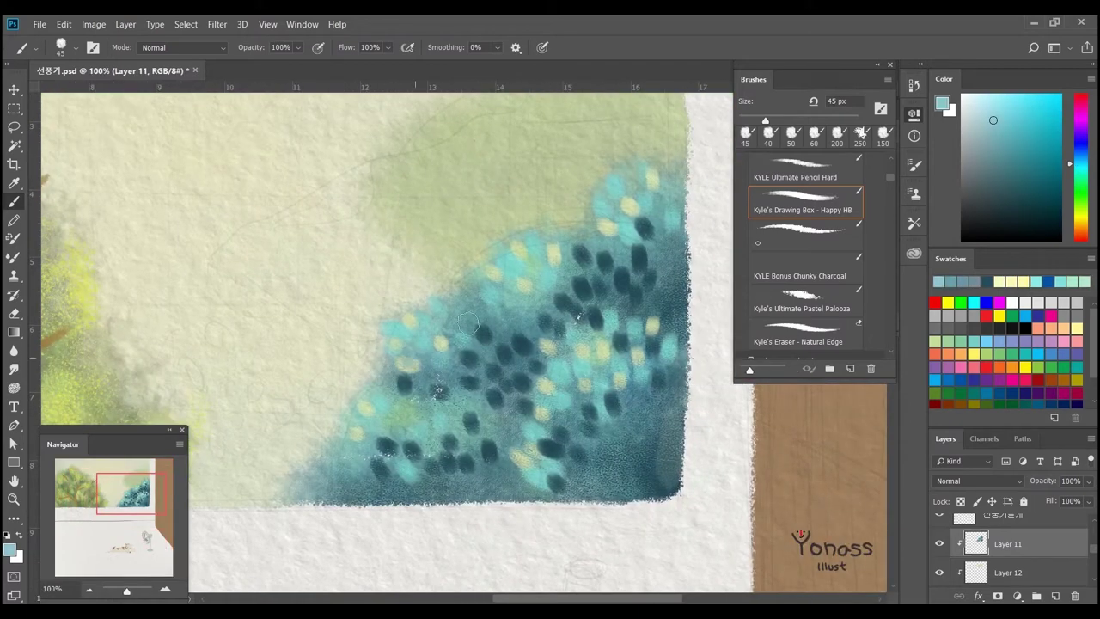
left_click(656, 324)
left_click(638, 354)
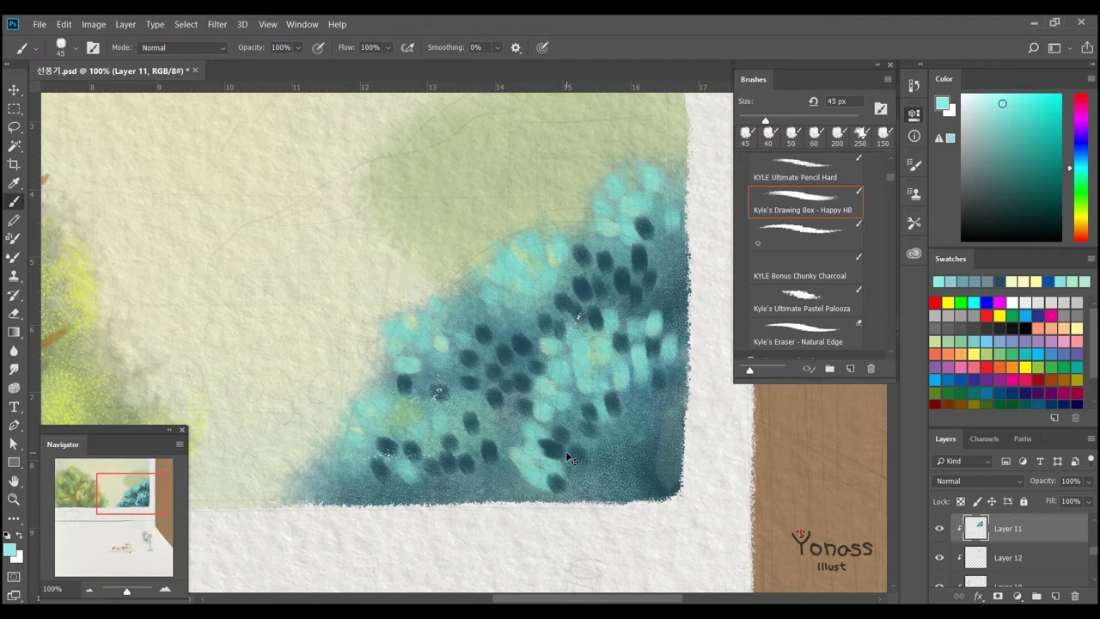
Paint sampled-color shading strokes over the right side of the blue bush with a resized brush
key("ctrl+minus")
scroll(564, 449, "down", 3)
scroll(515, 387, "up", 3)
left_click(646, 404, "alt")
key("bracketleft")
key("bracketleft")
key("bracketleft")
key("bracketleft")
key("bracketleft")
key("bracketleft")
mouse_move(623, 417)
left_mouse_down()
mouse_move(503, 334)
mouse_move(636, 313)
left_mouse_up()
left_click_drag(558, 172, 564, 240)
Blend medium blue and darker shading across the bush's middle leaf clumps with a larger brush
key("bracketright")
key("bracketright")
key("bracketright")
mouse_move(550, 386)
left_mouse_down()
mouse_move(636, 335)
mouse_move(447, 469)
mouse_move(524, 404)
mouse_move(619, 429)
left_mouse_up()
left_click_drag(498, 386, 610, 326)
left_click(1024, 153)
mouse_move(524, 326)
left_mouse_down()
mouse_move(604, 368)
mouse_move(558, 325)
mouse_move(498, 404)
mouse_move(655, 318)
mouse_move(649, 438)
left_mouse_up()
Refine the gaps between the bush's leaves in dark and medium blue with the KYLE Ultimate Pencil Hard brush at 50 px
left_click(568, 430, "alt")
key("comma")
key("period")
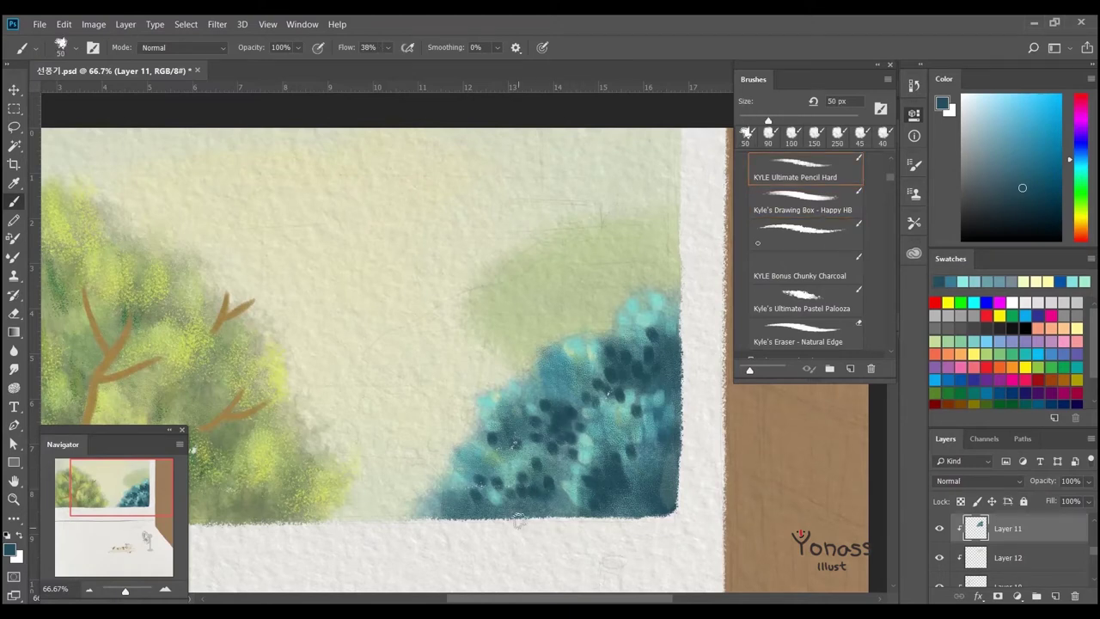
mouse_move(569, 389)
left_mouse_down()
mouse_move(518, 519)
mouse_move(682, 338)
mouse_move(575, 360)
mouse_move(610, 429)
left_mouse_up()
left_click(1024, 153)
Texture the bush's leaf clumps in aqua with Kyle's Ultimate Pastel Palooza brush at up to 200 px
left_click(804, 296)
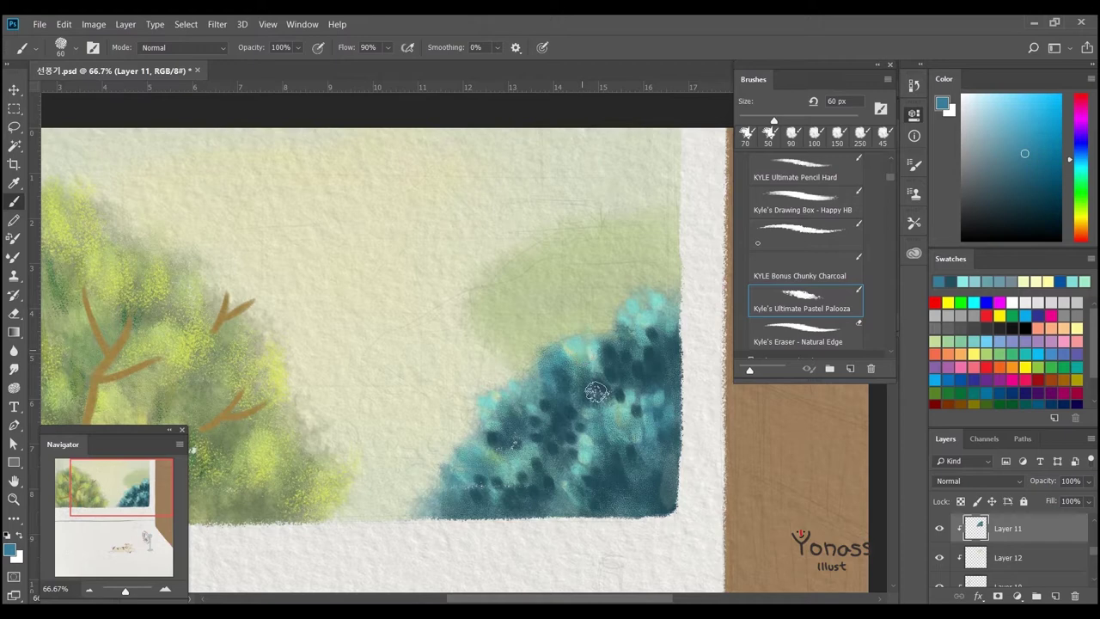
left_click(1002, 103)
left_click_drag(597, 430, 593, 507)
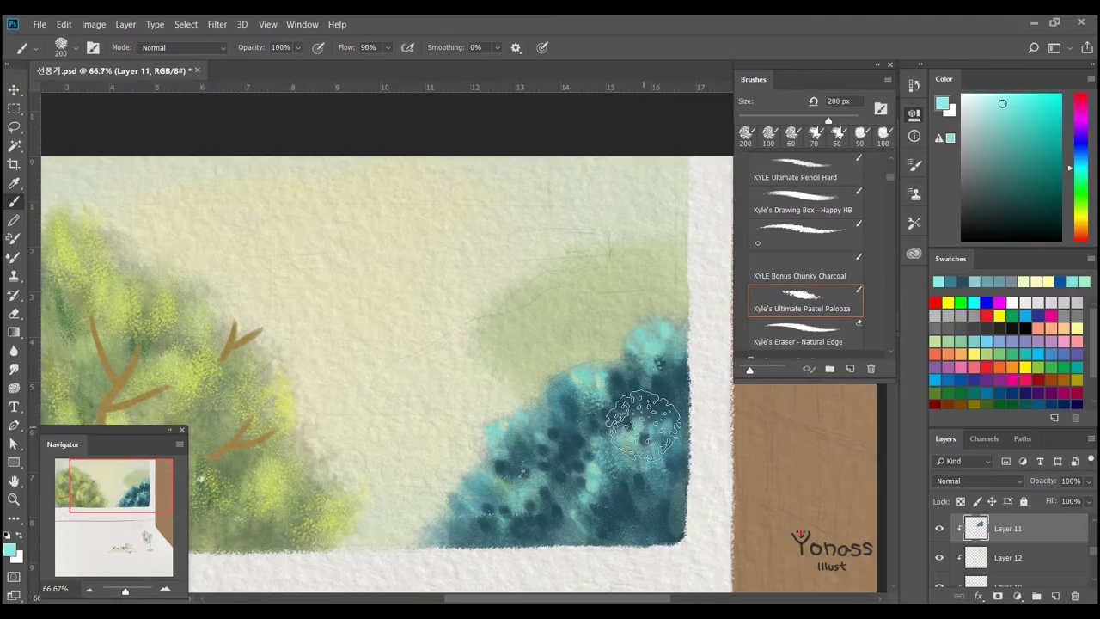
left_click_drag(643, 425, 520, 446)
left_click_drag(602, 481, 670, 447)
left_click_drag(712, 417, 702, 385)
mouse_move(460, 429)
left_mouse_down()
mouse_move(550, 454)
mouse_move(644, 447)
mouse_move(601, 388)
mouse_move(614, 379)
mouse_move(496, 390)
mouse_move(644, 439)
mouse_move(606, 418)
mouse_move(584, 502)
left_mouse_up()
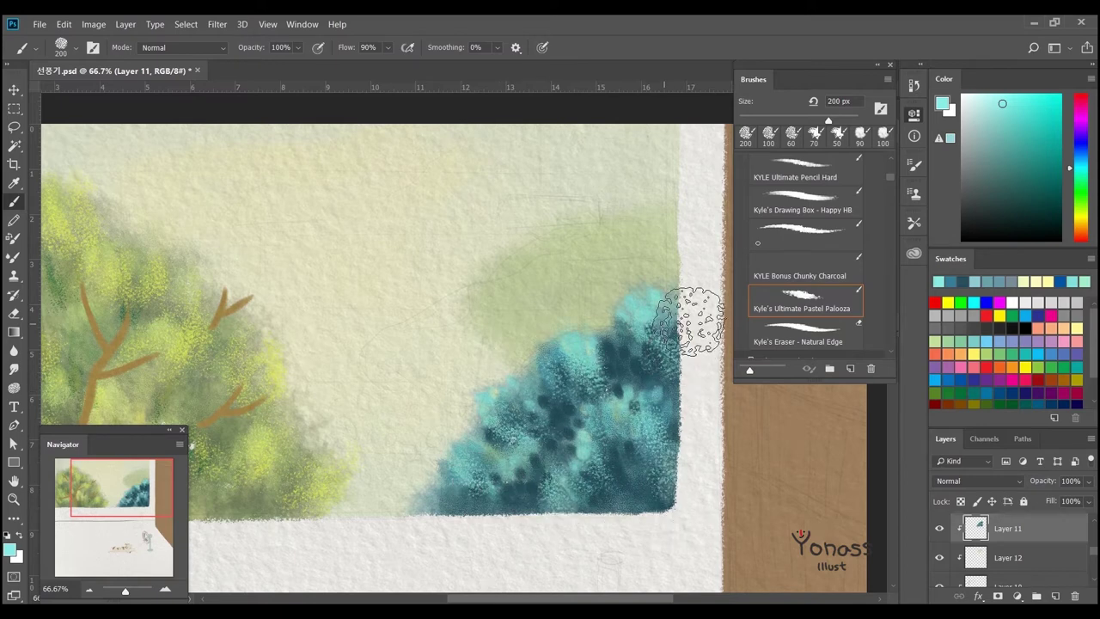
Add yellow-green accents and muted teal texture to the bush with the Pastel Palooza brush at 200 px
left_click_drag(470, 534, 454, 479)
mouse_move(601, 361)
left_mouse_down()
mouse_move(589, 369)
mouse_move(461, 344)
mouse_move(458, 440)
left_mouse_up()
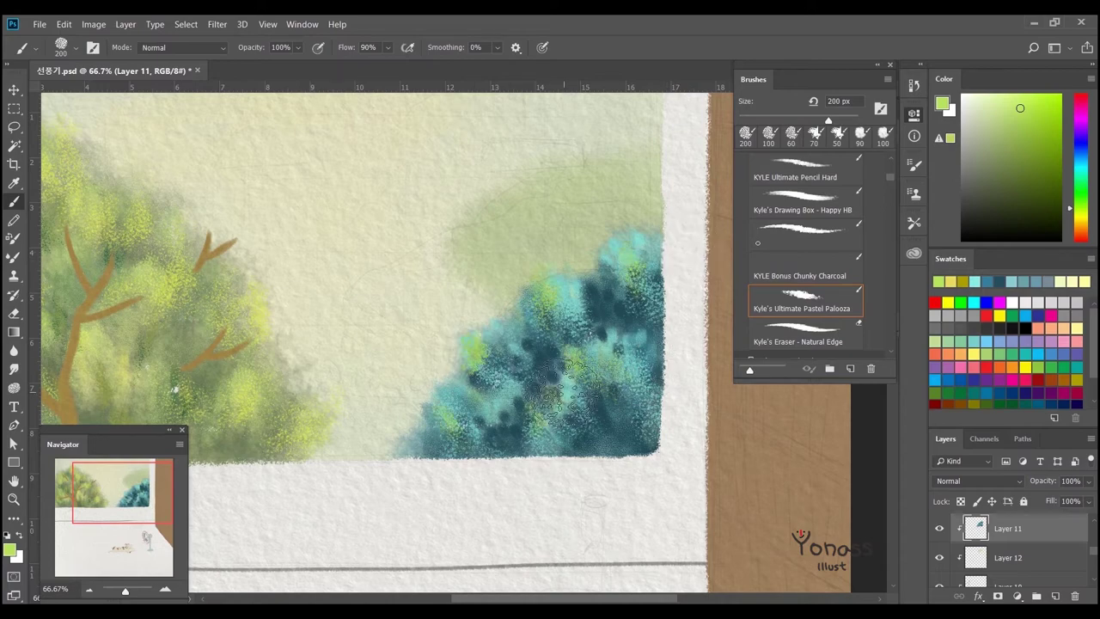
left_click_drag(545, 360, 540, 414)
left_click(554, 413, "alt")
mouse_move(625, 481)
left_mouse_down()
mouse_move(616, 449)
mouse_move(604, 489)
left_mouse_up()
Move Layer 10 above Layer 11 and try a very dark blue branch stroke with the Pencil Hard brush at 25 px
left_click(606, 442, "alt")
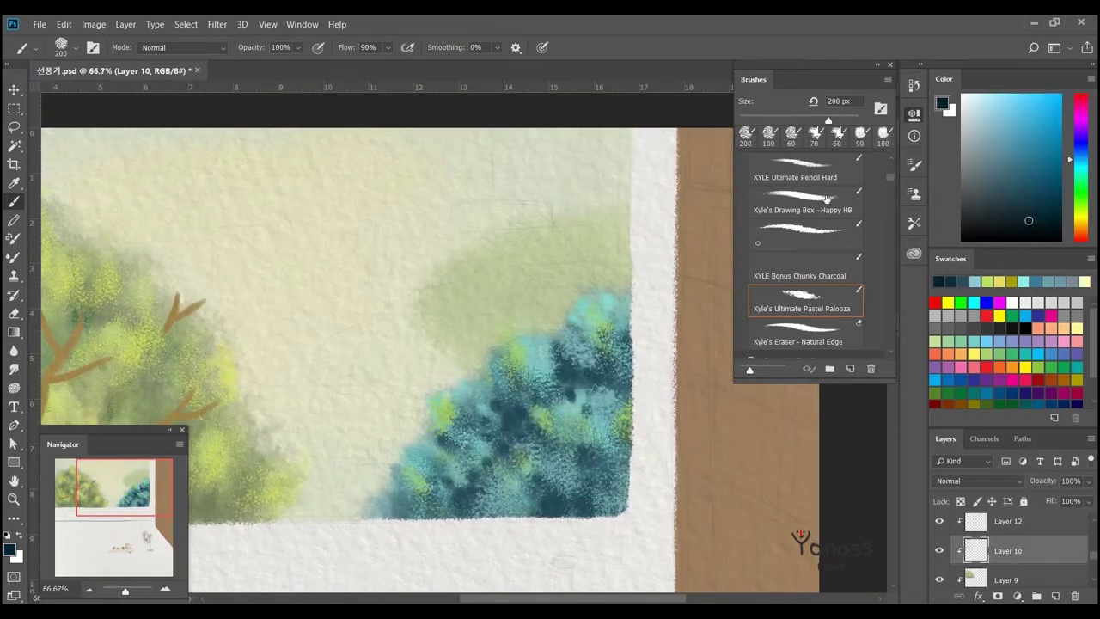
left_click(812, 171)
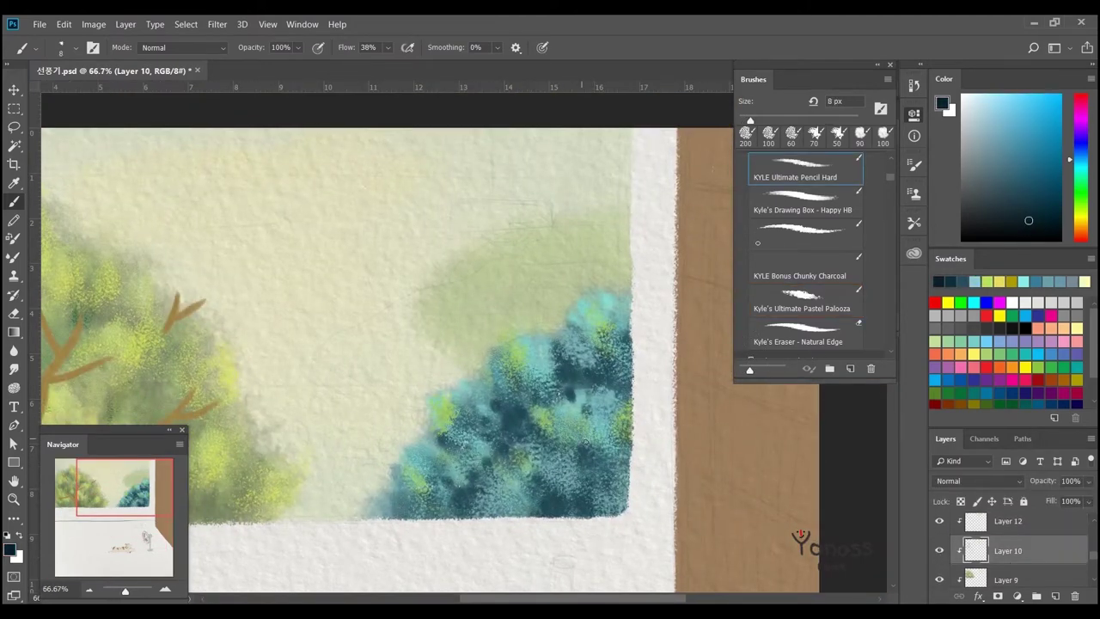
left_click_drag(1007, 549, 1047, 516)
key("bracketleft")
key("bracketleft")
left_click_drag(629, 479, 555, 460)
key("ctrl+z")
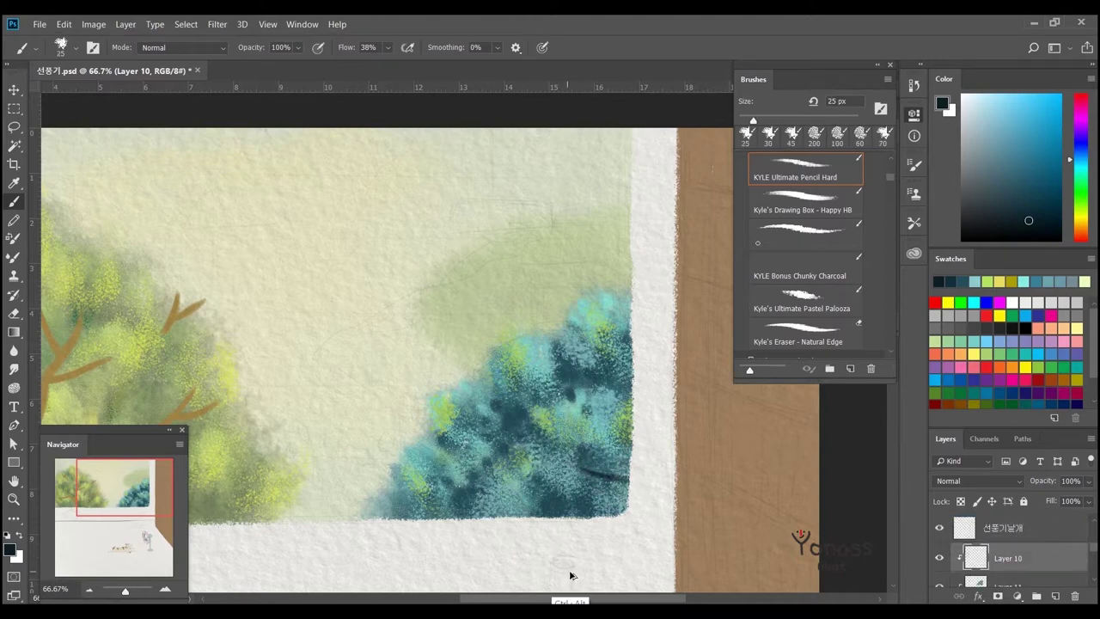
Draw forked dark teal branches across the blue bush on Layer 10 with the Pencil Hard brush at 25 px
left_click(578, 463, "alt")
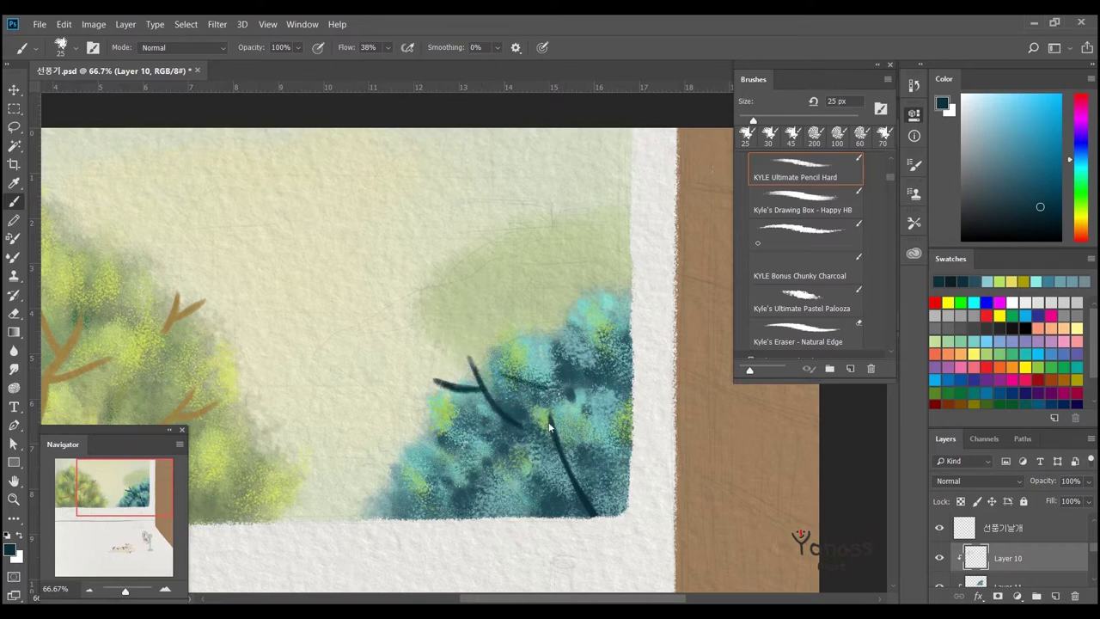
left_click_drag(564, 406, 574, 434)
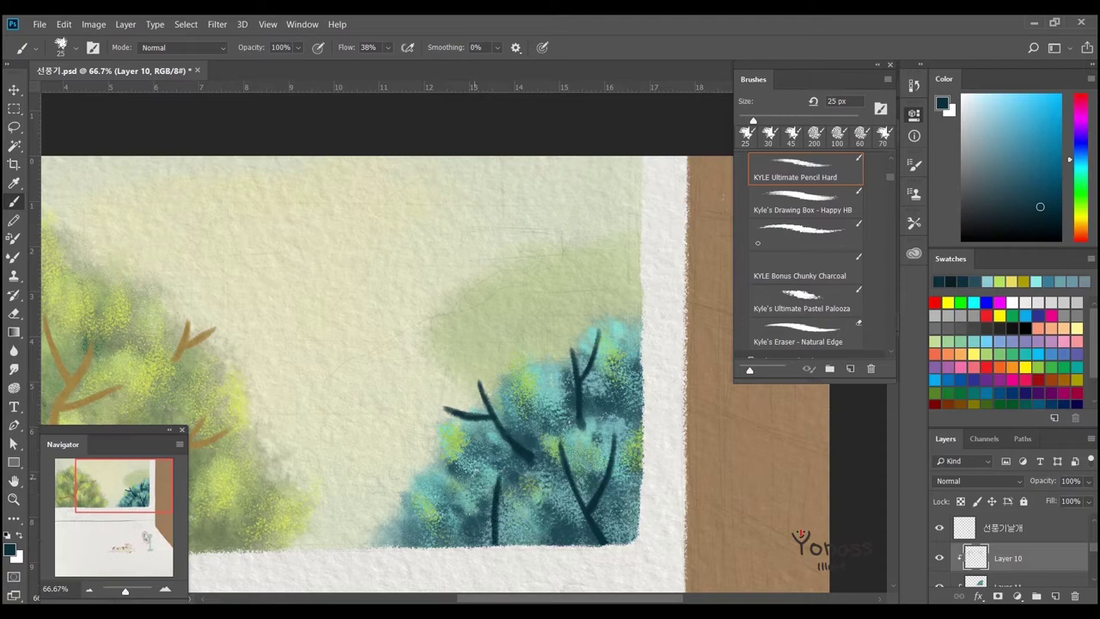
left_click_drag(562, 494, 577, 323)
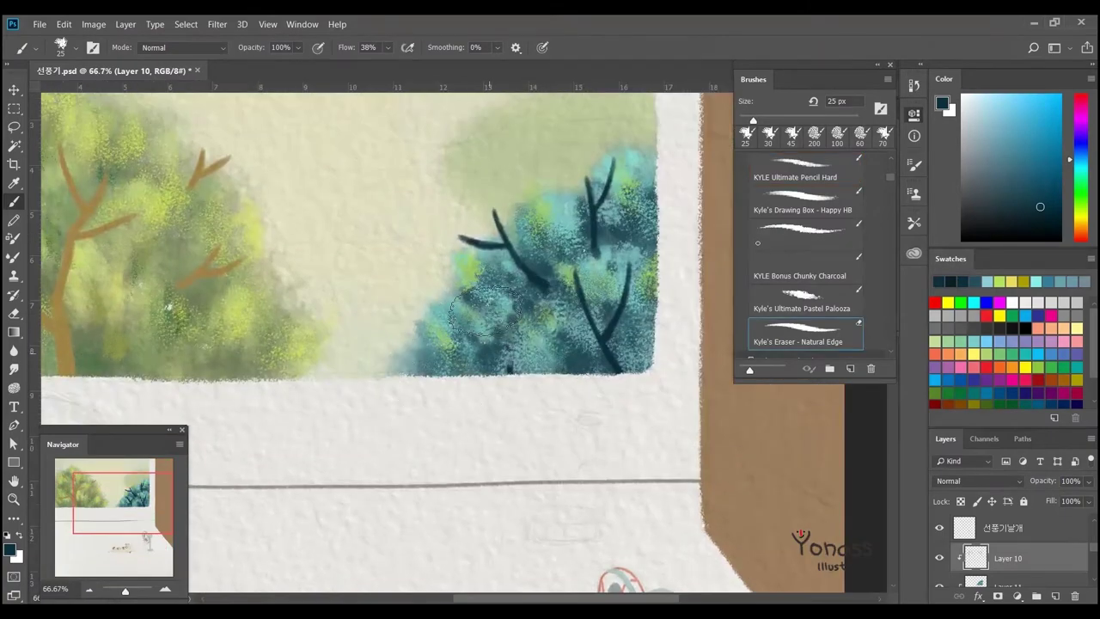
Draw and refine slanted, forking dark teal branches in the bush's lower left part, erasing unwanted portions between strokes
left_click_drag(551, 368, 473, 343)
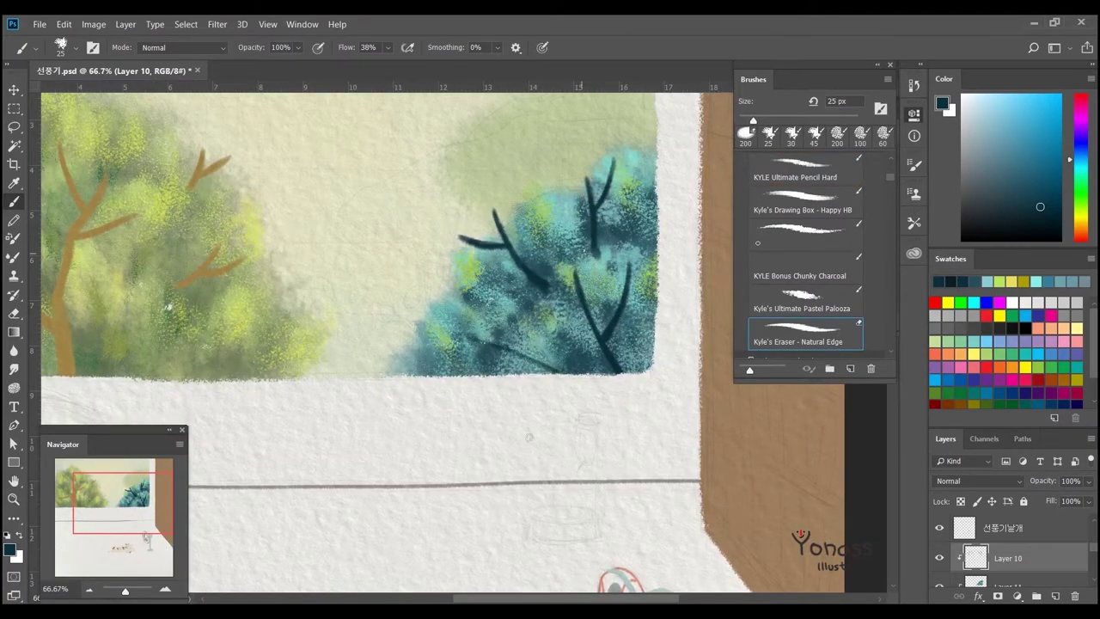
left_click_drag(528, 436, 534, 475)
key("shift+comma")
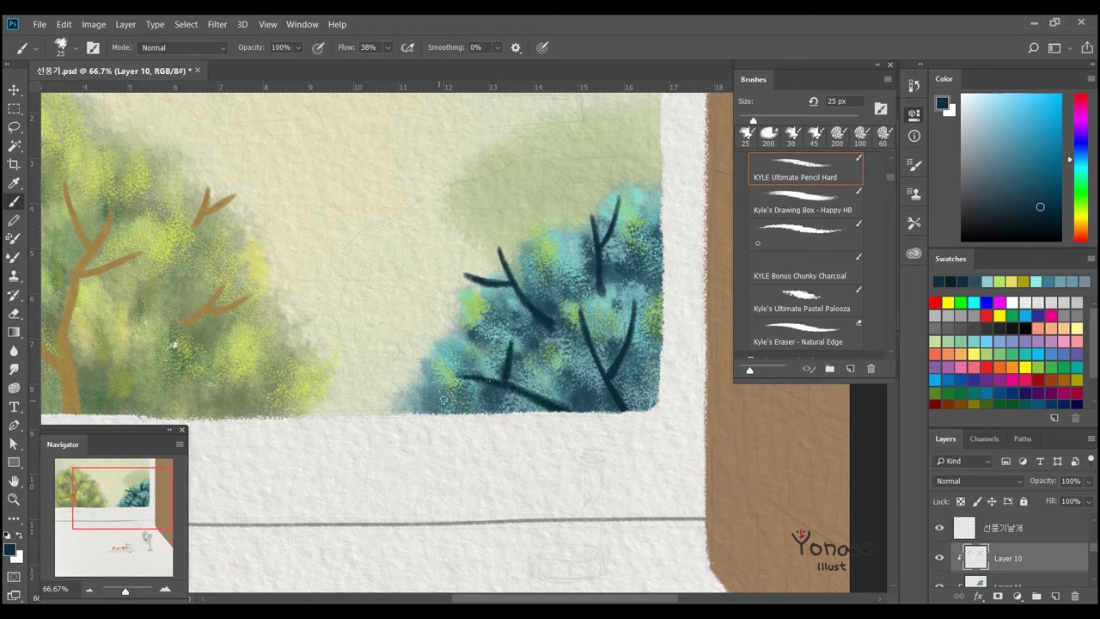
key("e")
left_click_drag(549, 371, 497, 347)
key("b")
left_click_drag(538, 395, 519, 332)
left_click_drag(532, 397, 541, 500)
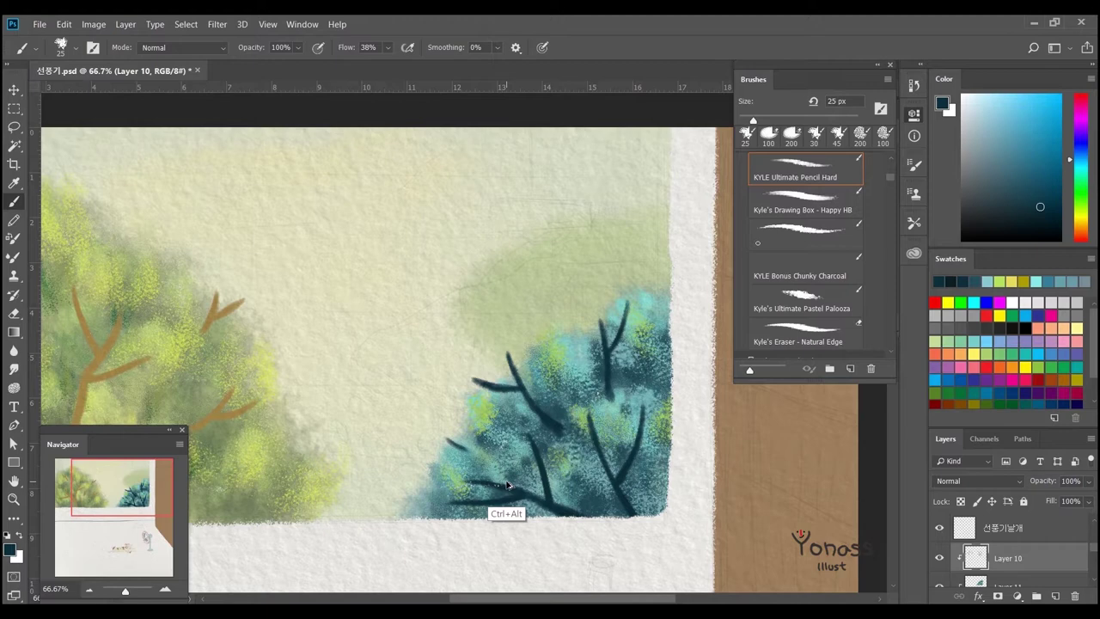
Erase the bush's upper branches that reach its outline and redraw them as shorter forks inside the foliage
key("e")
key("b")
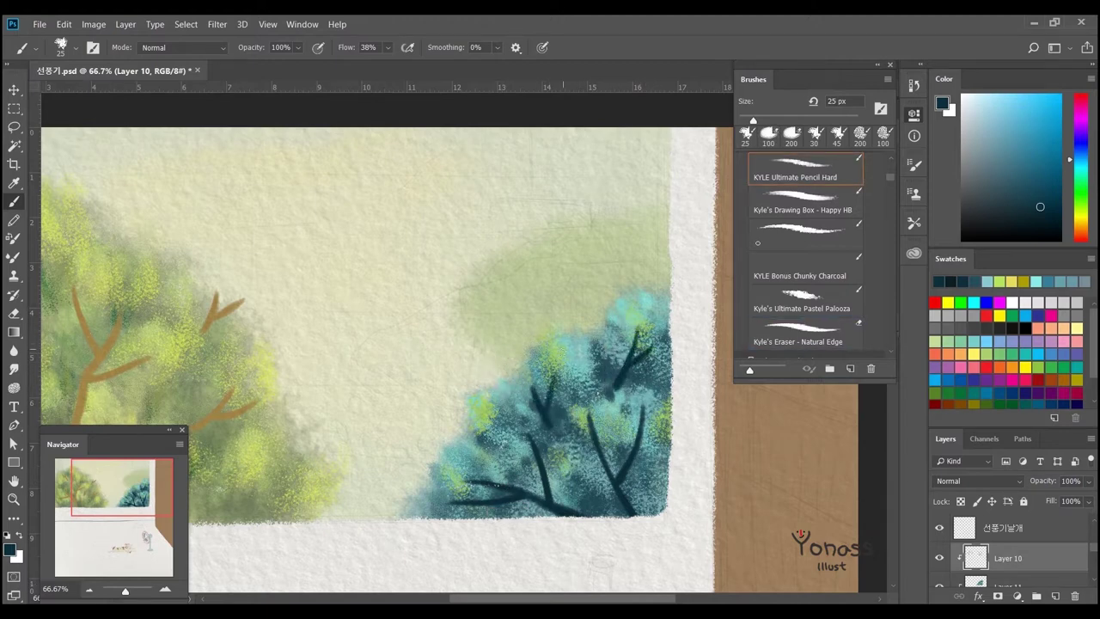
left_click_drag(515, 395, 492, 438)
On Layer 13, paint the pale background bush with Dark Yellow Orange and olive green using the Pencil Hard brush at 300 px
left_click(1006, 412)
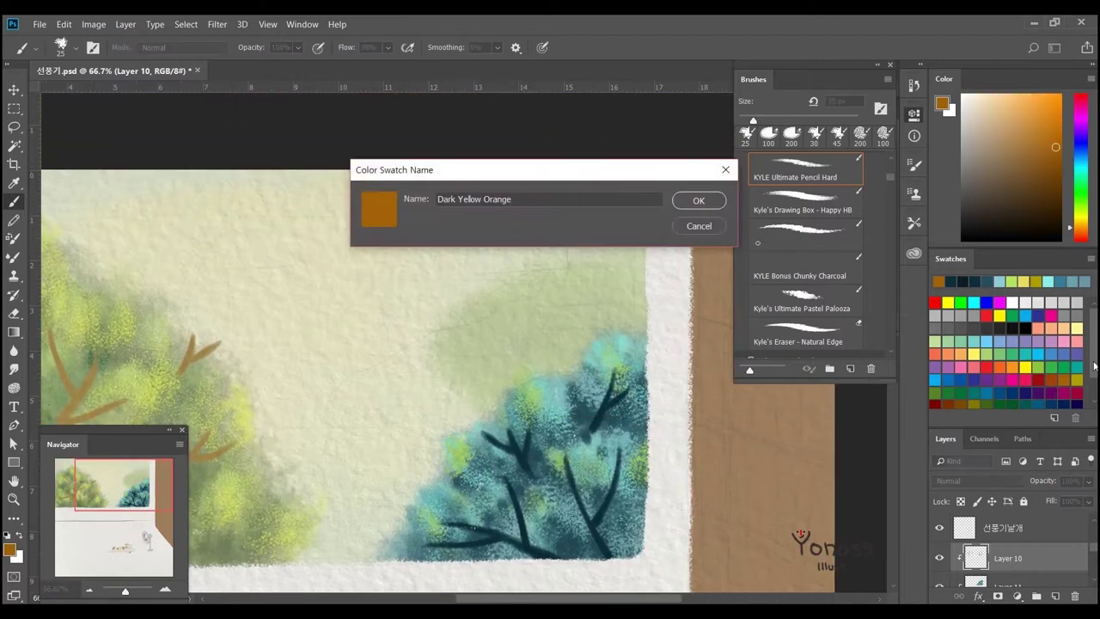
key("Return")
left_click(999, 588)
key("bracketright")
key("bracketright")
key("bracketright")
key("bracketright")
key("bracketright")
key("bracketright")
key("bracketright")
key("bracketright")
key("bracketright")
key("bracketright")
mouse_move(481, 360)
left_mouse_down()
mouse_move(528, 336)
mouse_move(541, 360)
left_mouse_up()
left_click(567, 344, "alt")
mouse_move(516, 421)
left_mouse_down()
mouse_move(619, 361)
mouse_move(425, 404)
mouse_move(580, 318)
left_mouse_up()
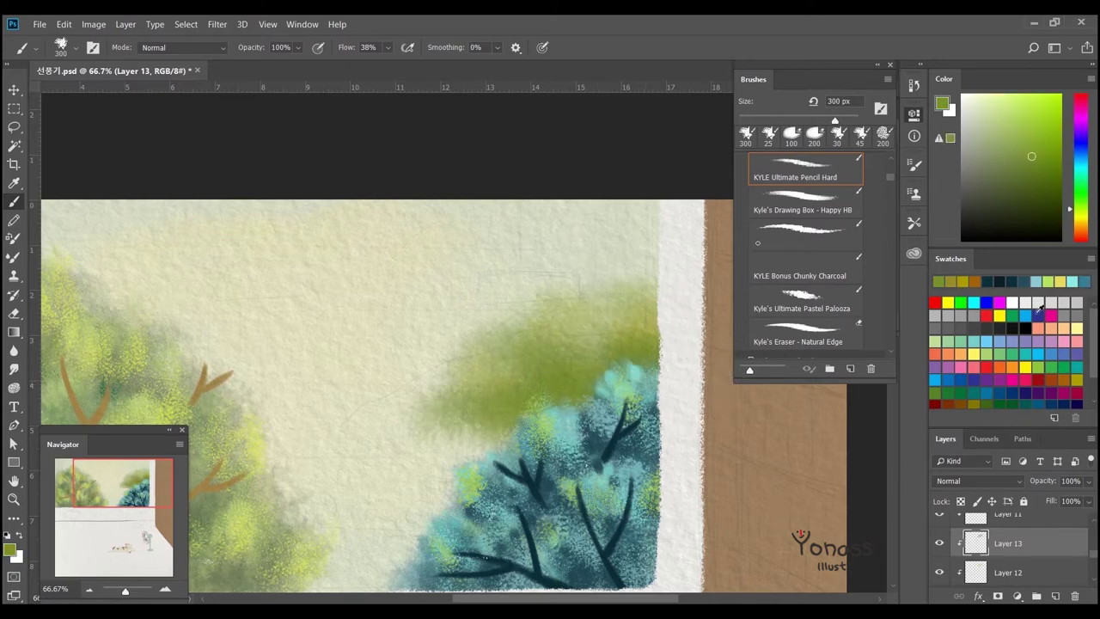
Shade the background bush's lower edge with dark green, adding grainy foliage texture with Ultimate Pastel Palooza at 200 px
left_click(972, 392)
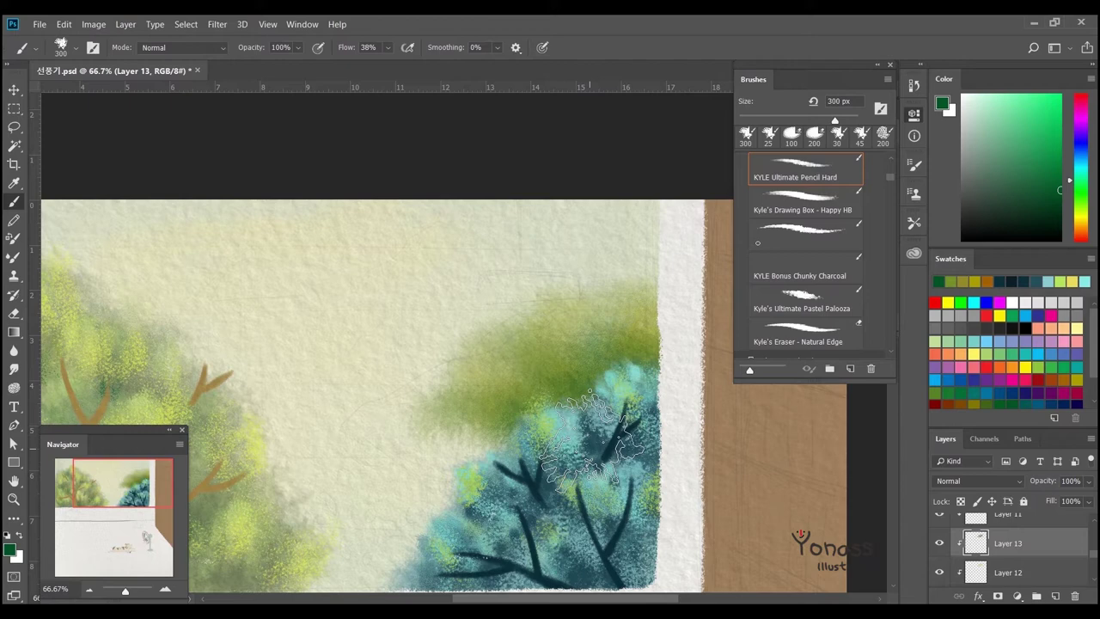
left_click(802, 296)
left_click(1062, 327)
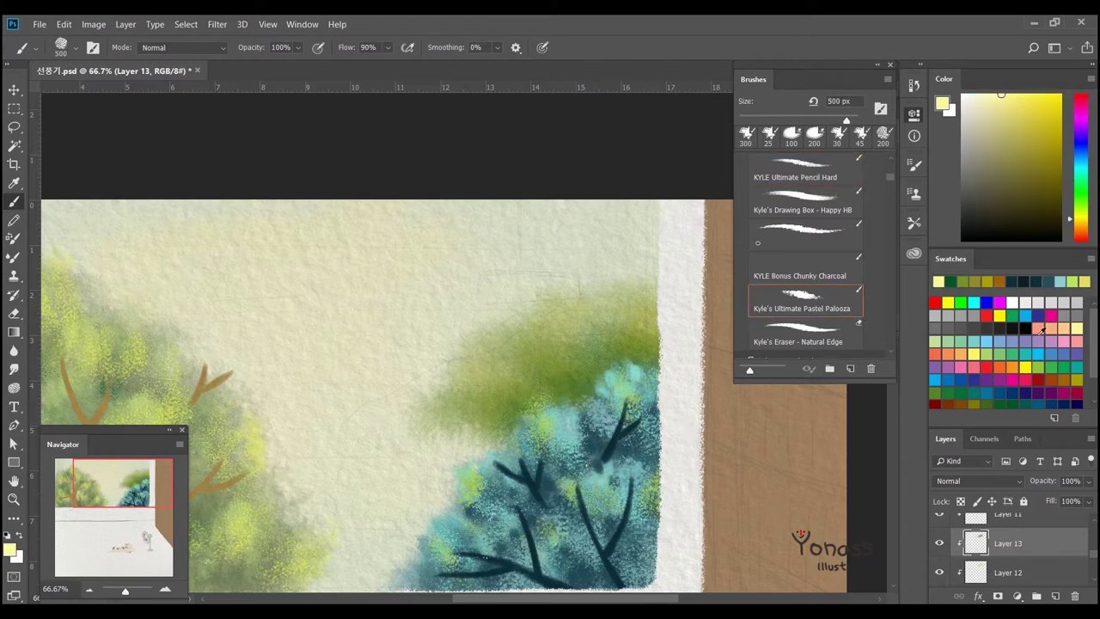
scroll(1042, 330, "down", 2)
scroll(1005, 335, "up", 2)
left_click(938, 281)
key("bracketleft")
key("bracketleft")
key("bracketleft")
key("bracketleft")
key("bracketleft")
key("bracketleft")
key("bracketleft")
mouse_move(580, 382)
left_mouse_down()
mouse_move(474, 408)
mouse_move(636, 358)
mouse_move(584, 361)
left_mouse_up()
Brighten the background bush with sampled light greens and extend its foliage down beside the blue bush, blending with Pencil Hard at 175 px
left_click(483, 371, "alt")
left_click(537, 322, "alt")
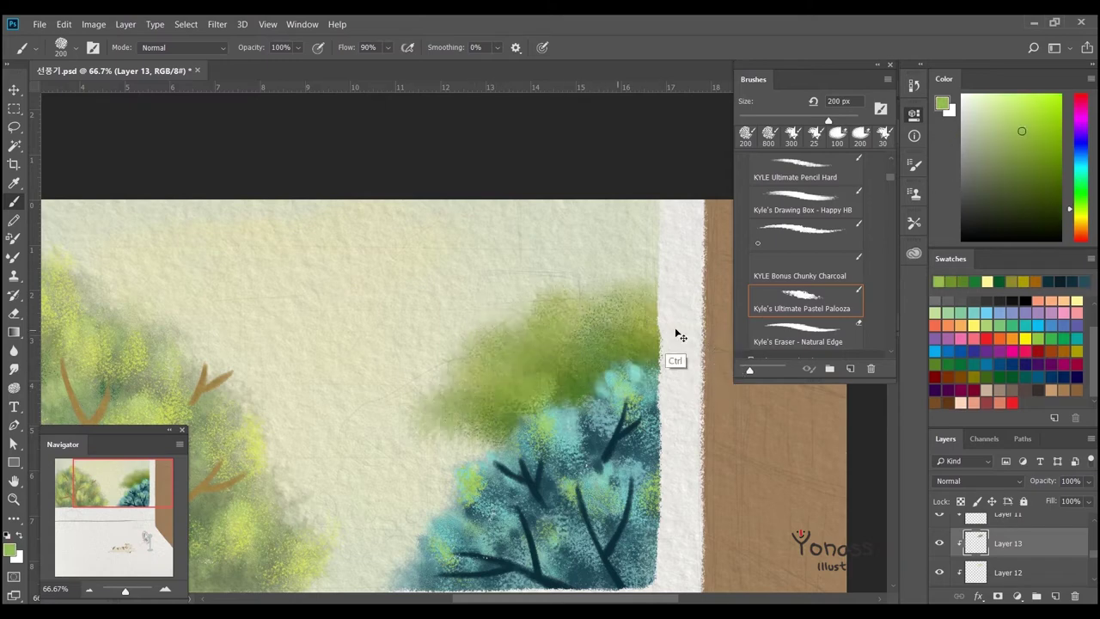
left_click_drag(529, 352, 519, 391)
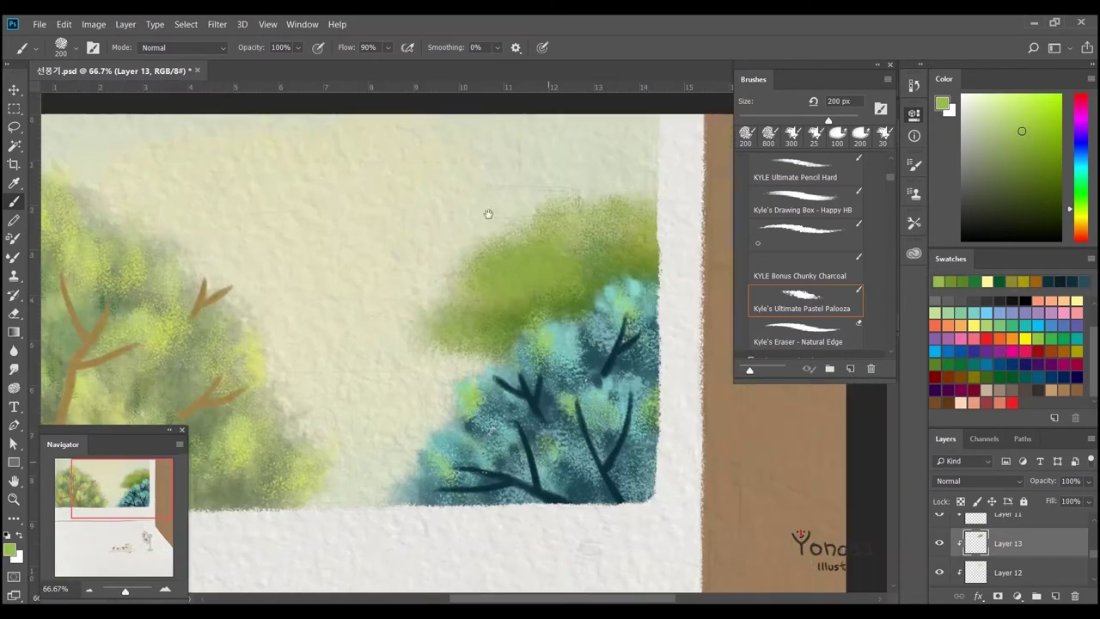
key("shift+comma")
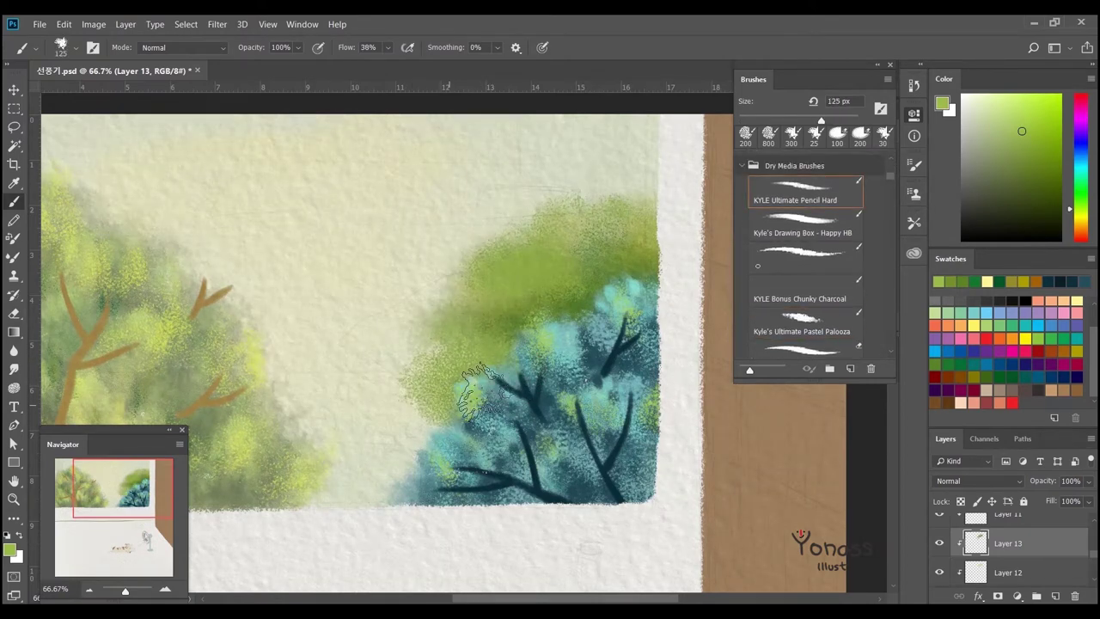
left_click(464, 434, "alt")
key("bracketright")
key("bracketright")
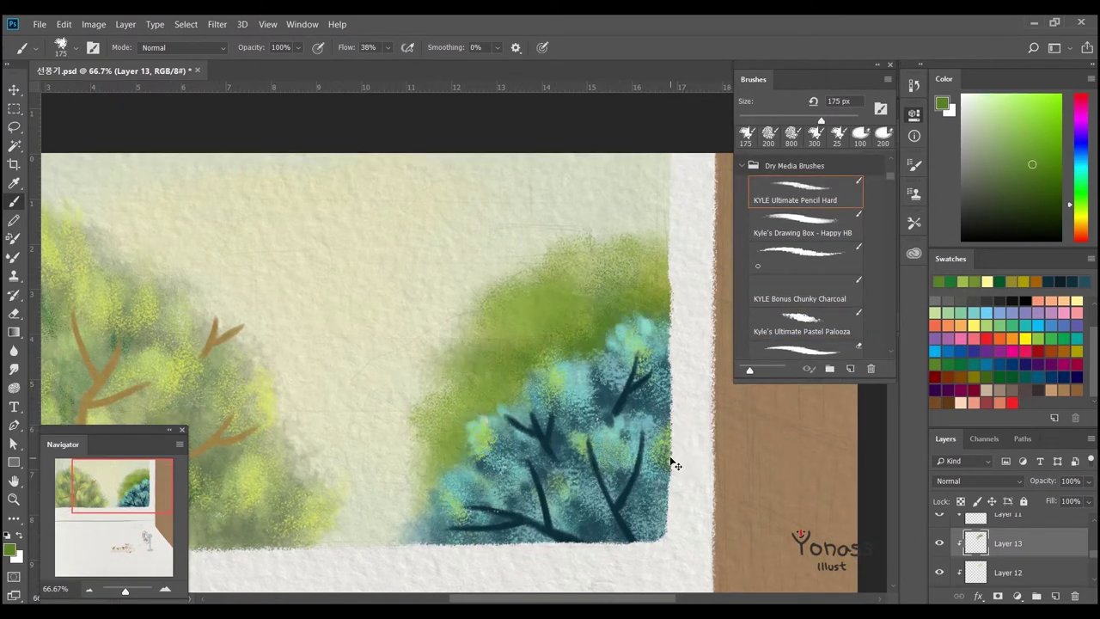
Add a new layer and paint a slanted reddish-brown roof above the background bush with the drawing brush at 25 px
key("ctrl+minus")
key("ctrl+plus")
key("ctrl+shift+alt+n")
scroll(718, 216, "up", 1)
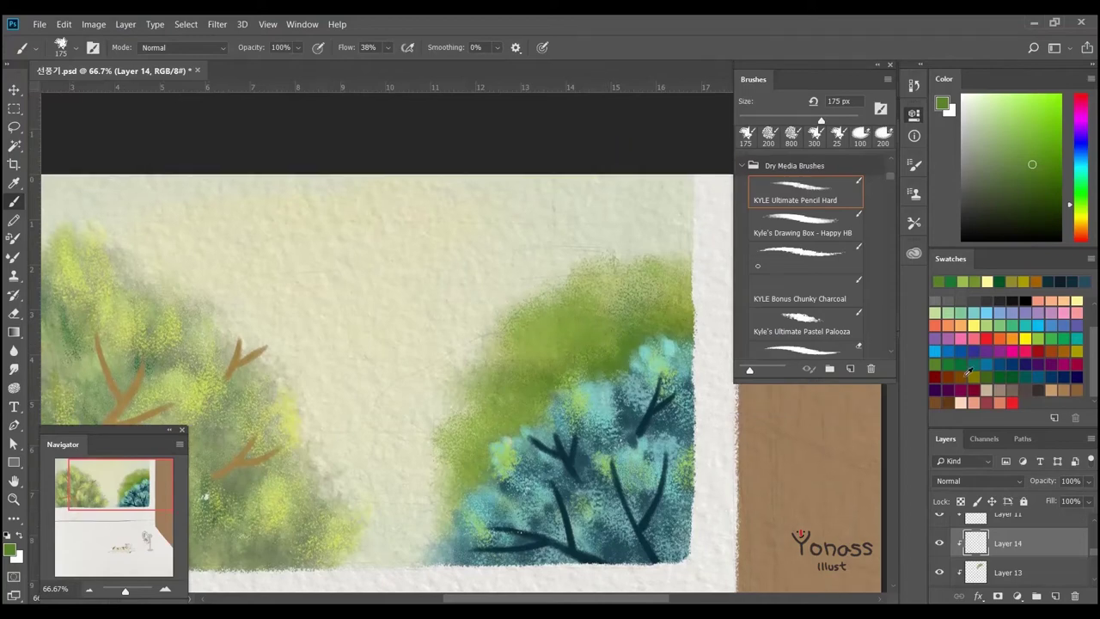
key("shift+period")
left_click_drag(679, 251, 654, 251)
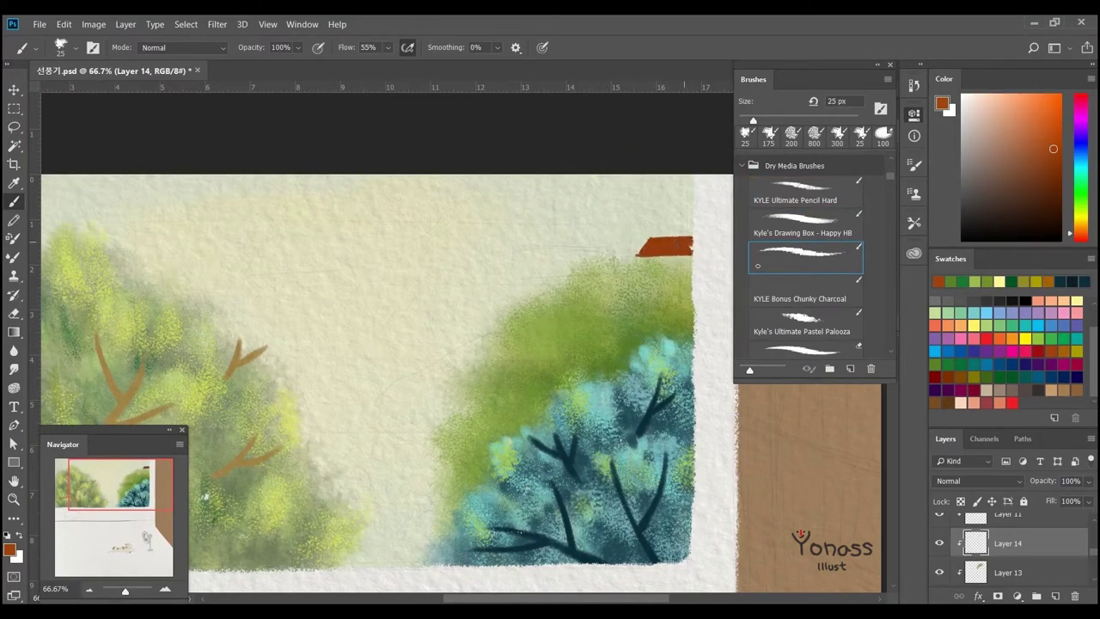
Rework the roof in dark brown just above the bush, shaping its slanted end with the brush at 15 px
scroll(1094, 550, "down", 5)
left_click(1005, 543)
left_click(939, 543)
scroll(1093, 565, "up", 3)
scroll(1094, 565, "down", 1)
left_click(1005, 541)
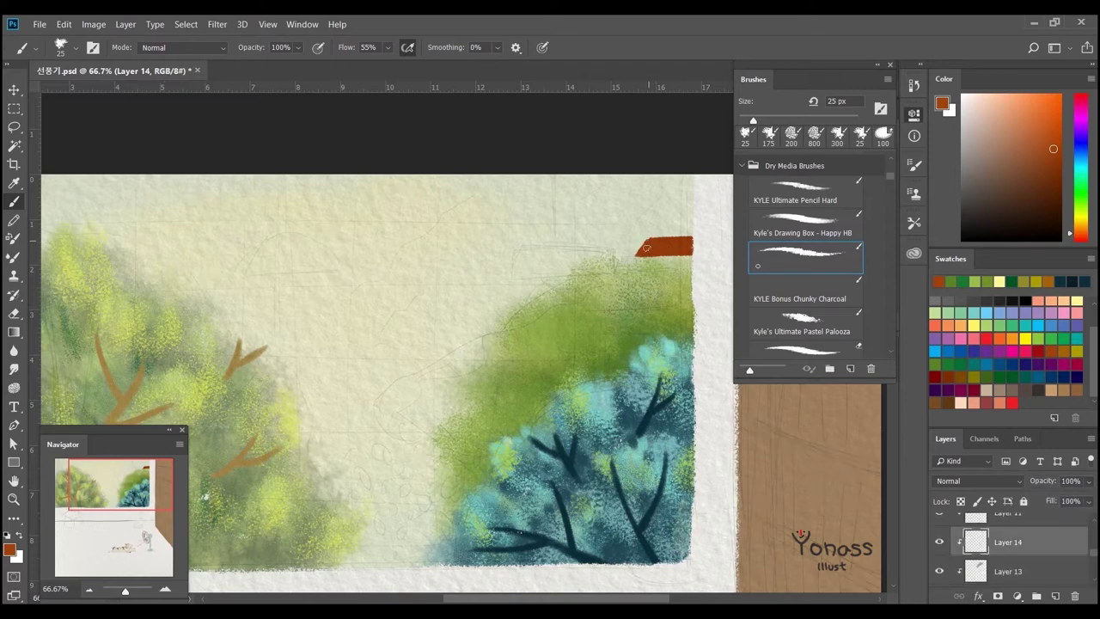
key("ctrl+z")
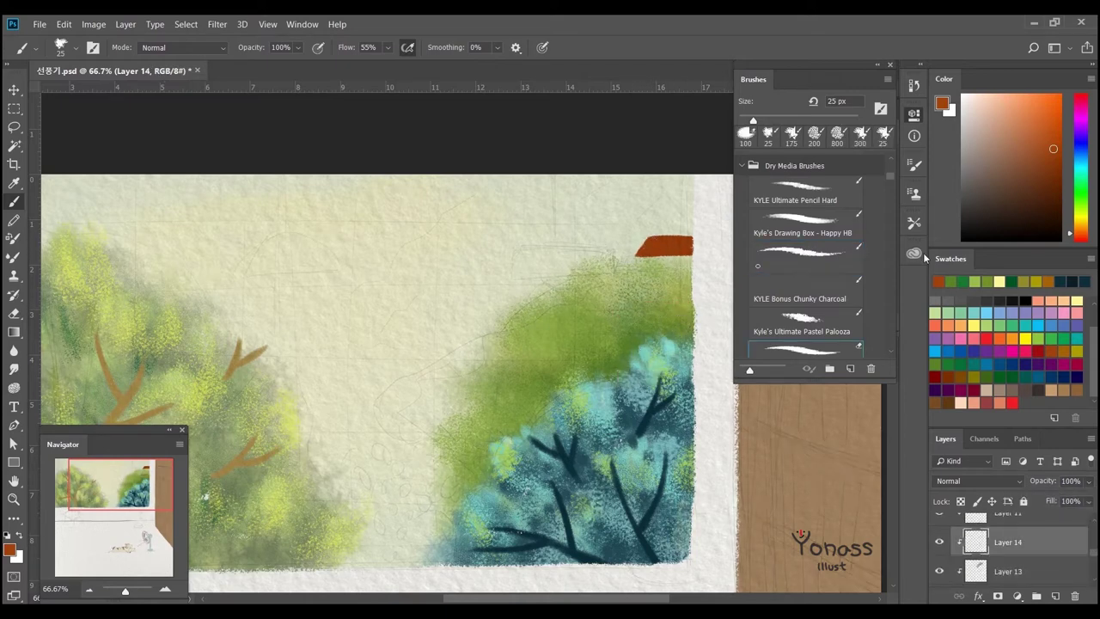
mouse_move(639, 277)
left_mouse_down()
mouse_move(691, 272)
mouse_move(683, 248)
left_mouse_up()
key("ctrl+z")
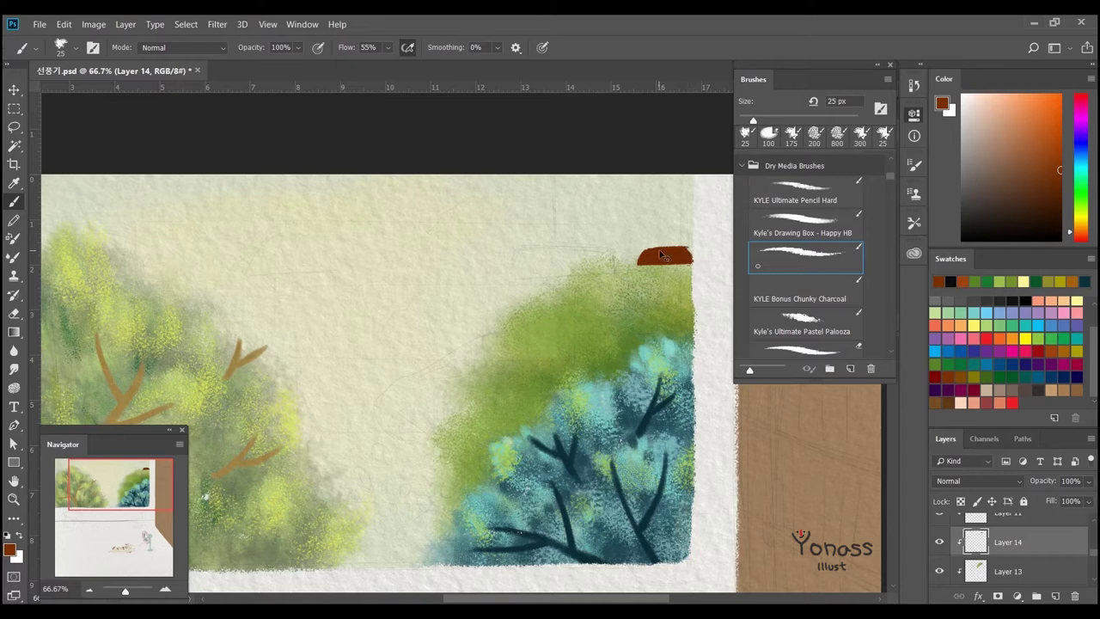
key("bracketleft")
left_click_drag(639, 256, 653, 250)
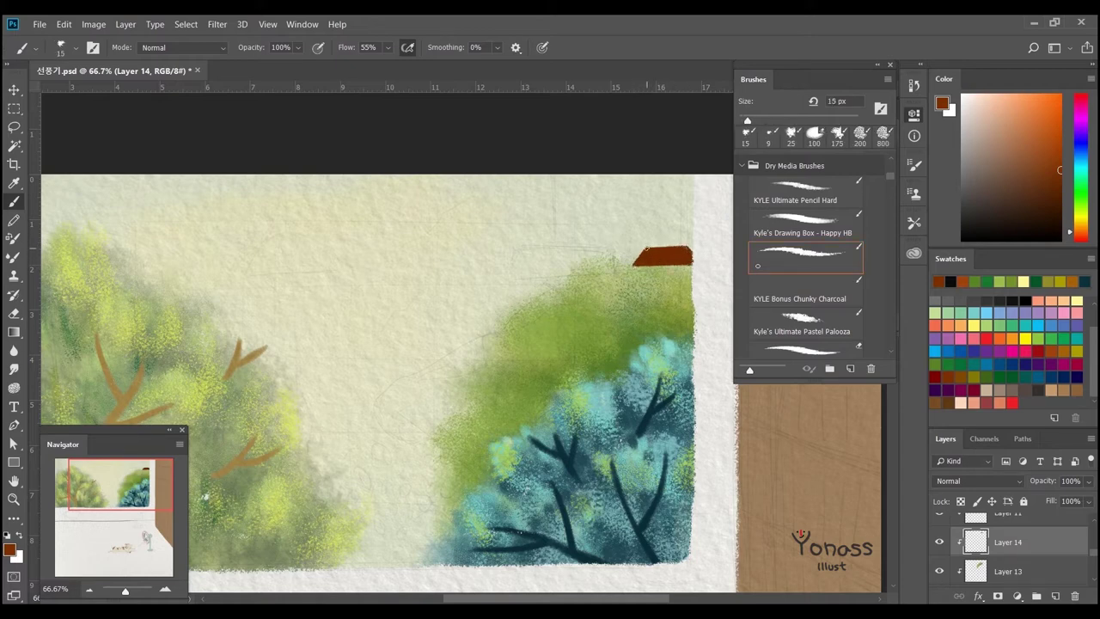
Paint a smaller light brown upper roof and pale yellow walls beneath both roofs of the distant house
left_click(650, 219, "alt")
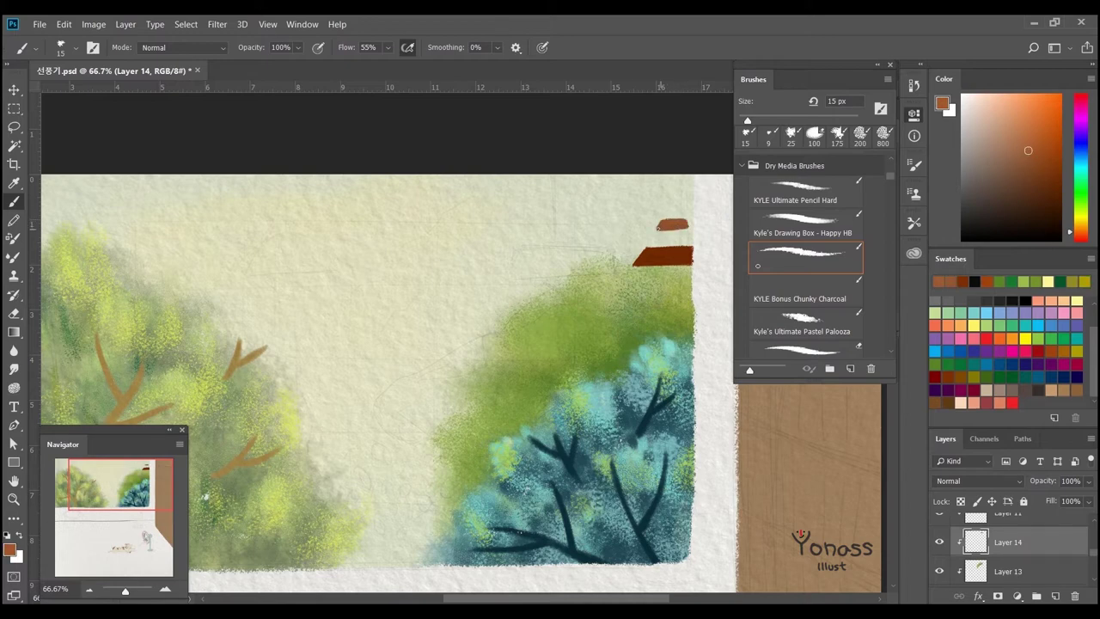
left_click(1047, 281)
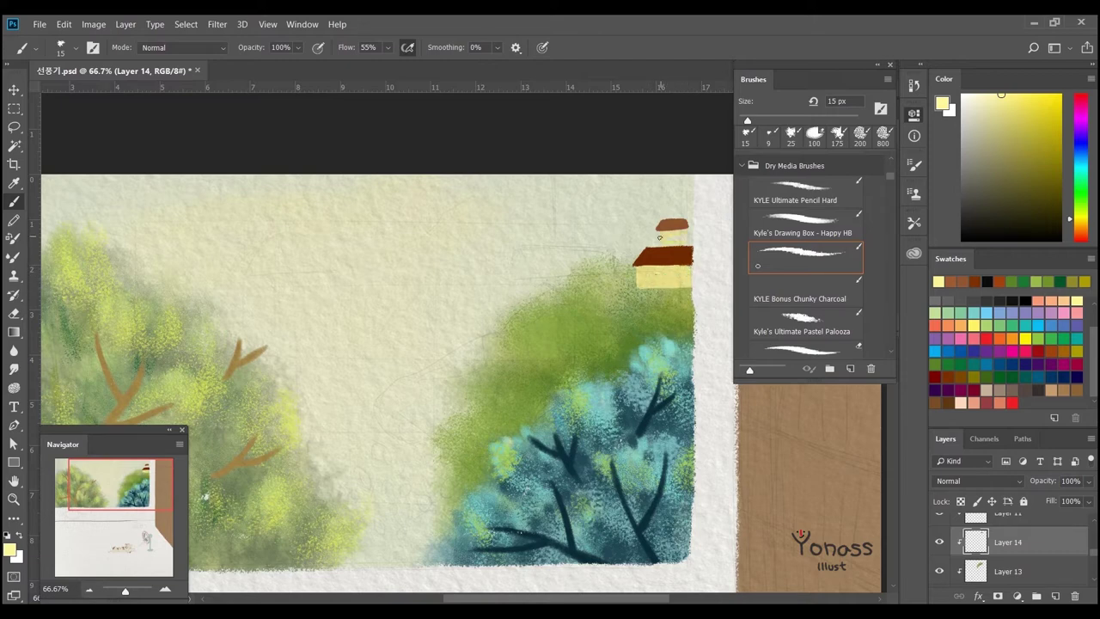
scroll(714, 229, "down", 3)
Add a new layer above the house layer and try out several sampled, splatter and paint brushes
left_click(1055, 596)
left_click(824, 225)
scroll(849, 262, "down", 5)
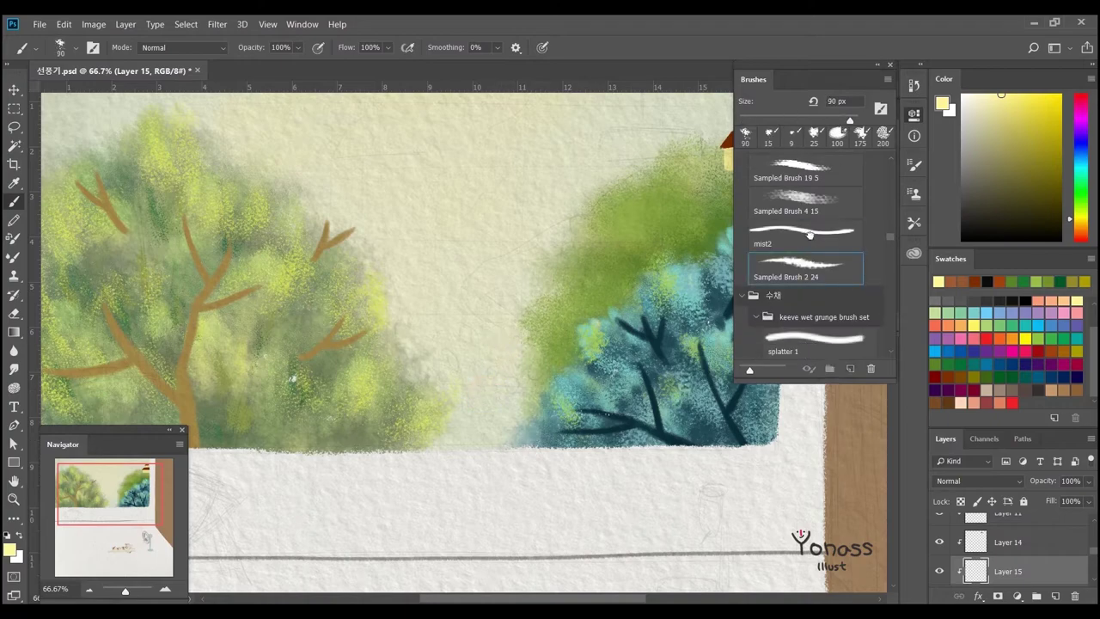
left_click(824, 202)
scroll(816, 258, "down", 5)
left_click(818, 301)
left_click(828, 354)
scroll(890, 352, "down", 4)
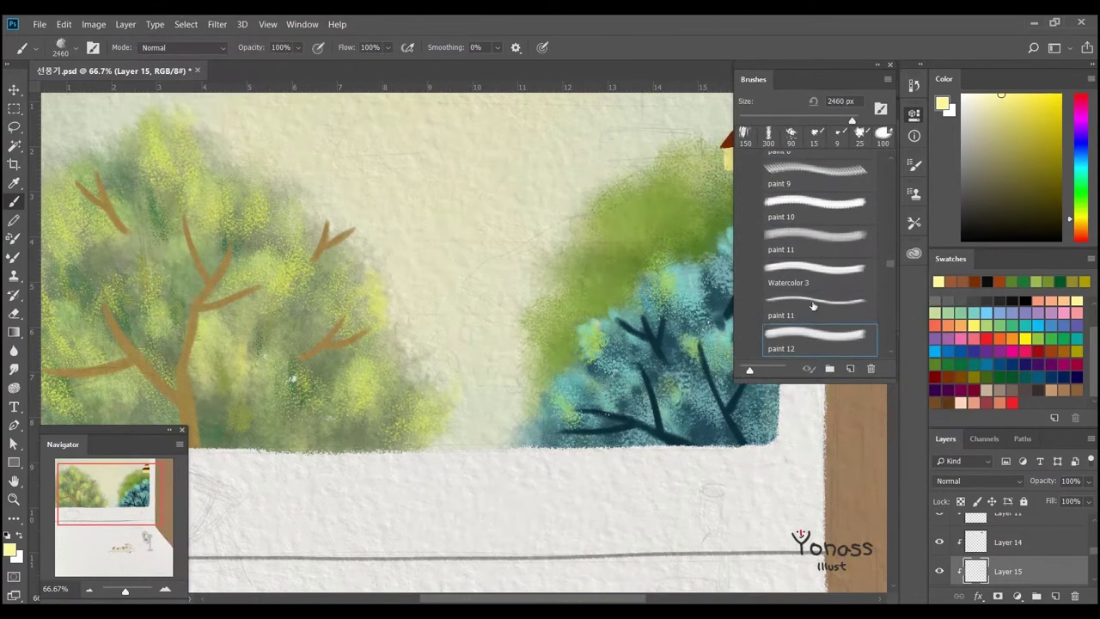
scroll(816, 258, "up", 10)
Try dabbing pale yellow and light orange dots into the gap between the trees with the drawing brush at 25 px
left_click(757, 301)
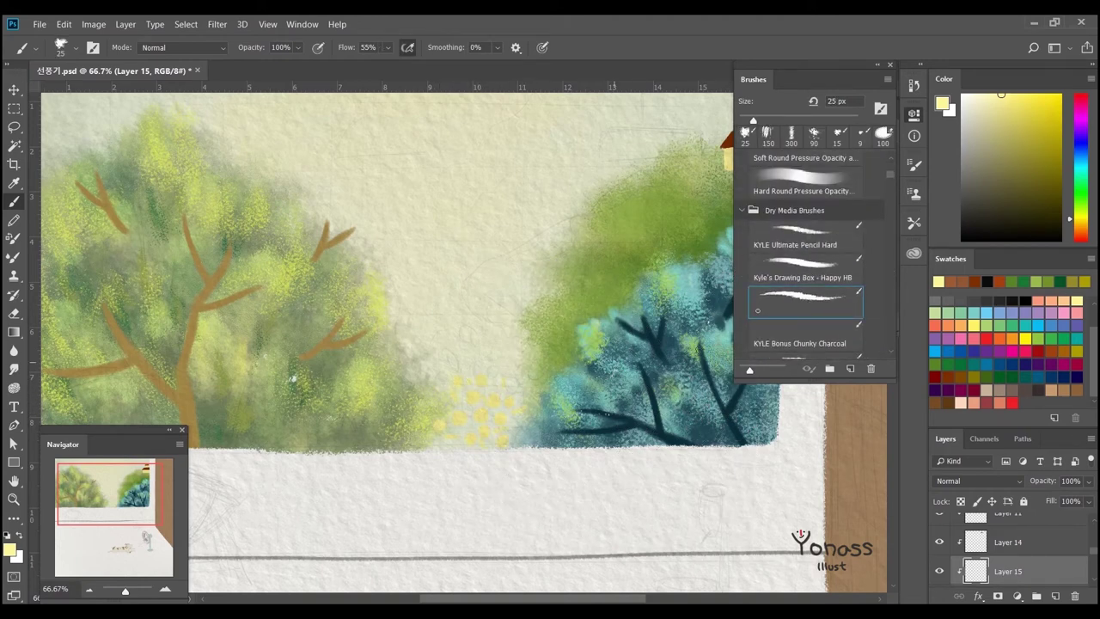
left_click(1076, 226)
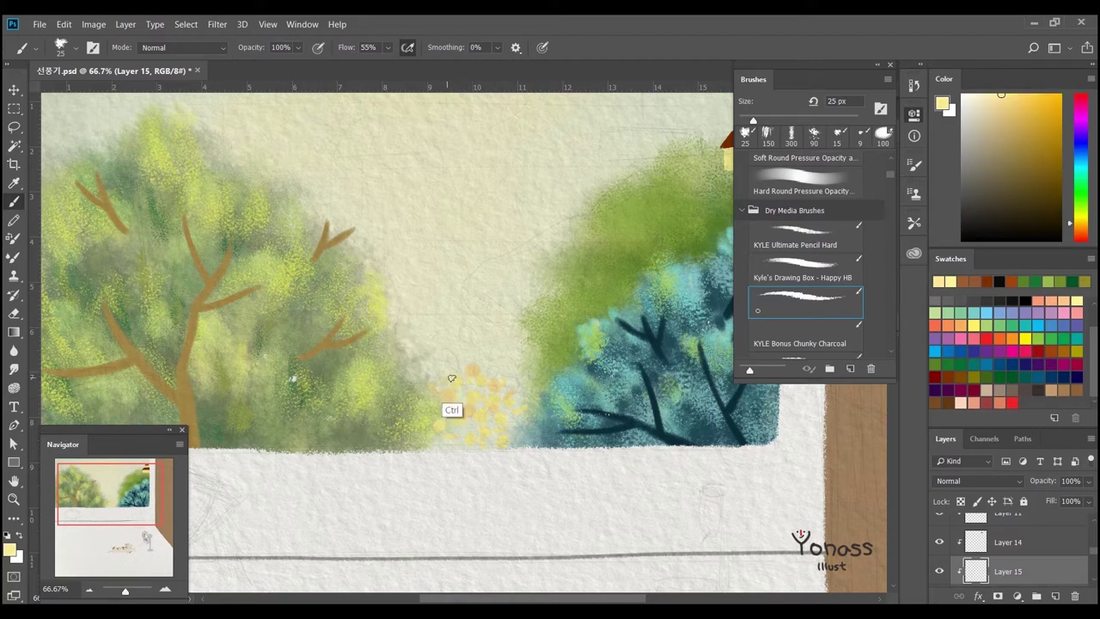
left_click_drag(442, 454, 452, 325)
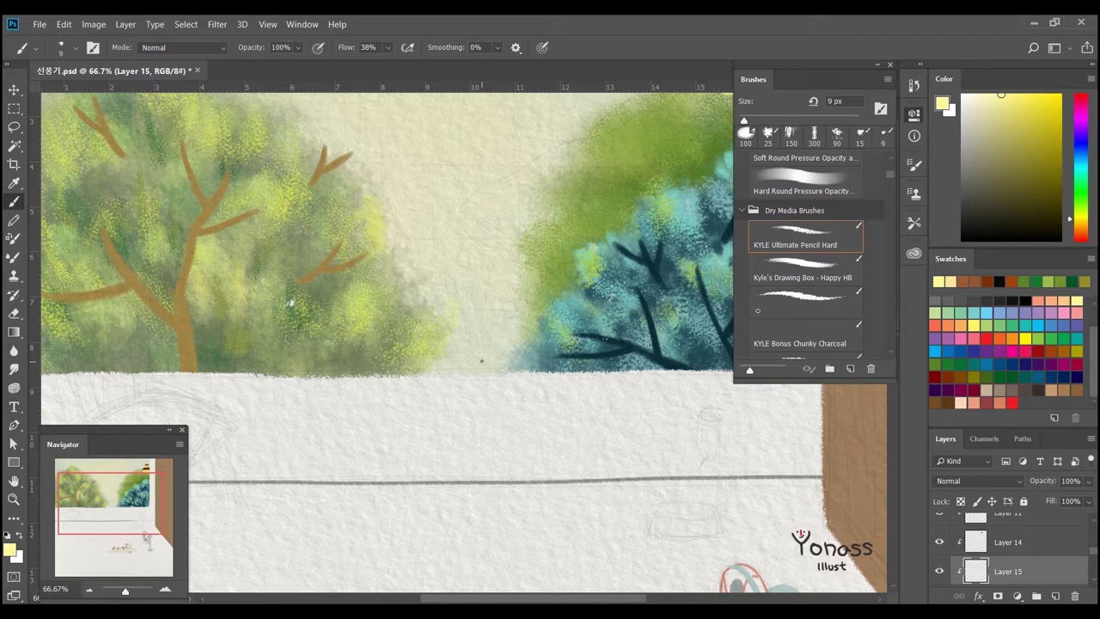
Dab a cluster of bright yellow dots between the tree and the blue bush with Pencil Hard at 45 px
left_click(1033, 94)
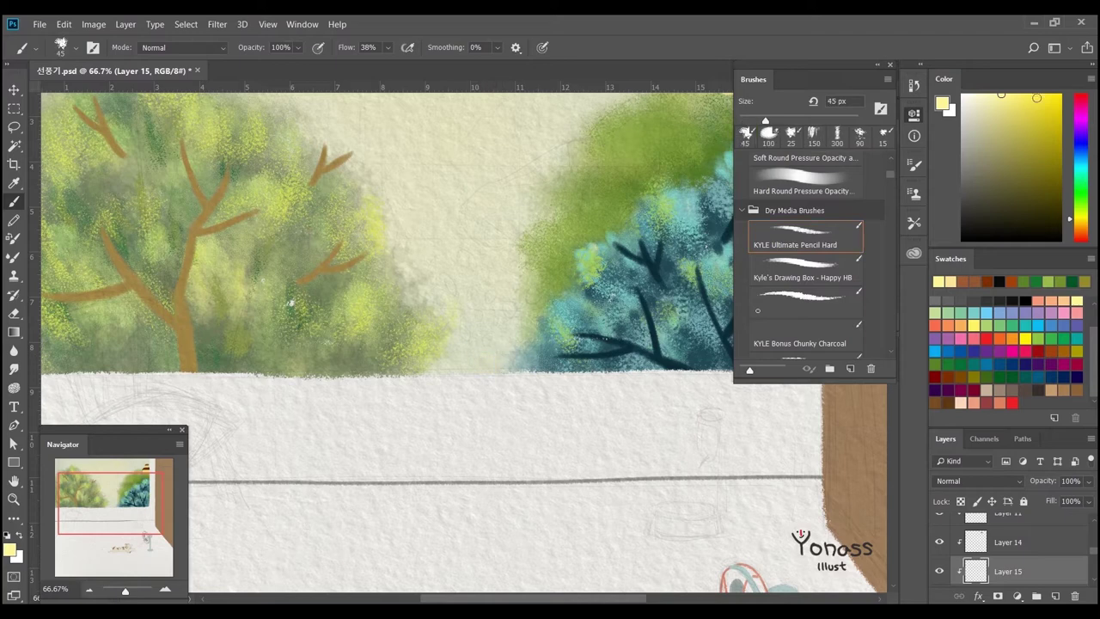
left_click(489, 363)
left_click(471, 339)
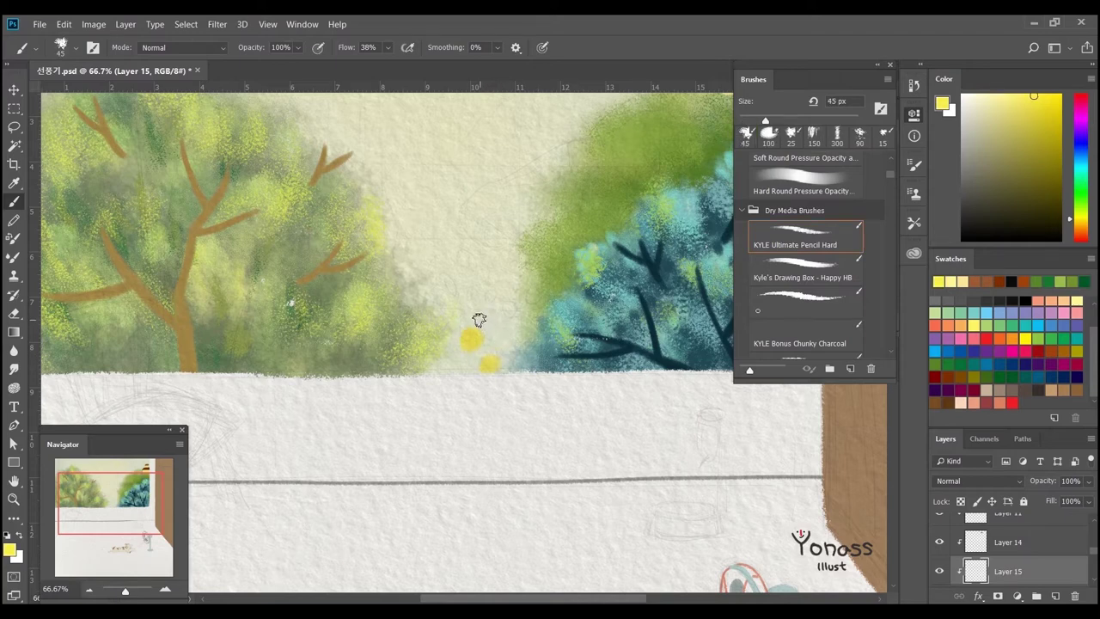
left_click(513, 290)
left_click(516, 329)
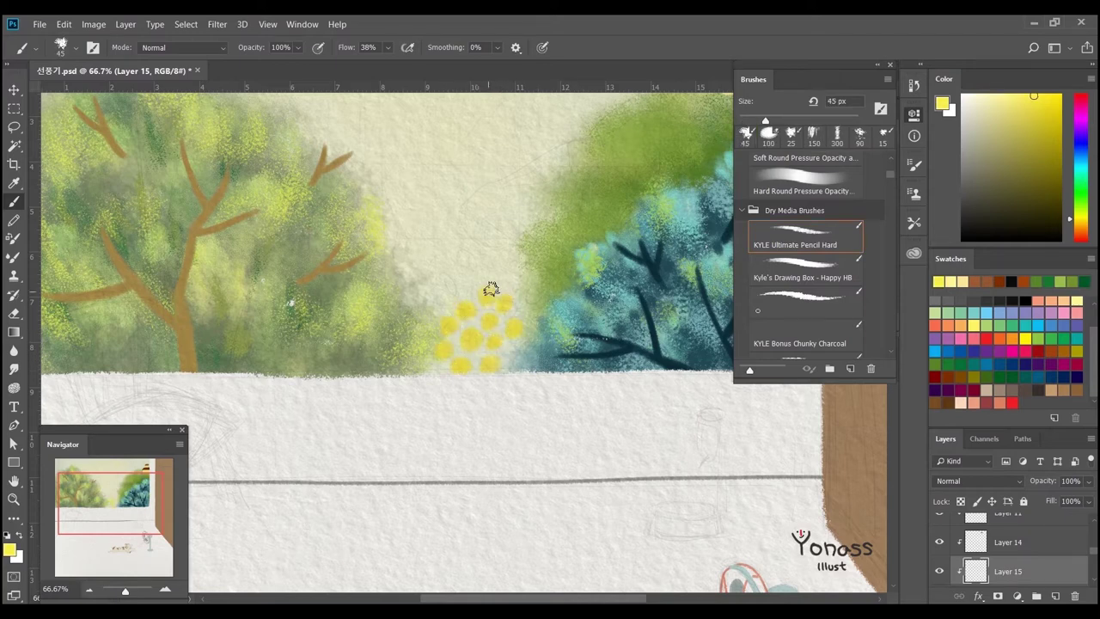
left_click(448, 295)
left_click_drag(416, 297, 424, 326)
left_click(446, 302)
mouse_move(499, 289)
left_mouse_down()
mouse_move(541, 335)
mouse_move(520, 318)
mouse_move(469, 335)
left_mouse_up()
left_click(486, 313)
Add golden and orange dots among and around the yellow dots between the trees
left_click(1070, 228)
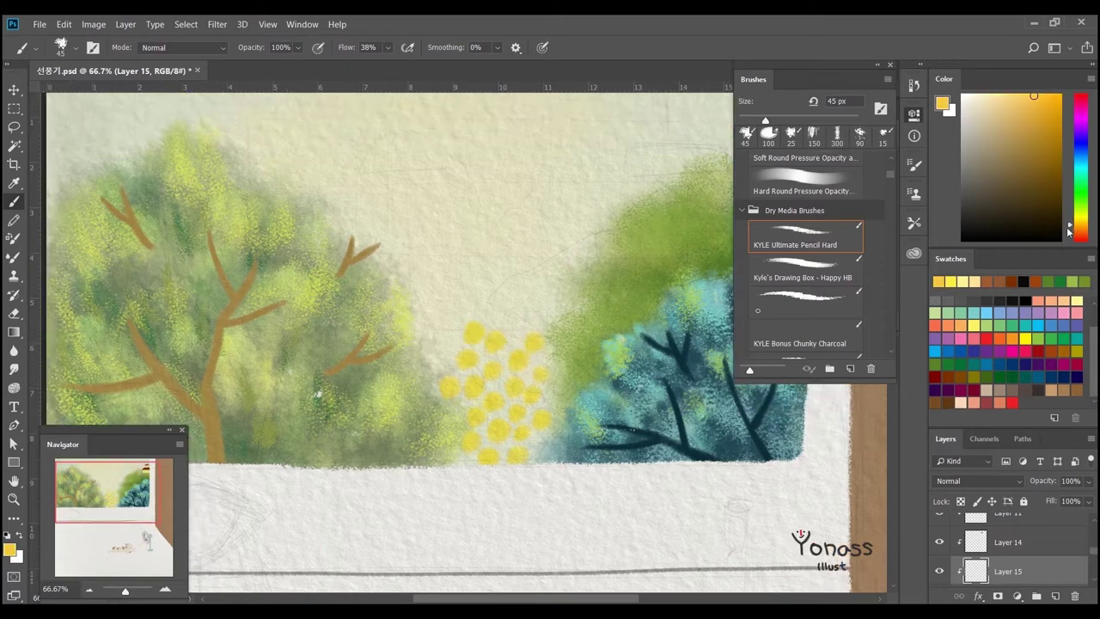
left_click(450, 363)
left_click_drag(460, 303, 476, 329)
left_click(473, 347)
left_click(513, 346)
left_click(521, 382)
left_click(564, 354)
left_click(456, 361)
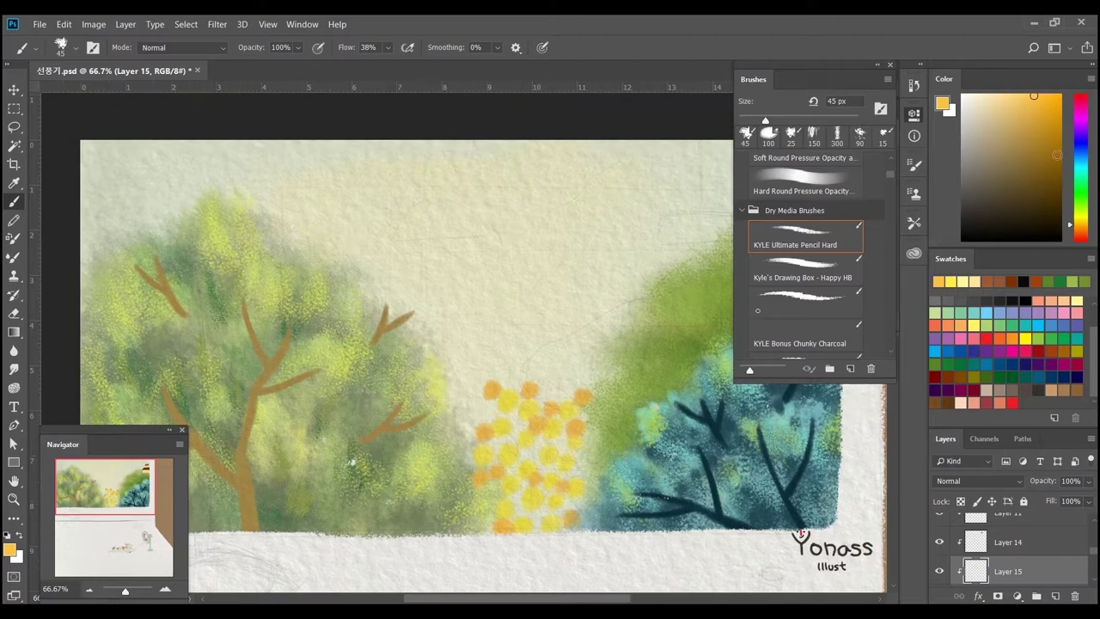
Add muted yellow-green dots between the flower dots and along the cluster's upper edge
left_click_drag(1070, 224, 1070, 208)
left_click(494, 413)
key("ctrl+z")
left_click(554, 402, "alt")
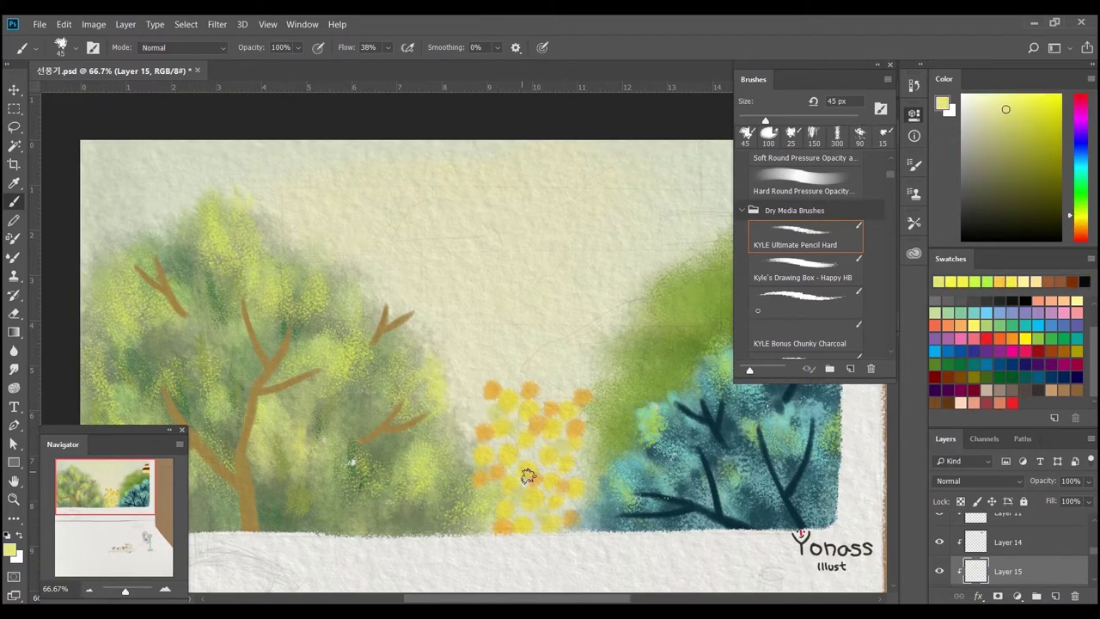
left_click(485, 410)
left_click(517, 382)
left_click(564, 390)
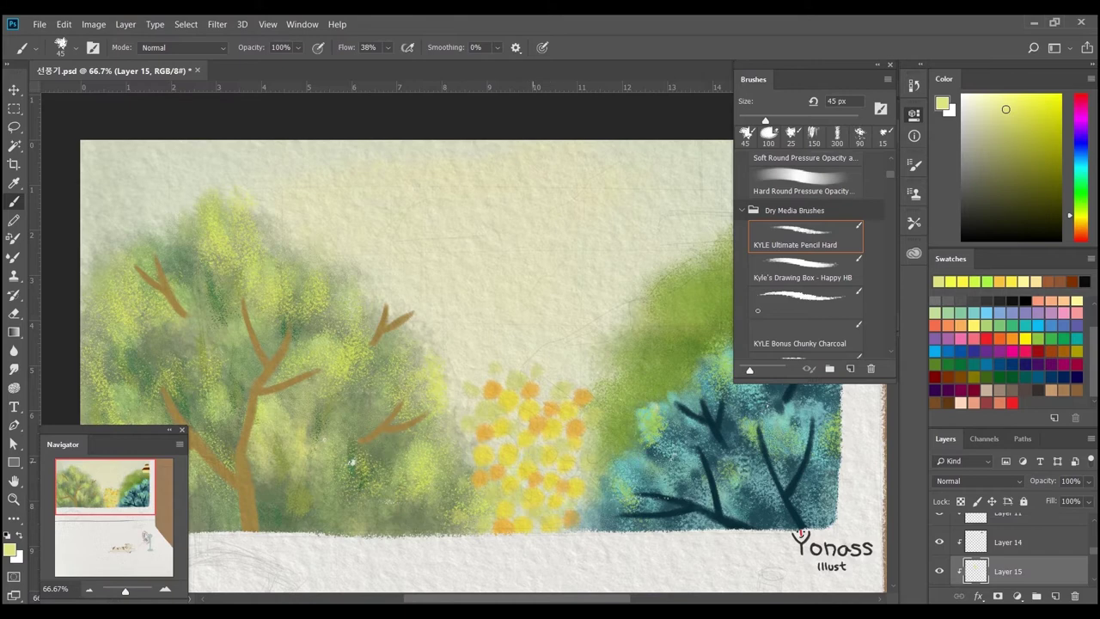
left_click_drag(573, 384, 581, 401)
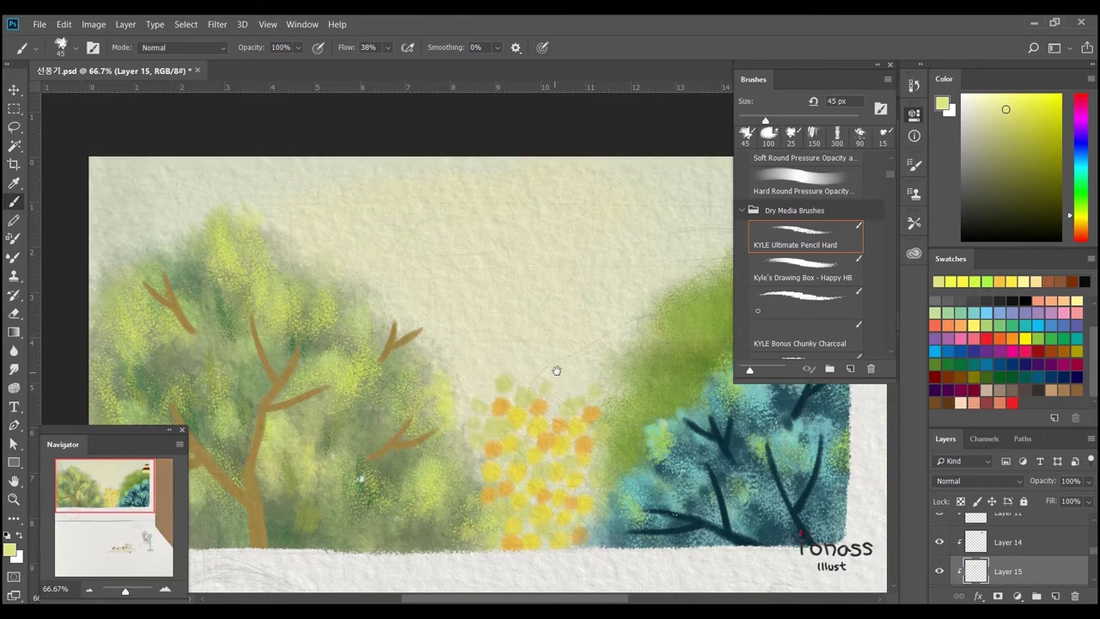
Add sampled light yellow dots above the cluster, growing into larger circles that rise diagonally into the sky
left_click_drag(670, 362, 681, 361)
left_click(531, 467, "alt")
left_click(549, 372, "alt")
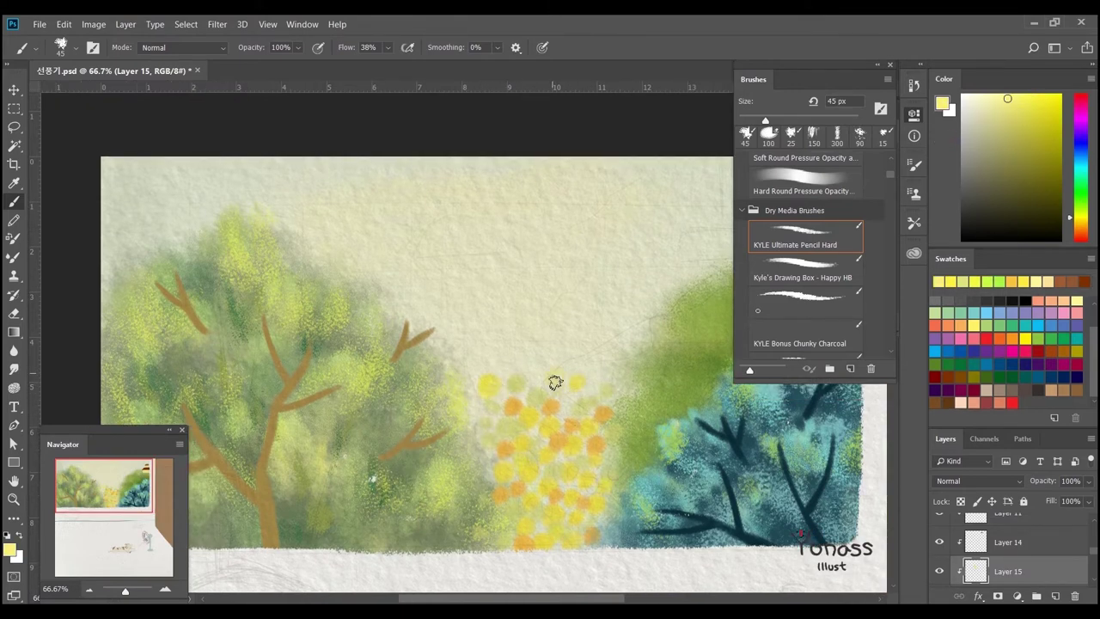
left_click(530, 337)
left_click(501, 357)
left_click(593, 320)
left_click(571, 329)
left_click(627, 292)
Add Layer 16 and try outlining the window's lower and right-hand edges in dark gray with the drawing brush at 35 px
scroll(562, 471, "down", 2)
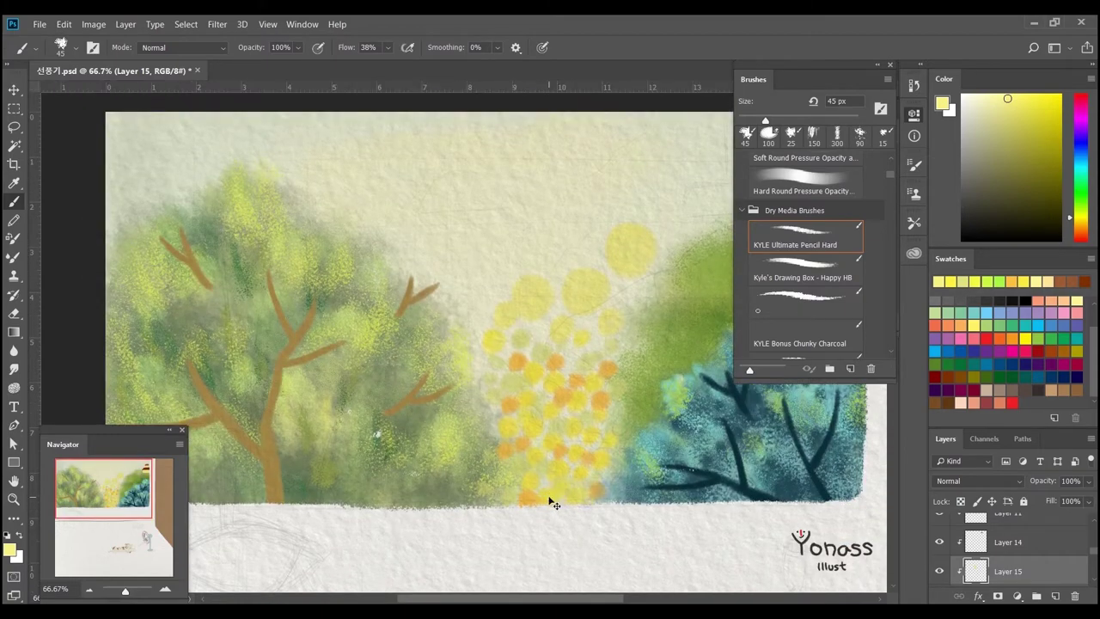
key("ctrl+minus")
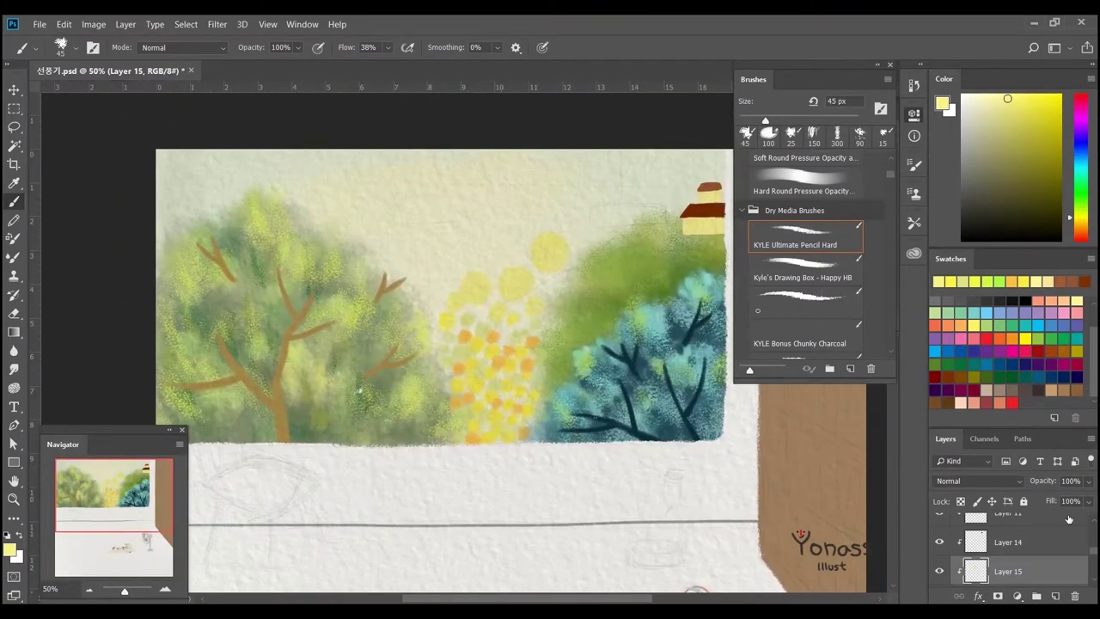
key("ctrl+minus")
left_click(1054, 593)
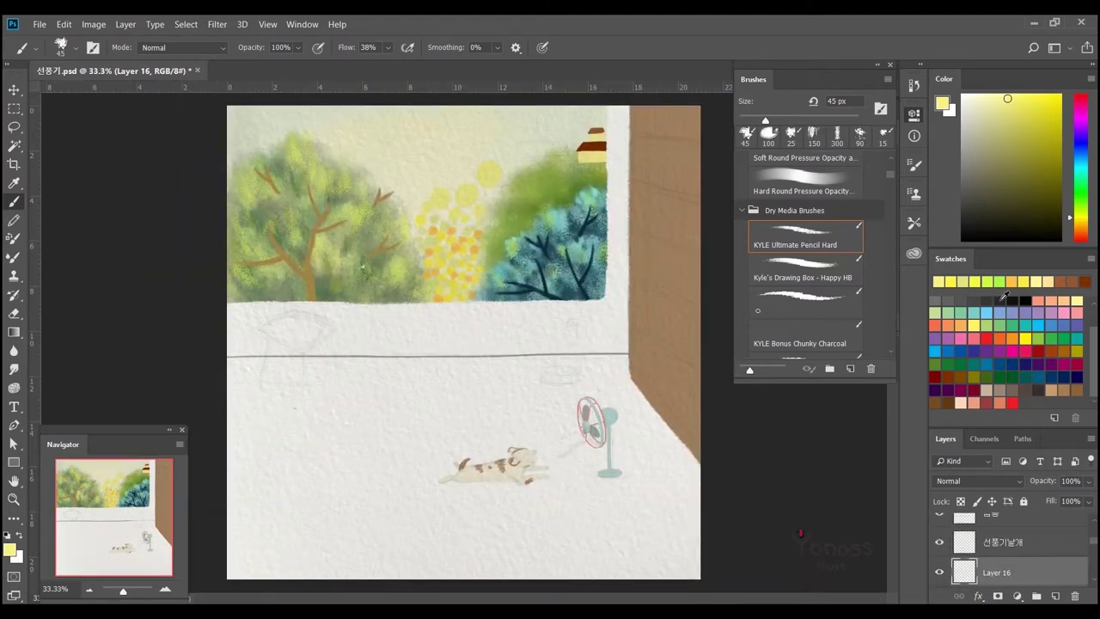
left_click(1000, 296)
left_click(804, 301)
left_click(605, 299, "shift")
left_click(606, 107, "shift")
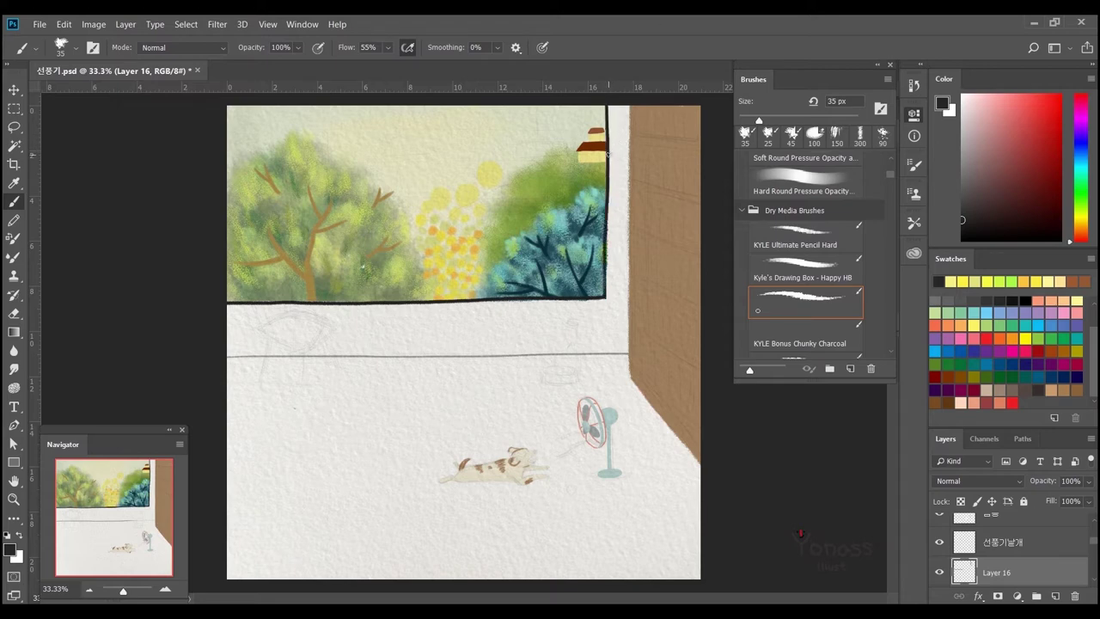
key("ctrl+z")
key("ctrl+z")
Outline the window's lower and right-hand edges in dark gray on Layer 16 with the brush at 25 px
key("[")
left_click_drag(228, 301, 604, 301)
left_click_drag(605, 106, 606, 300)
key("ctrl+z")
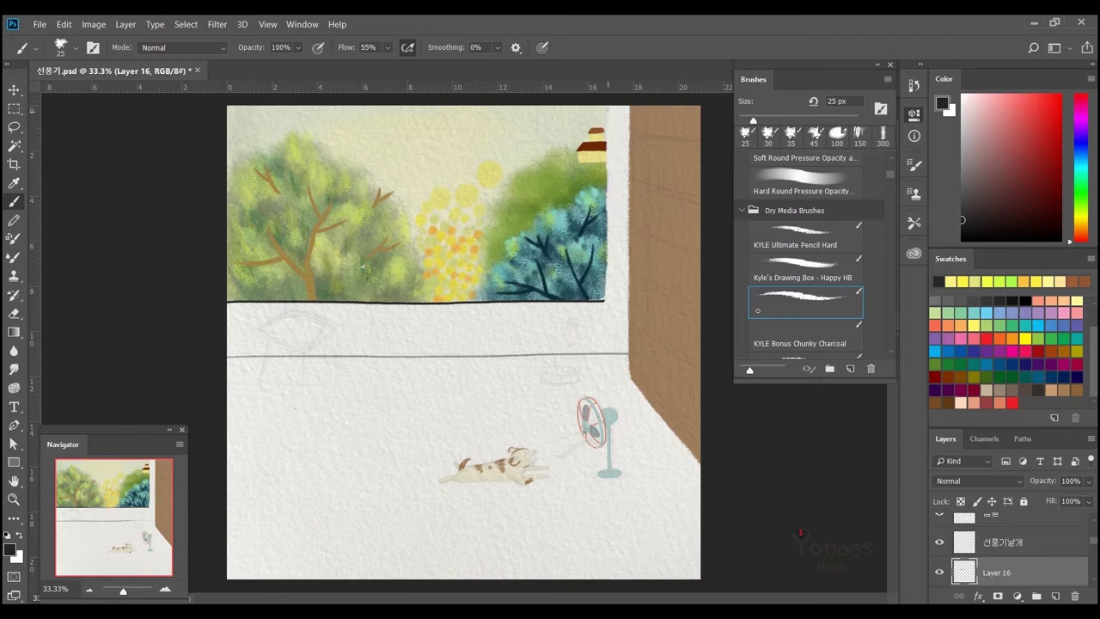
left_click_drag(606, 105, 606, 180)
left_click_drag(606, 165, 605, 307)
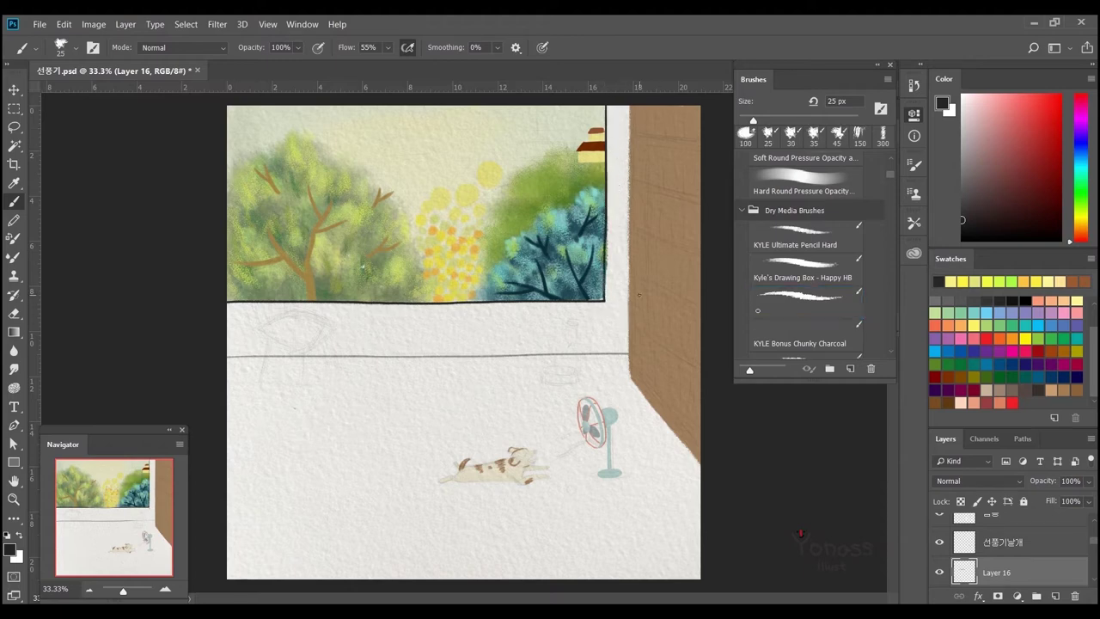
Load the window scene layer as a selection and return to Layer 16 with the dry media drawing brush at 25 px
left_click(648, 296, "ctrl")
left_click(805, 300)
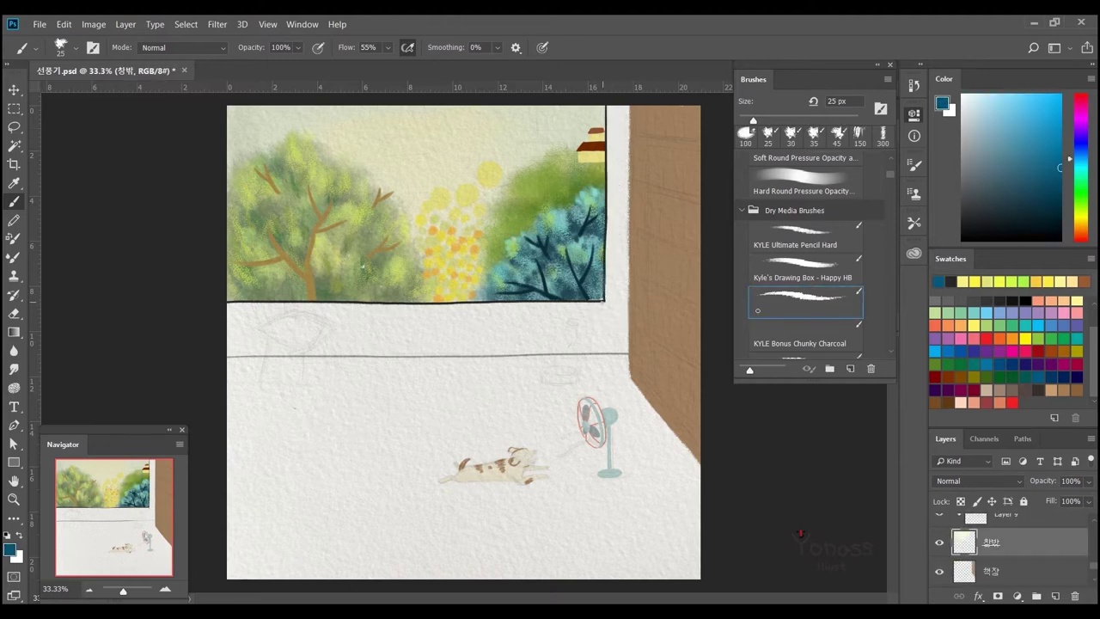
left_click(757, 246)
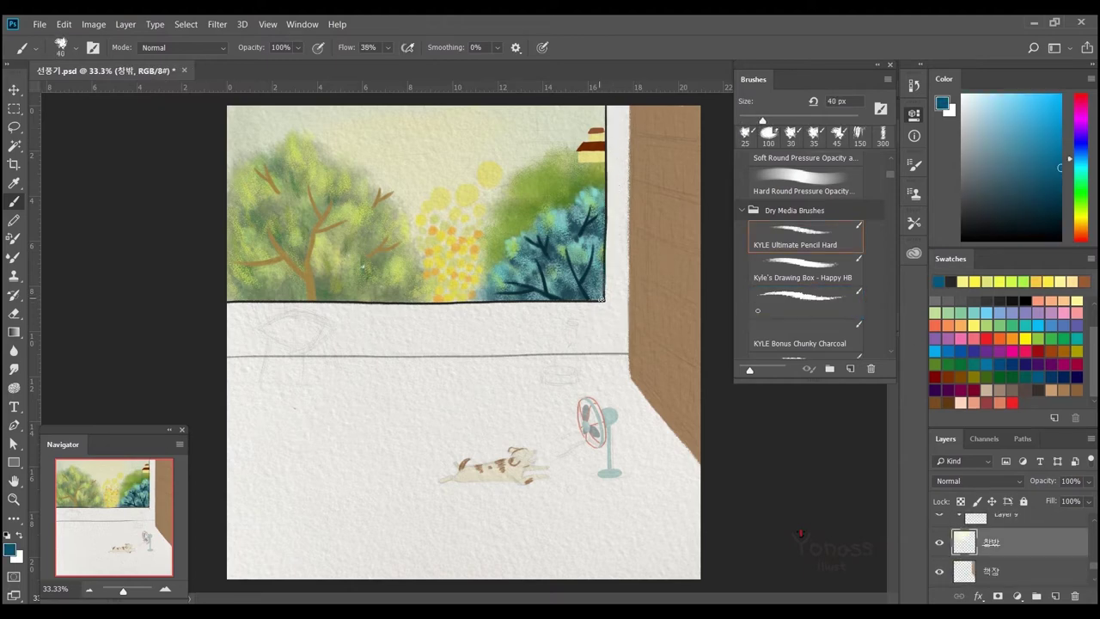
left_click(964, 539, "ctrl")
left_click(988, 542)
key("bracketleft")
key("bracketleft")
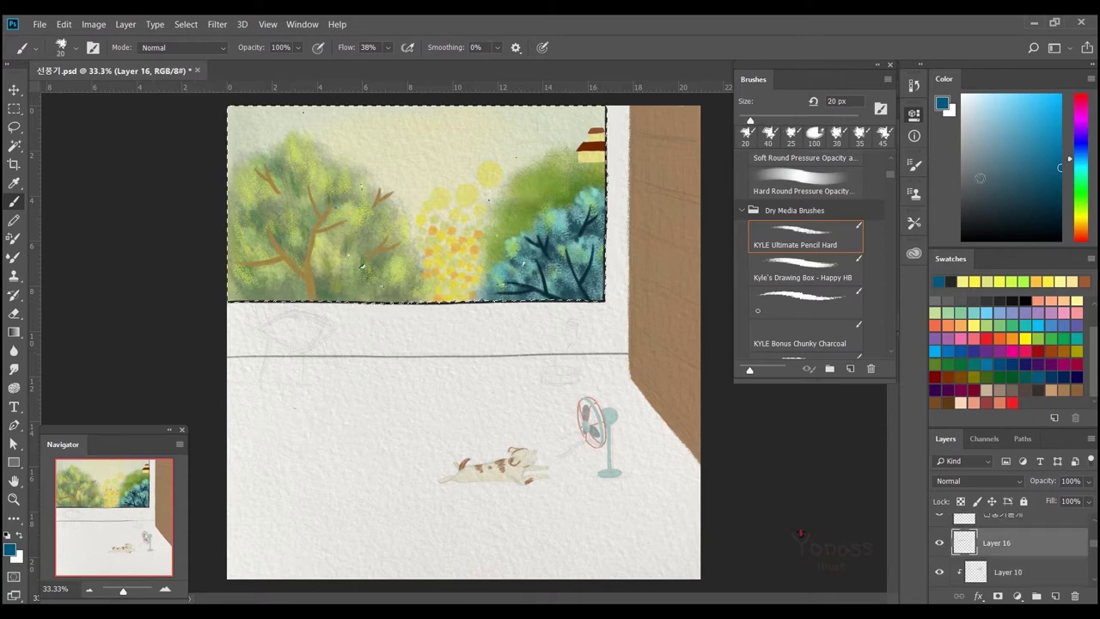
key("period")
key("period")
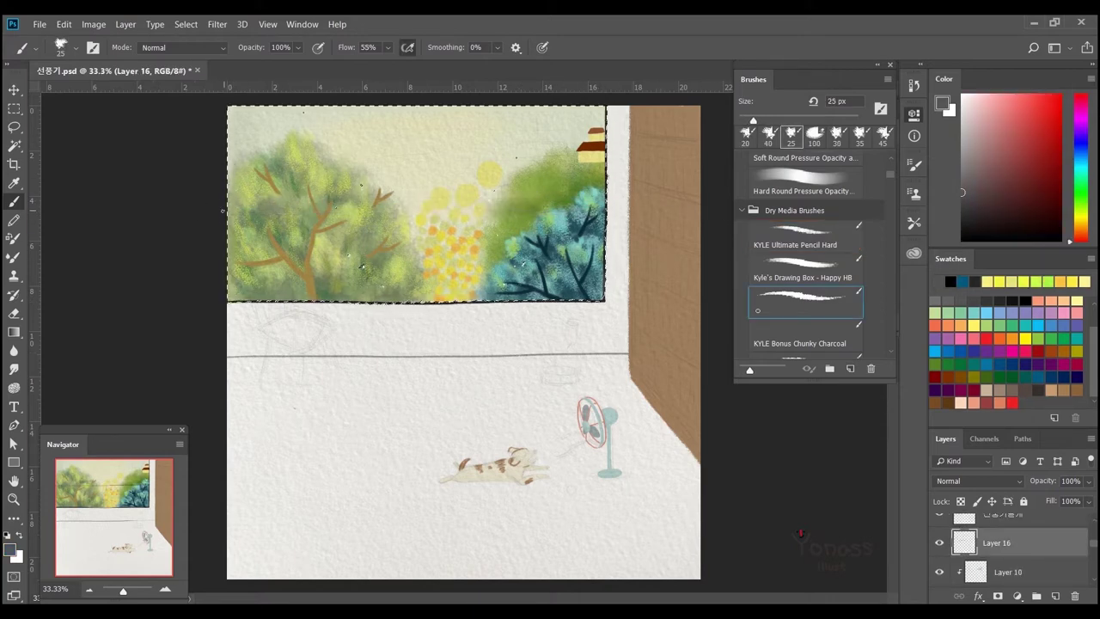
Draw a straight vertical dark gray bar down the full height of the window, through the large yellow-green tree
left_click(333, 301)
left_click(325, 107, "shift")
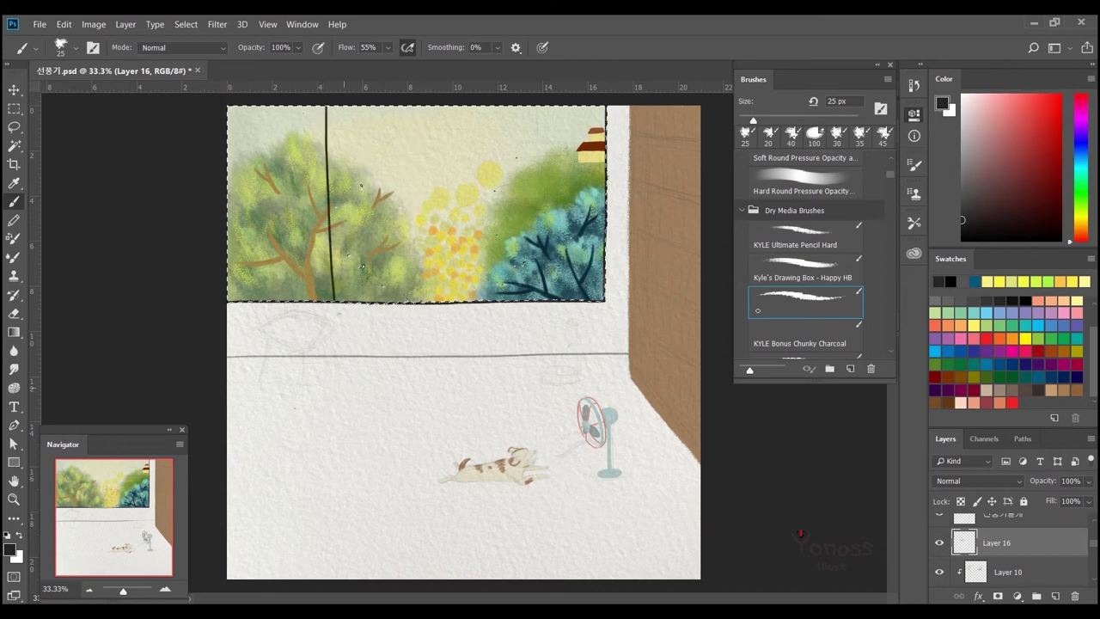
key("ctrl+z")
left_click(333, 106)
left_click(333, 301, "shift")
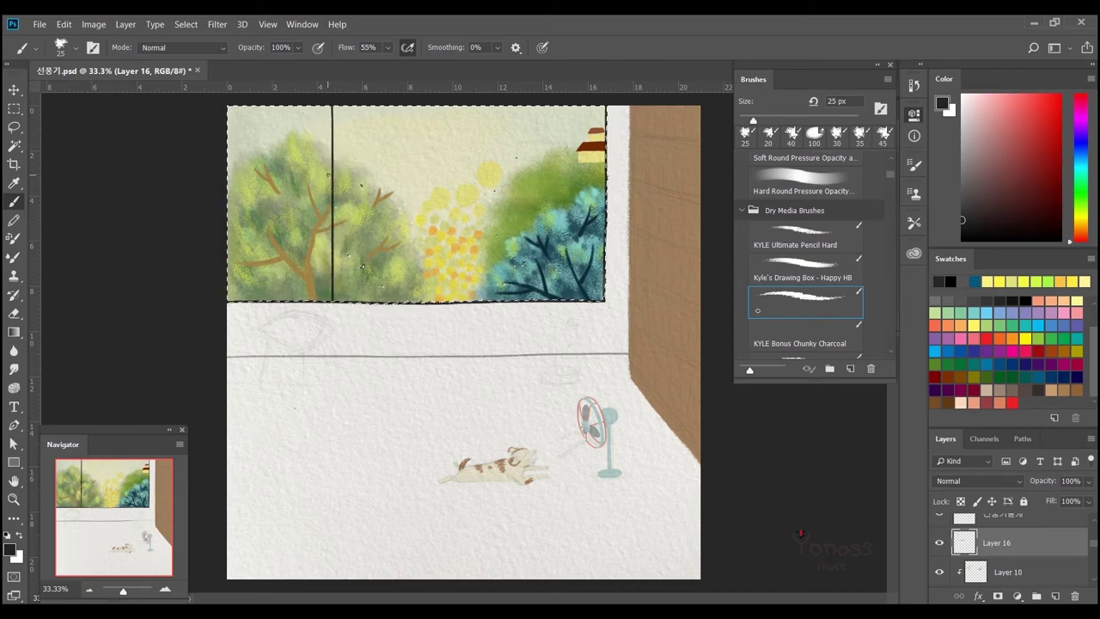
Draw five horizontal dark gray grid lines across the window and thicken the vertical bar
left_click_drag(228, 136, 605, 133)
left_click_drag(227, 170, 604, 174)
left_click_drag(228, 209, 604, 203)
left_click_drag(228, 243, 605, 239)
left_click_drag(228, 275, 605, 273)
left_click_drag(333, 204, 332, 300)
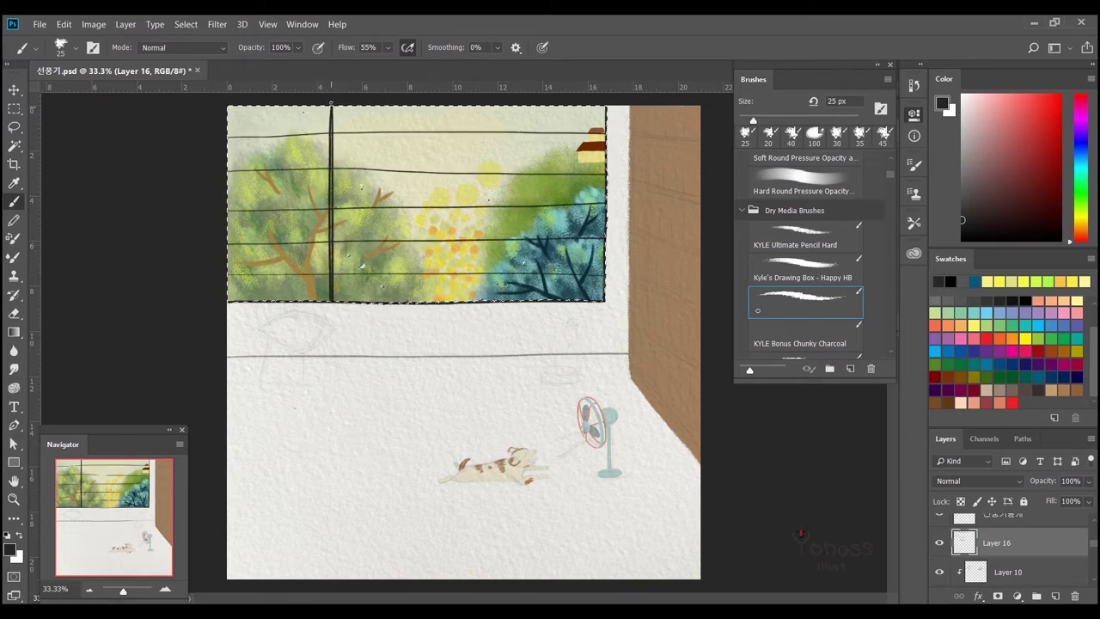
Draw thin vertical grid lines across the window on both sides of the thick bar and save the file
mouse_move(302, 105)
left_mouse_down()
mouse_move(301, 301)
mouse_move(292, 172)
mouse_move(292, 301)
left_mouse_up()
key("ctrl+z")
left_click_drag(247, 104, 247, 301)
left_click_drag(377, 105, 377, 301)
key("ctrl+alt+z")
left_click_drag(371, 105, 372, 303)
key("ctrl+alt+z")
key("ctrl+minus")
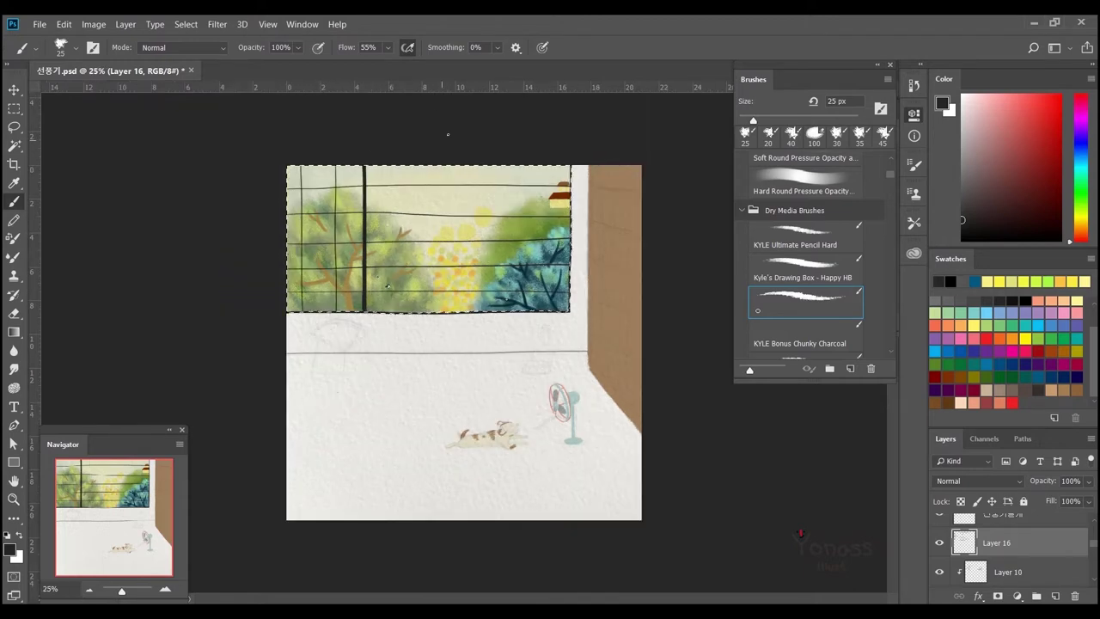
key("ctrl+alt+z")
left_click_drag(389, 129, 391, 313)
key("ctrl+alt+z")
key("ctrl+s")
left_click_drag(488, 148, 486, 313)
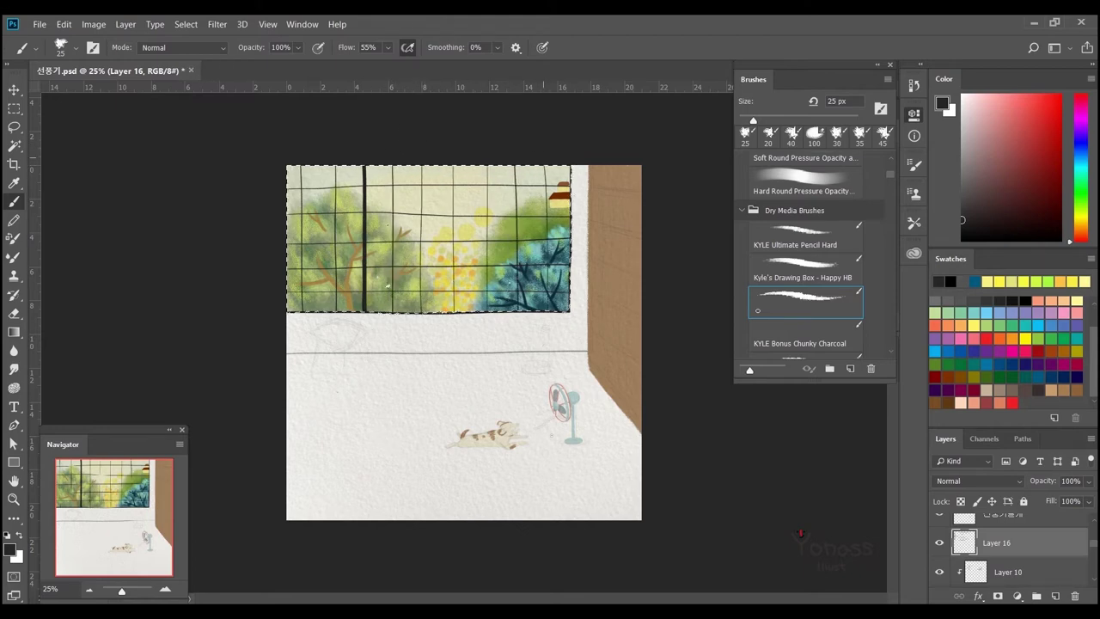
key("ctrl+s")
Add Layer 17 clipped to the bookshelf layer and choose a light peach-tan color for the trim
key("ctrl+plus")
key("ctrl+plus")
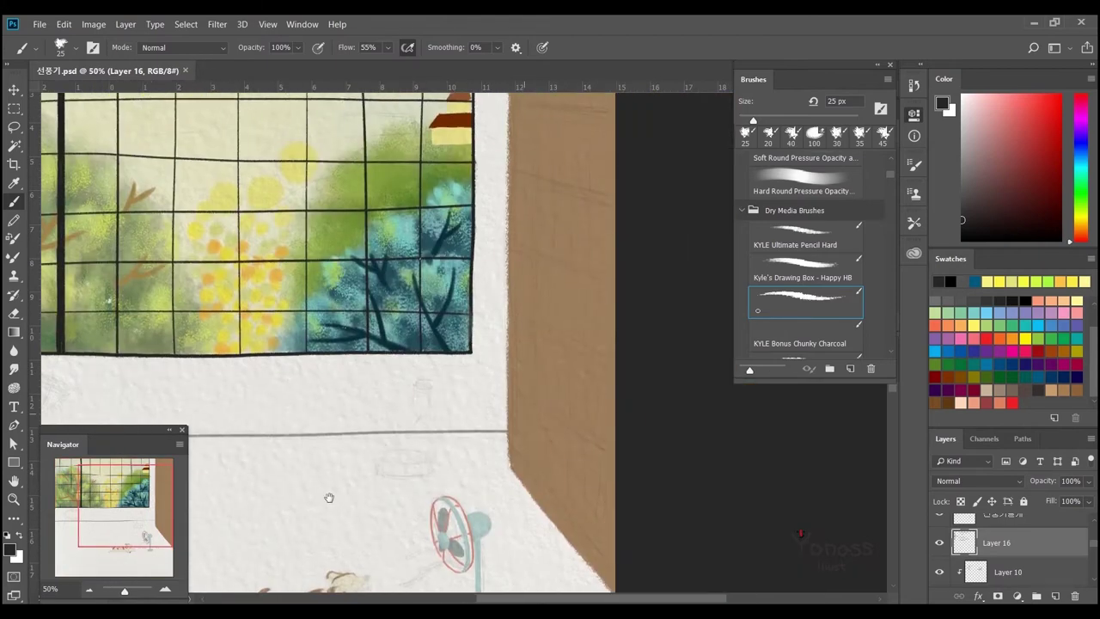
left_click_drag(329, 498, 305, 499)
left_click(1055, 595)
left_click(1017, 550, "alt")
left_click(940, 398)
scroll(381, 337, "up", 3)
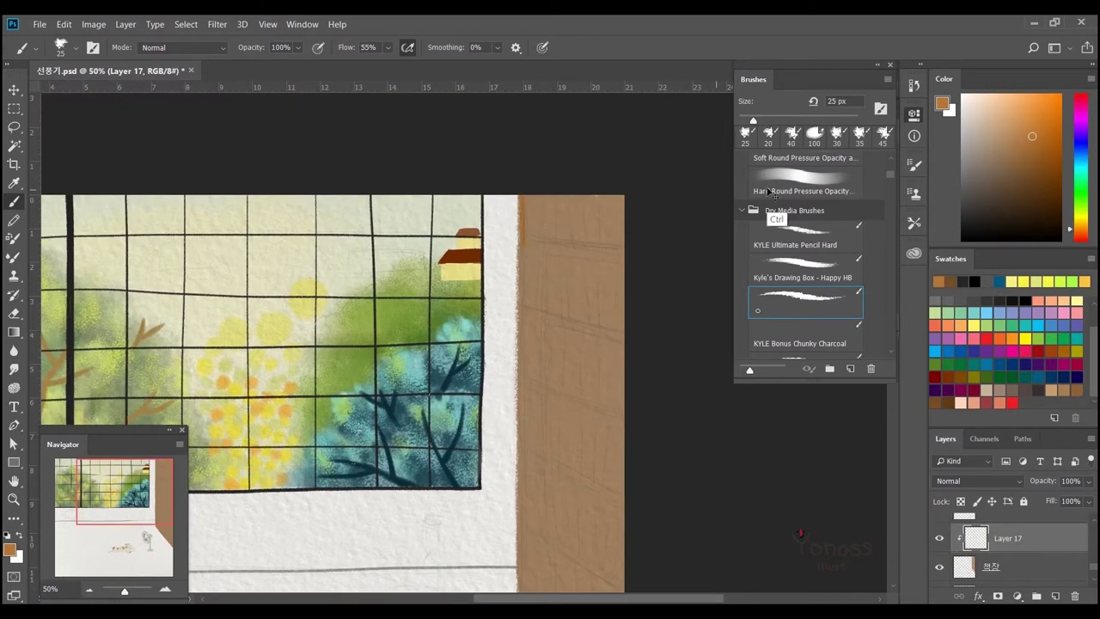
scroll(359, 338, "left", 2)
scroll(359, 338, "down", 1)
left_click(995, 117)
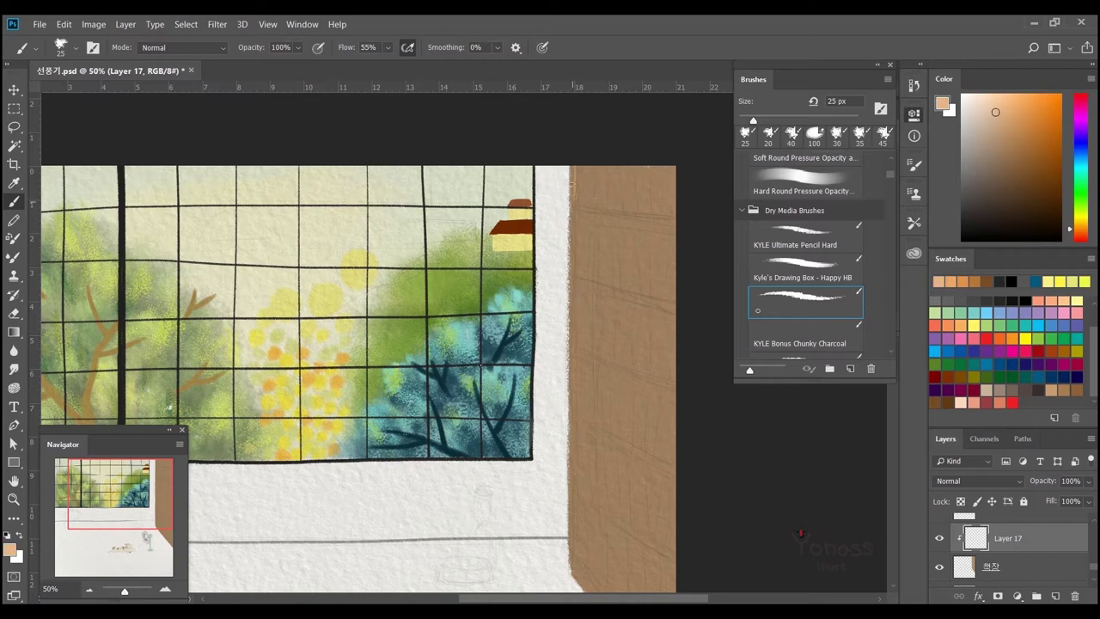
Paint a light tan trim down the bookshelf's vertical edge and along its diagonal base with the 25 px brush
scroll(359, 339, "down", 1)
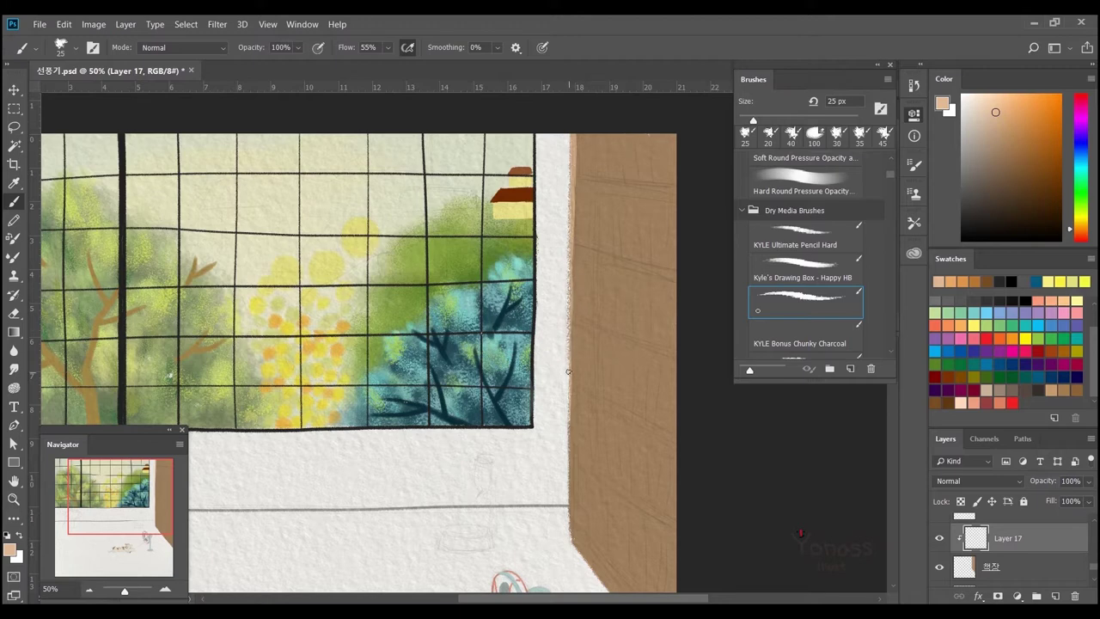
scroll(567, 425, "down", 1)
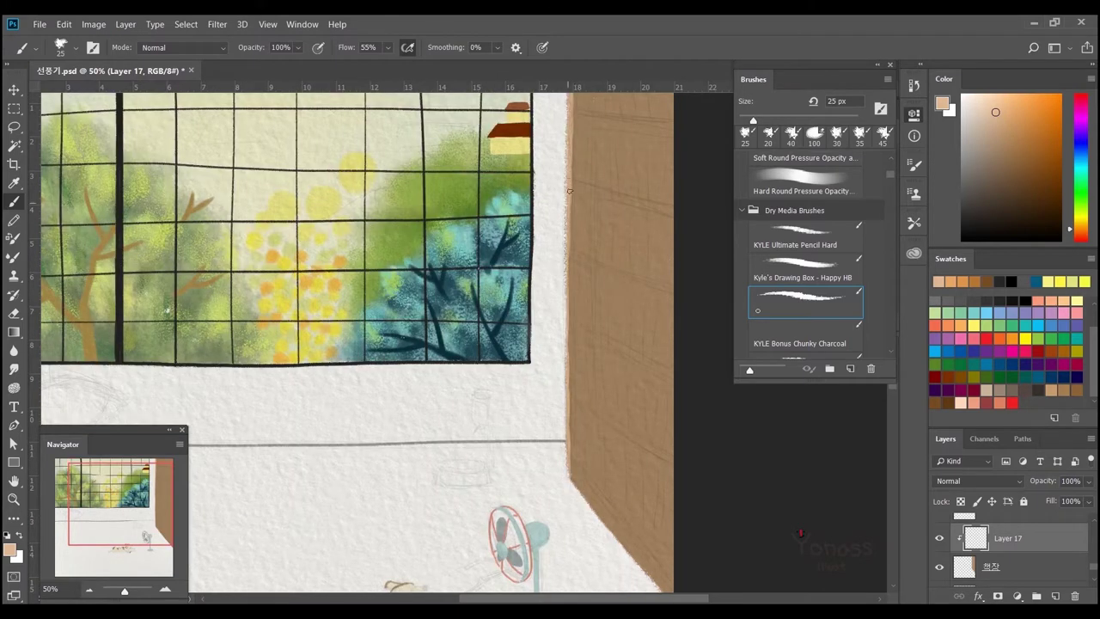
scroll(566, 343, "down", 1)
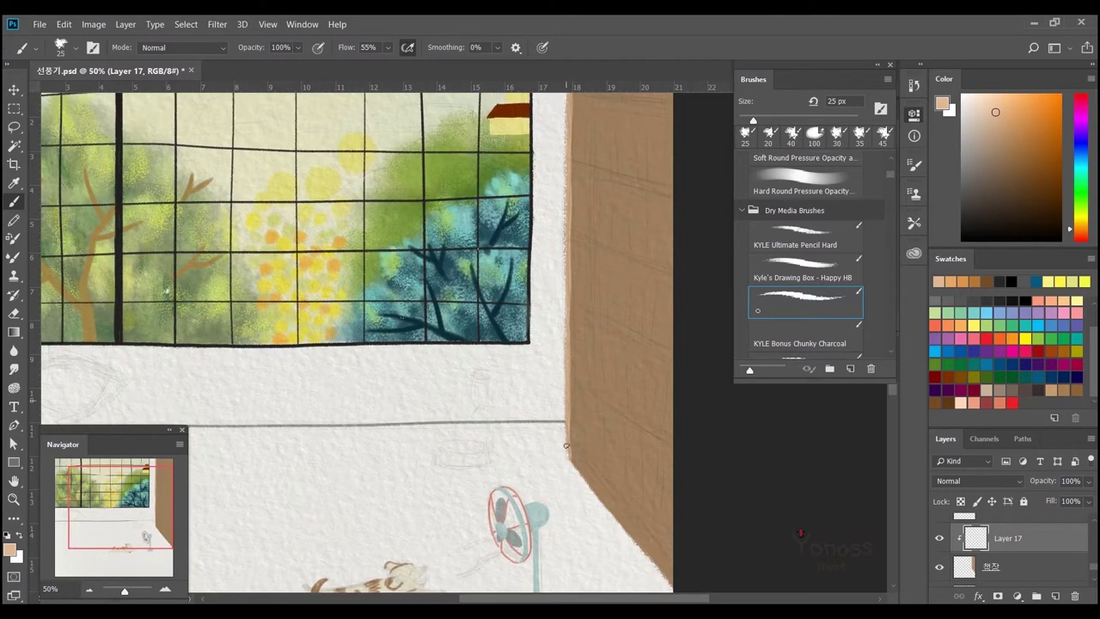
scroll(509, 251, "down", 1)
scroll(577, 397, "up", 2)
scroll(613, 442, "down", 3)
scroll(545, 386, "up", 1)
Release Layer 17's clipping and move it up together with the bookshelf until the lower corner meets the floor line
key("ctrl+minus")
key("ctrl+minus")
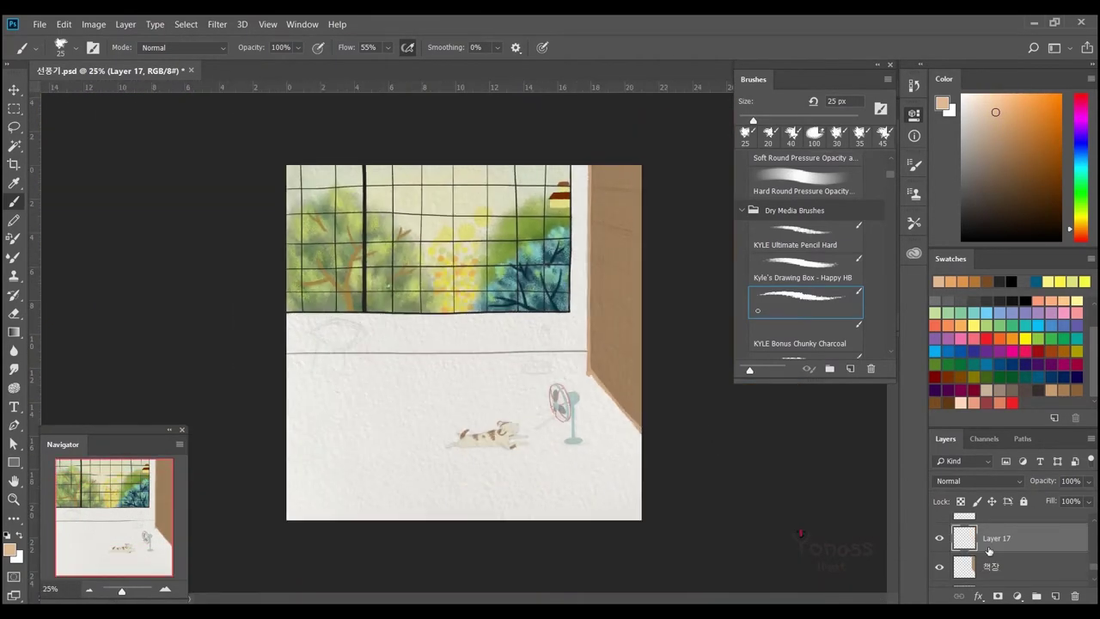
left_click(988, 561)
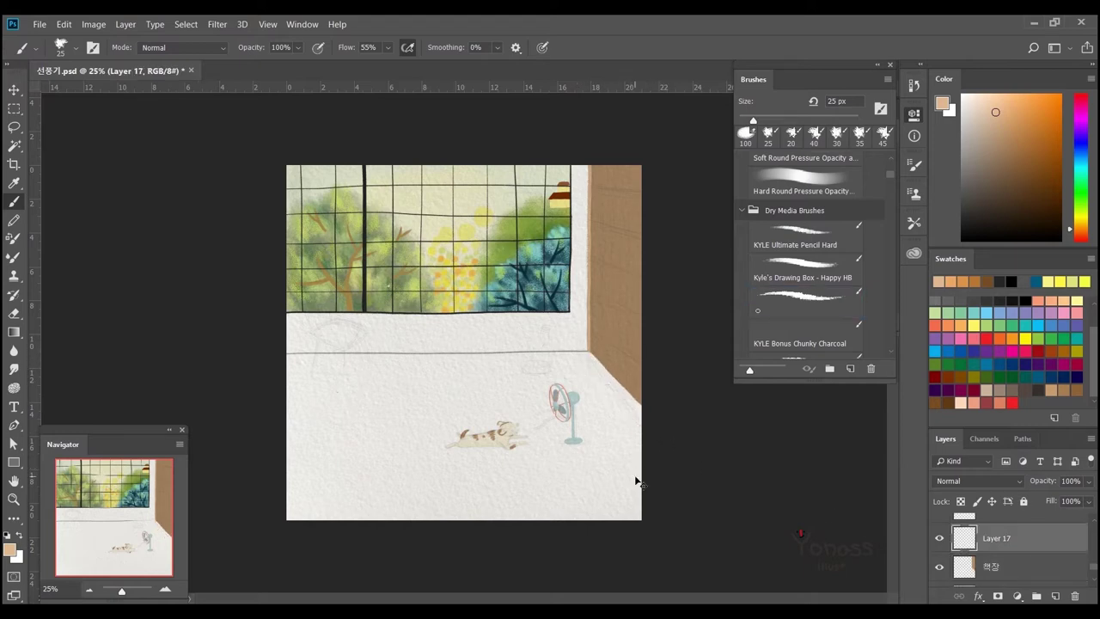
Touch up the light tan trim along the bookshelf's diagonal base on Layer 17
scroll(606, 388, "up", 2)
left_click_drag(628, 375, 642, 389)
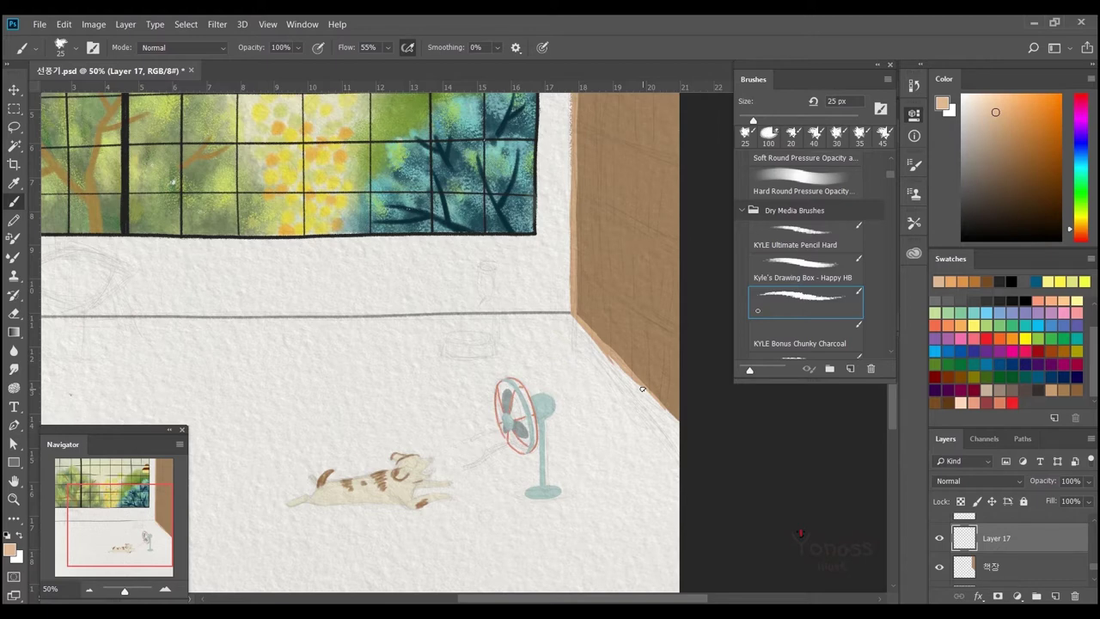
key("f")
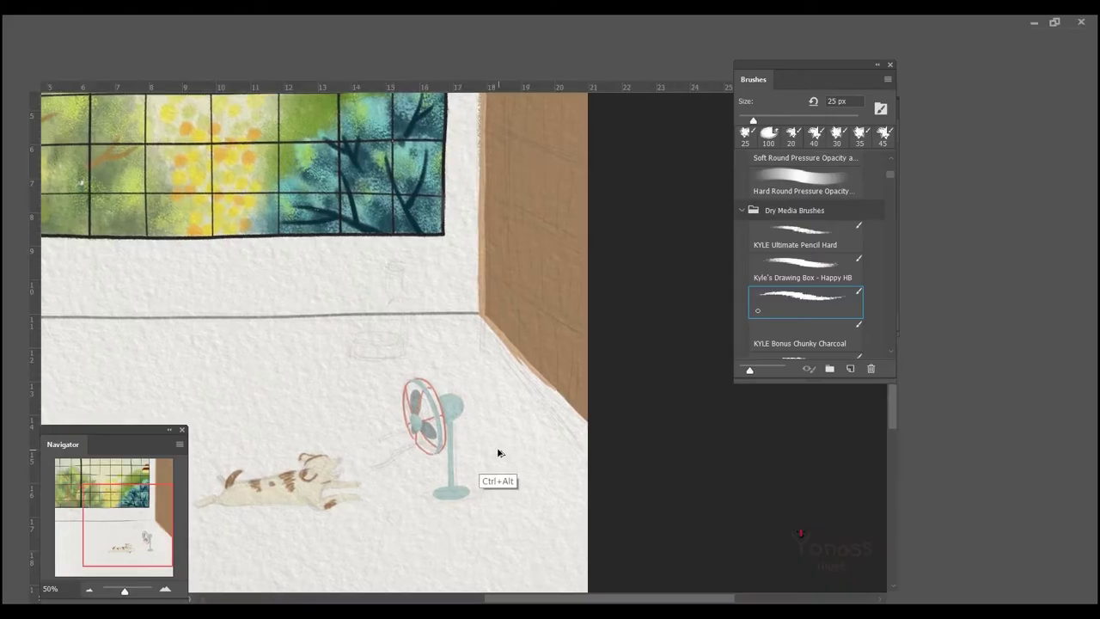
key("f")
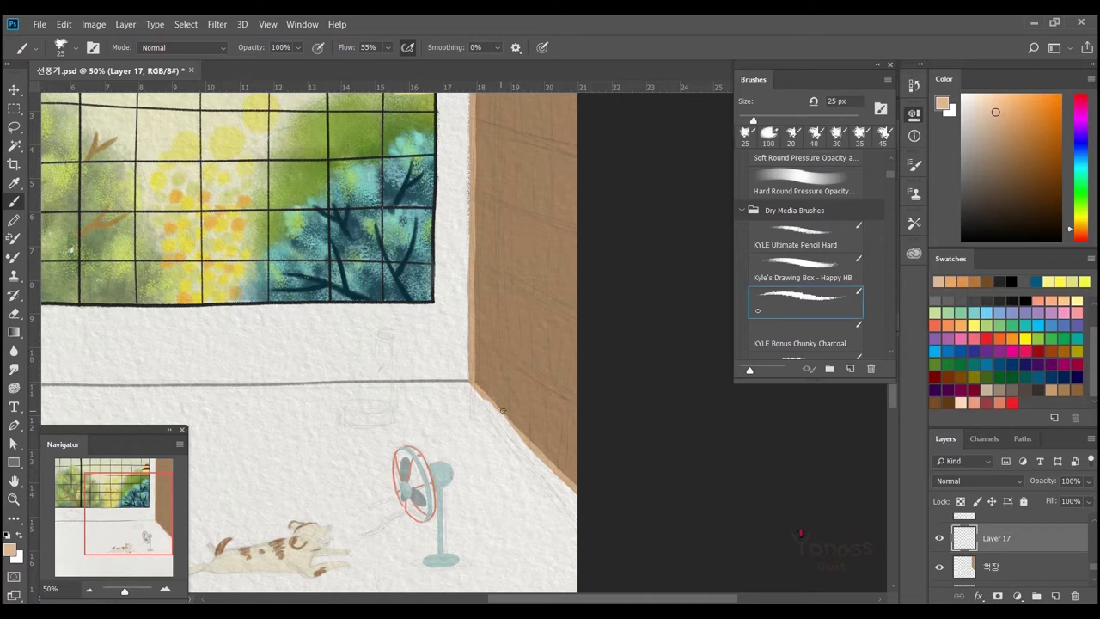
left_click_drag(488, 393, 471, 375)
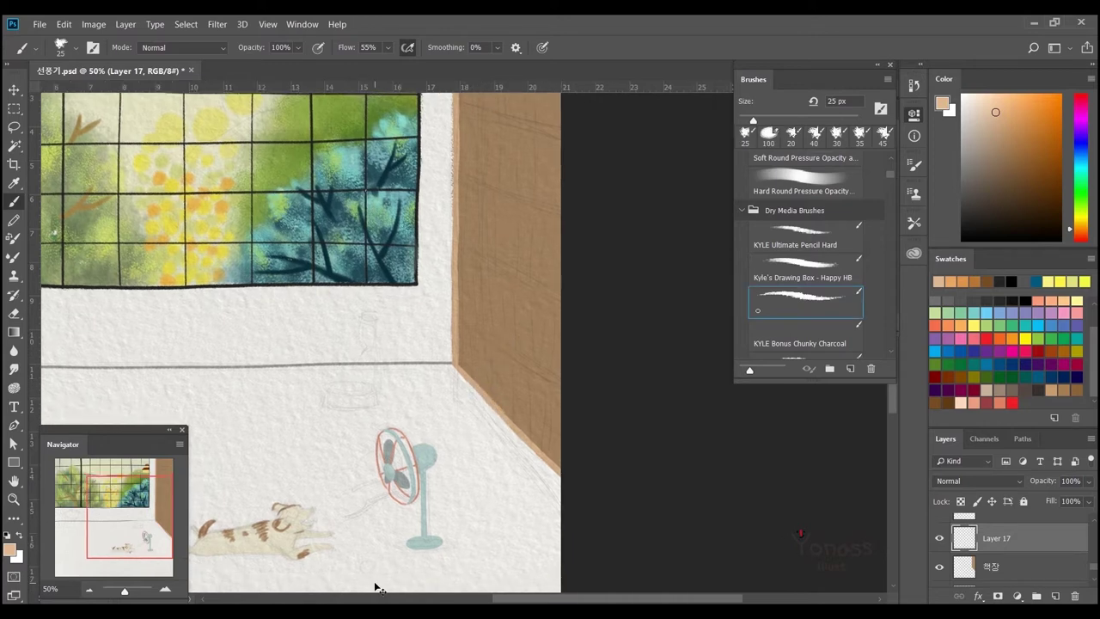
key("ctrl+0")
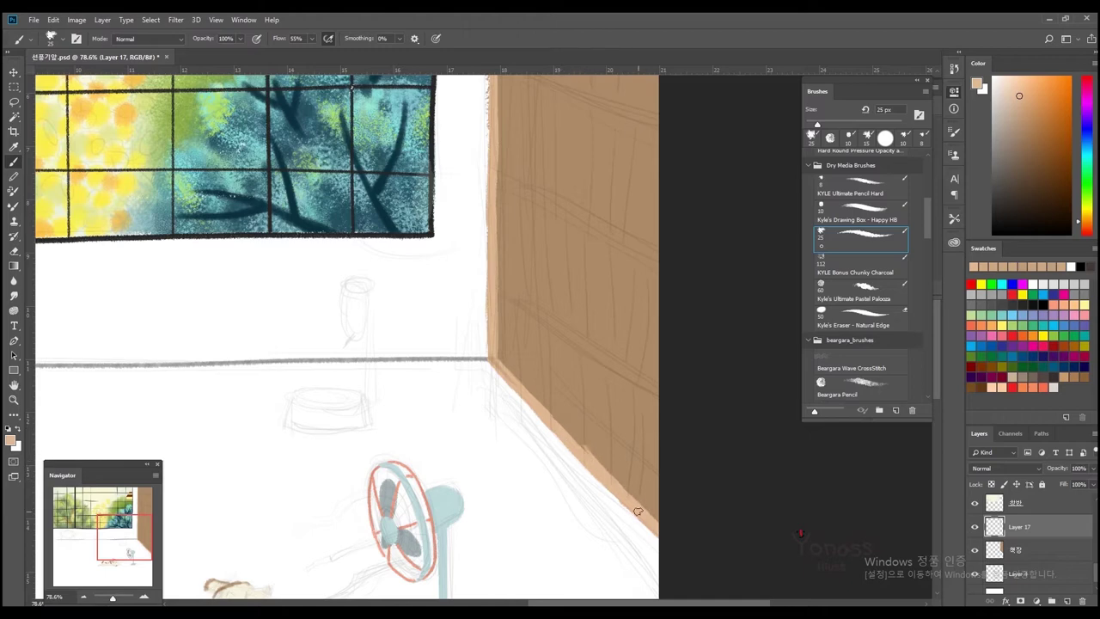
left_click_drag(604, 471, 555, 483)
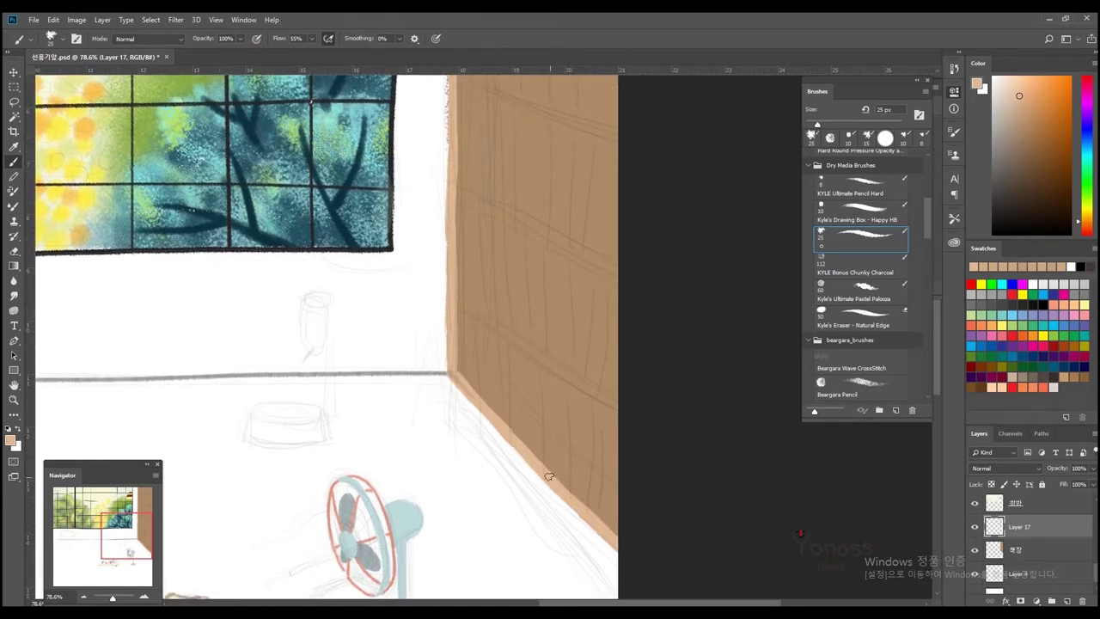
Enlarge the drawing brush to 40 px for the bookshelf's shelf boards
scroll(496, 354, "up", 10)
scroll(496, 354, "left", 2)
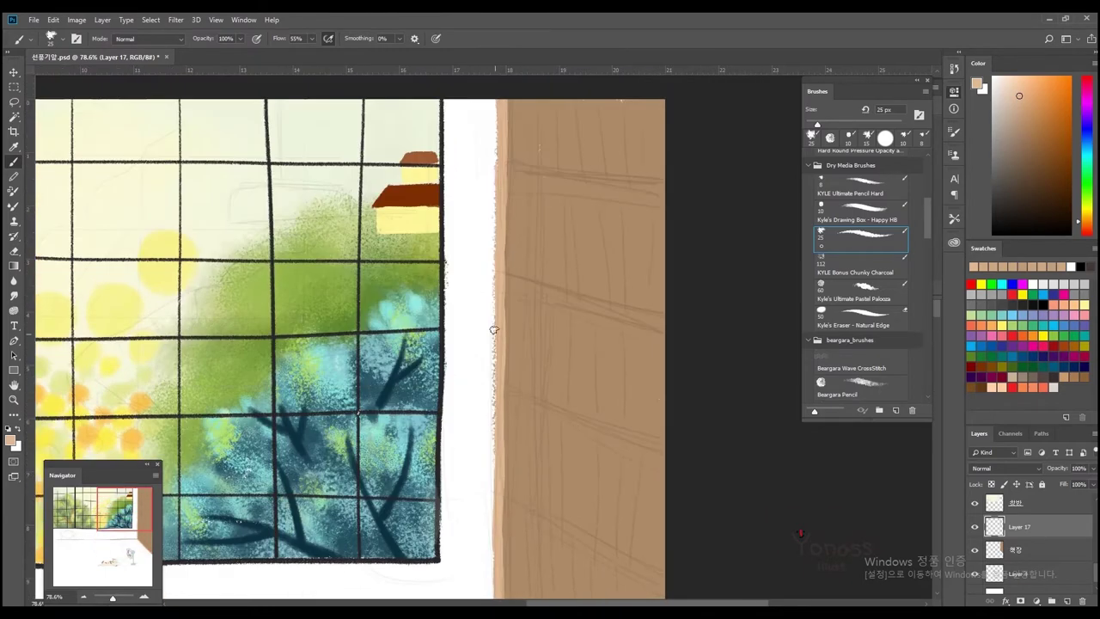
scroll(513, 429, "down", 6)
scroll(513, 454, "left", 1)
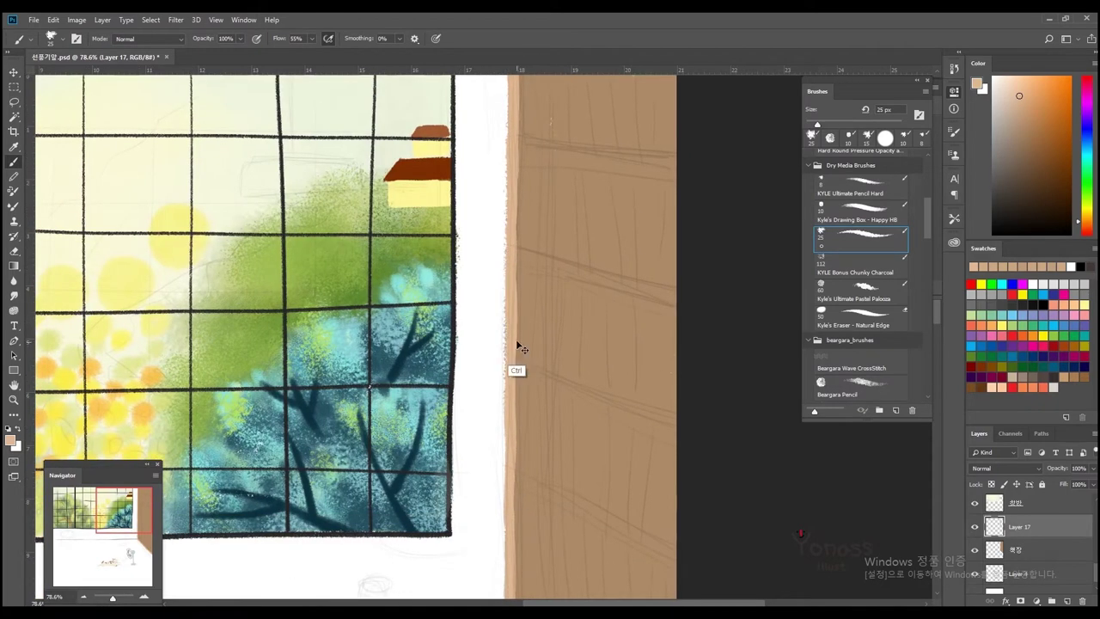
scroll(513, 341, "up", 1)
scroll(513, 341, "right", 2)
key("bracketright")
key("bracketright")
key("bracketright")
Try painting two slanted light tan shelf lines across the middle of the bookshelf
left_click(596, 344, "shift")
key("ctrl+z")
left_click(578, 325, "shift")
key("ctrl+z")
left_click(617, 348, "shift")
mouse_move(513, 275)
left_mouse_down()
mouse_move(537, 313)
mouse_move(537, 393)
left_mouse_up()
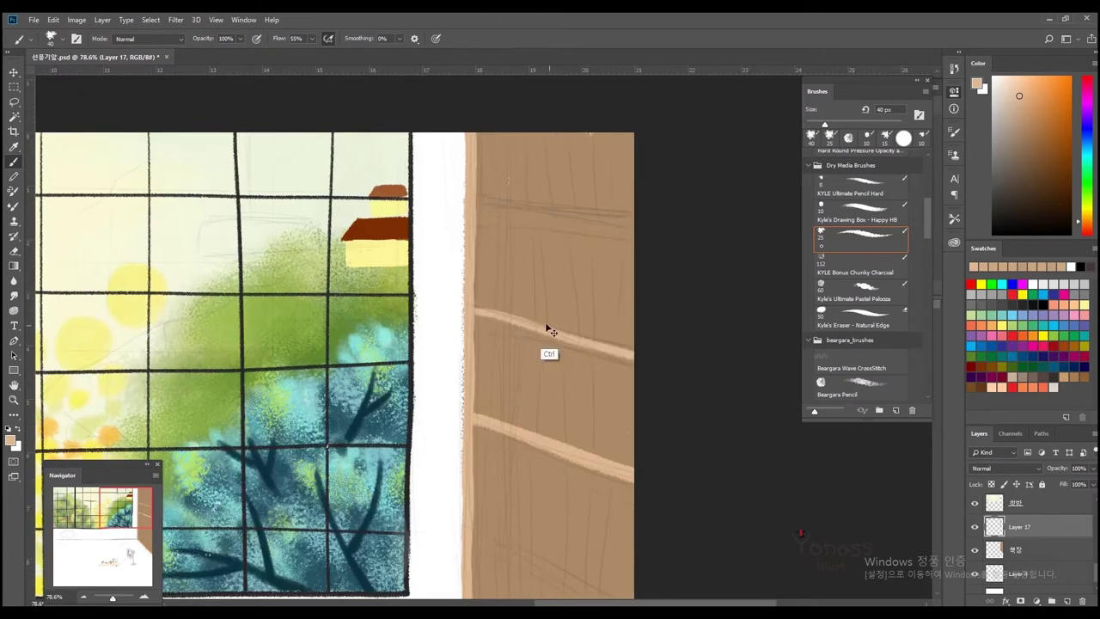
Try adding light tan shelf lines across the upper part of the bookshelf
left_click(467, 300, "shift")
key("ctrl+z")
left_click(467, 300, "shift")
scroll(704, 322, "up", 3)
scroll(705, 322, "left", 1)
key("ctrl+z")
left_click(664, 315, "shift")
key("ctrl+z")
left_click(688, 321, "shift")
Try adding a more steeply slanted light tan shelf line across the lower part of the bookshelf
scroll(550, 344, "down", 4)
scroll(486, 283, "right", 1)
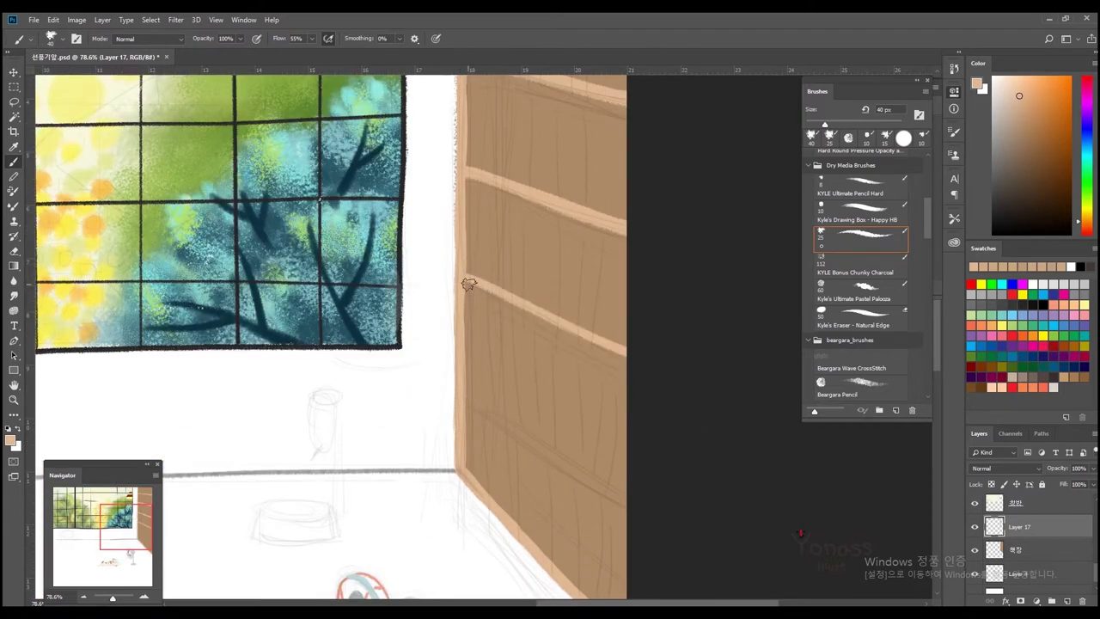
scroll(447, 298, "down", 1)
scroll(448, 297, "right", 1)
left_click(441, 295)
left_click(565, 393, "shift")
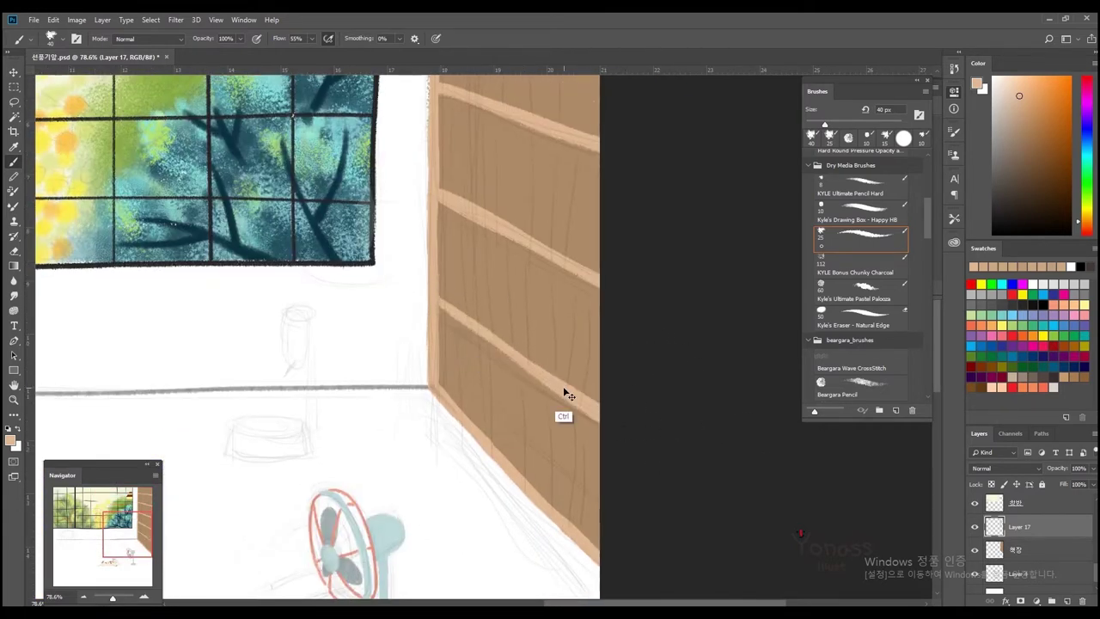
Try thickening the lowest light tan shelf line on the bookshelf
scroll(706, 382, "up", 2)
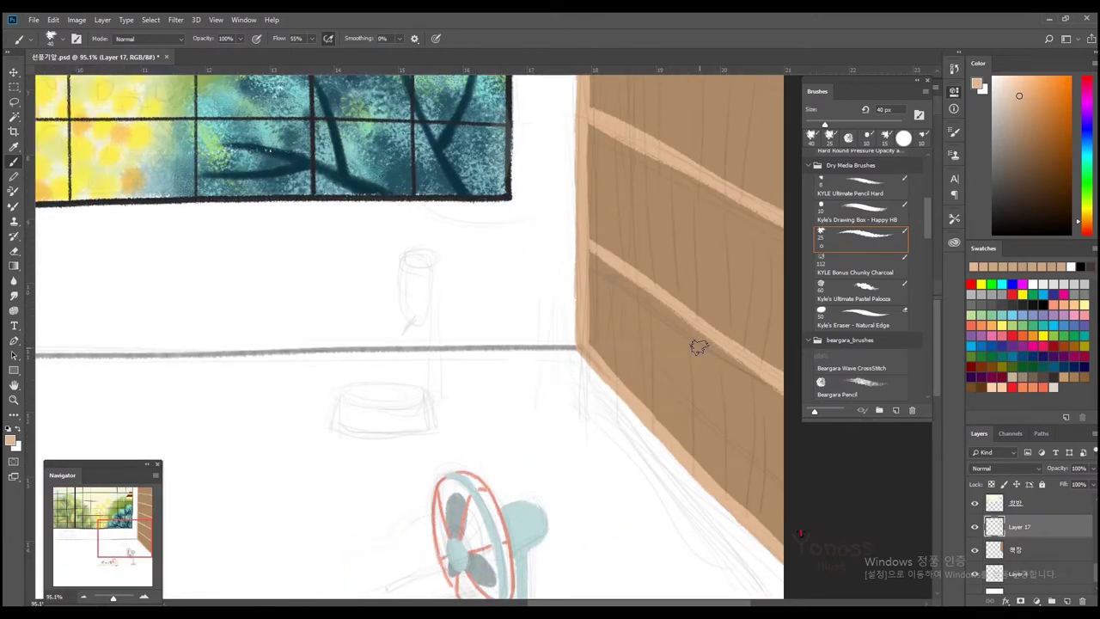
scroll(659, 387, "down", 1)
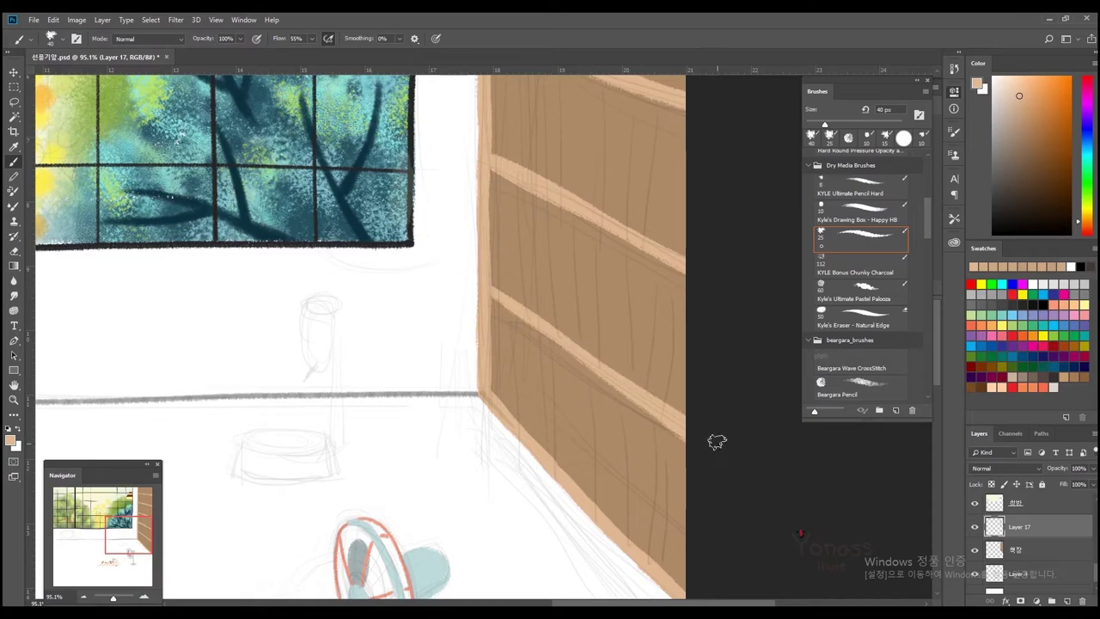
scroll(717, 442, "down", 3)
scroll(725, 395, "down", 1)
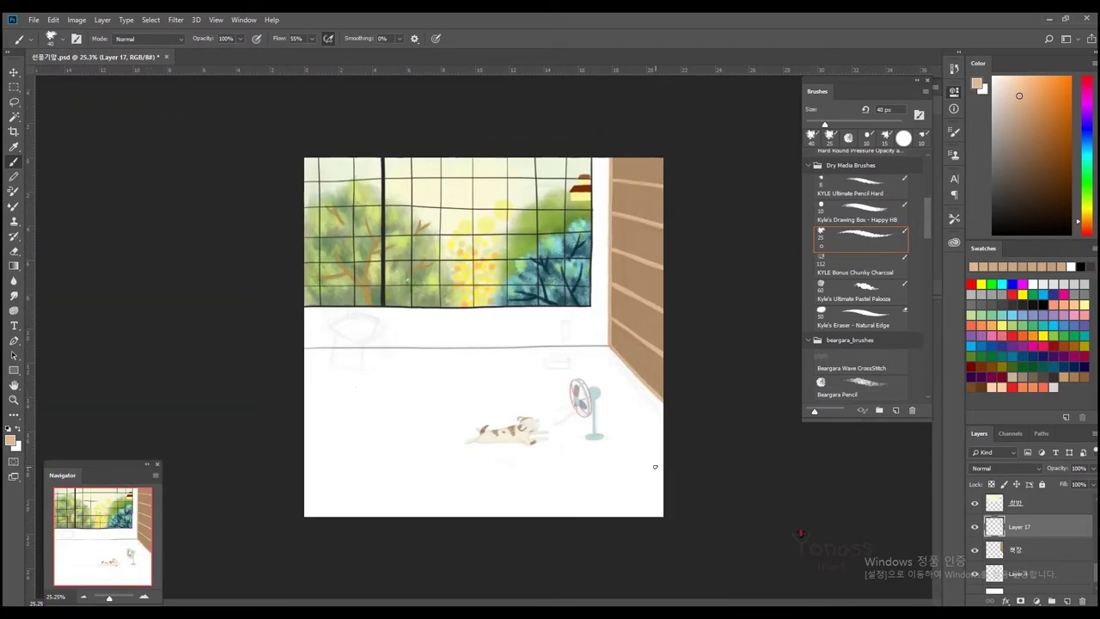
scroll(727, 387, "up", 1)
scroll(731, 384, "up", 1)
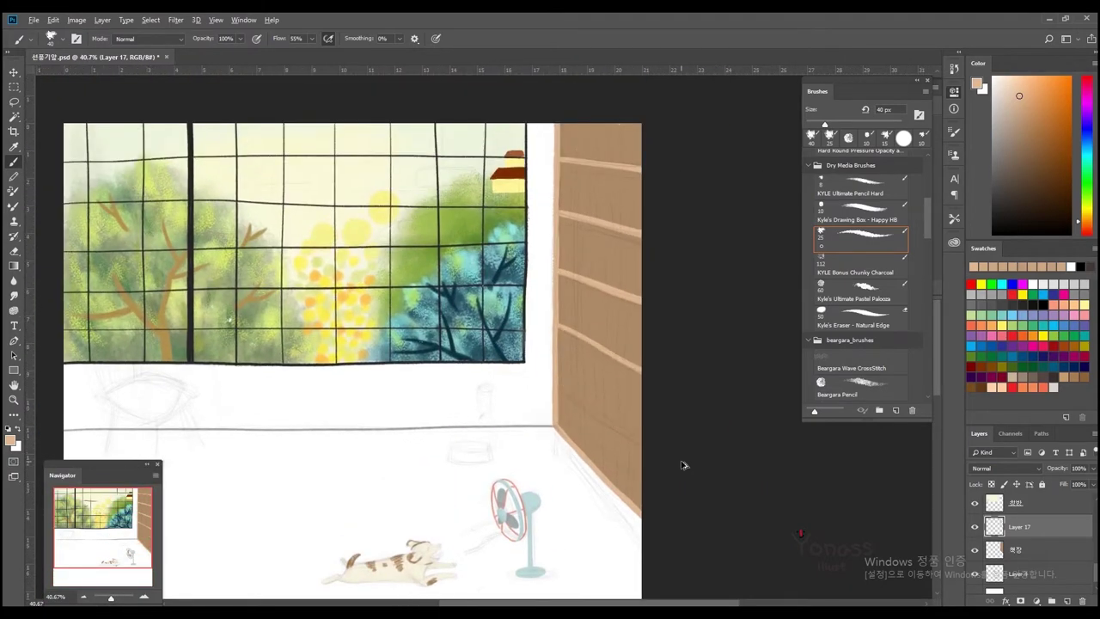
Paint slanted light tan shelf lines for the two lowest shelves of the bookshelf
scroll(692, 232, "down", 3)
scroll(532, 283, "up", 2)
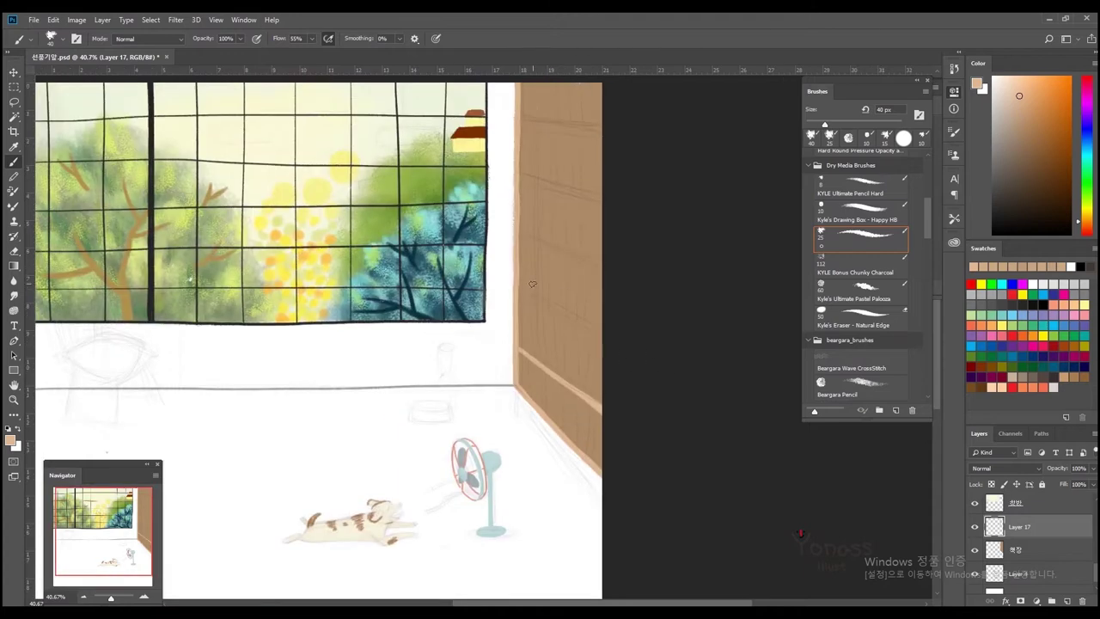
scroll(533, 361, "up", 1)
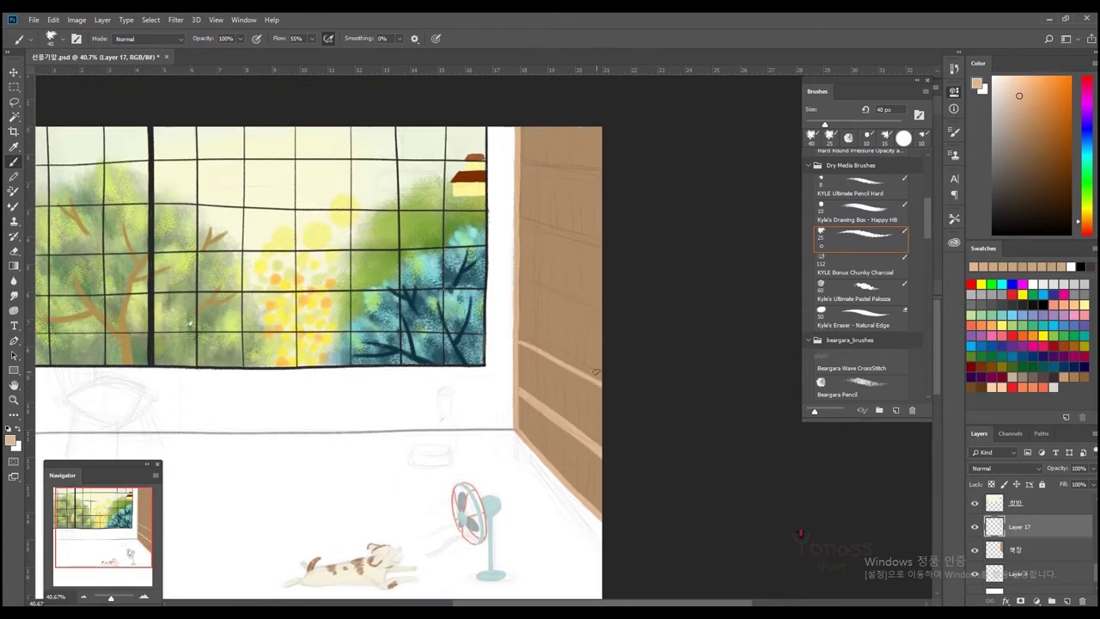
scroll(575, 407, "up", 2)
scroll(593, 412, "down", 1)
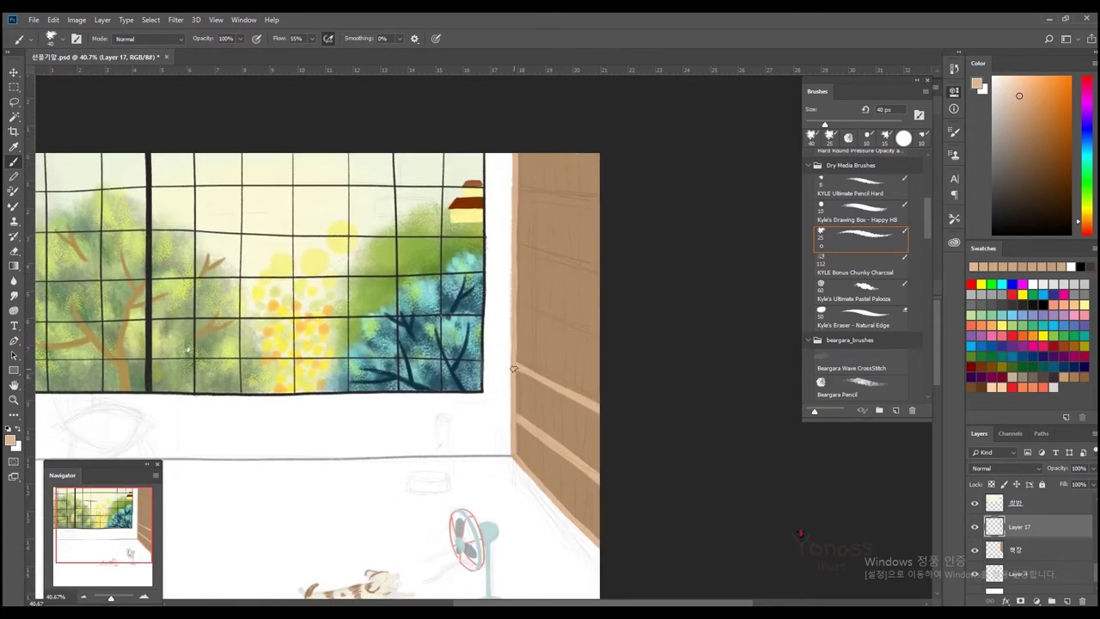
Paint the remaining light tan shelf lines up to the bookshelf's top, flattening their slant toward the upper shelves
scroll(643, 338, "up", 1)
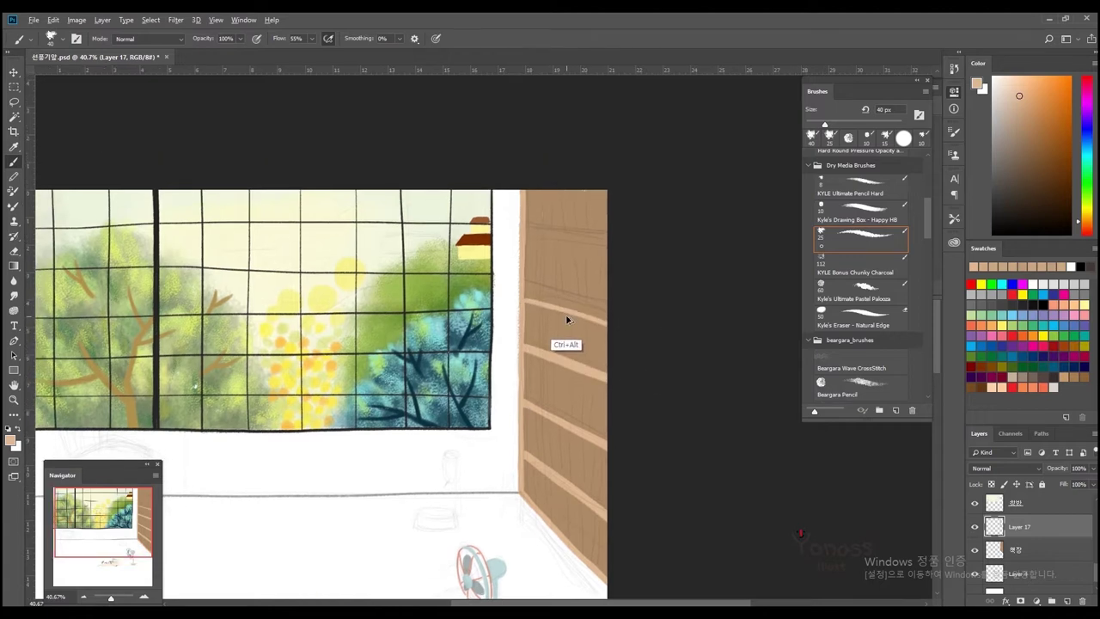
scroll(550, 301, "up", 1)
scroll(618, 246, "up", 1)
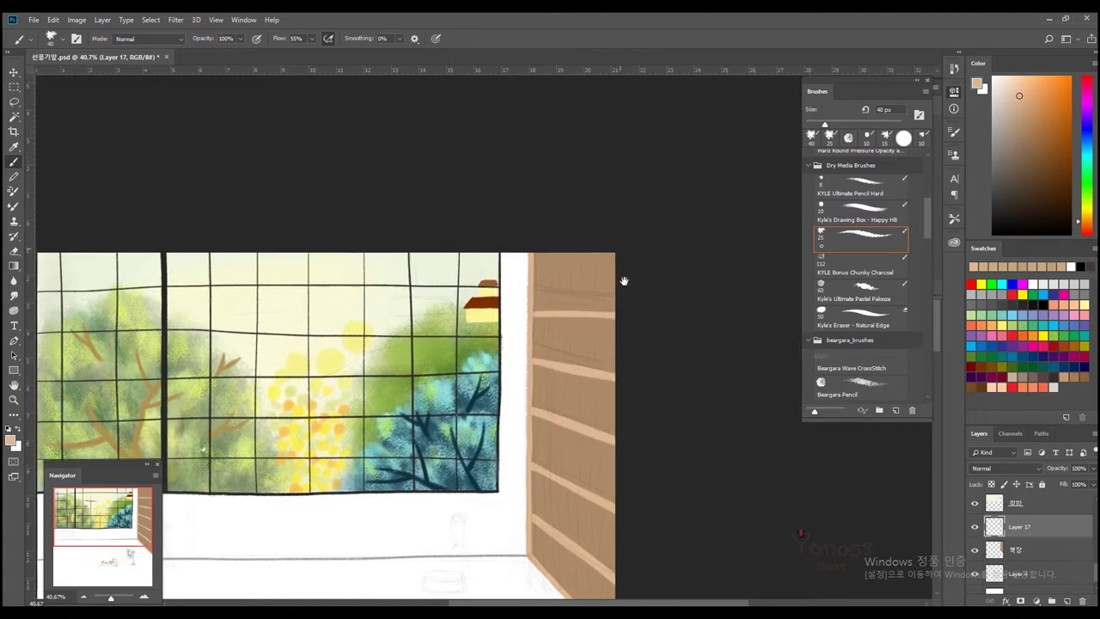
scroll(583, 240, "down", 1)
scroll(617, 219, "down", 1)
scroll(617, 219, "up", 2)
Add a new layer beneath the shelf lines and paint darker brown shading down the bookshelf's inner left side
key("ctrl+shift+alt+n")
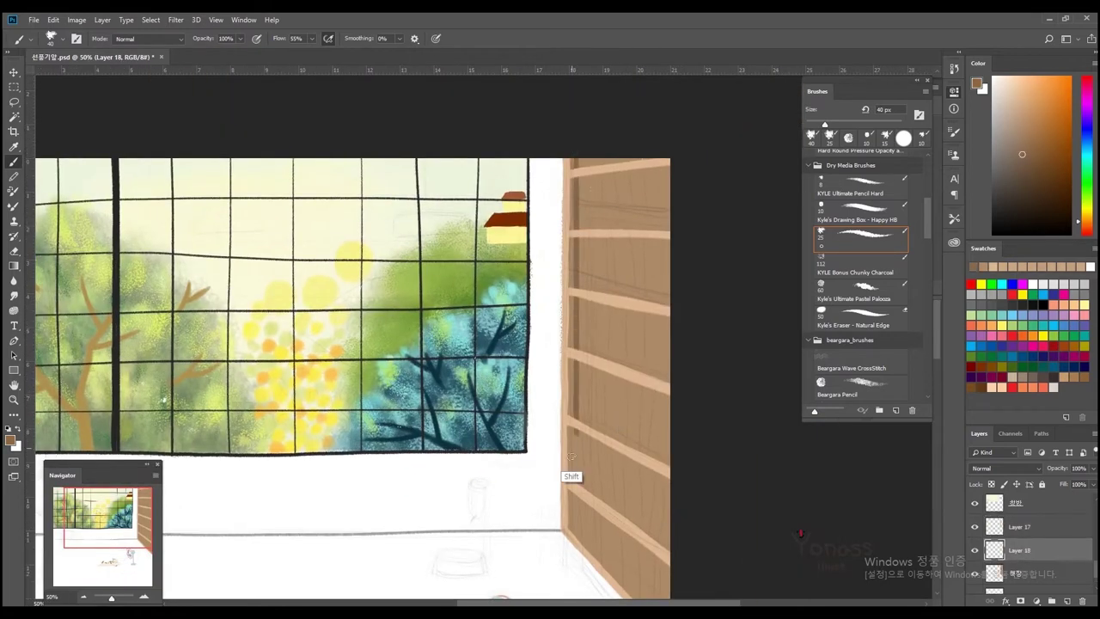
scroll(570, 498, "up", 2)
scroll(569, 220, "down", 5)
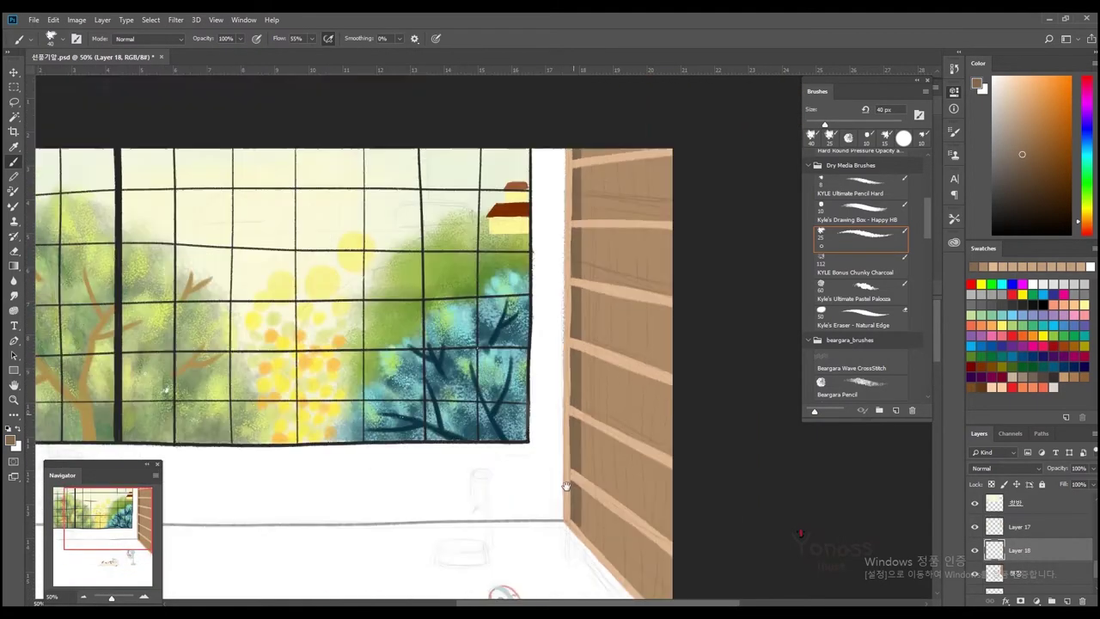
Paint darker brown shading along the edges of the shelf boards
scroll(522, 362, "right", 2)
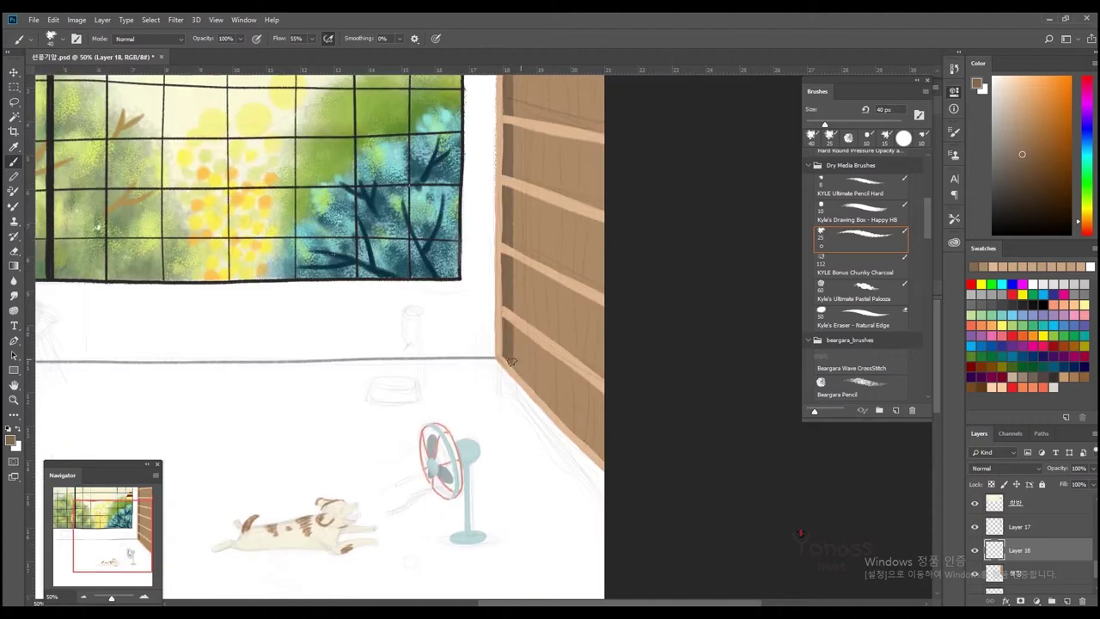
scroll(589, 446, "up", 3)
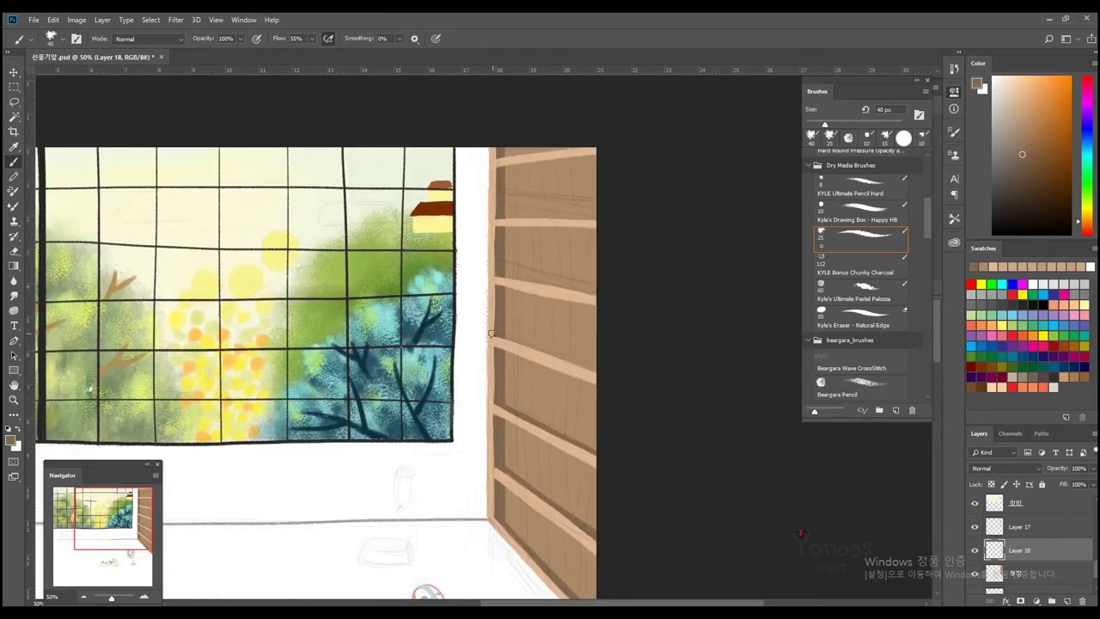
scroll(522, 241, "down", 2)
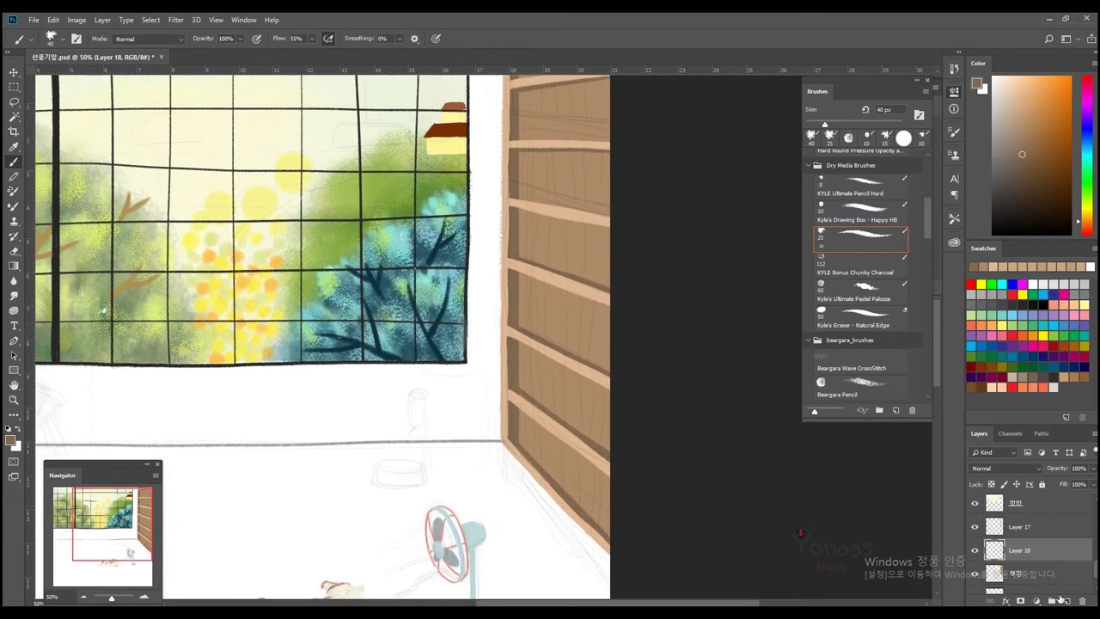
Add a new layer and paint single red book spines, one of them leaning, on three of the middle and lower shelves
left_click(1060, 599)
scroll(579, 329, "down", 1)
scroll(579, 329, "up", 1)
left_click_drag(497, 326, 496, 365)
scroll(503, 341, "up", 1)
left_click_drag(542, 299, 533, 364)
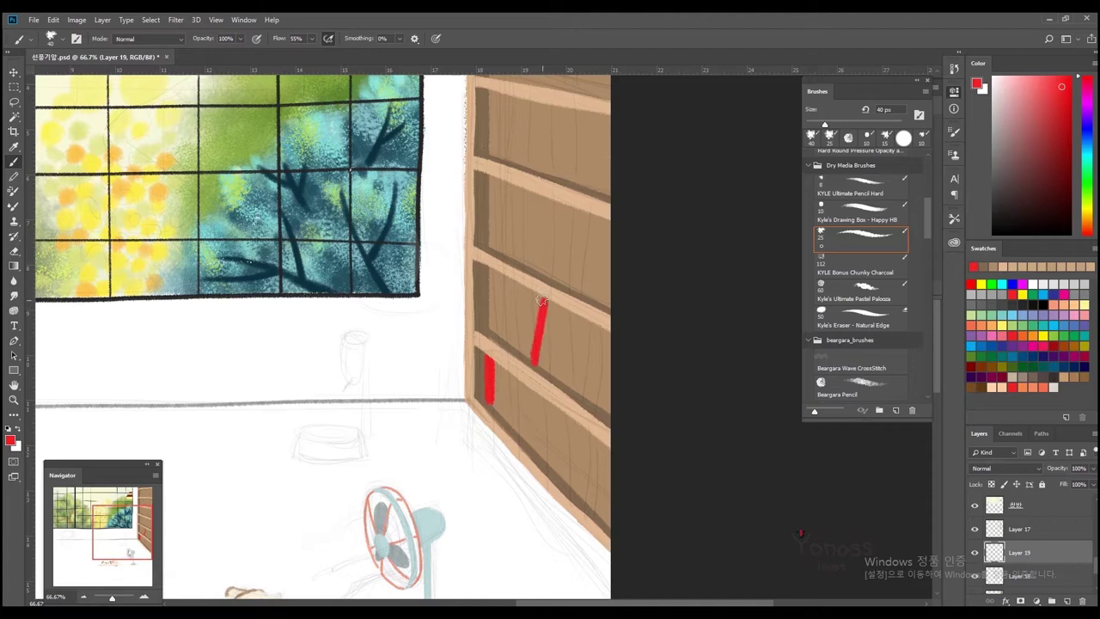
scroll(528, 258, "up", 3)
left_click_drag(507, 222, 507, 278)
scroll(507, 275, "up", 1)
scroll(507, 275, "down", 1)
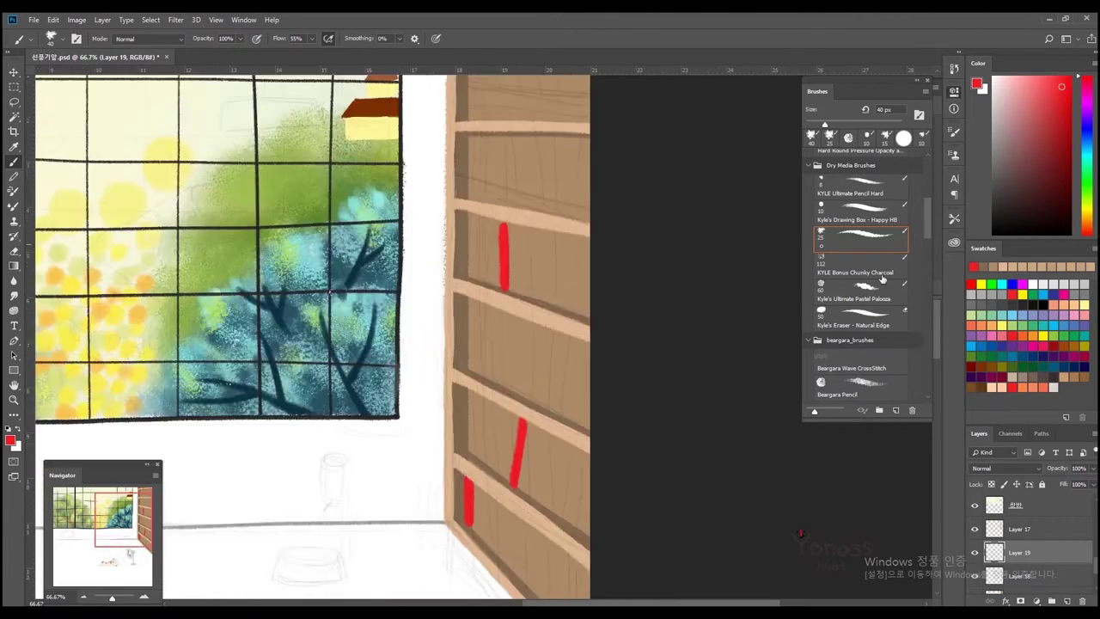
Paint olive-yellow book spines on the middle shelf, the top shelf's right end and the lowest shelf
left_click(515, 250, "alt")
scroll(472, 276, "down", 1)
left_click_drag(472, 276, 471, 327)
scroll(479, 325, "down", 1)
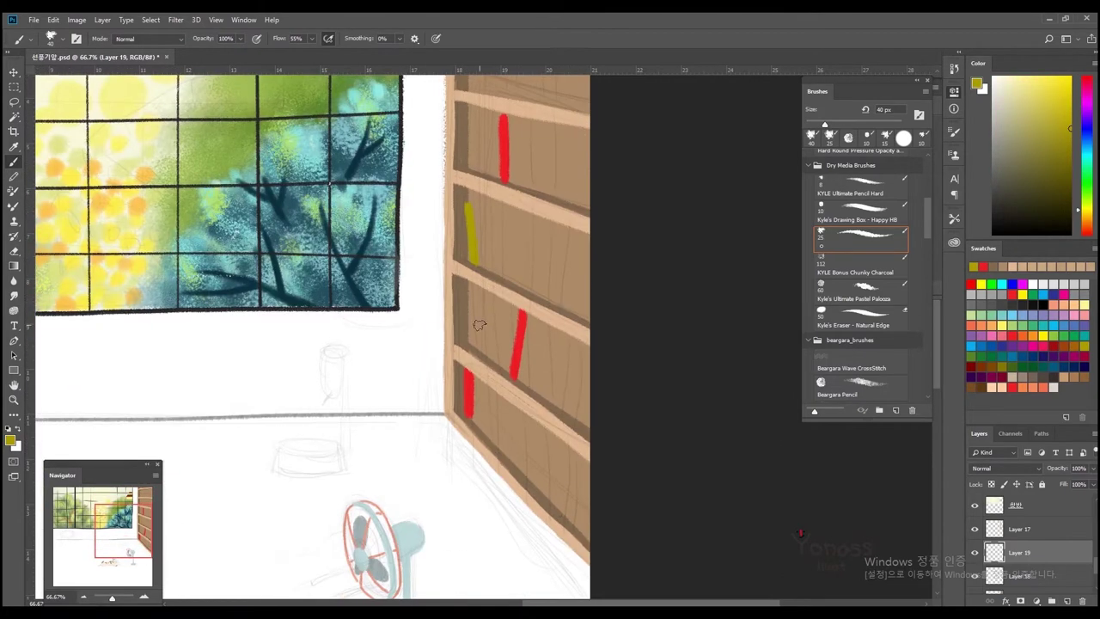
scroll(549, 387, "up", 3)
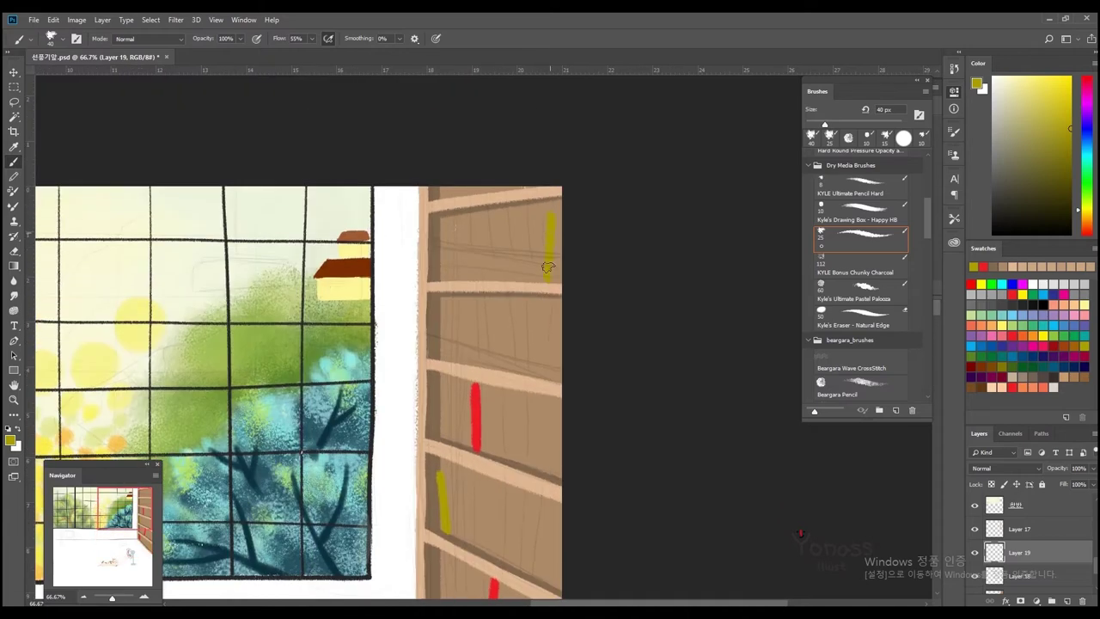
scroll(550, 387, "down", 1)
scroll(550, 343, "up", 1)
Paint two small dark brown pots side by side on the top shelf
left_click(532, 242, "alt")
left_click(526, 241)
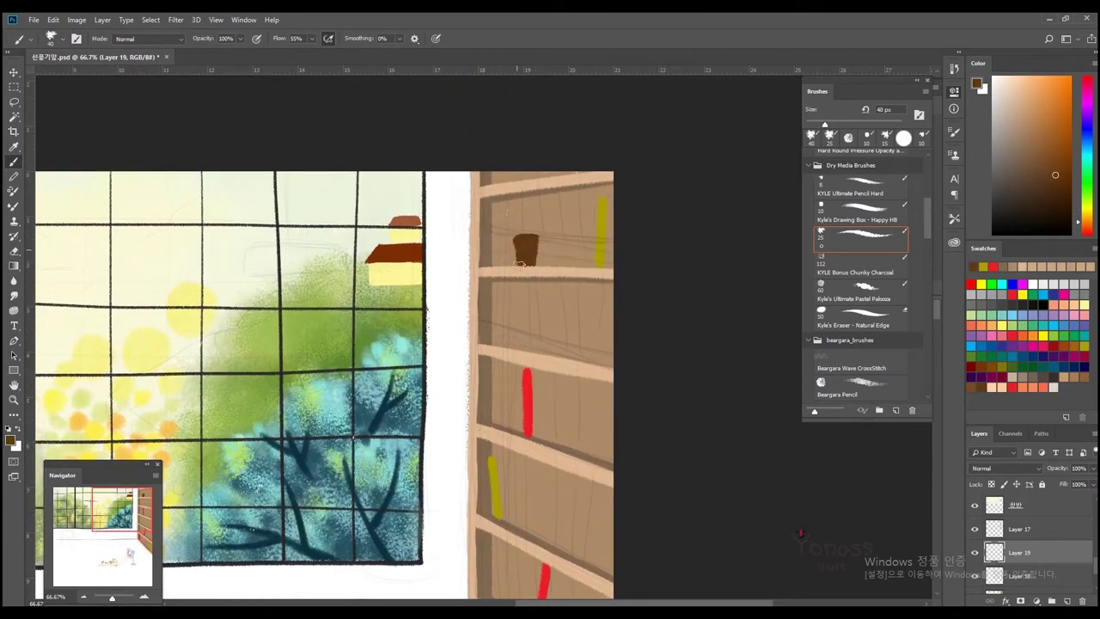
left_click_drag(500, 247, 501, 256)
scroll(490, 241, "down", 1)
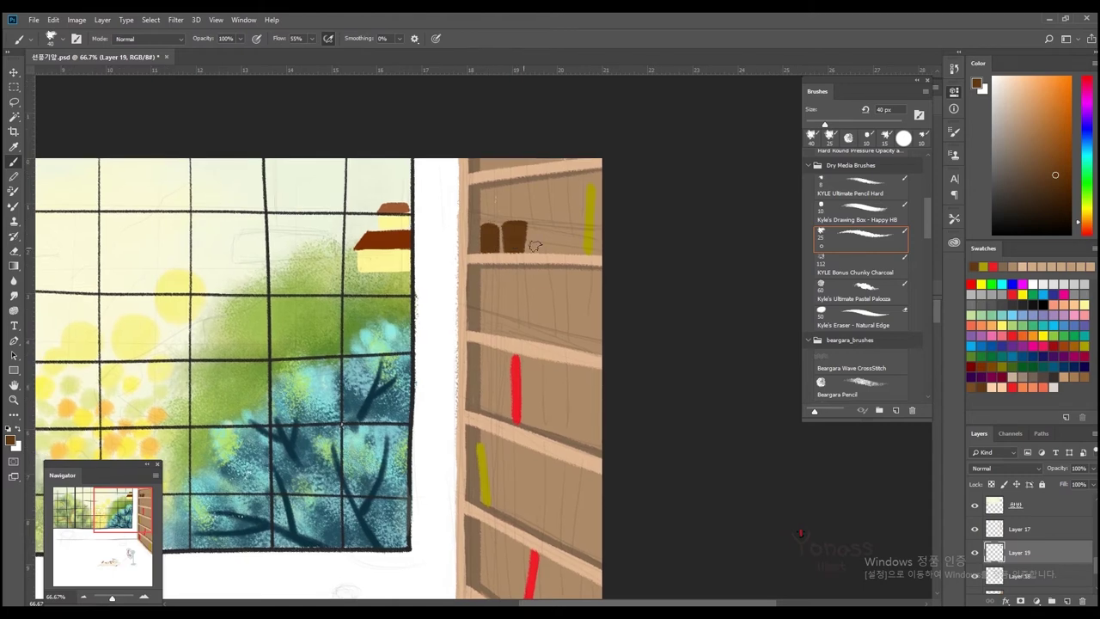
Paint a white block on the top shelf and white book spines beside the red and olive books and on the middle shelves
scroll(486, 250, "right", 1)
key("x")
mouse_move(485, 252)
left_mouse_down()
mouse_move(493, 216)
mouse_move(501, 260)
mouse_move(485, 294)
mouse_move(597, 336)
mouse_move(490, 280)
mouse_move(488, 327)
left_mouse_up()
scroll(494, 249, "up", 1)
scroll(493, 263, "down", 3)
scroll(486, 289, "left", 1)
left_click_drag(472, 256, 471, 303)
scroll(473, 302, "down", 3)
left_click_drag(564, 294, 558, 361)
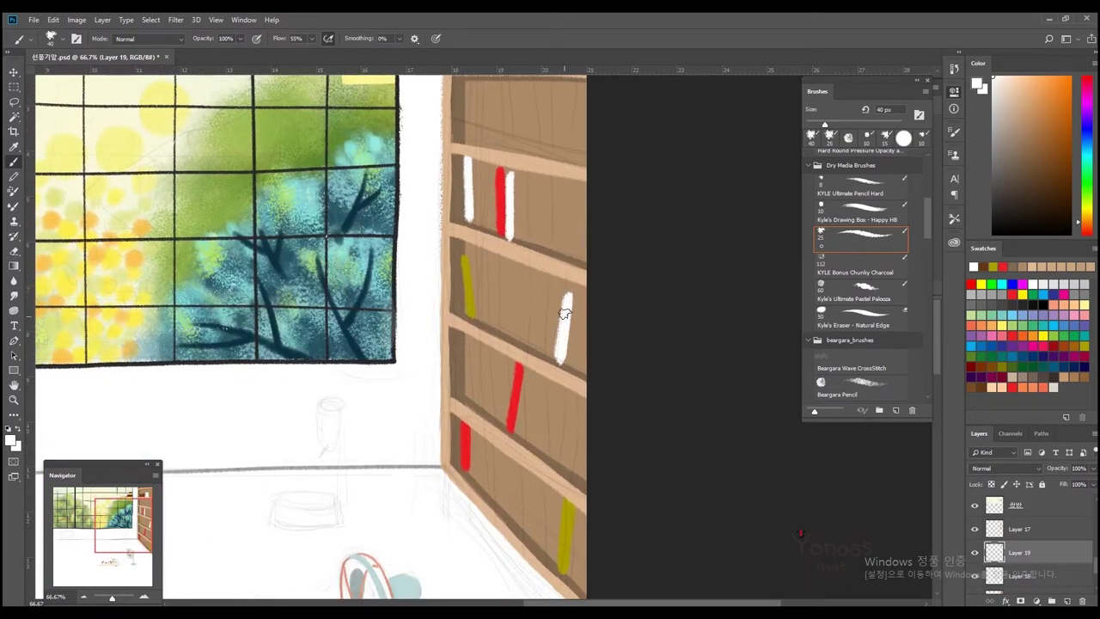
scroll(571, 433, "down", 3)
left_click_drag(570, 432, 570, 489)
scroll(571, 492, "up", 1)
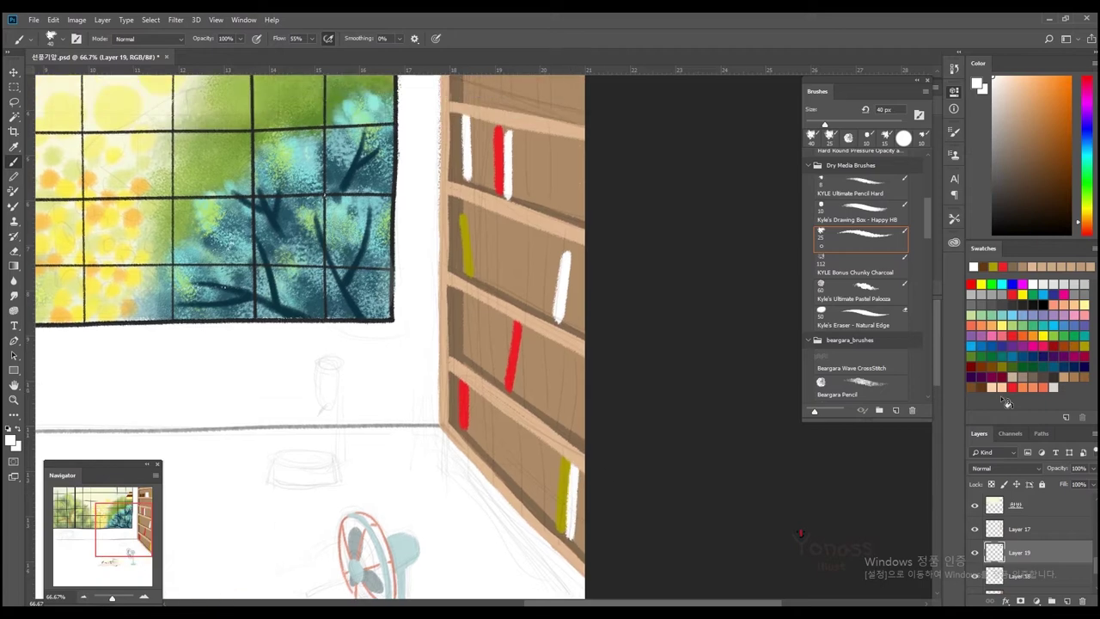
Paint coral book spines beside the existing red, olive and white books, including one on the top shelf
left_click(469, 390, "alt")
scroll(494, 298, "up", 1)
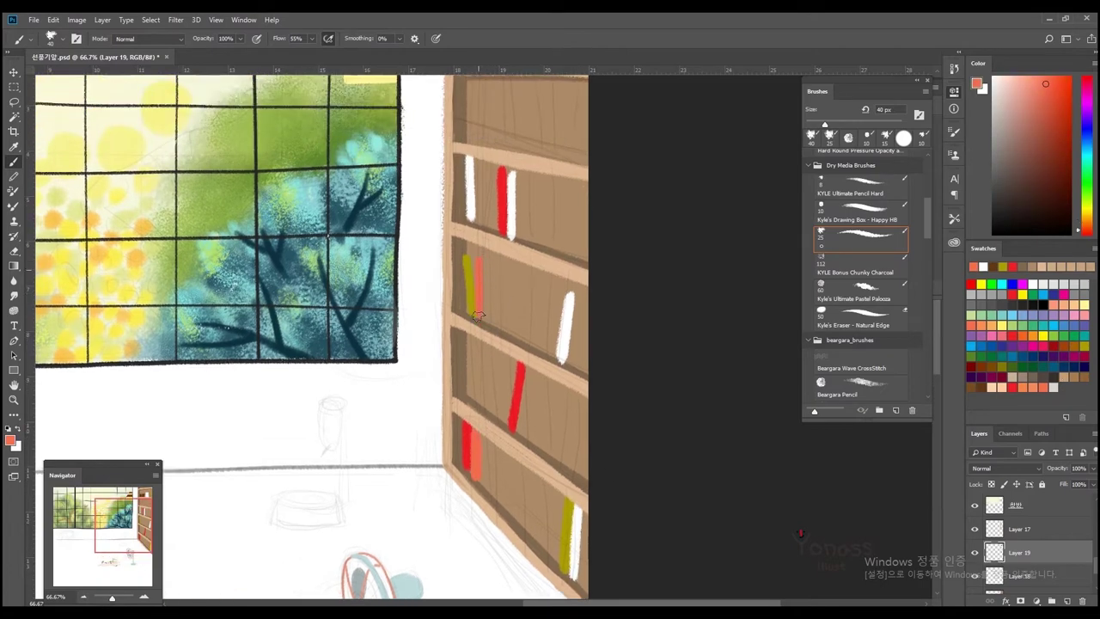
scroll(480, 302, "up", 3)
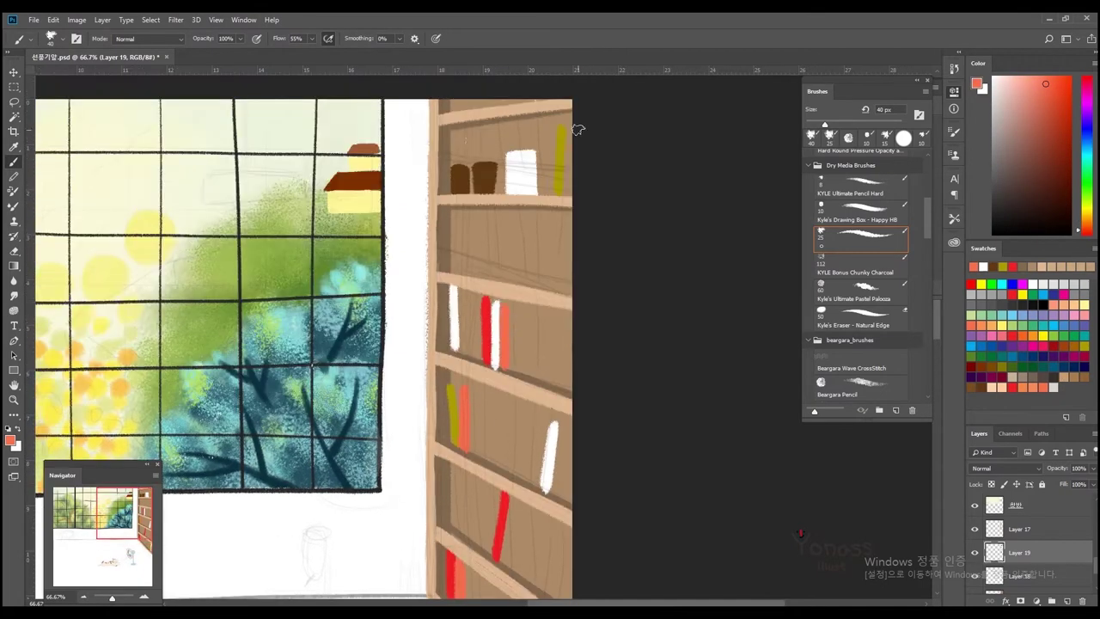
scroll(544, 144, "down", 2)
Paint turquoise book spines beside the coral and red books, plus a leaning one between the white and red books
left_click(348, 206, "alt")
left_click_drag(472, 327, 475, 369)
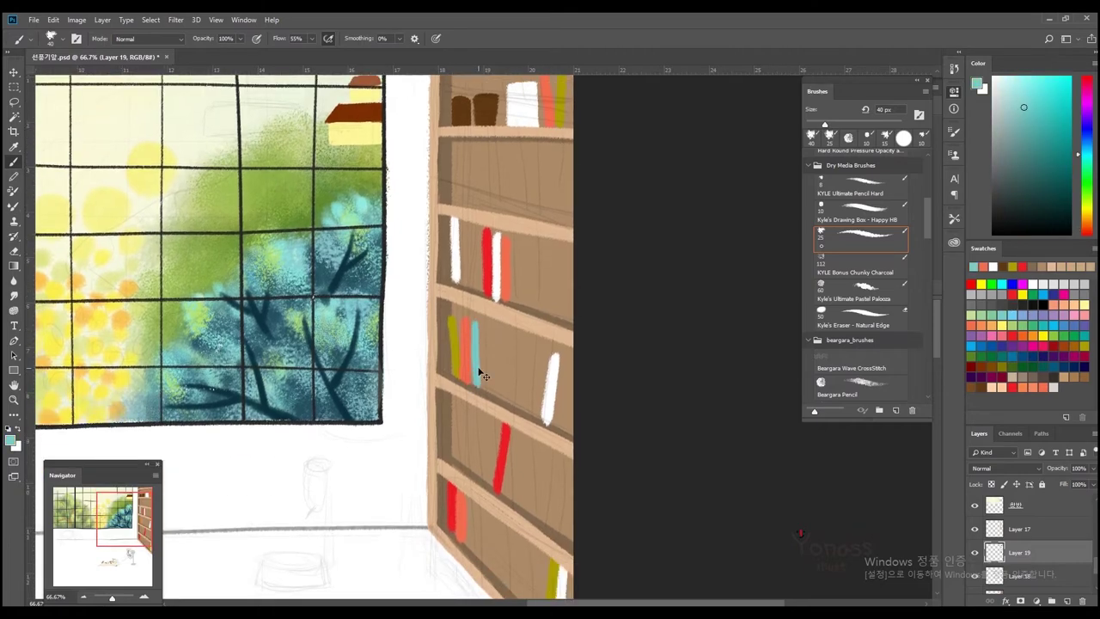
scroll(481, 375, "down", 4)
scroll(481, 376, "left", 9)
scroll(481, 376, "right", 9)
left_click_drag(505, 330, 508, 408)
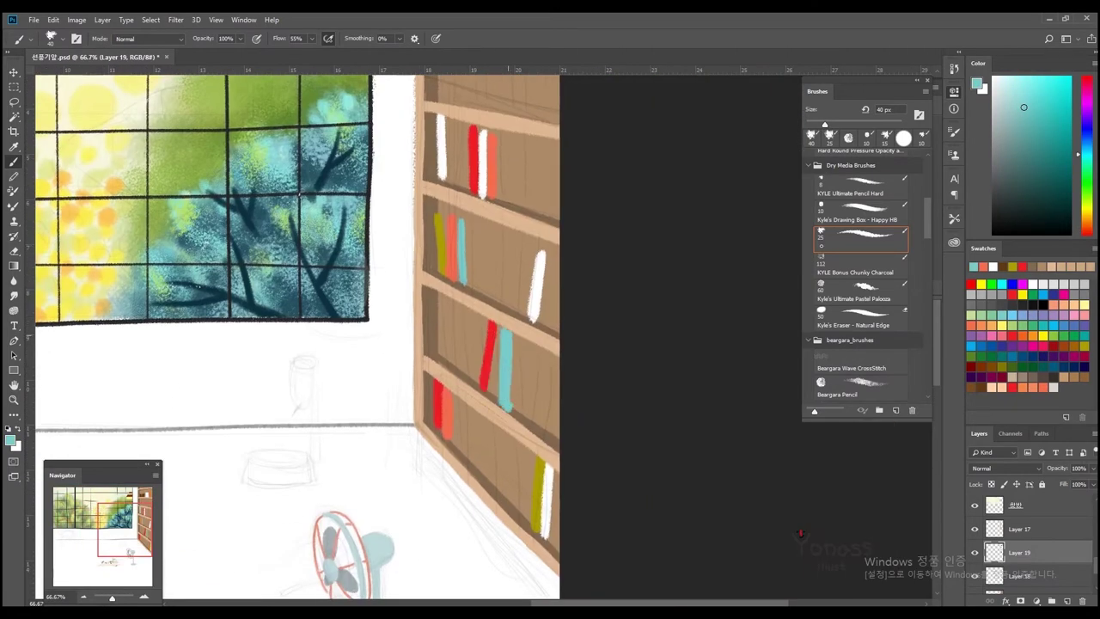
scroll(509, 372, "up", 3)
left_click_drag(439, 251, 458, 311)
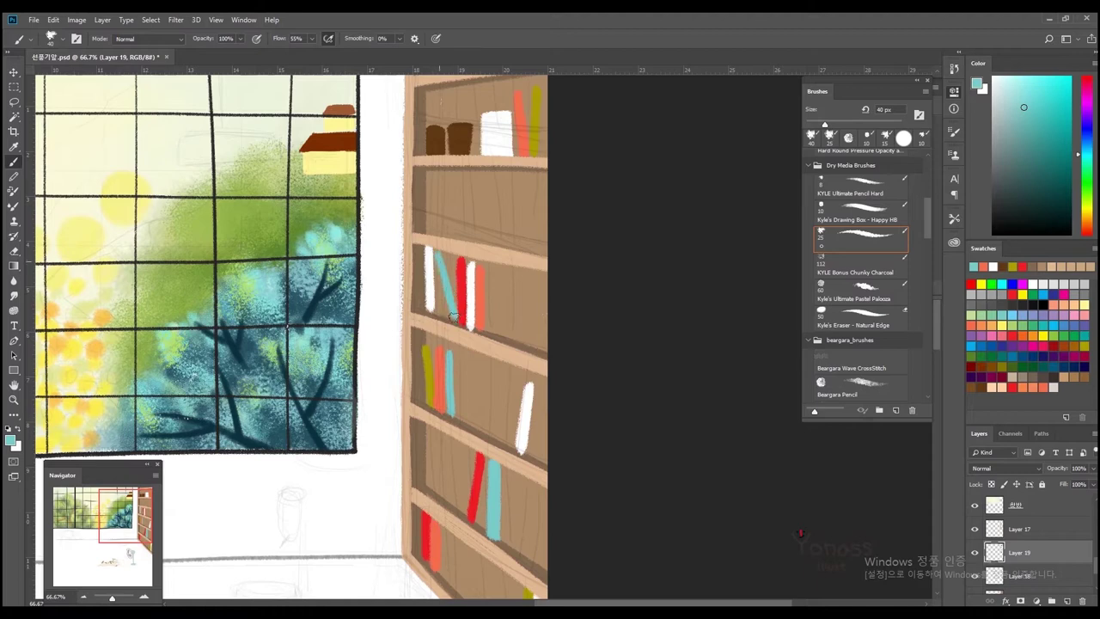
Add turquoise book spines beside the leaning white book, on the two lowest shelves and on the empty second shelf
scroll(514, 368, "down", 2)
left_click_drag(526, 368, 526, 308)
scroll(526, 307, "down", 2)
scroll(526, 308, "left", 1)
left_click_drag(447, 378, 448, 430)
mouse_move(427, 275)
left_mouse_down()
mouse_move(427, 337)
mouse_move(427, 275)
left_mouse_up()
scroll(428, 275, "up", 5)
scroll(427, 275, "left", 1)
left_click_drag(525, 133, 517, 204)
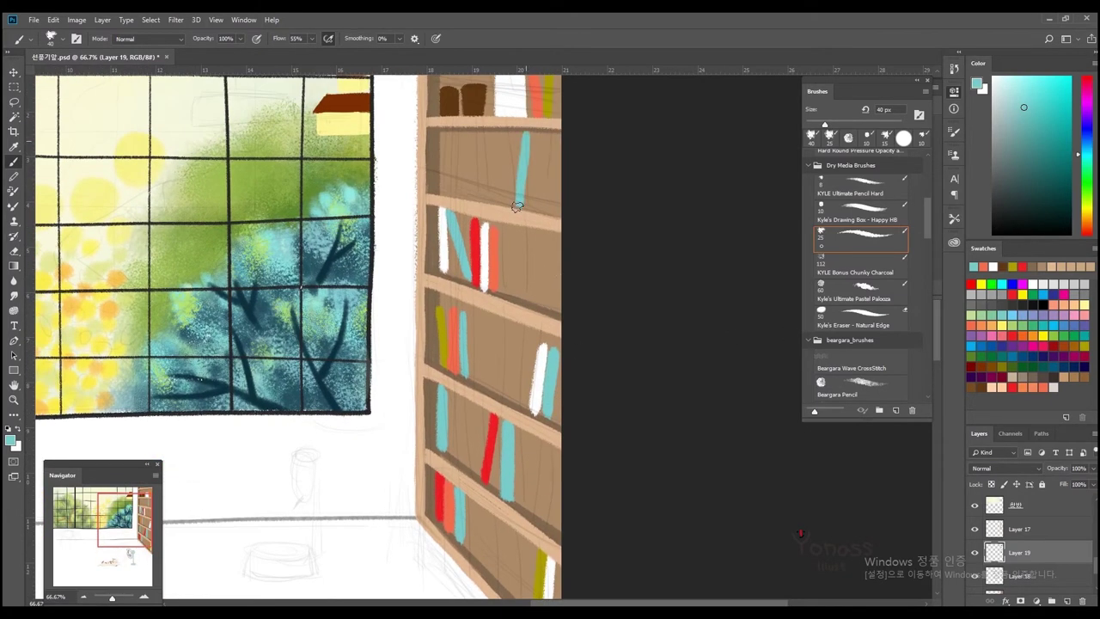
Paint peach book spines on the two lowest shelves and at the left end of the second shelf
left_click(1062, 297)
scroll(530, 464, "down", 2)
scroll(531, 464, "left", 1)
left_click_drag(479, 350, 471, 411)
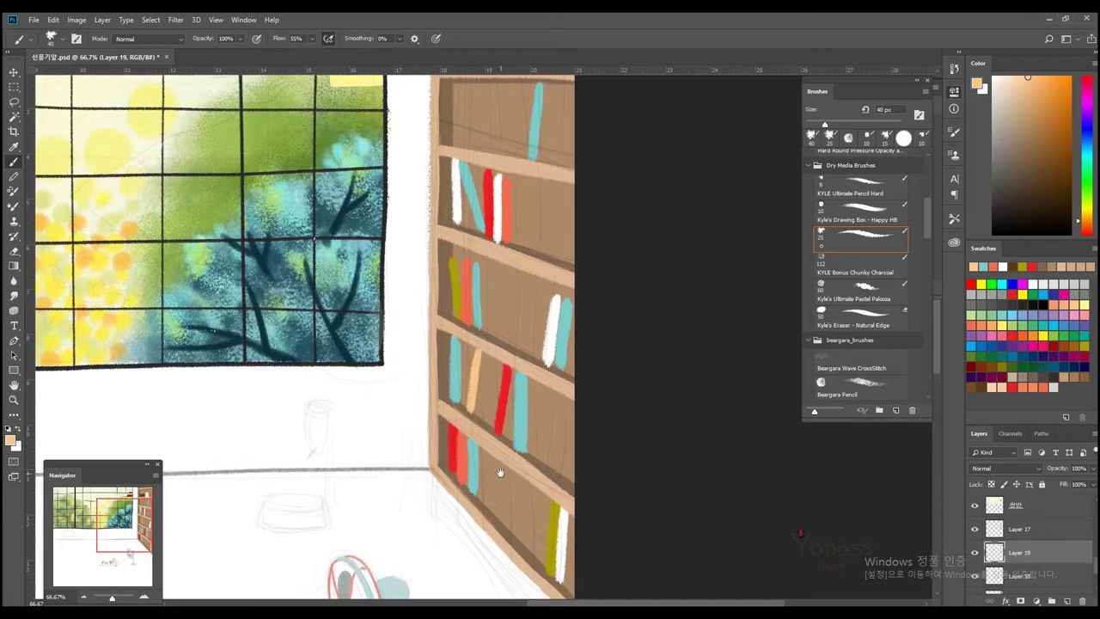
scroll(471, 411, "down", 2)
left_click_drag(545, 457, 537, 519)
scroll(439, 310, "up", 5)
scroll(439, 310, "right", 1)
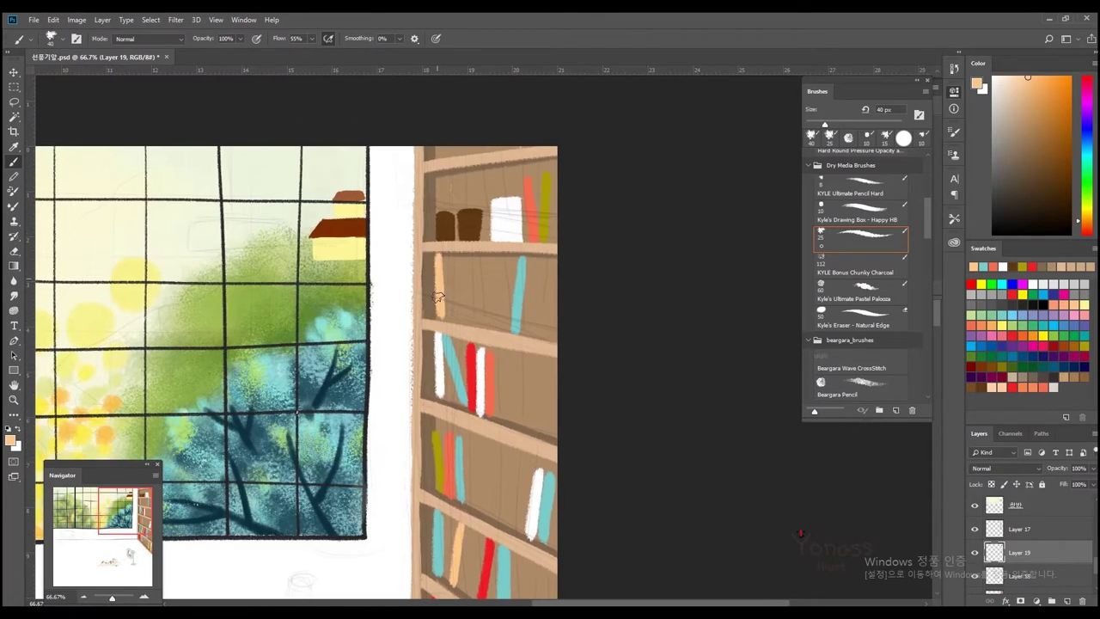
Paint dark charcoal book spines in the gaps between the coloured books on several bookcase shelves
scroll(437, 297, "down", 3)
scroll(437, 297, "left", 1)
left_click_drag(487, 337, 483, 388)
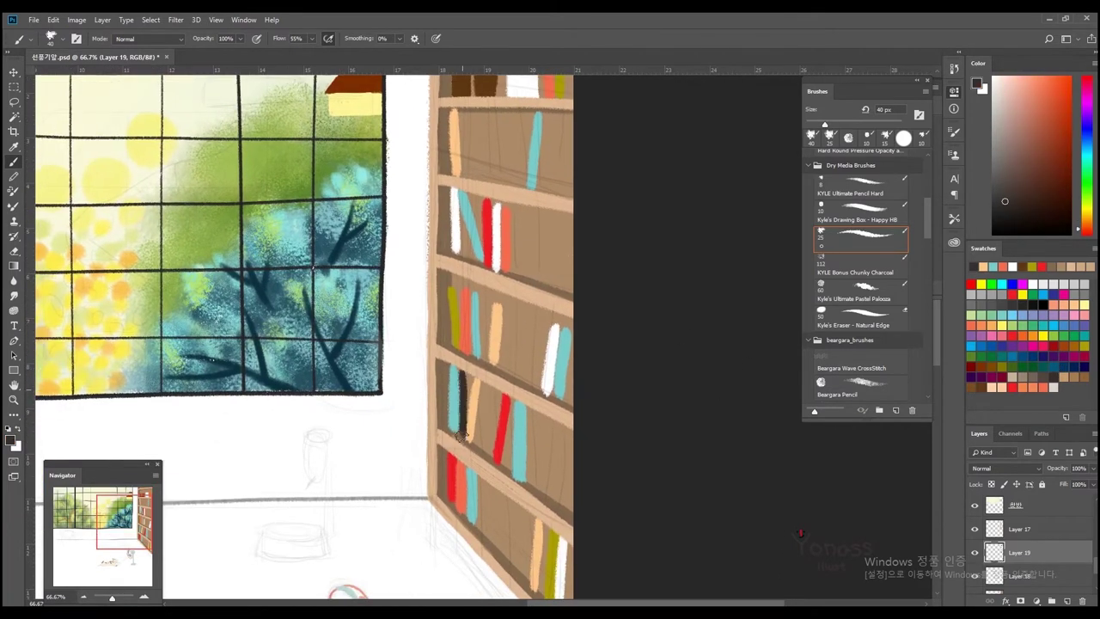
scroll(473, 437, "down", 2)
scroll(481, 447, "up", 10)
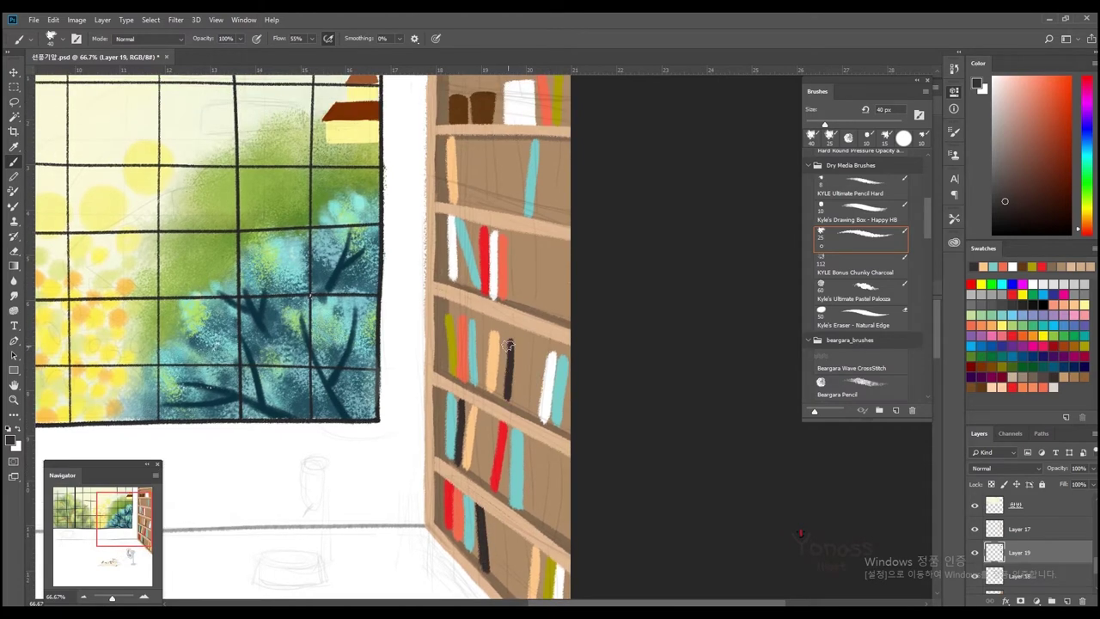
scroll(503, 304, "down", 8)
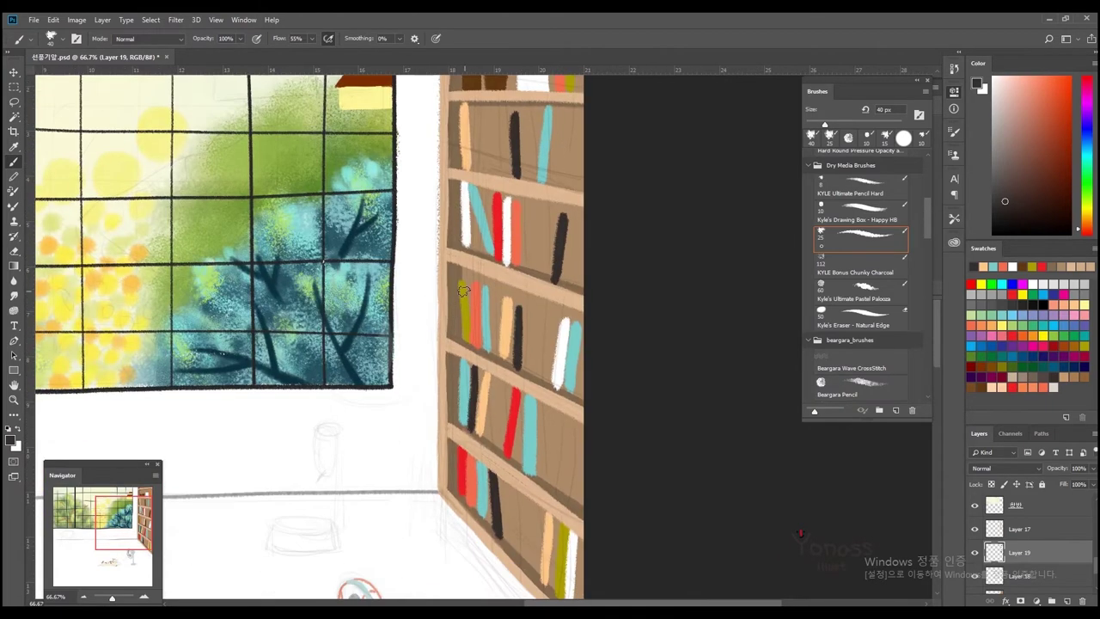
scroll(558, 485, "down", 2)
scroll(558, 485, "up", 3)
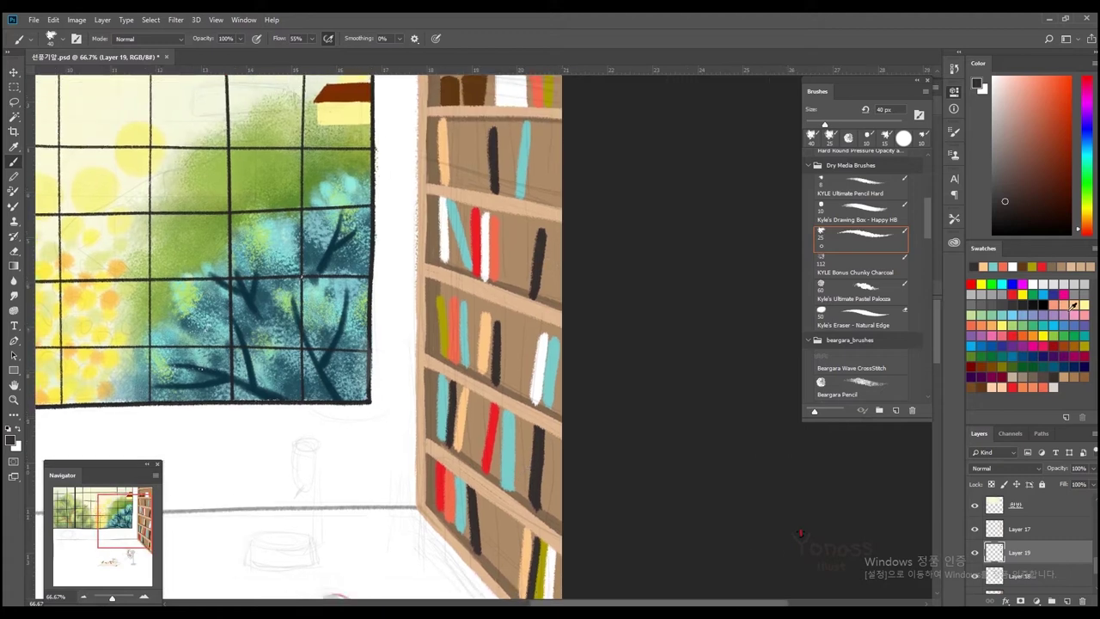
Add purple book spines among the existing books on the bookcase shelves
left_click(988, 329)
left_click_drag(475, 409, 485, 362)
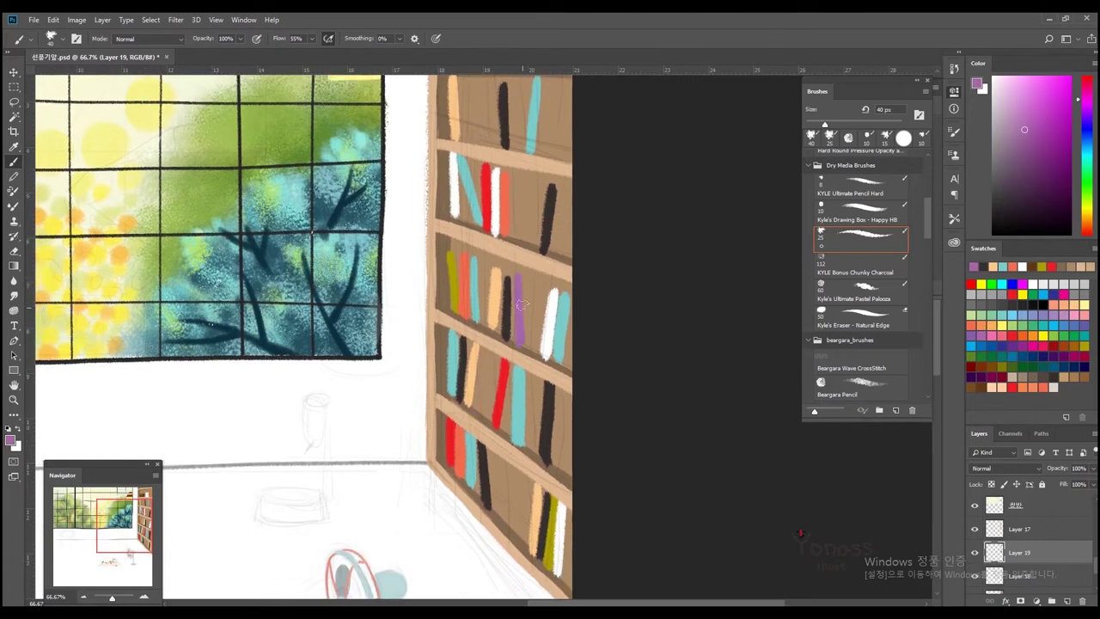
scroll(519, 275, "up", 6)
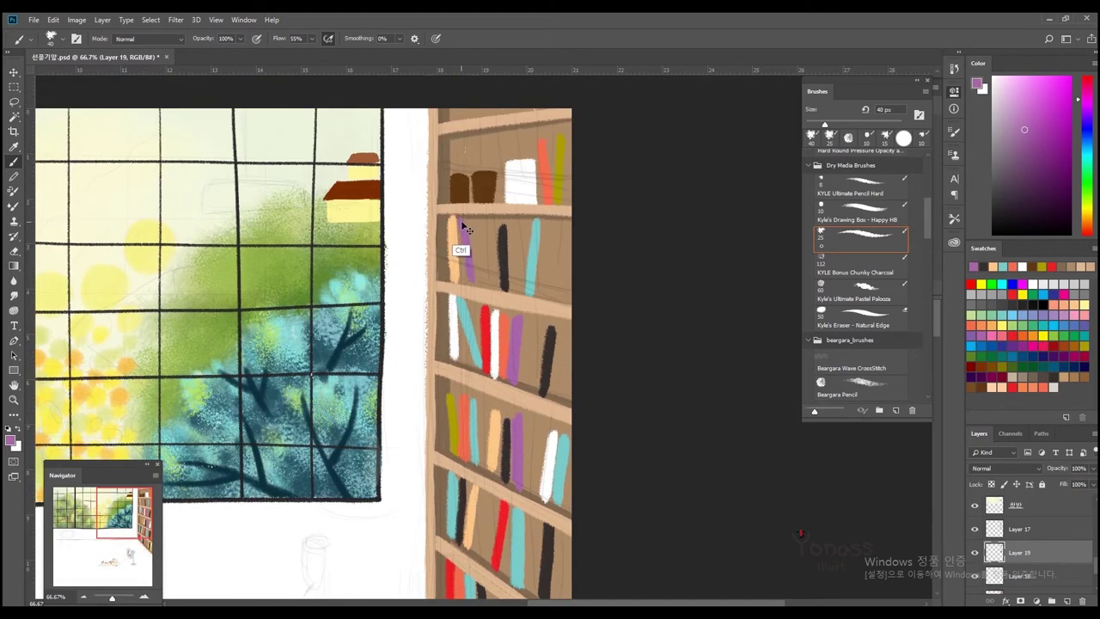
scroll(528, 424, "down", 9)
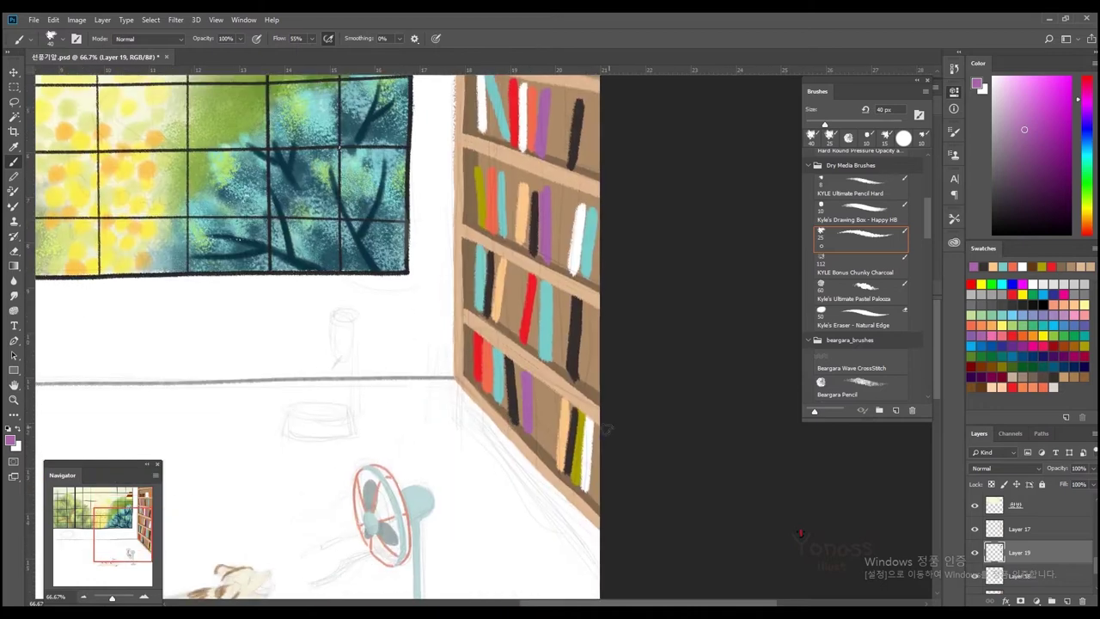
scroll(512, 287, "up", 6)
Paint dark brown book spines into the remaining gaps across the bookcase shelves
left_click(522, 361, "alt")
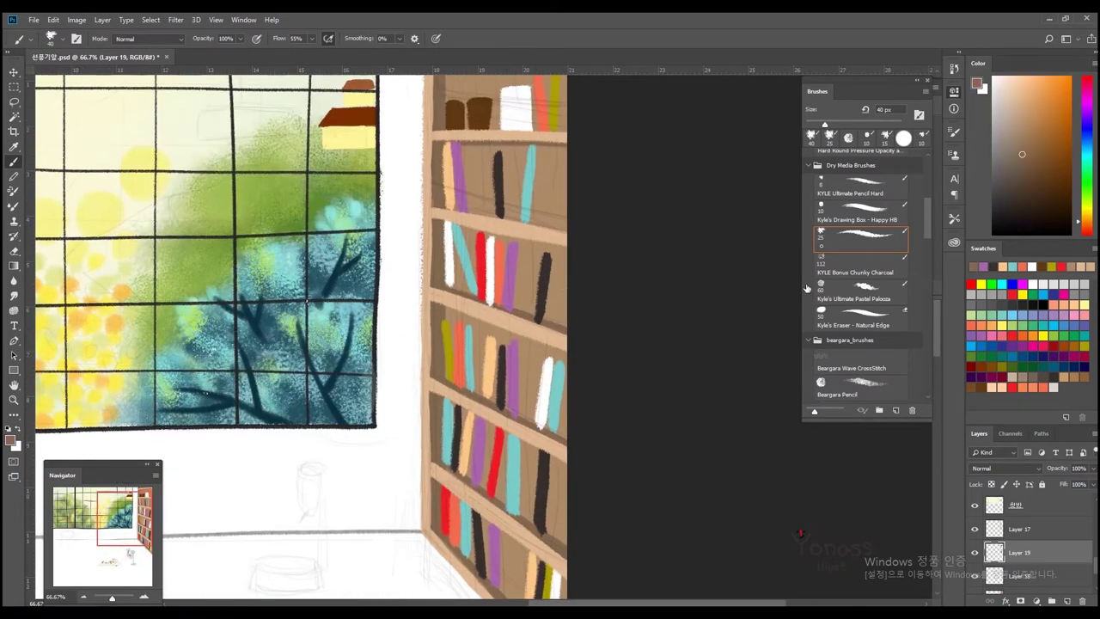
scroll(519, 369, "down", 3)
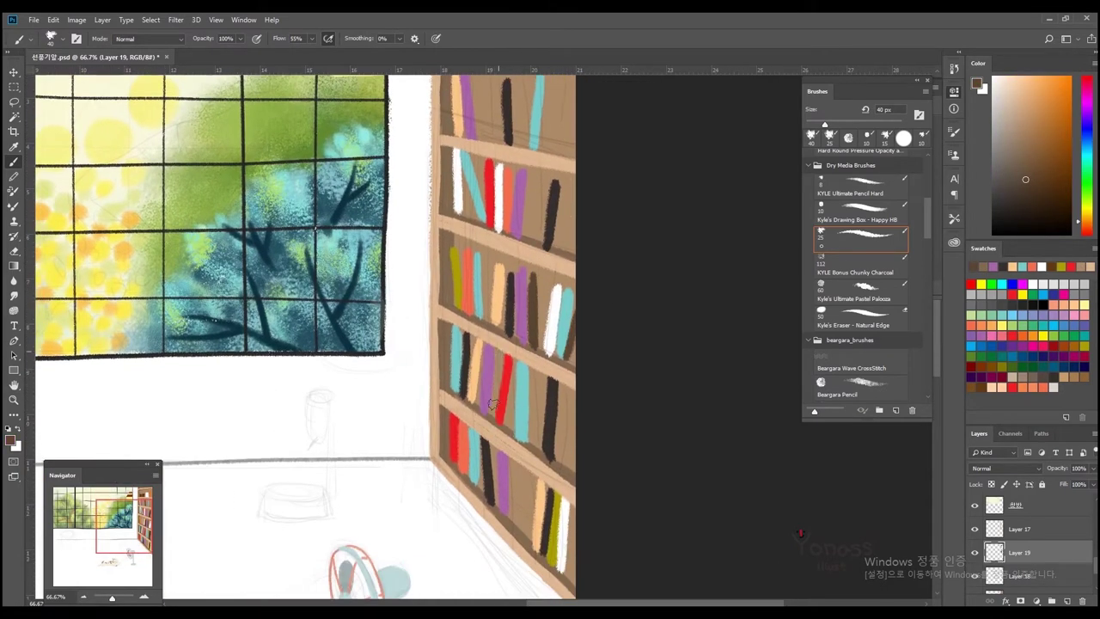
scroll(507, 404, "down", 3)
scroll(515, 442, "up", 8)
scroll(507, 386, "down", 5)
scroll(499, 337, "up", 2)
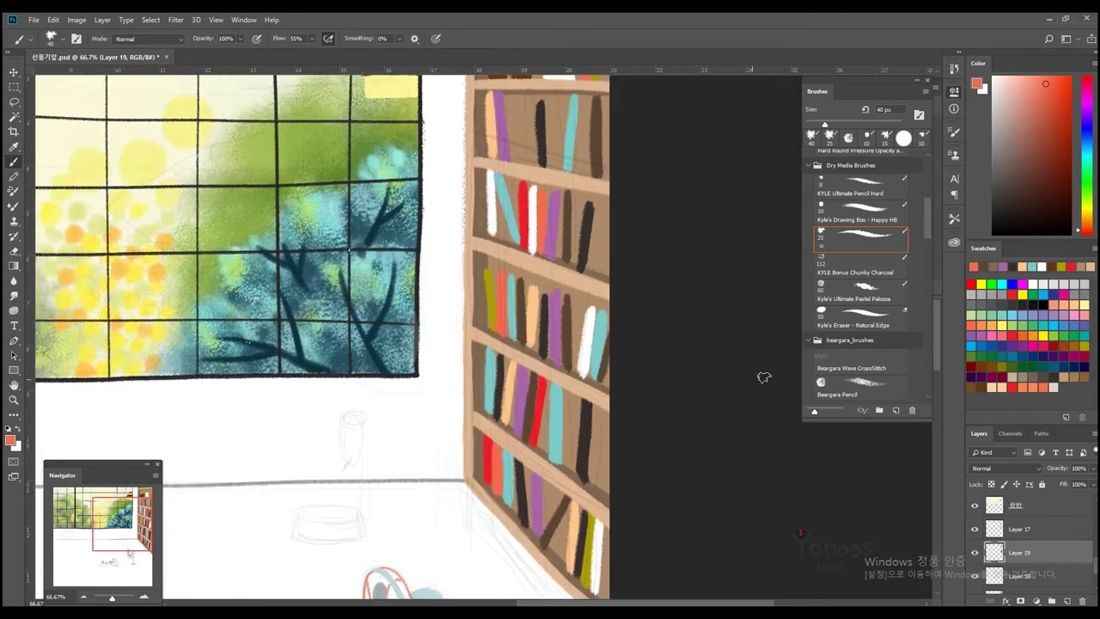
Add deep teal book spines and a few mustard-olive ones across the bookcase shelves
left_click(577, 352, "alt")
scroll(572, 347, "down", 5)
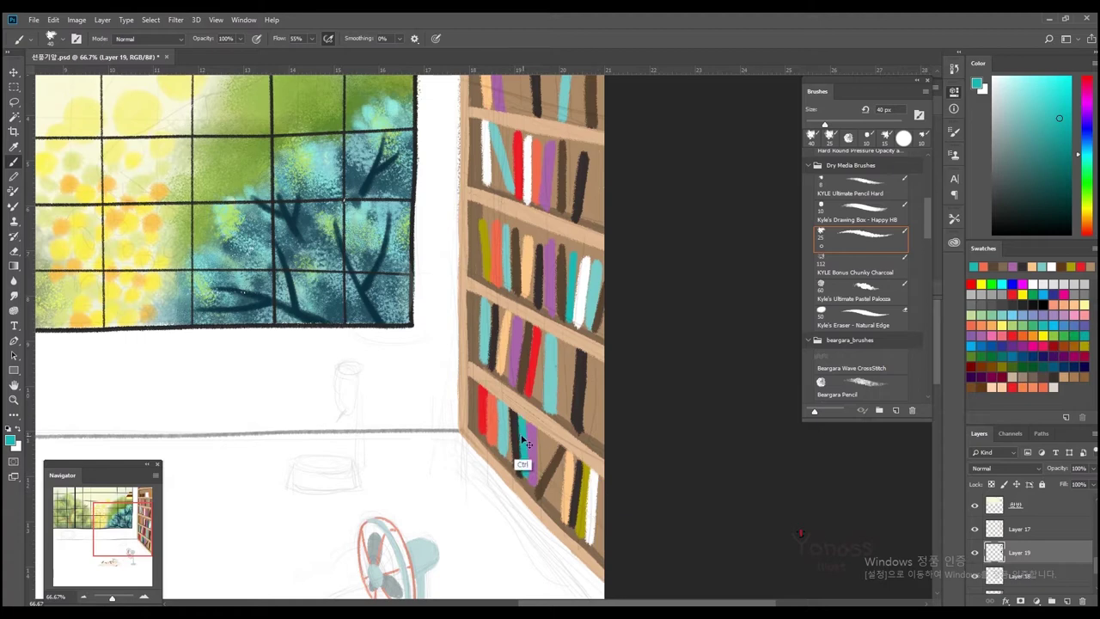
scroll(568, 476, "up", 6)
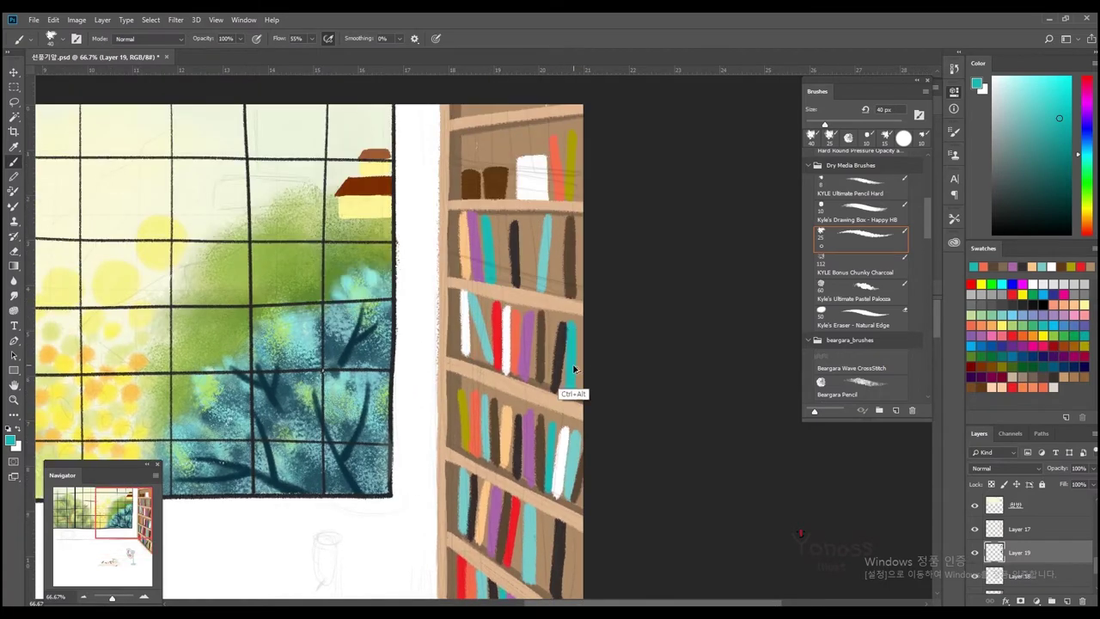
scroll(571, 391, "down", 6)
left_click(606, 393, "alt")
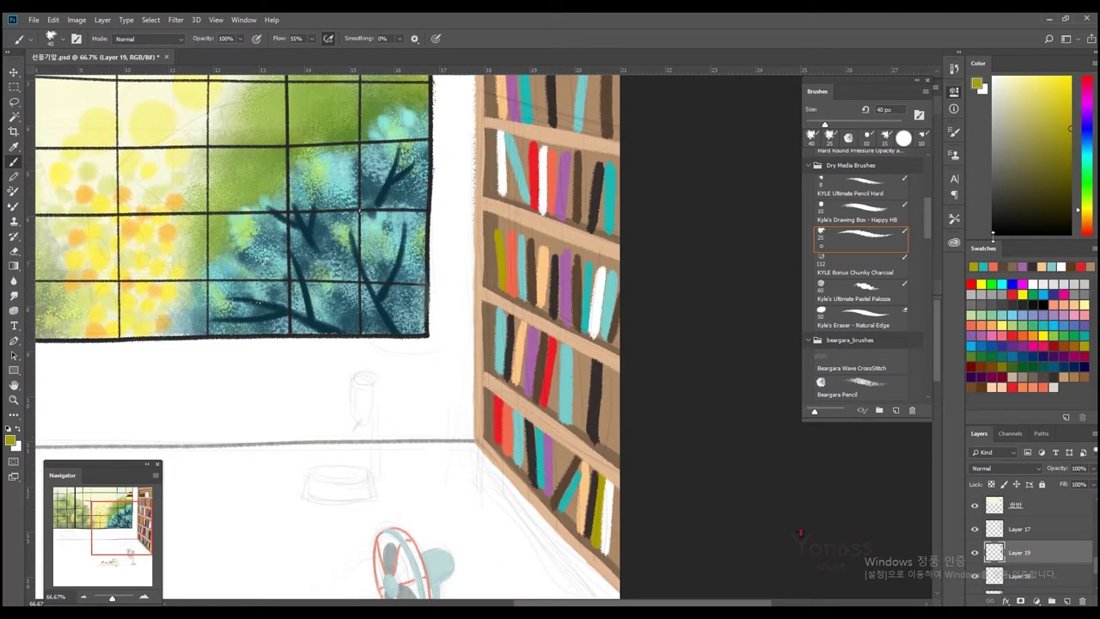
scroll(573, 360, "up", 4)
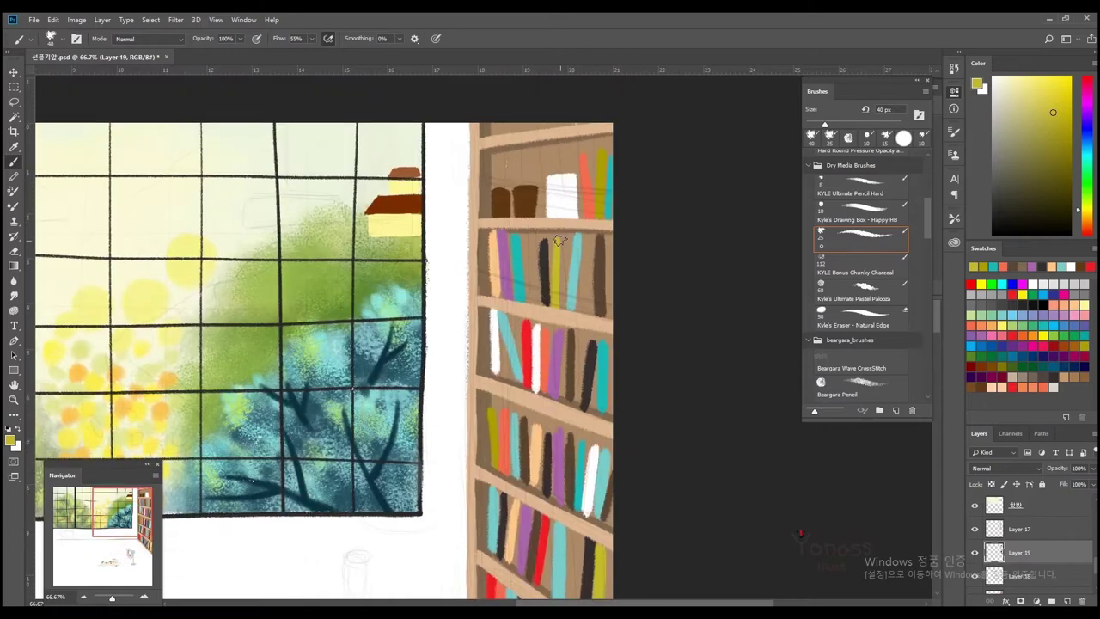
Paint maroon book spines into the open spaces on the bookcase shelves
left_click(1001, 367)
left_click(1005, 356)
left_click_drag(532, 284, 541, 347)
scroll(602, 344, "down", 3)
scroll(609, 275, "down", 6)
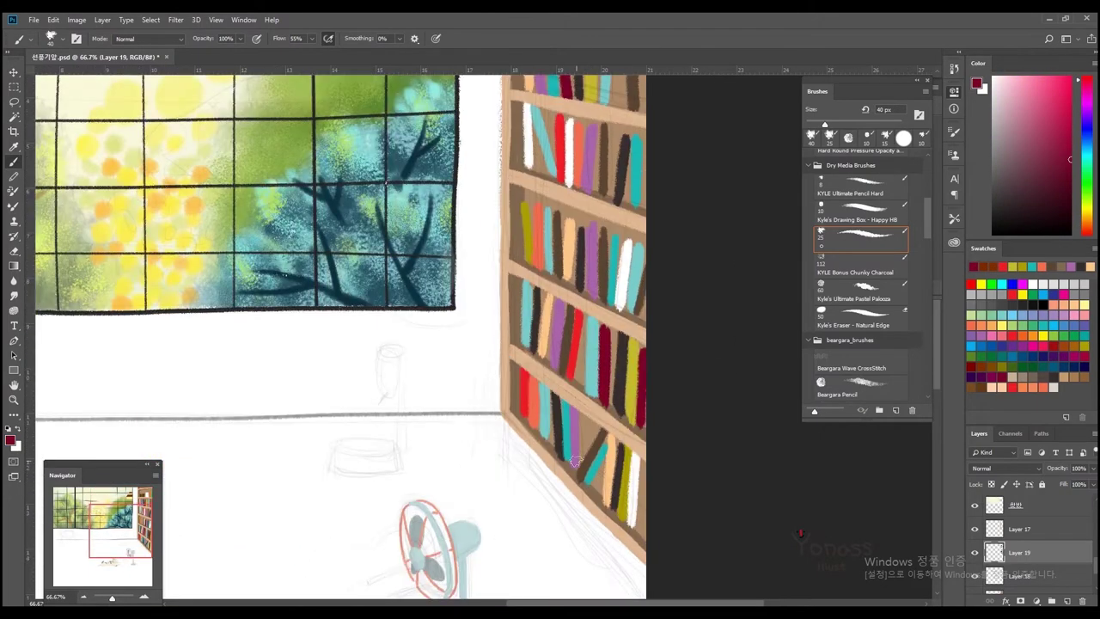
scroll(601, 266, "up", 7)
scroll(539, 320, "down", 2)
Fill the narrow topmost shelf with olive, teal, red and charcoal book spines
mouse_move(458, 480)
left_mouse_down()
mouse_move(472, 316)
mouse_move(477, 487)
mouse_move(599, 483)
mouse_move(540, 302)
left_mouse_up()
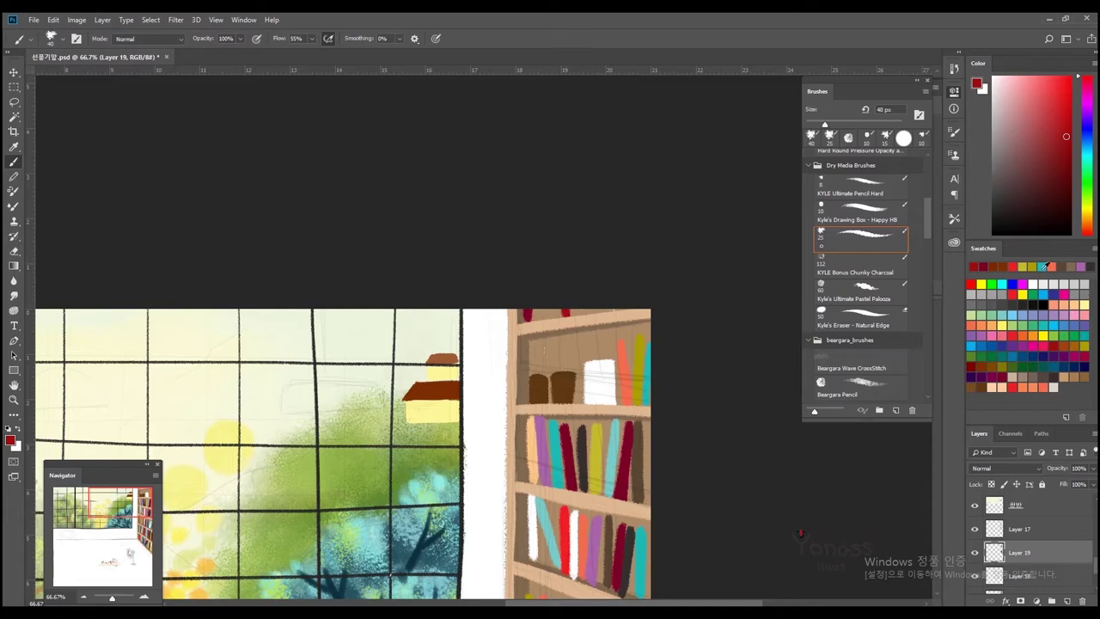
left_click(565, 312, "alt")
left_click(546, 308, "alt")
left_click(392, 568, "alt")
left_click_drag(392, 568, 392, 391)
scroll(392, 390, "down", 4)
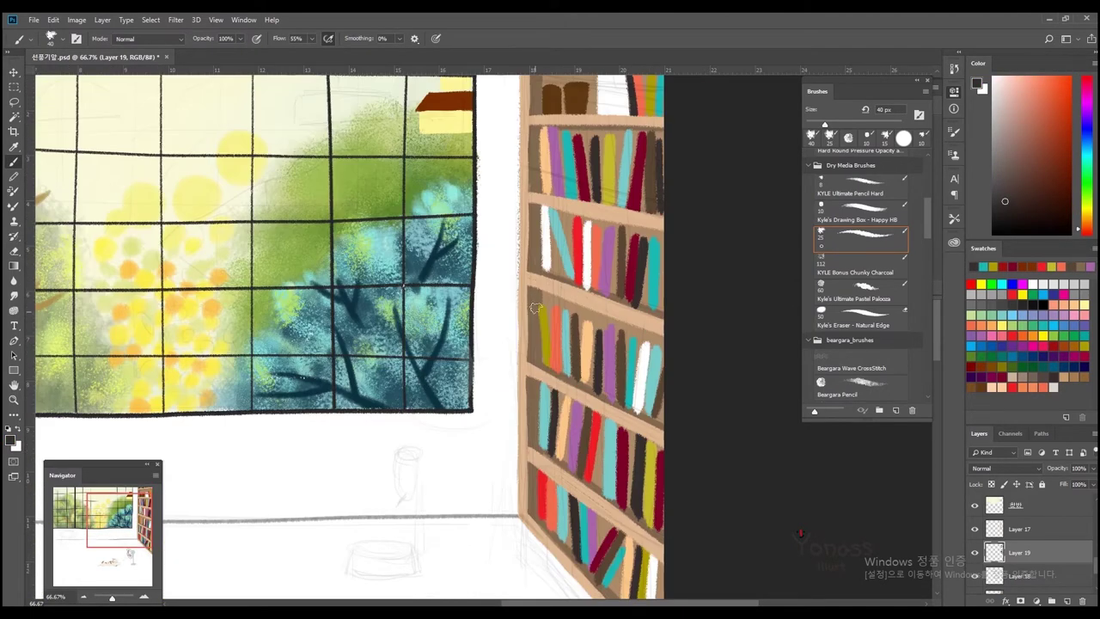
Darken the bookcase's back panels behind the books with a grey-brown 90 px brush on Layer 18
scroll(587, 349, "down", 1)
key("h")
left_click_drag(587, 350, 585, 309)
left_click(585, 401, "alt")
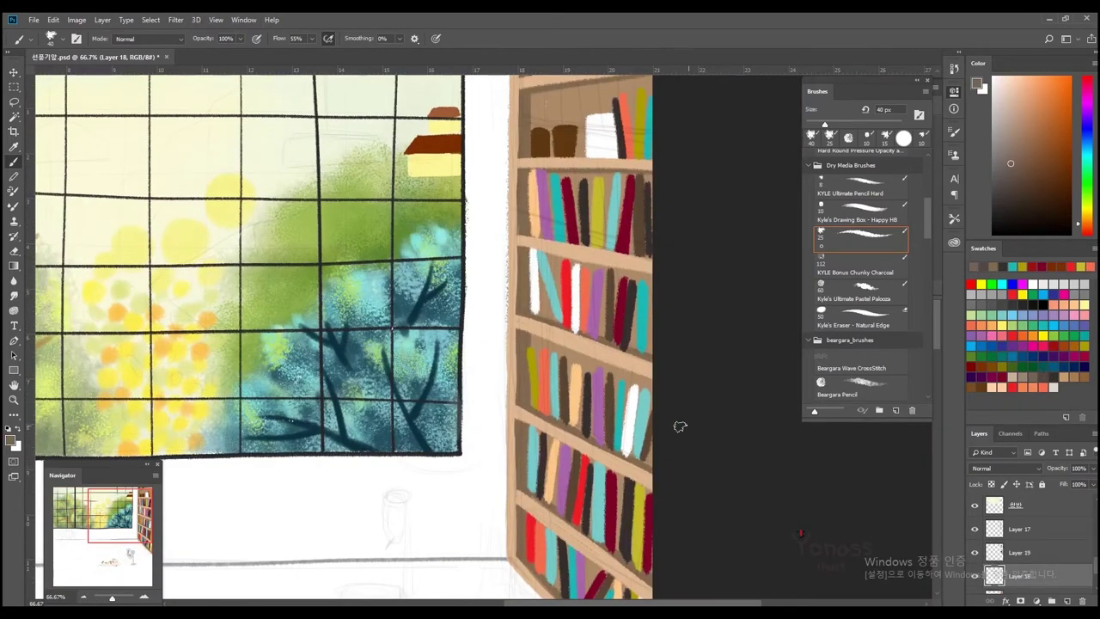
left_click_drag(582, 477, 566, 407)
key("bracketright")
key("bracketright")
key("bracketright")
key("bracketright")
key("bracketright")
scroll(532, 275, "up", 1)
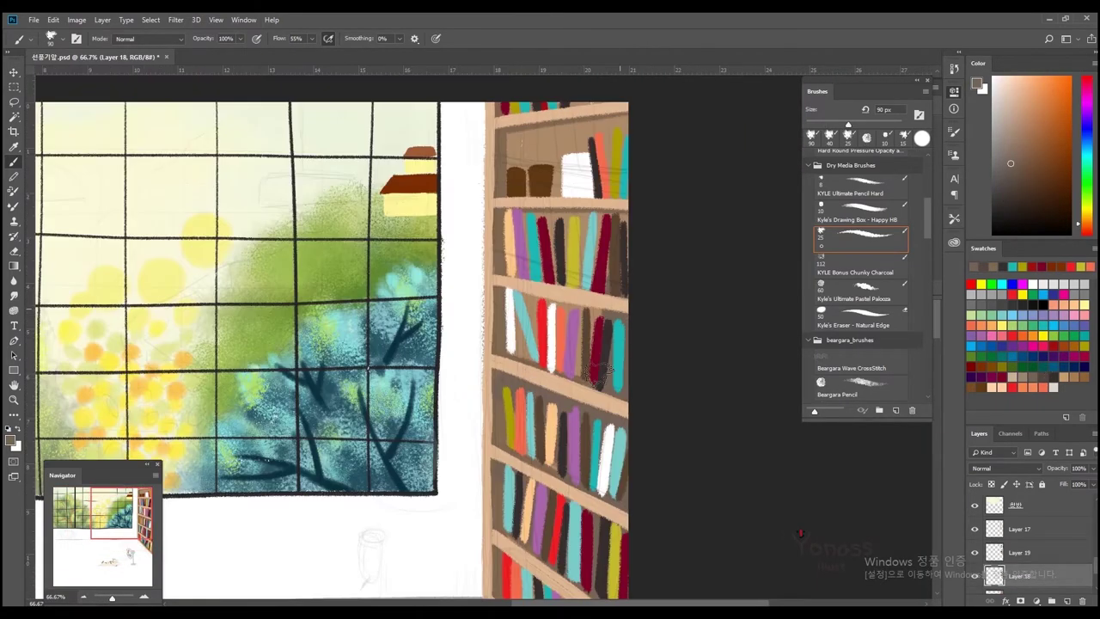
scroll(550, 241, "up", 1)
scroll(575, 275, "down", 3)
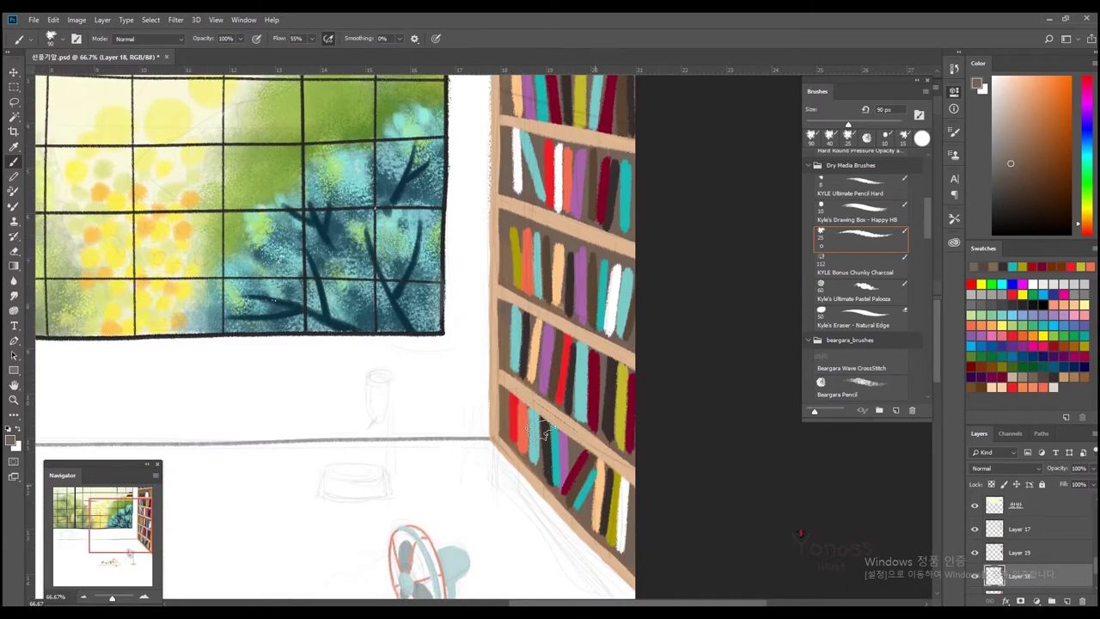
scroll(583, 287, "down", 3)
scroll(994, 525, "down", 3)
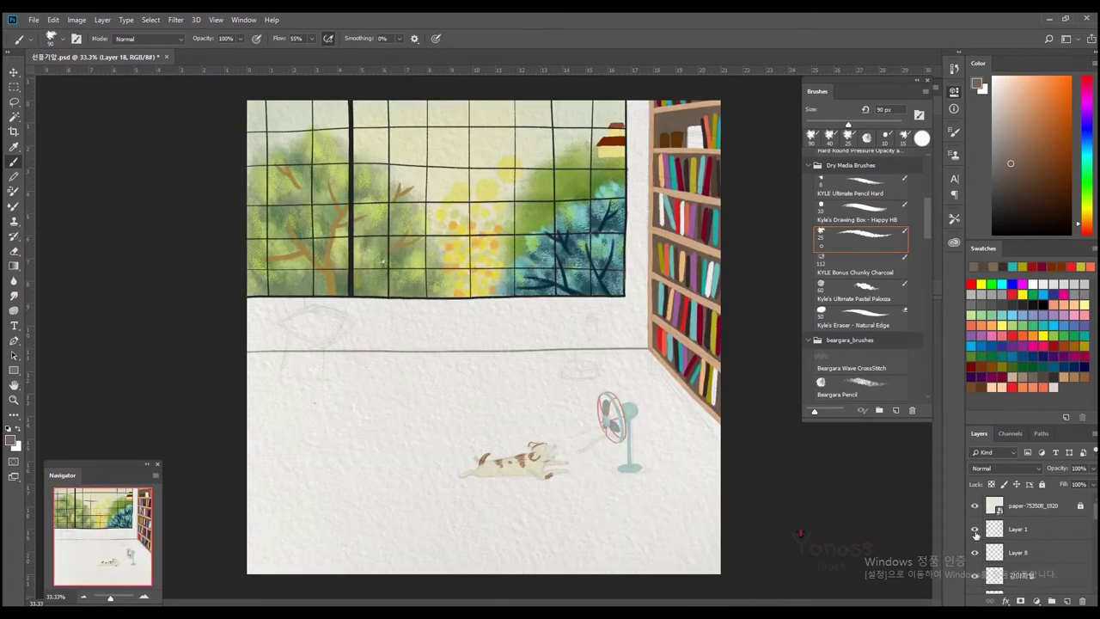
Lower the opacity of the sketch on Layer 1 to 15%
left_click(996, 530)
scroll(1094, 567, "up", 2)
scroll(1094, 567, "up", 2)
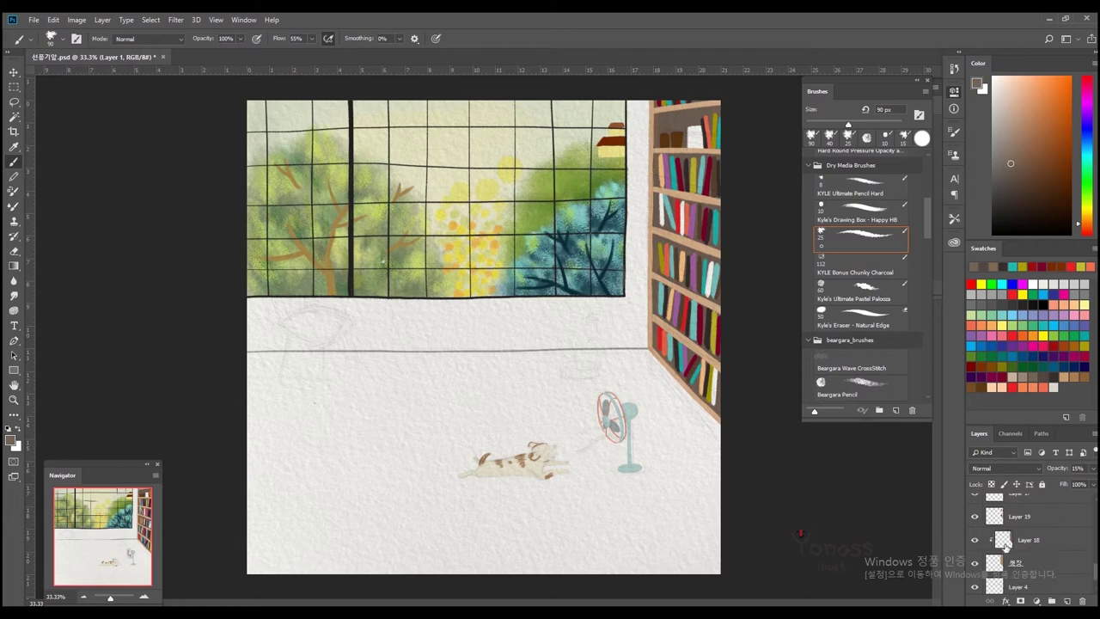
Release Layer 18 from its clipping mask on the bookcase layer
left_click(1019, 540)
scroll(1021, 548, "up", 1)
key("alt+bracketright")
key("alt+bracketright")
key("alt+bracketright")
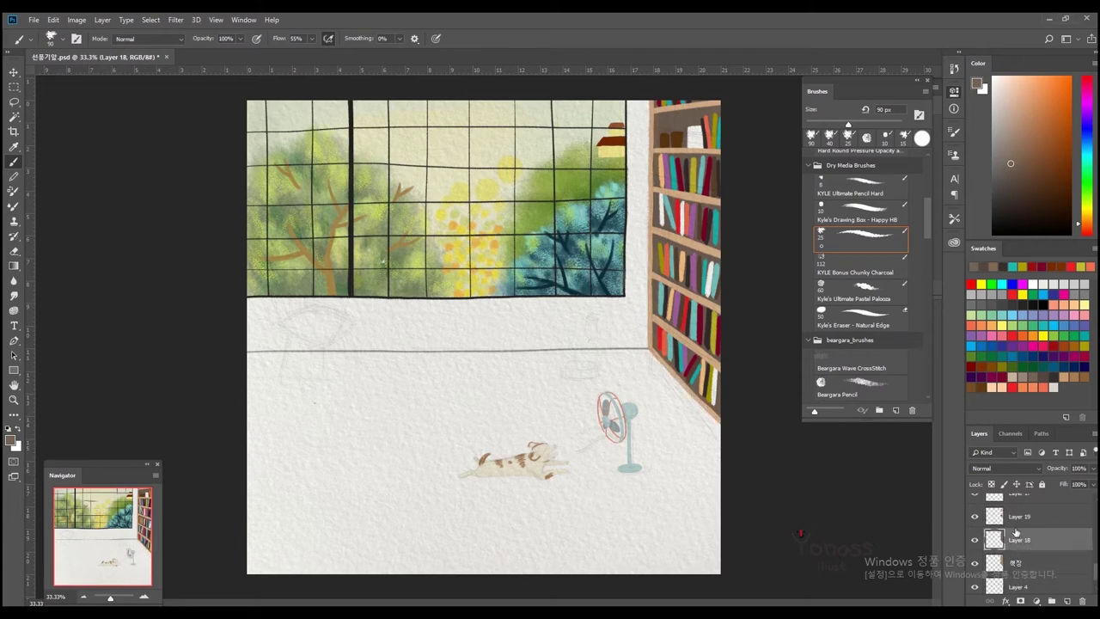
key("alt+bracketleft")
key("alt+bracketleft")
key("alt+bracketleft")
scroll(1019, 534, "down", 2)
Paint two bright green upright leaves above the right brown pot on Layer 19 with a 20 px brush
key("ctrl+shift+alt+n")
scroll(697, 172, "up", 5)
left_click(1017, 265)
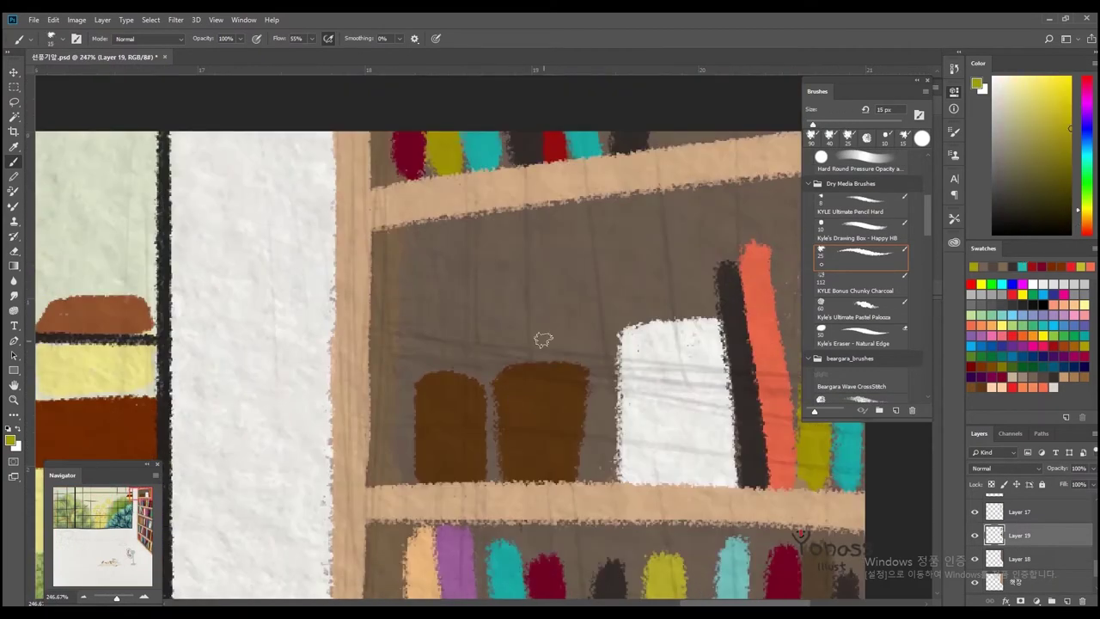
key("bracketleft")
key("bracketleft")
key("bracketleft")
key("bracketleft")
key("bracketleft")
key("bracketleft")
key("bracketleft")
key("bracketleft")
key("bracketright")
left_click_drag(557, 361, 557, 242)
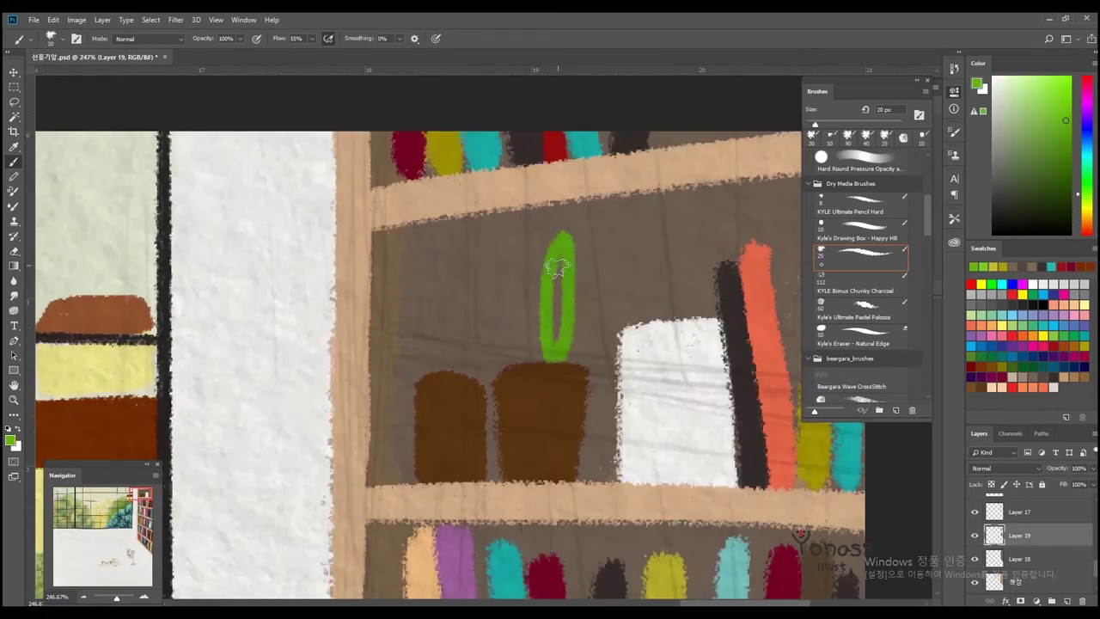
left_click_drag(526, 357, 496, 303)
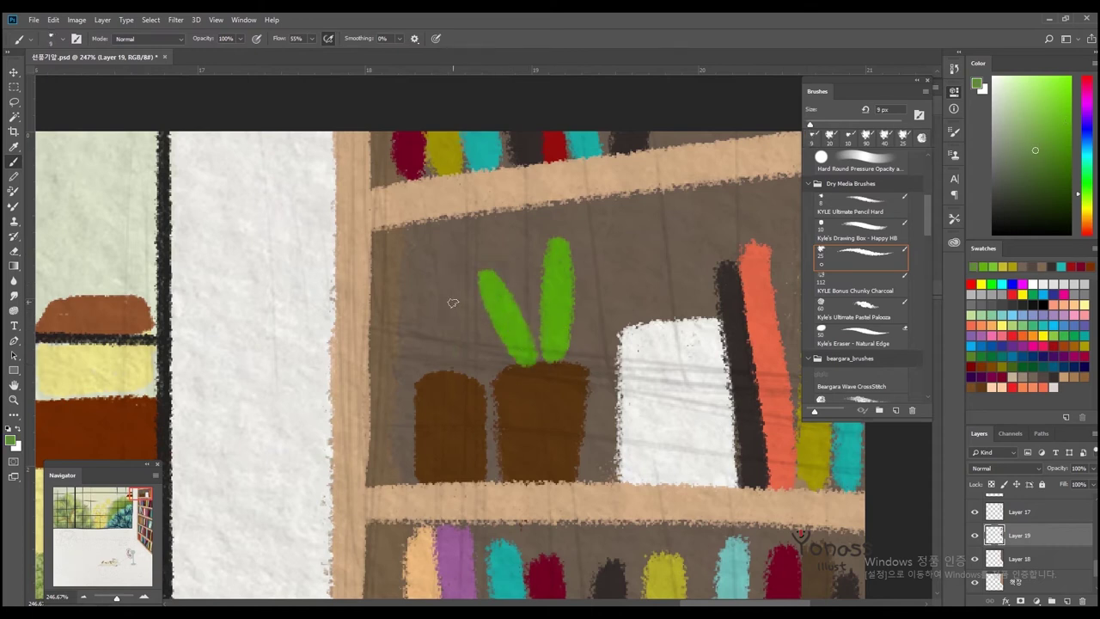
Paint a muted green sprig with a stem and paired side leaves above the left pot, using a 9 px brush
left_click_drag(437, 277, 447, 371)
left_click_drag(441, 320, 411, 300)
left_click_drag(444, 343, 471, 311)
left_click_drag(437, 283, 409, 255)
left_click_drag(441, 362, 407, 345)
left_click_drag(448, 318, 472, 294)
Draw a grey rectangular border with a red heart inside it on the white picture frame
scroll(464, 295, "right", 5)
left_click(1070, 284)
mouse_move(404, 352)
left_mouse_down()
mouse_move(471, 351)
mouse_move(483, 457)
left_mouse_up()
left_click_drag(474, 353, 478, 459)
left_click_drag(428, 388, 447, 430)
key("ctrl+z")
left_click(971, 284)
Draw dark green centre veins on the two bright green leaves of the right plant
key("ctrl+0")
scroll(640, 387, "up", 10)
scroll(640, 387, "up", 3)
left_click(1029, 362)
left_click_drag(596, 249, 591, 362)
left_click_drag(514, 284, 563, 374)
Add yellow centre veins to the left sprig's leaves with the KYLE Ultimate Pencil Hard brush at 6 px
left_click(471, 268, "alt")
key("comma")
key("comma")
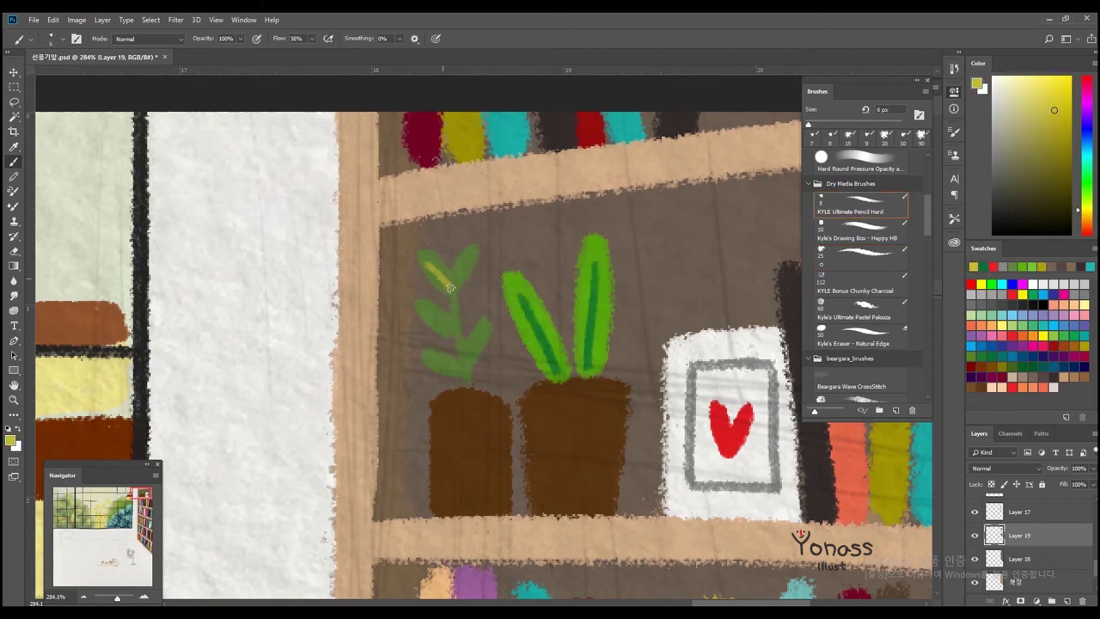
scroll(484, 401, "down", 2)
scroll(484, 401, "up", 1)
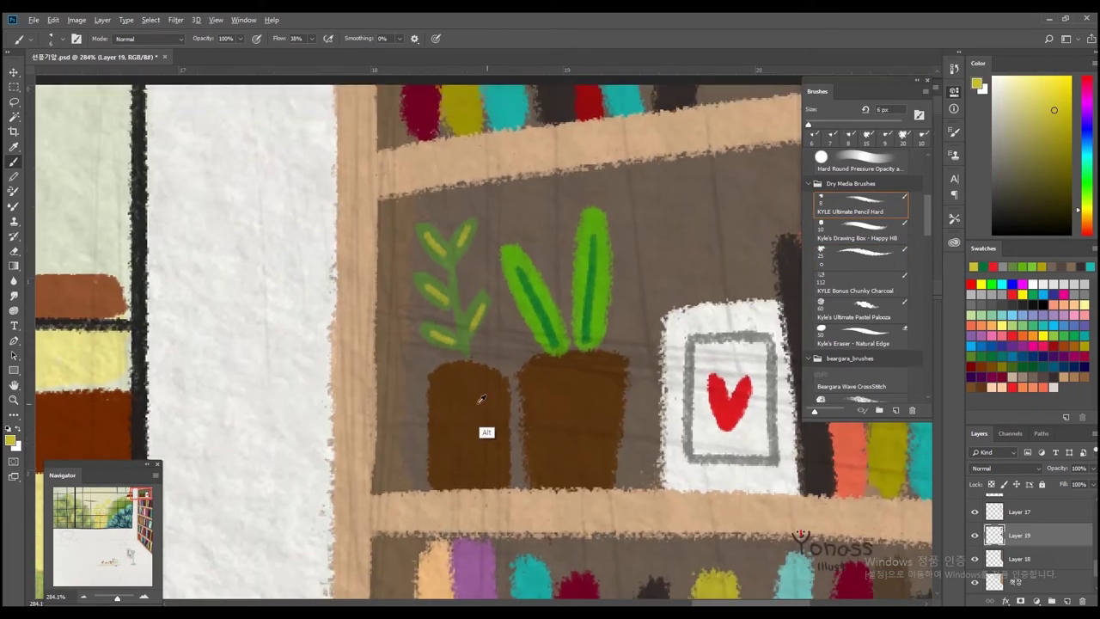
Square off the top edges of the plant pots in brown and hide the paper texture layer
left_click(459, 375, "alt")
key("period")
key("period")
left_click(473, 392, "alt")
key("ctrl+comma")
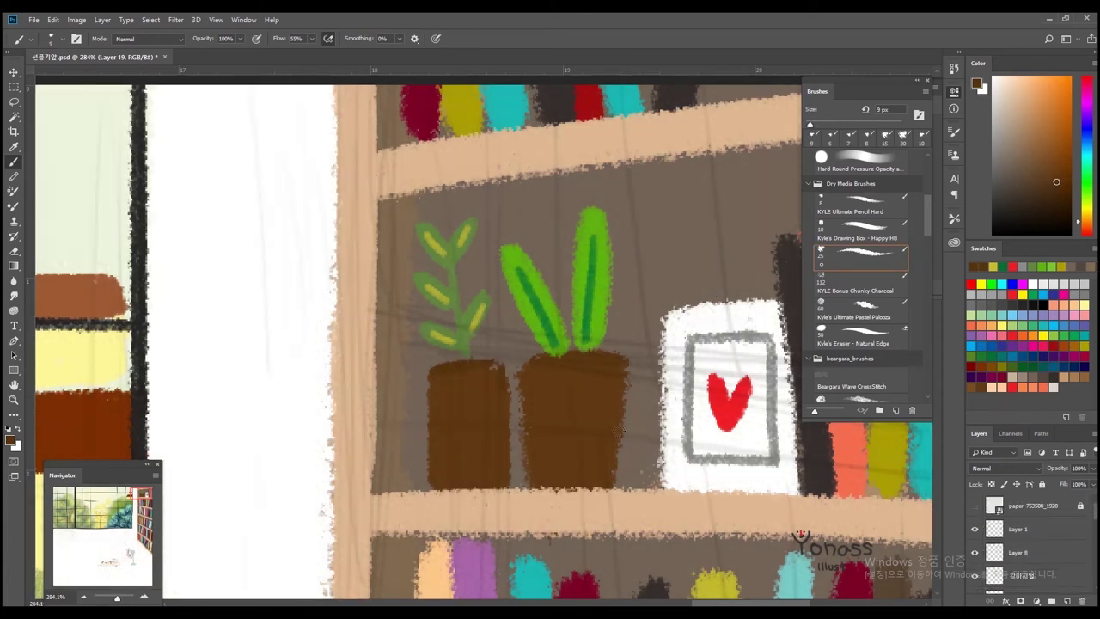
key("comma")
key("comma")
scroll(597, 425, "up", 1)
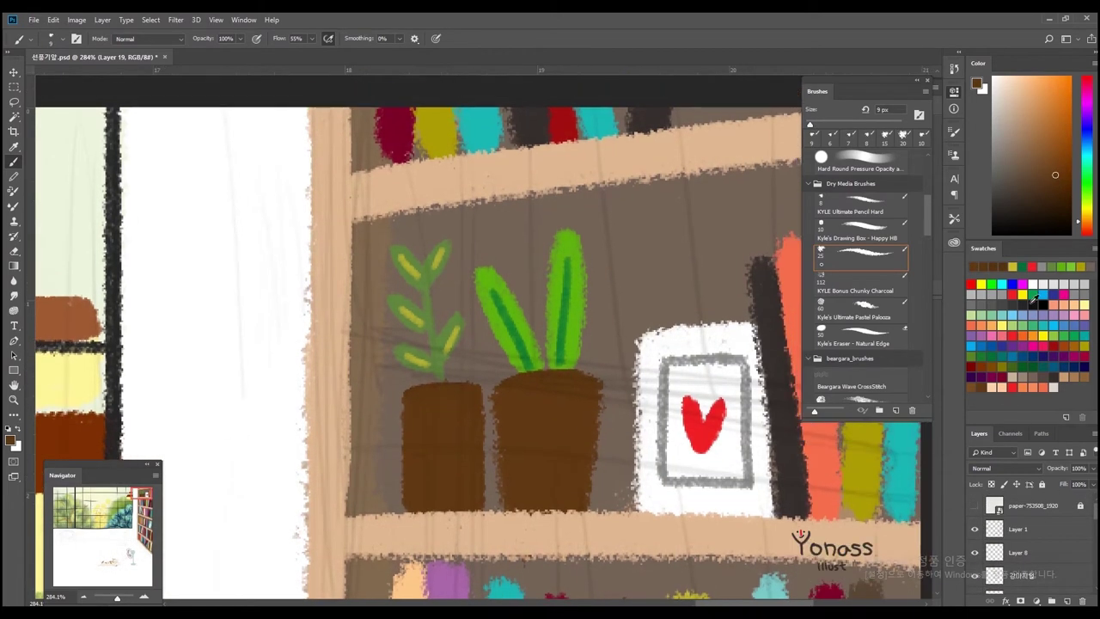
Draw light brown rim bands with short vertical lines around the tops of both plant pots
left_click_drag(500, 414, 603, 407)
left_click_drag(509, 387, 510, 412)
mouse_move(524, 383)
left_mouse_down()
mouse_move(526, 409)
mouse_move(543, 409)
left_mouse_up()
left_click_drag(574, 380, 576, 407)
left_click_drag(406, 423, 485, 418)
mouse_move(492, 379)
left_mouse_down()
mouse_move(593, 374)
mouse_move(495, 503)
left_mouse_up()
left_click_drag(400, 386, 481, 383)
mouse_move(402, 394)
left_mouse_down()
mouse_move(476, 386)
mouse_move(434, 419)
left_mouse_up()
left_click_drag(455, 389, 456, 420)
left_click_drag(419, 388, 420, 421)
left_click_drag(478, 389, 478, 419)
left_click_drag(468, 389, 470, 420)
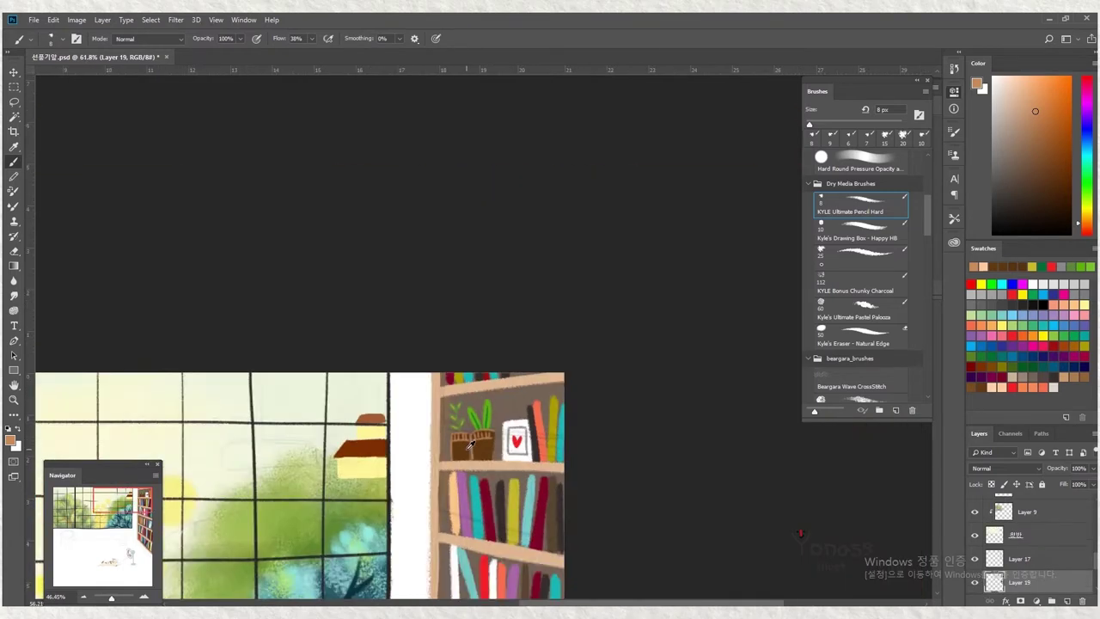
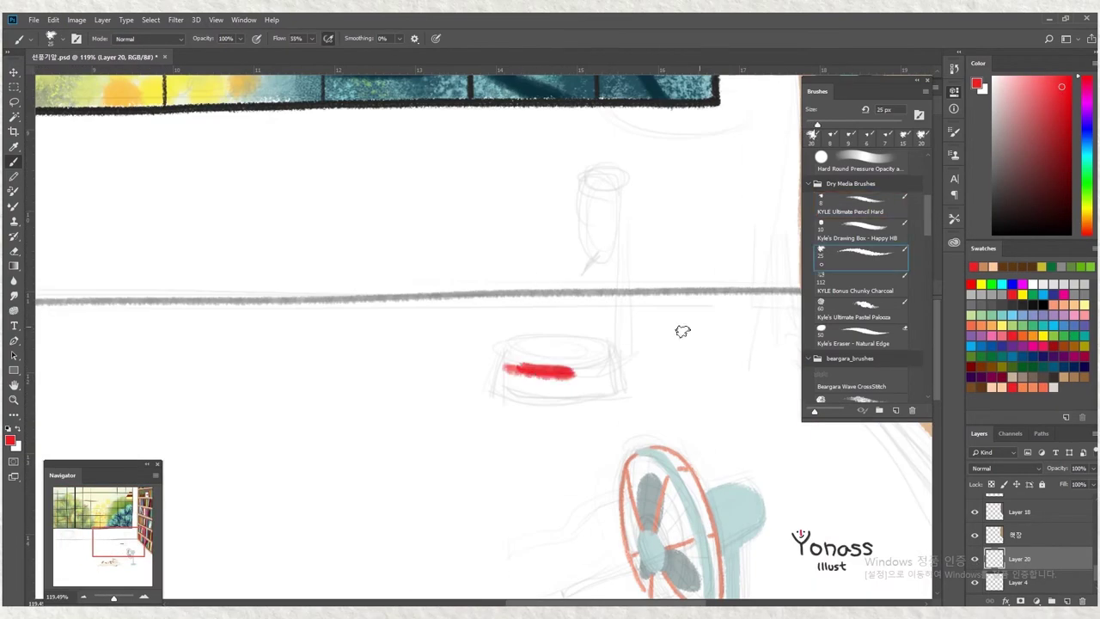
mouse_move(506, 368)
left_mouse_down()
mouse_move(614, 363)
mouse_move(552, 393)
mouse_move(610, 378)
left_mouse_up()
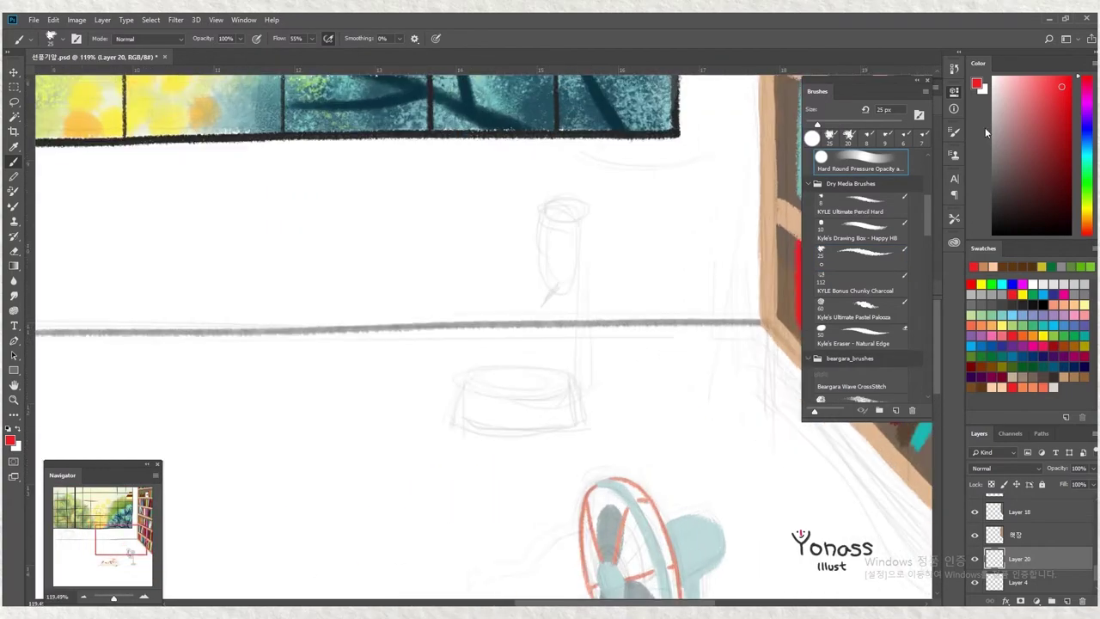
left_click_drag(447, 501, 541, 180)
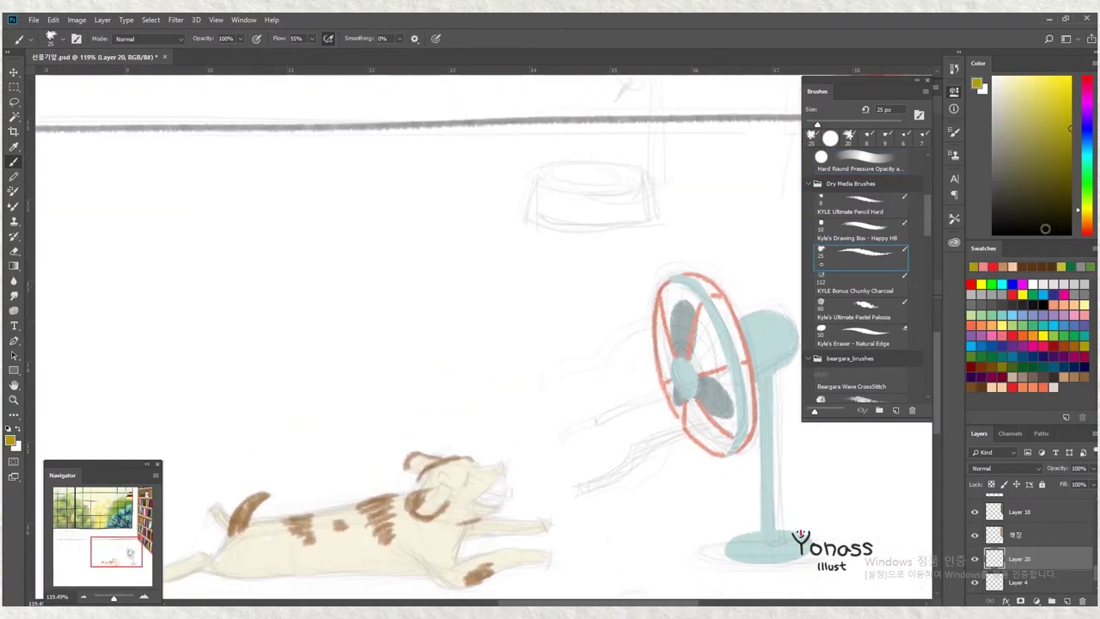
left_click(1086, 307)
mouse_move(611, 197)
left_mouse_down()
mouse_move(557, 194)
mouse_move(653, 184)
mouse_move(552, 194)
left_mouse_up()
key("ctrl+z")
Paint the rim and sides of the pet bowl on the floor in coral with the 25 px brush
mouse_move(593, 162)
left_mouse_down()
mouse_move(543, 193)
mouse_move(558, 163)
mouse_move(566, 160)
mouse_move(567, 195)
left_mouse_up()
mouse_move(567, 195)
left_mouse_down()
mouse_move(523, 229)
mouse_move(567, 262)
mouse_move(601, 263)
mouse_move(635, 220)
mouse_move(539, 267)
mouse_move(633, 248)
left_mouse_up()
scroll(550, 258, "up", 2)
left_click_drag(514, 292, 514, 261)
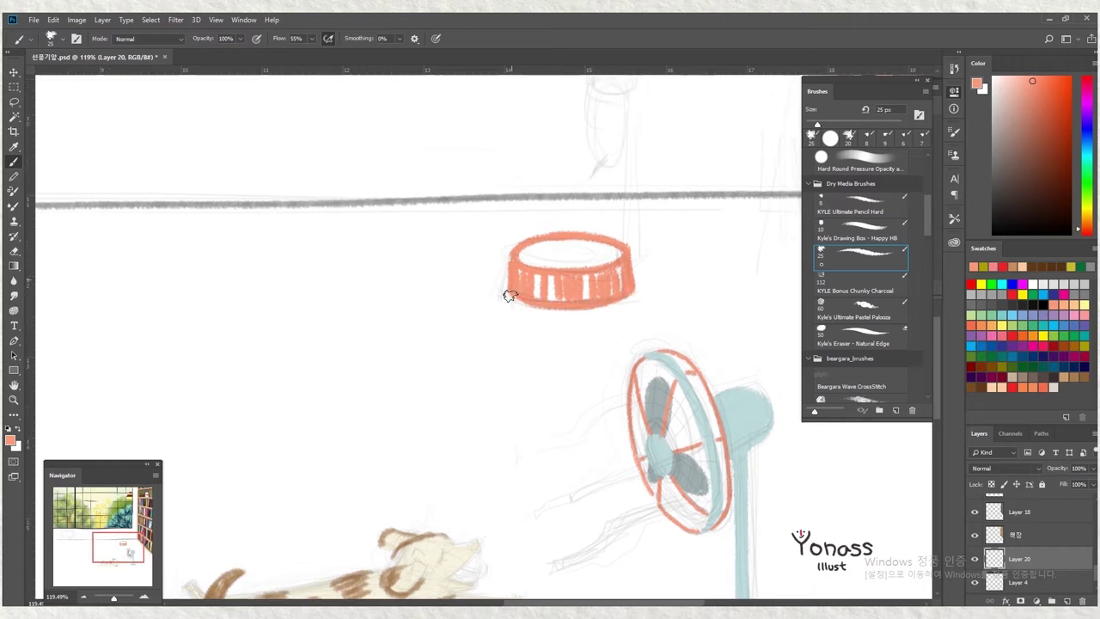
left_click_drag(622, 282, 515, 285)
Paint the feeder's vertical post and the upper section of its bottle in coral
scroll(516, 286, "up", 3)
left_click_drag(566, 391, 546, 417)
mouse_move(592, 251)
left_mouse_down()
mouse_move(592, 385)
mouse_move(562, 249)
mouse_move(590, 278)
left_mouse_up()
key("ctrl+z")
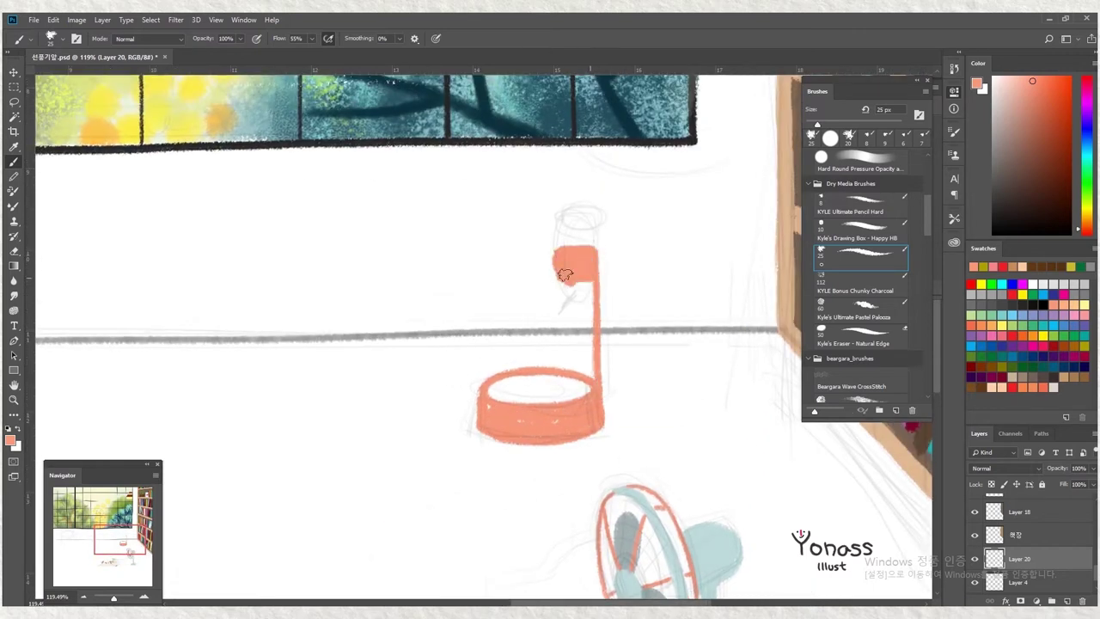
Add a mint green band and a coral tip to the lower part of the feeder bottle
left_click(971, 315)
key("ctrl+z")
left_click(1003, 305)
left_click_drag(569, 279, 580, 307)
left_click(1017, 266)
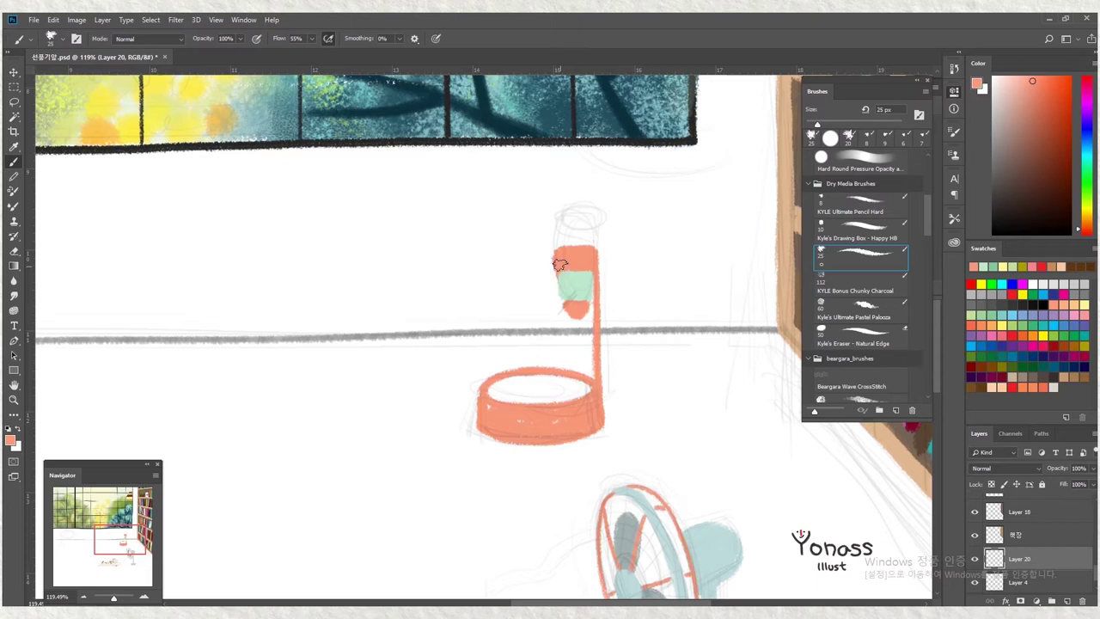
Draw a grey-brown spout below the feeder bottle with the brush at 15 px
key("bracketleft")
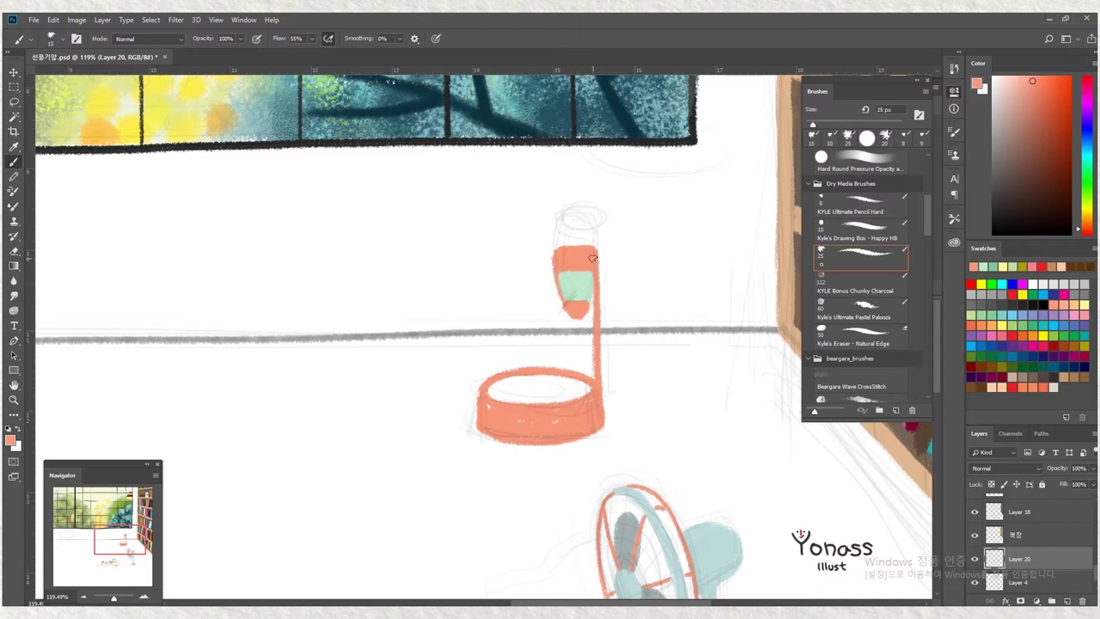
key("ctrl")
left_click(685, 341, "alt")
mouse_move(573, 317)
left_mouse_down()
mouse_move(561, 335)
mouse_move(597, 264)
left_mouse_up()
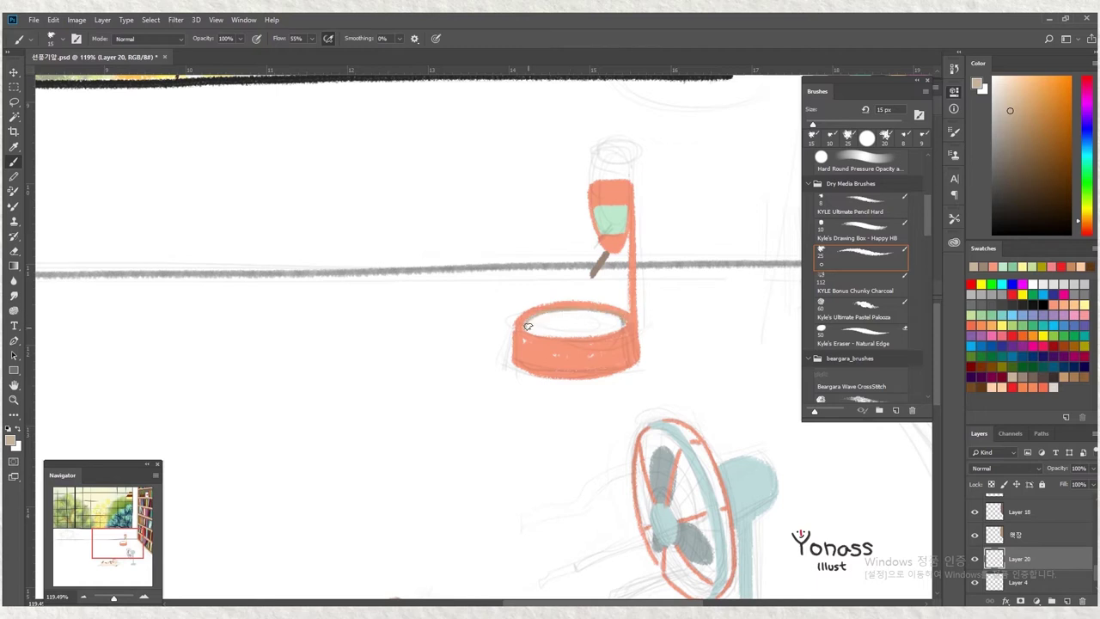
Fill the inside of the pet bowl with beige and dab brown food on it at 25 px
left_click(990, 384)
mouse_move(573, 333)
left_mouse_down()
mouse_move(542, 330)
mouse_move(611, 320)
left_mouse_up()
left_click(1053, 386)
left_click(530, 325, "alt")
left_click_drag(534, 327, 616, 323)
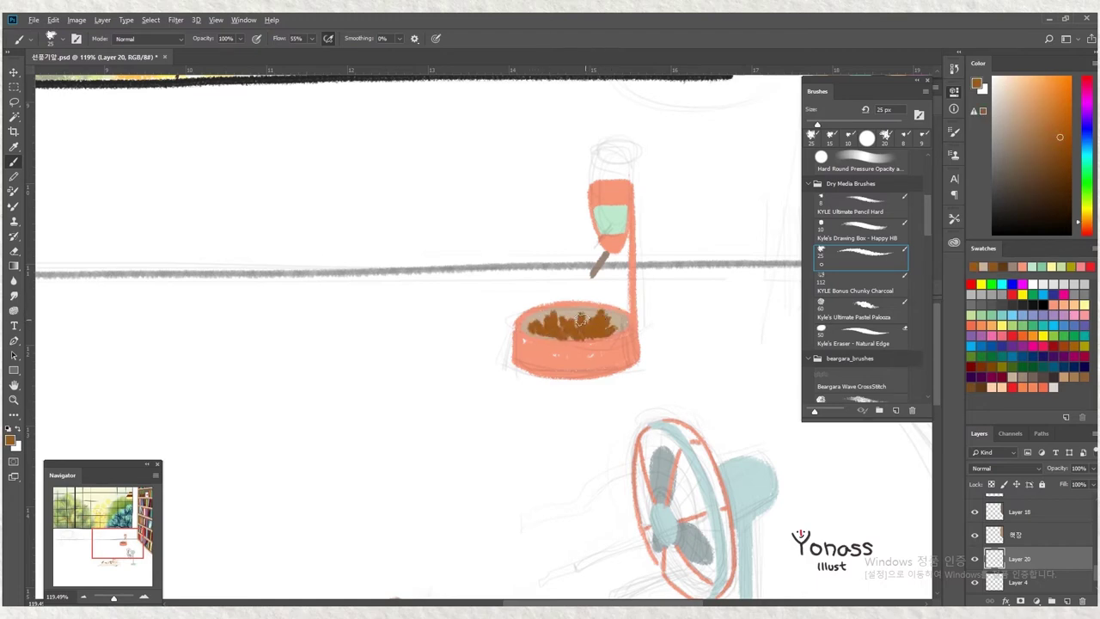
Paint a dark brown armchair in front of the window on Layer 8 with the brush at 50 px
scroll(581, 320, "down", 5)
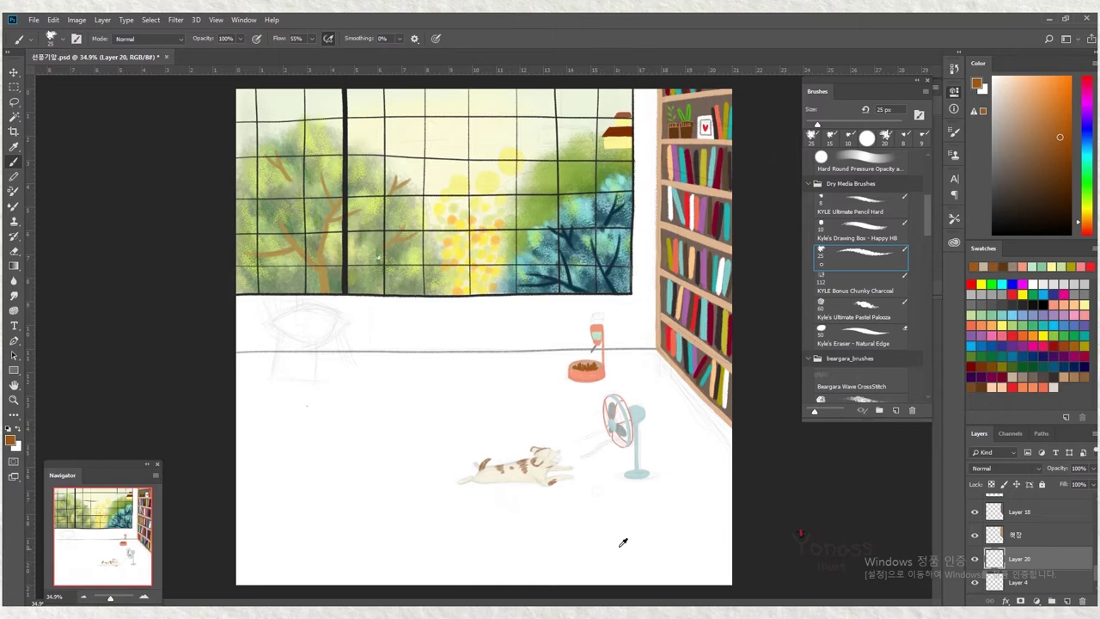
scroll(644, 552, "up", 3)
left_click(643, 552, "ctrl")
mouse_move(520, 333)
left_mouse_down()
mouse_move(557, 361)
mouse_move(550, 348)
mouse_move(562, 442)
left_mouse_up()
left_click_drag(514, 352, 502, 417)
left_click_drag(610, 349, 617, 414)
mouse_move(538, 332)
left_mouse_down()
mouse_move(538, 417)
mouse_move(548, 316)
left_mouse_up()
mouse_move(481, 323)
left_mouse_down()
mouse_move(509, 423)
mouse_move(554, 320)
mouse_move(486, 320)
mouse_move(516, 404)
mouse_move(508, 348)
mouse_move(608, 338)
left_mouse_up()
key("ctrl+z")
key("ctrl+z")
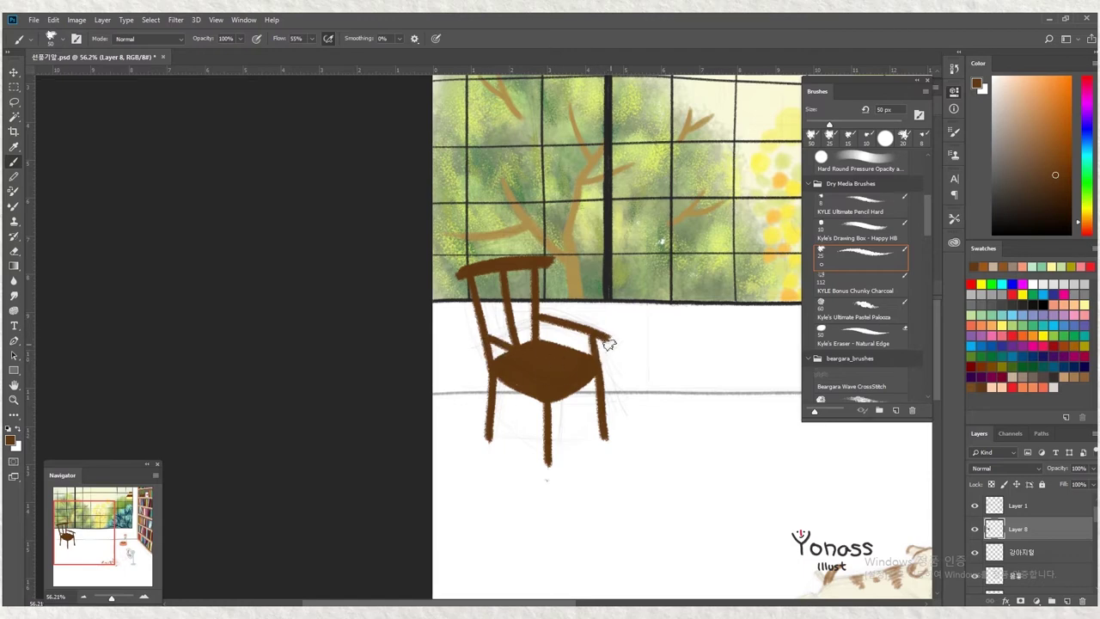
Paint a round blue ball on the floor behind the dog with the 50 px brush
scroll(572, 367, "down", 3)
scroll(392, 356, "up", 4)
left_click(1028, 337)
scroll(478, 388, "down", 3)
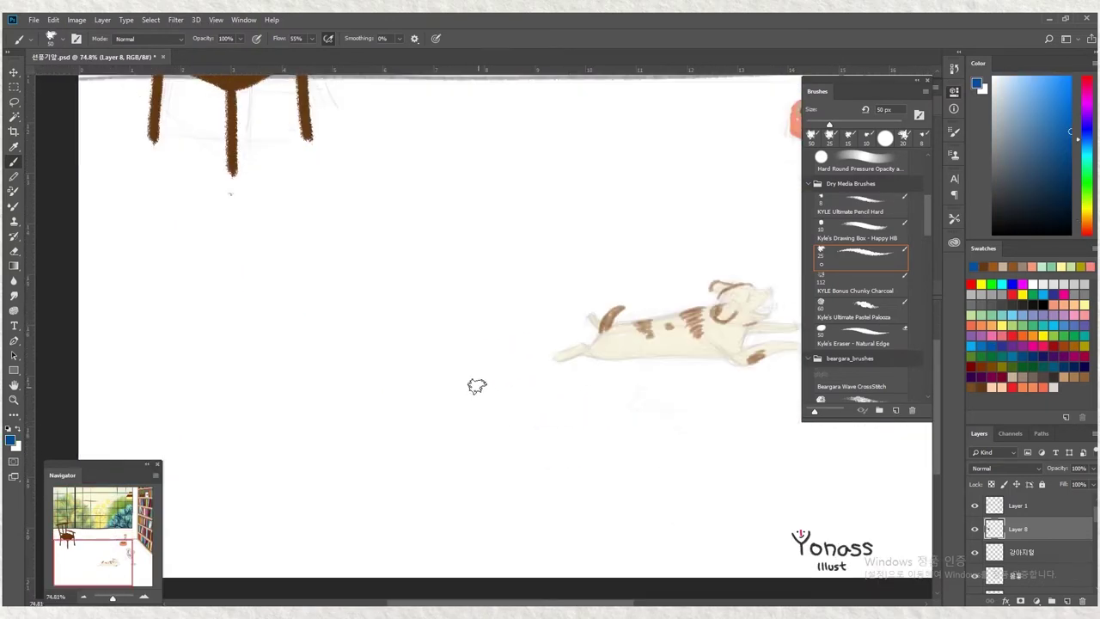
scroll(507, 409, "up", 2)
Paint a small dark red bone on the floor above the dog with the brush at 35 px
left_click(974, 266)
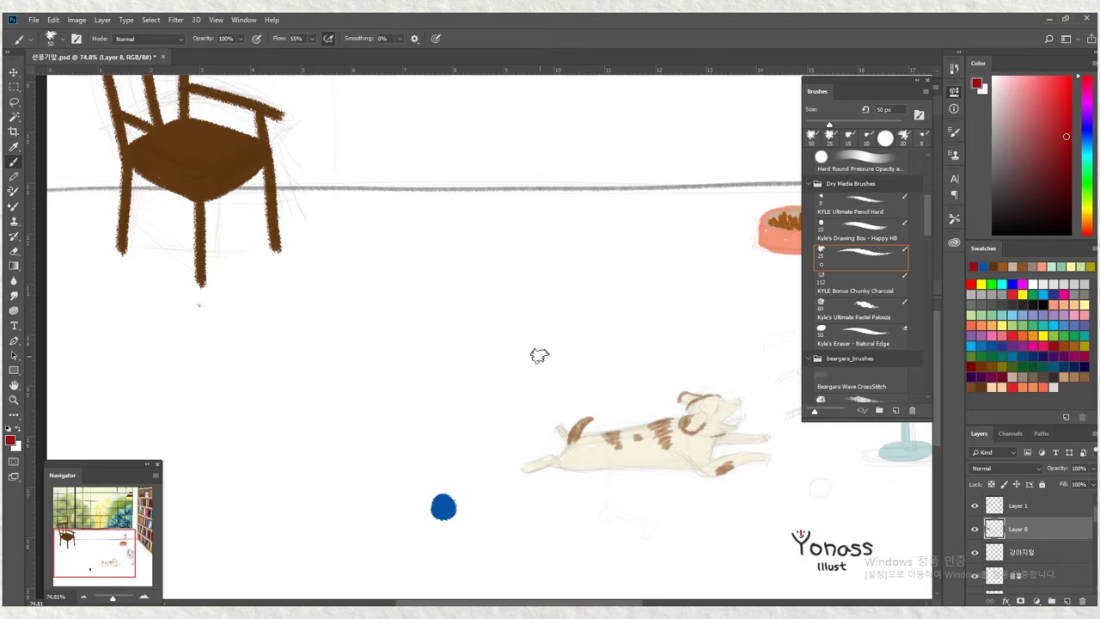
left_click_drag(527, 356, 535, 348)
scroll(571, 342, "down", 3)
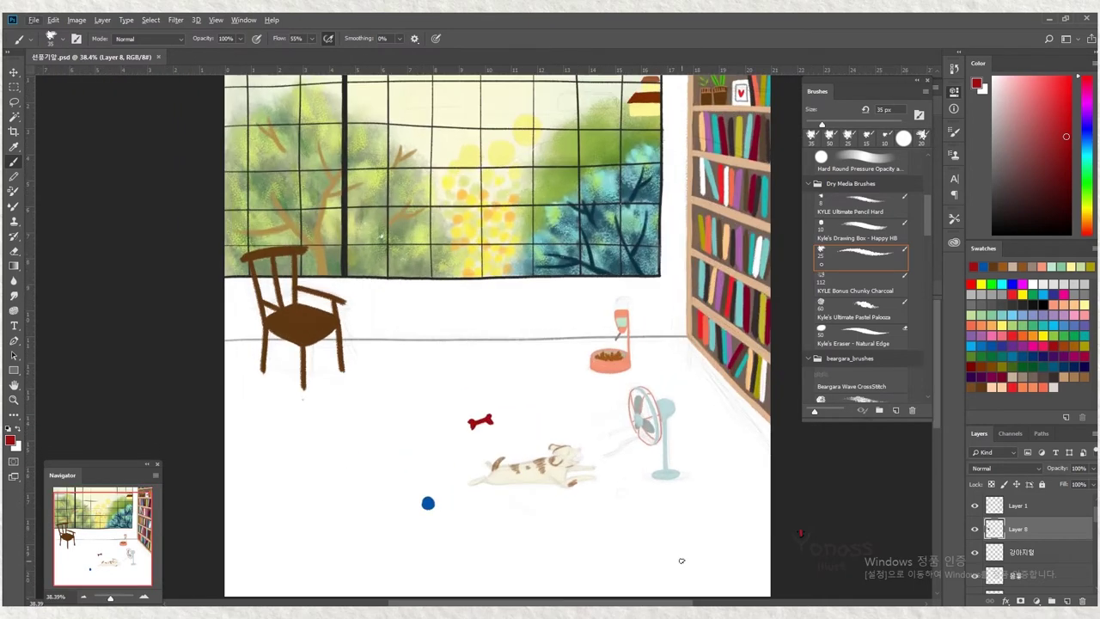
Paint a tall beige plant pot between the feeder and the bookcase
left_click(650, 302, "alt")
left_click_drag(655, 336, 673, 296)
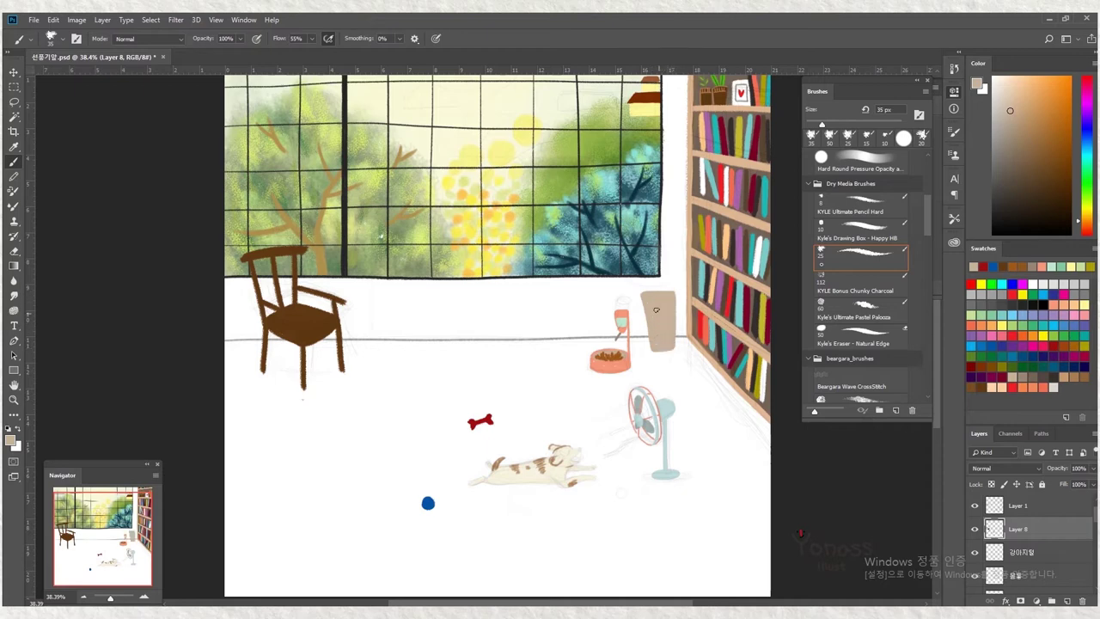
scroll(671, 351, "up", 2)
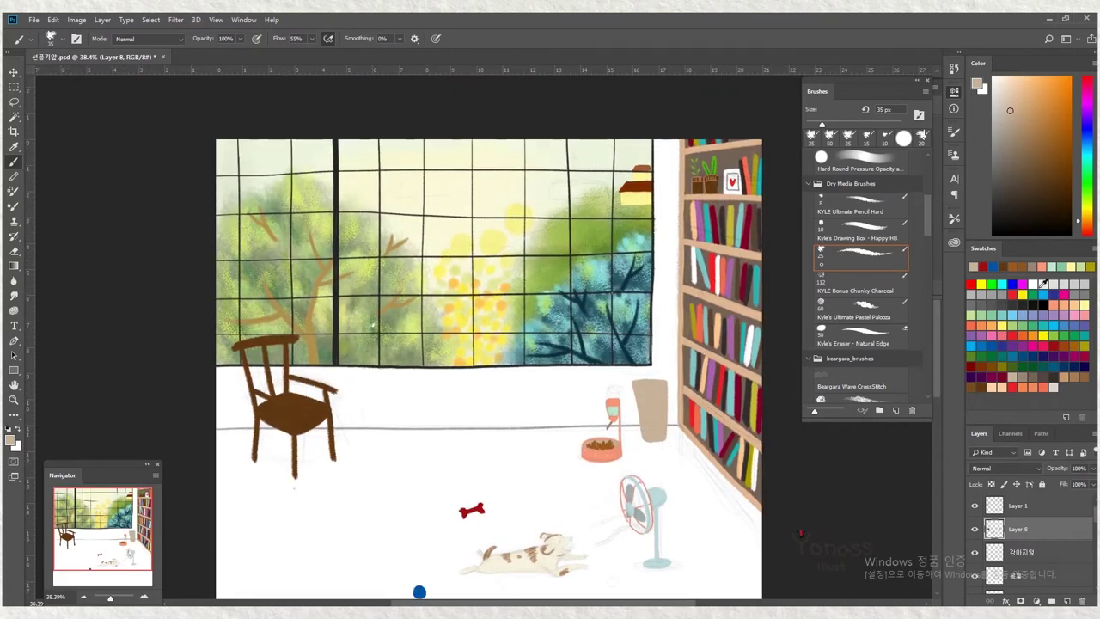
left_click(1029, 308)
left_click(650, 302, "alt")
left_click_drag(640, 301, 649, 383)
scroll(653, 369, "up", 1)
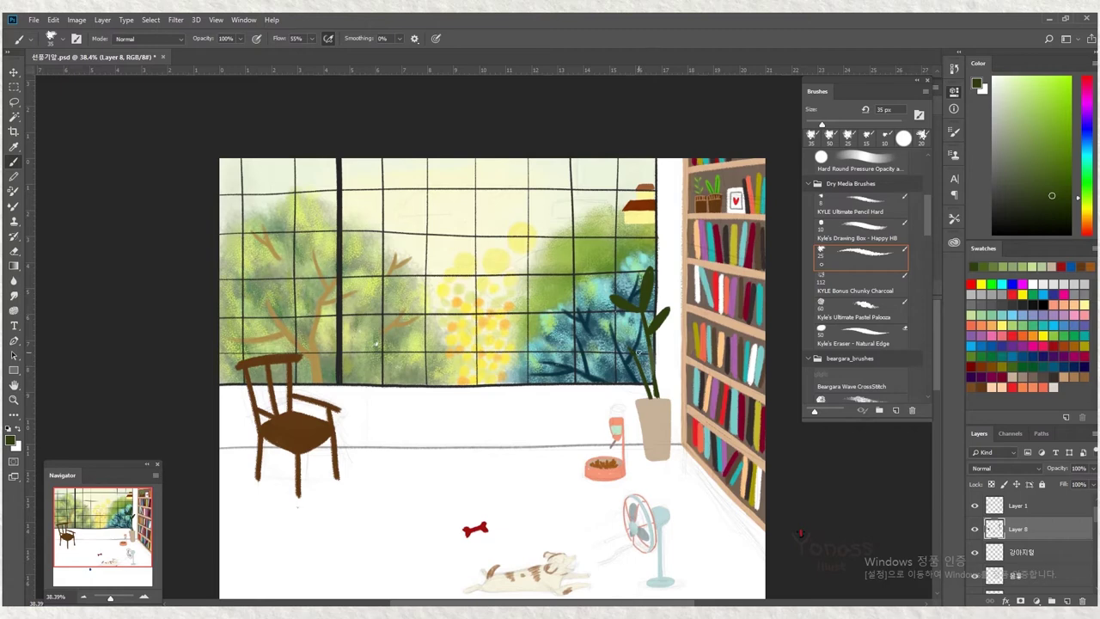
key("ctrl+z")
key("ctrl+z")
Draw two tall dark green stems rising from the beige plant pot
left_click(1063, 187)
left_click_drag(665, 320, 658, 397)
scroll(650, 325, "up", 2)
left_click_drag(627, 342, 643, 438)
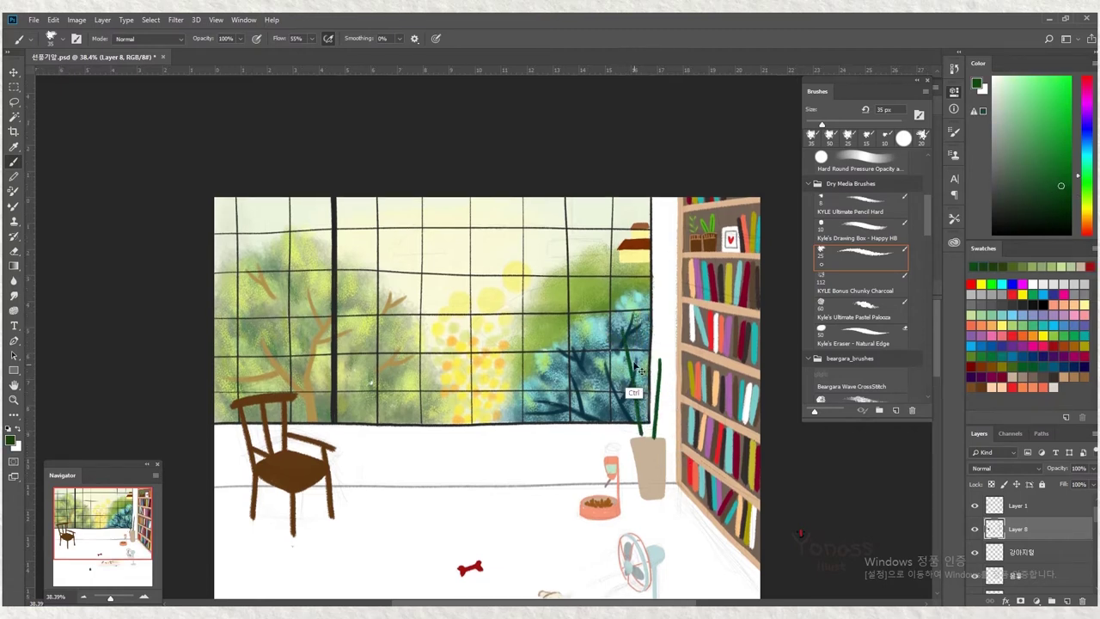
Paint dark green leaves along both stems of the potted plant
scroll(633, 357, "up", 2)
scroll(640, 384, "down", 3)
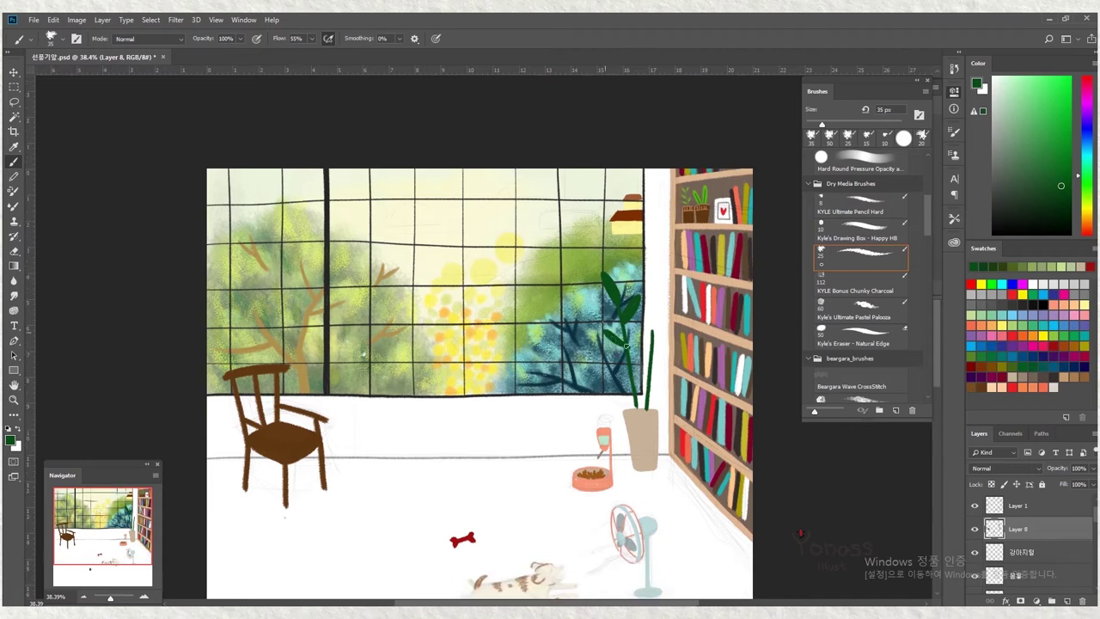
scroll(640, 361, "down", 1)
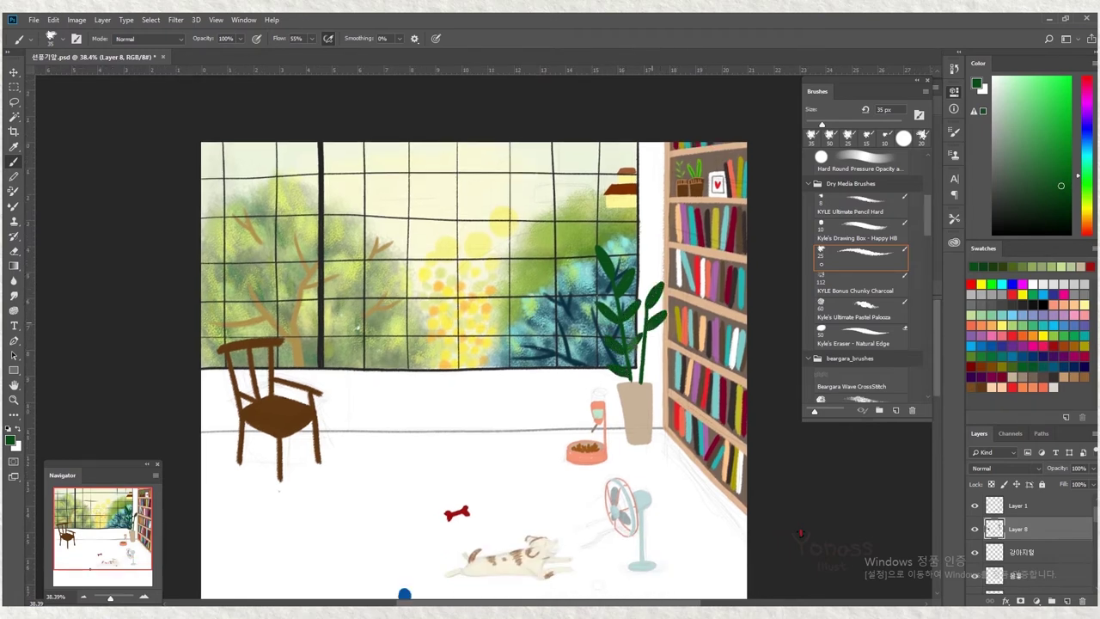
scroll(640, 326, "down", 1)
scroll(653, 314, "down", 3)
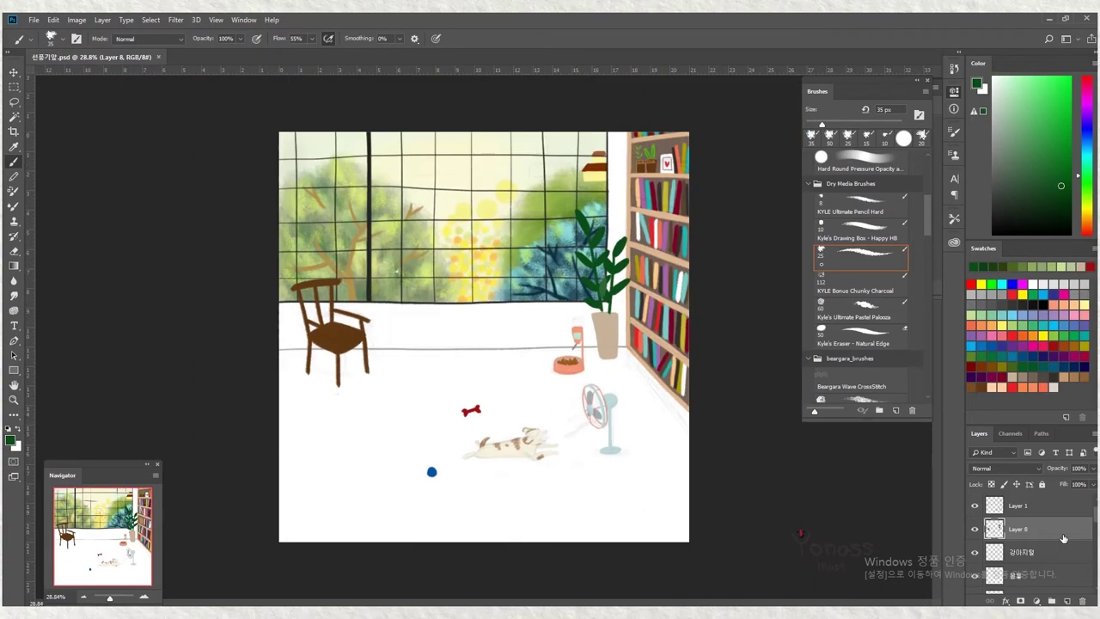
scroll(1045, 529, "down", 1)
Paint the dog's black nose on a new layer with Kyle's Drawing Box - Happy HB at 6 px and hide the sketch on Layer 1
left_click(1046, 529)
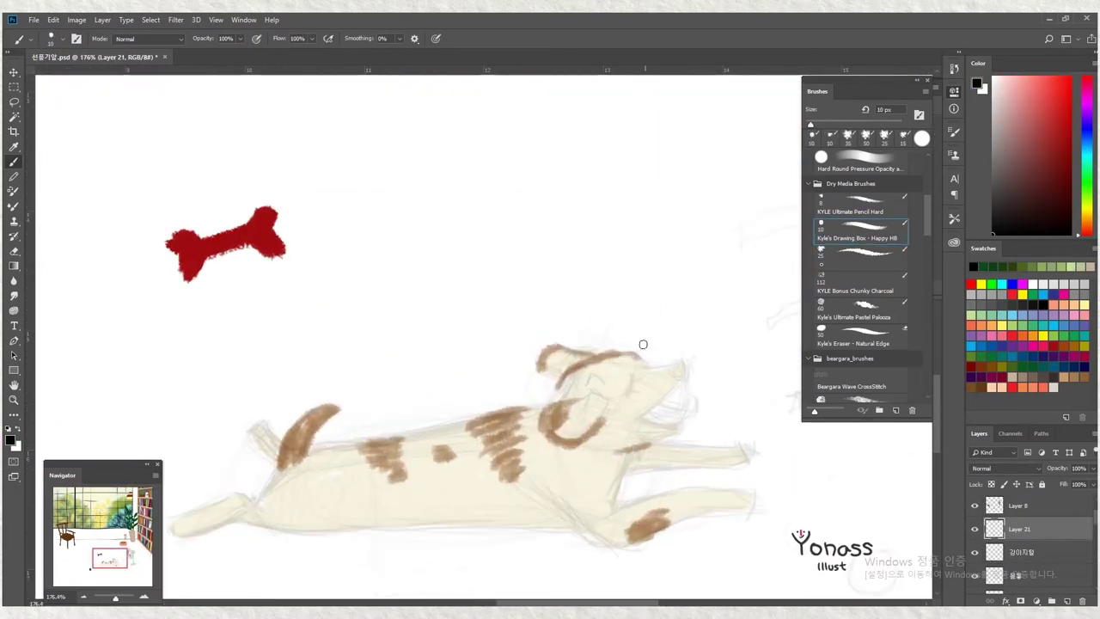
key("bracketleft")
key("bracketleft")
key("bracketleft")
key("bracketleft")
scroll(1031, 533, "up", 1)
left_click(975, 502)
left_click(677, 372)
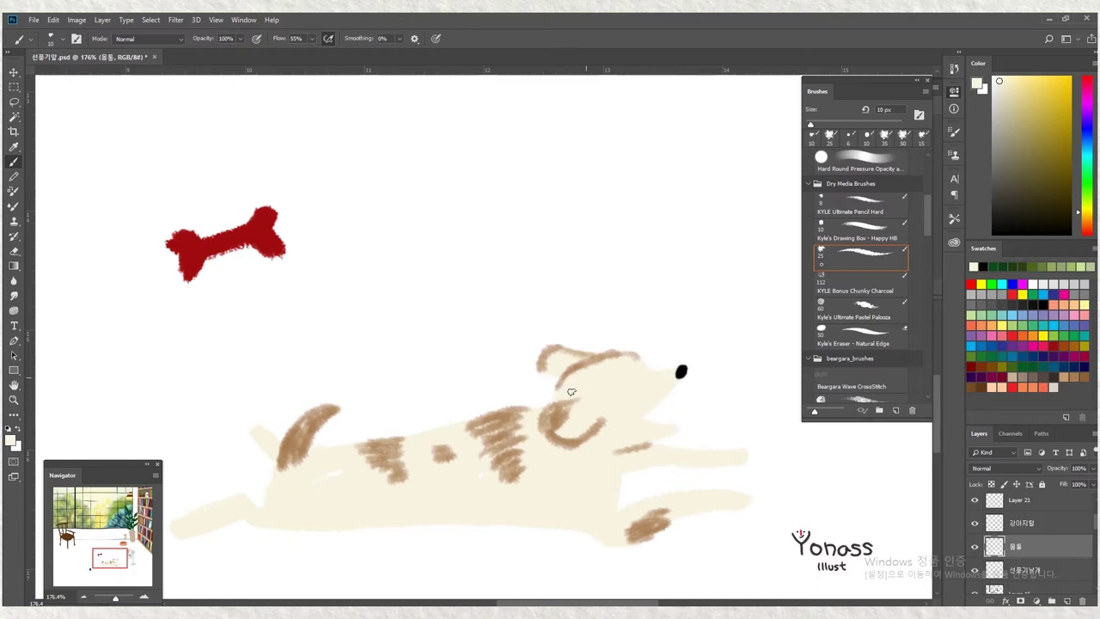
Fill gaps and smooth the edges of the dog's head, body and legs in cream on the 몸통 layer at 10 px
scroll(1031, 533, "up", 1)
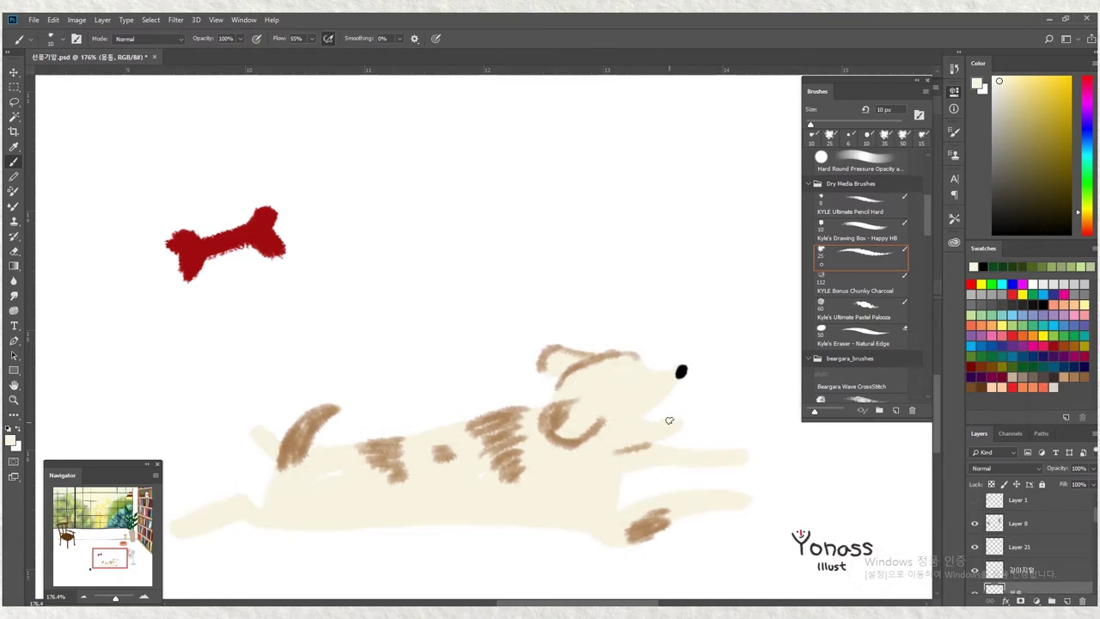
scroll(626, 418, "down", 2)
scroll(448, 425, "left", 3)
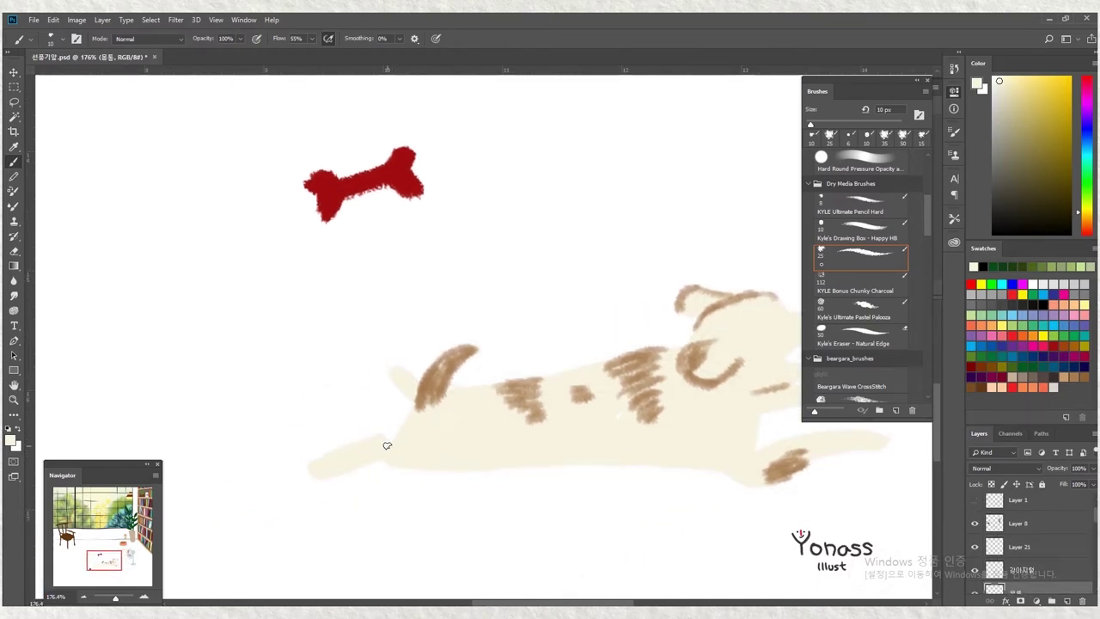
scroll(387, 445, "left", 1)
scroll(435, 433, "up", 1)
scroll(489, 402, "right", 1)
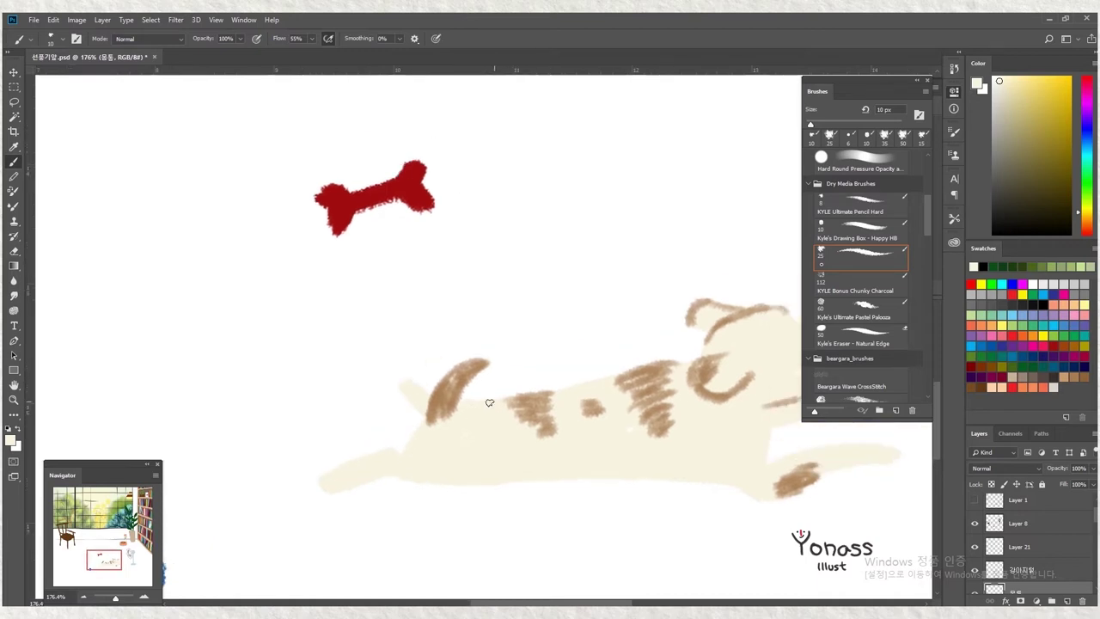
scroll(708, 362, "right", 3)
scroll(722, 378, "down", 1)
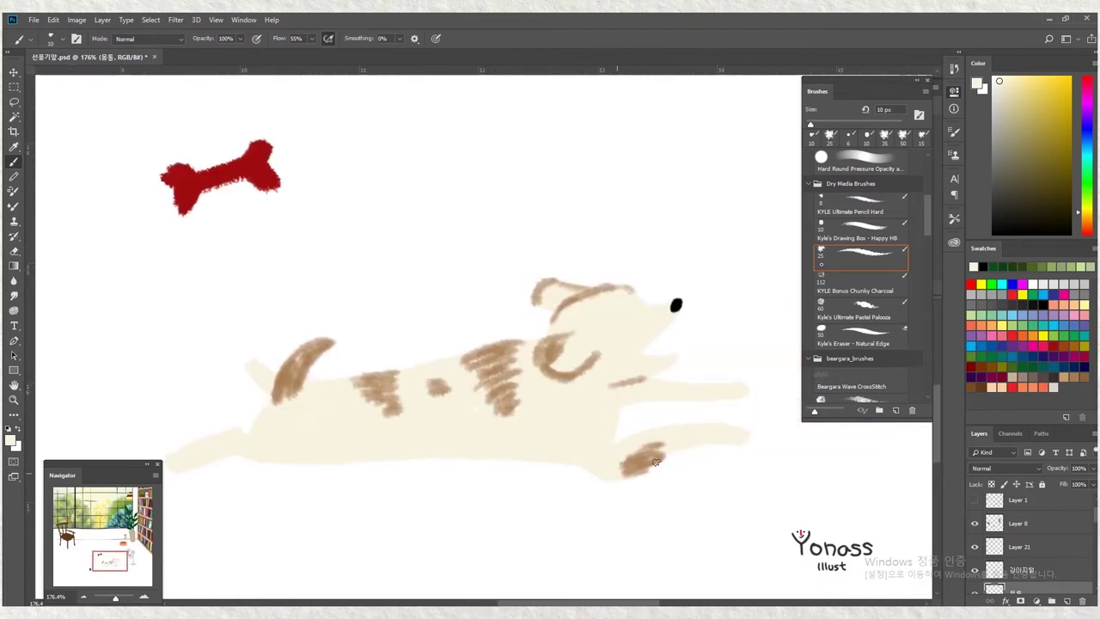
scroll(679, 438, "left", 3)
scroll(601, 437, "up", 1)
scroll(550, 455, "right", 1)
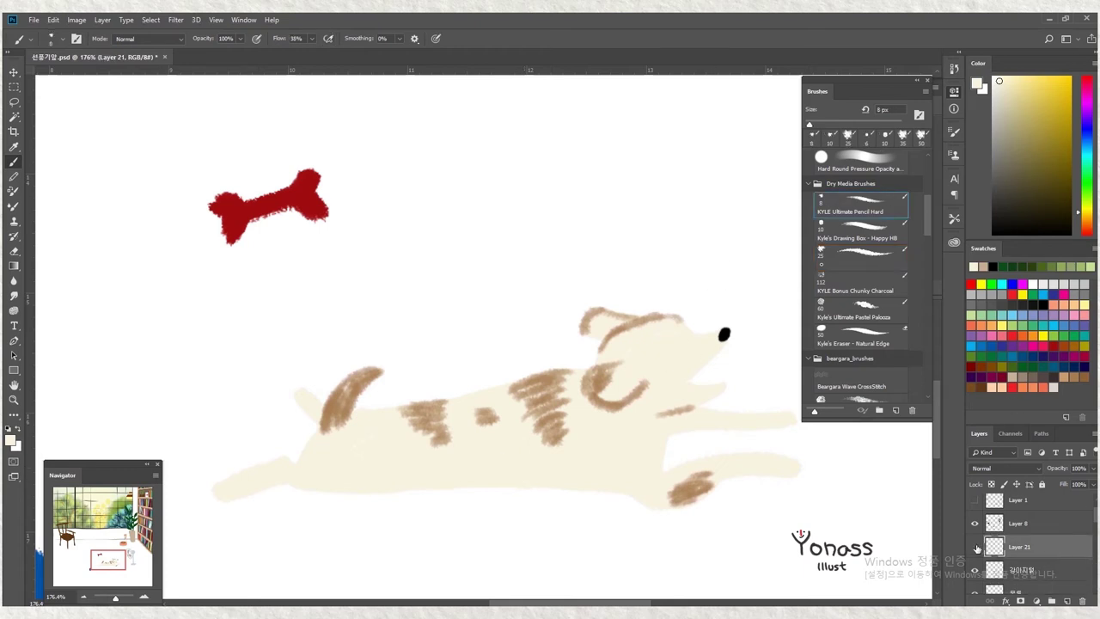
Draw two black closed-eye arcs without lashes on Layer 21 using KYLE Ultimate Pencil Hard at 8 px
key("d")
left_click_drag(680, 348, 680, 355)
key("period")
left_click_drag(684, 339, 679, 359)
key("comma")
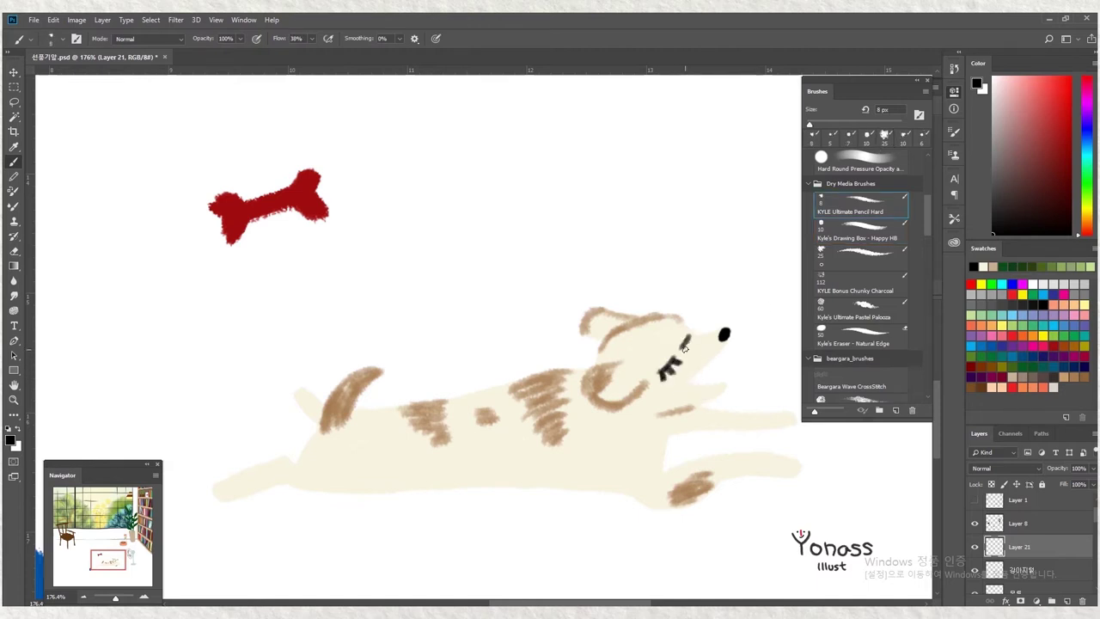
key("ctrl+z")
key("ctrl+z")
left_click_drag(683, 344, 688, 340)
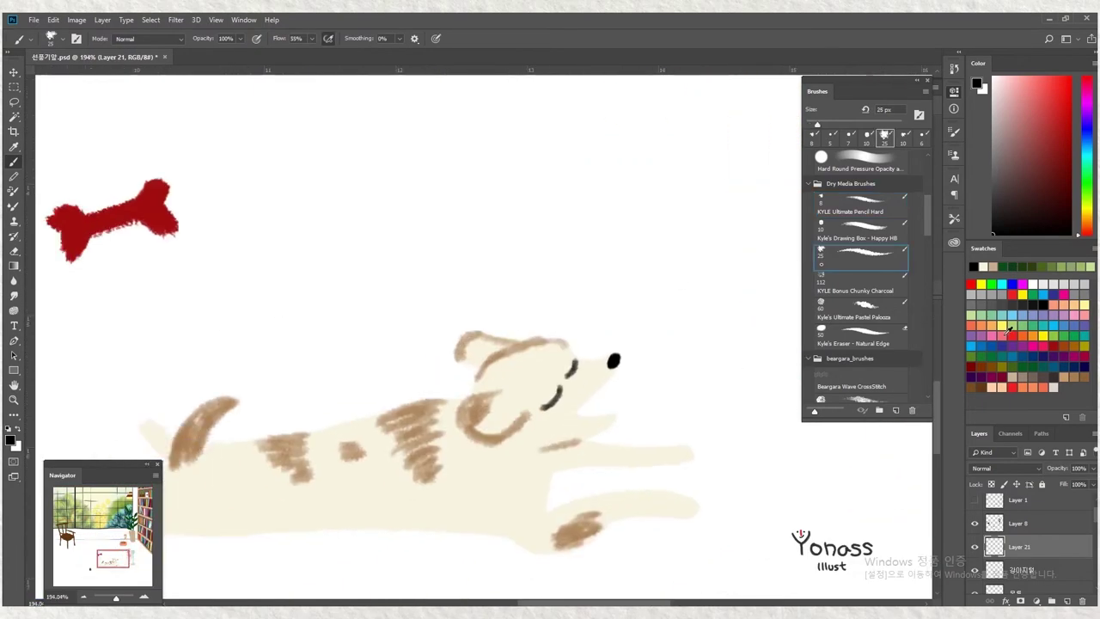
Paint a pink tongue in the dog's open mouth with the brush at 9 px
scroll(645, 461, "up", 3)
key("bracketleft")
key("bracketleft")
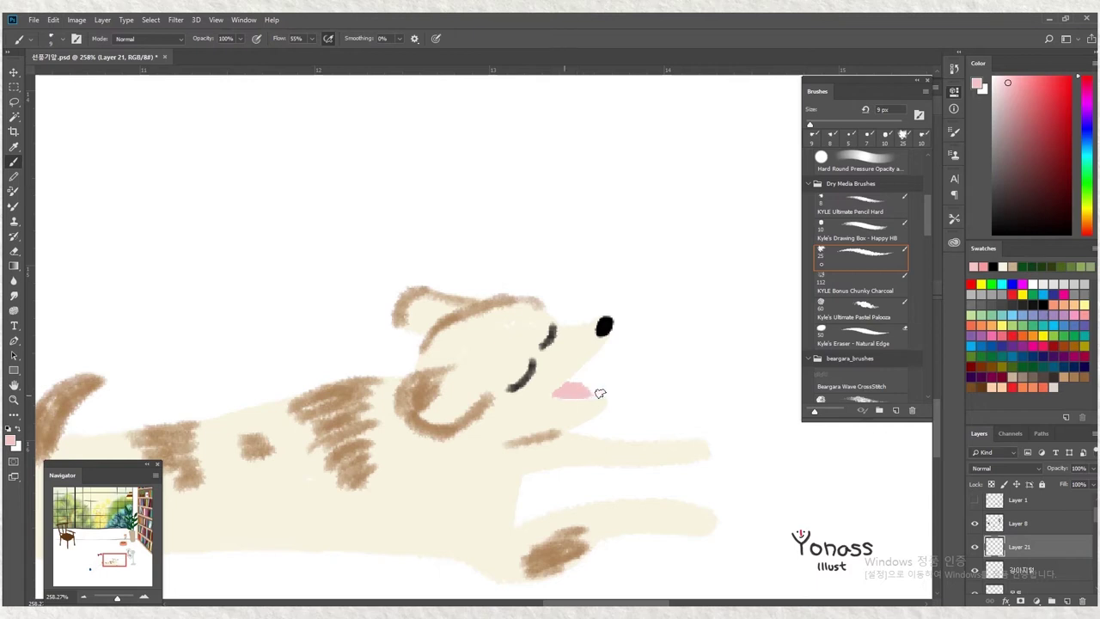
key("ctrl+z")
left_click_drag(593, 393, 559, 395)
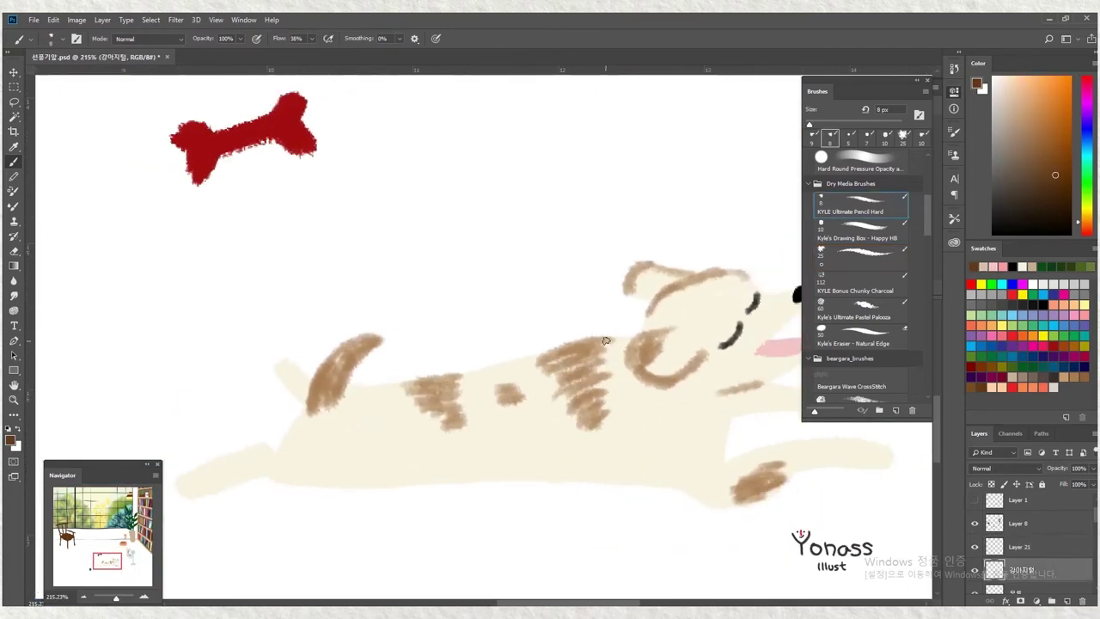
Shade the dog's shoulder patch and near ear with dark brown strokes on the 강아지털 layer at 10 px
key("bracketright")
mouse_move(605, 341)
left_mouse_down()
mouse_move(593, 376)
mouse_move(607, 373)
left_mouse_up()
scroll(607, 373, "up", 1)
mouse_move(665, 348)
left_mouse_down()
mouse_move(666, 399)
mouse_move(637, 379)
left_mouse_up()
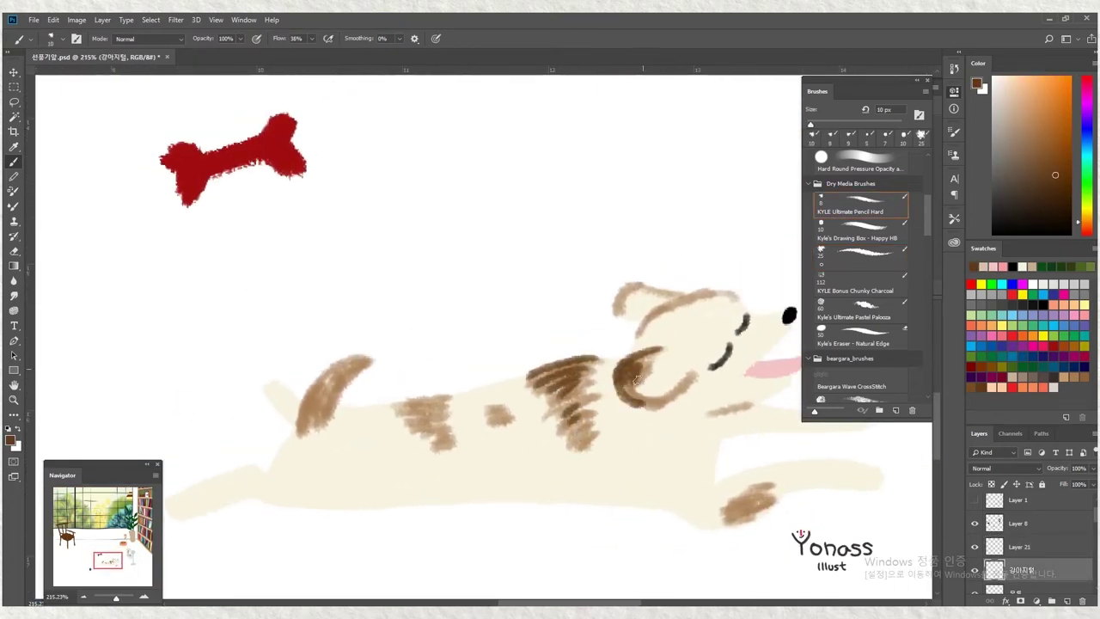
mouse_move(633, 349)
left_mouse_down()
mouse_move(615, 413)
mouse_move(573, 415)
left_mouse_up()
key("ctrl+z")
Draw light brown lines under the dog's jaw and down the front of its chest
scroll(636, 380, "down", 1)
scroll(639, 375, "right", 1)
scroll(590, 416, "right", 2)
scroll(592, 422, "down", 1)
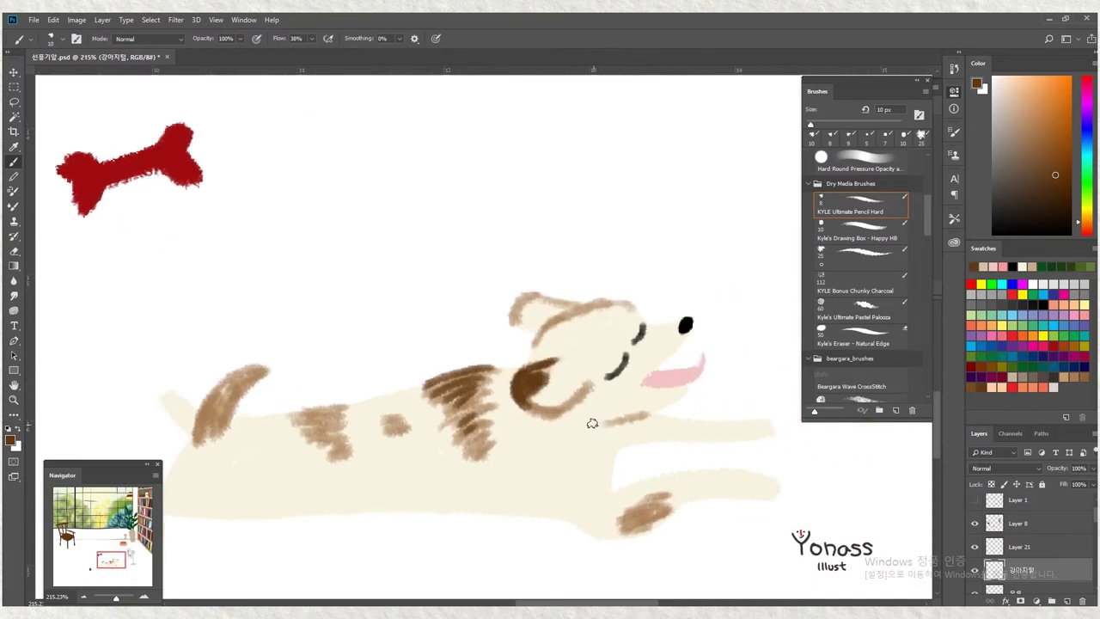
left_click(1081, 378)
mouse_move(577, 430)
left_mouse_down()
mouse_move(685, 397)
mouse_move(689, 421)
left_mouse_up()
scroll(579, 421, "down", 2)
left_click_drag(606, 383, 599, 455)
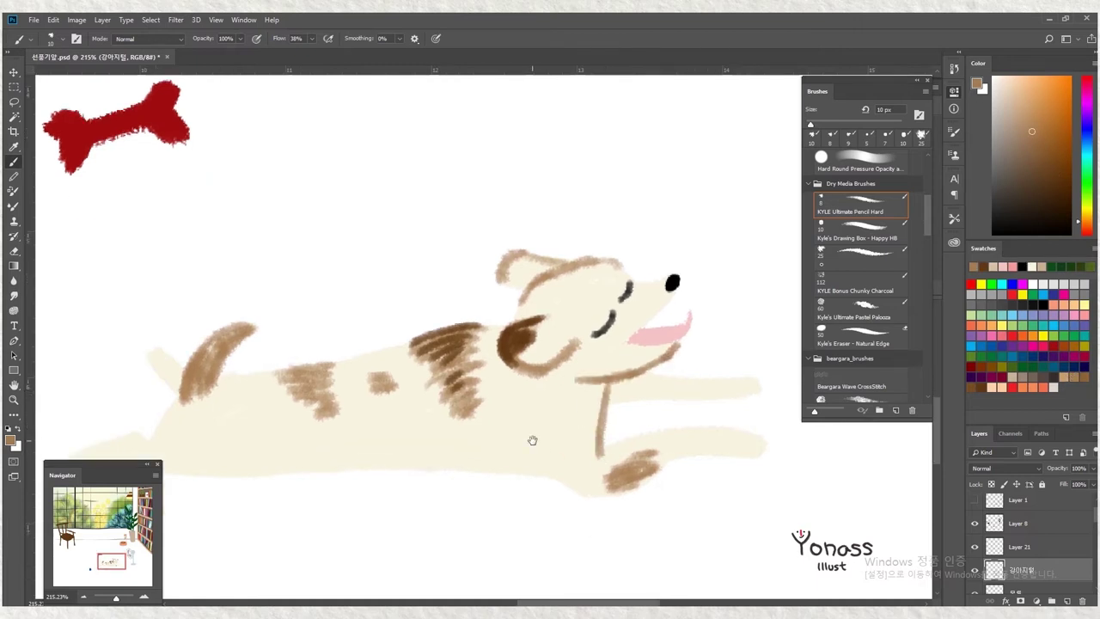
Draw a light brown curve along the lower chest and short toe lines on the lower front paw
scroll(532, 440, "down", 1)
scroll(532, 440, "right", 1)
left_click_drag(512, 437, 575, 486)
scroll(601, 464, "right", 2)
left_click_drag(692, 435, 665, 444)
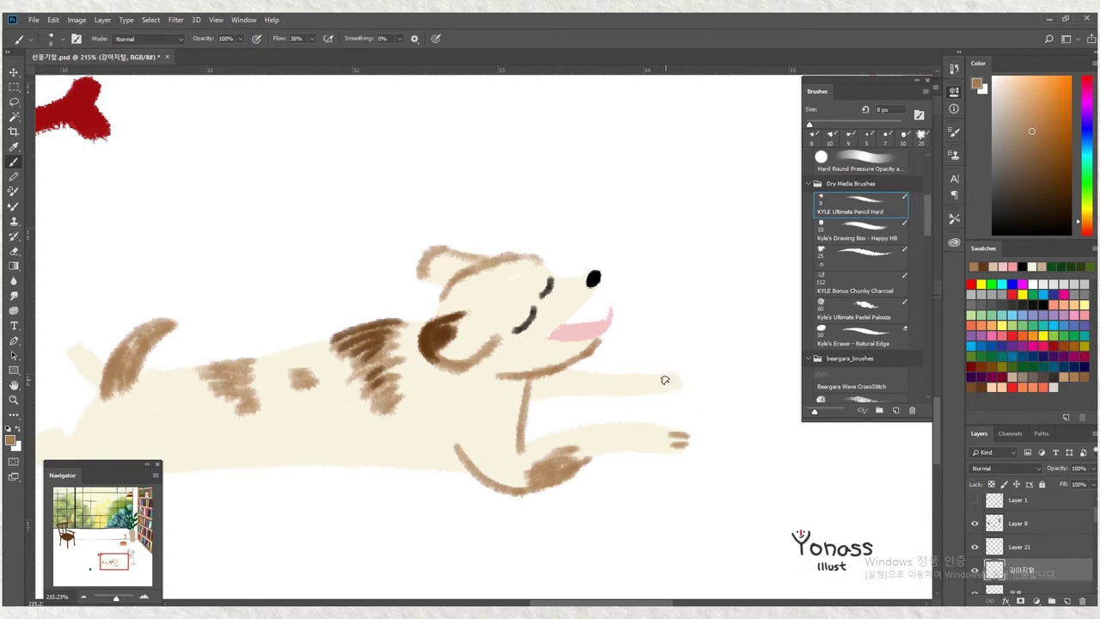
Draw light brown lines for the dog's hind thigh and the rear of its belly
scroll(499, 417, "left", 5)
scroll(342, 429, "up", 1)
scroll(458, 426, "down", 1)
left_click_drag(417, 411, 464, 348)
left_click_drag(430, 391, 442, 422)
Outline the dog's rear back in light brown and shade the rump patch and tail in dark brown
scroll(442, 421, "right", 1)
scroll(392, 422, "up", 1)
scroll(510, 370, "right", 1)
scroll(511, 369, "up", 1)
mouse_move(429, 381)
left_mouse_down()
mouse_move(506, 369)
mouse_move(495, 397)
left_mouse_up()
left_click_drag(391, 359, 421, 330)
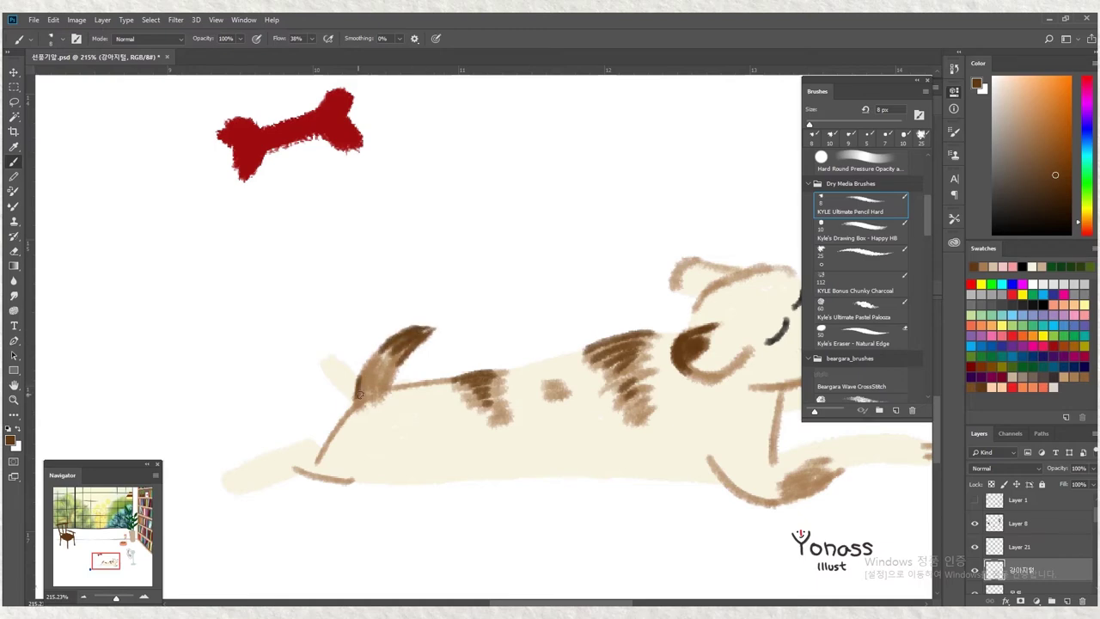
Draw short light brown toe lines on both of the dog's hind paws
scroll(391, 369, "down", 2)
scroll(391, 370, "left", 2)
left_click_drag(315, 397, 339, 389)
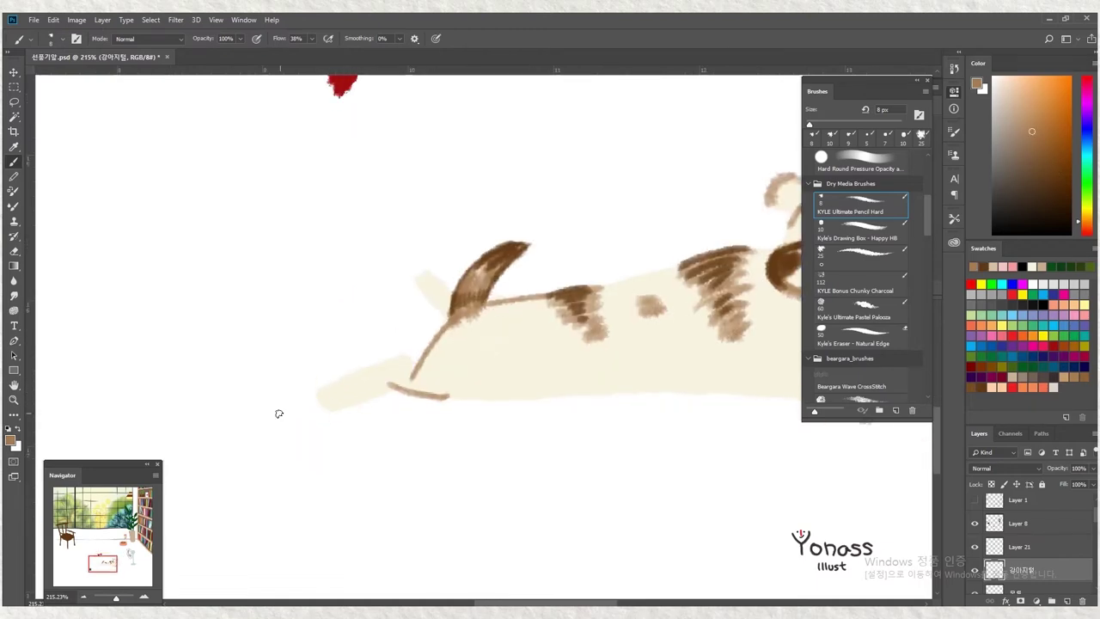
scroll(344, 412, "up", 1)
scroll(414, 300, "down", 5)
scroll(516, 283, "up", 5)
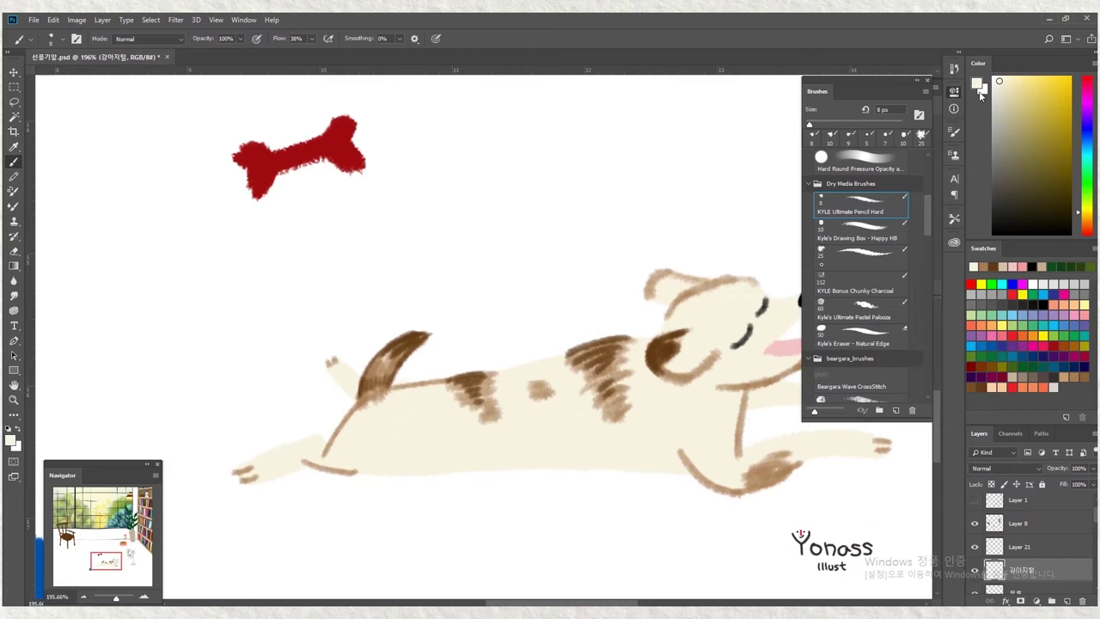
Hatch pale grey-beige fur strokes along the dog's back, rump and shoulder
left_click(574, 268, "alt")
mouse_move(421, 309)
left_mouse_down()
mouse_move(518, 296)
mouse_move(521, 323)
mouse_move(581, 297)
mouse_move(603, 335)
mouse_move(648, 275)
mouse_move(709, 331)
left_mouse_up()
scroll(391, 353, "left", 2)
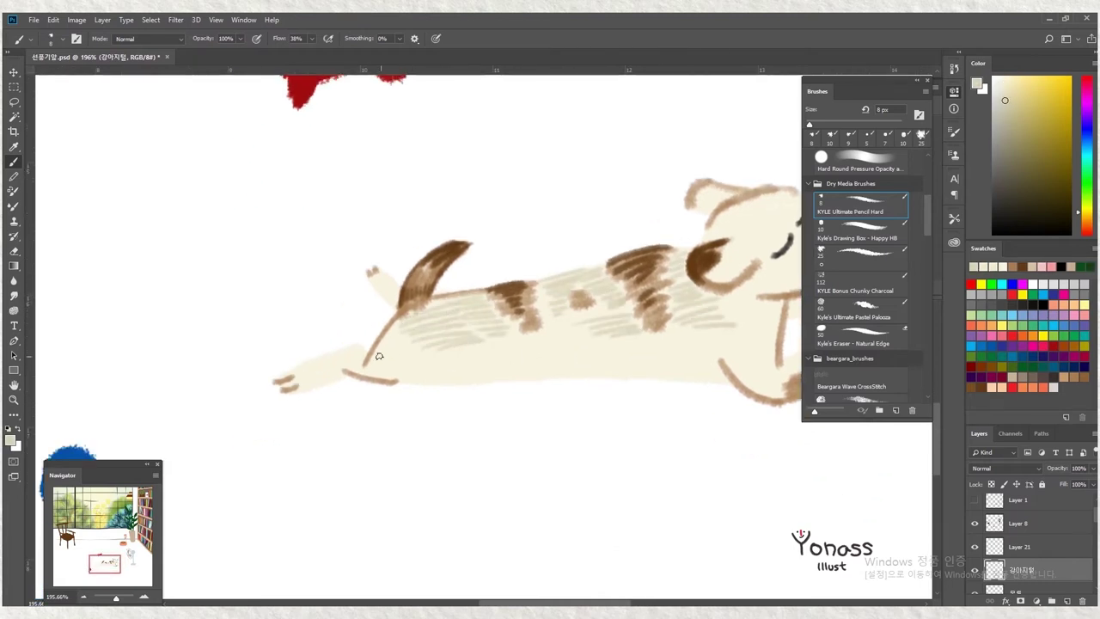
scroll(619, 348, "right", 3)
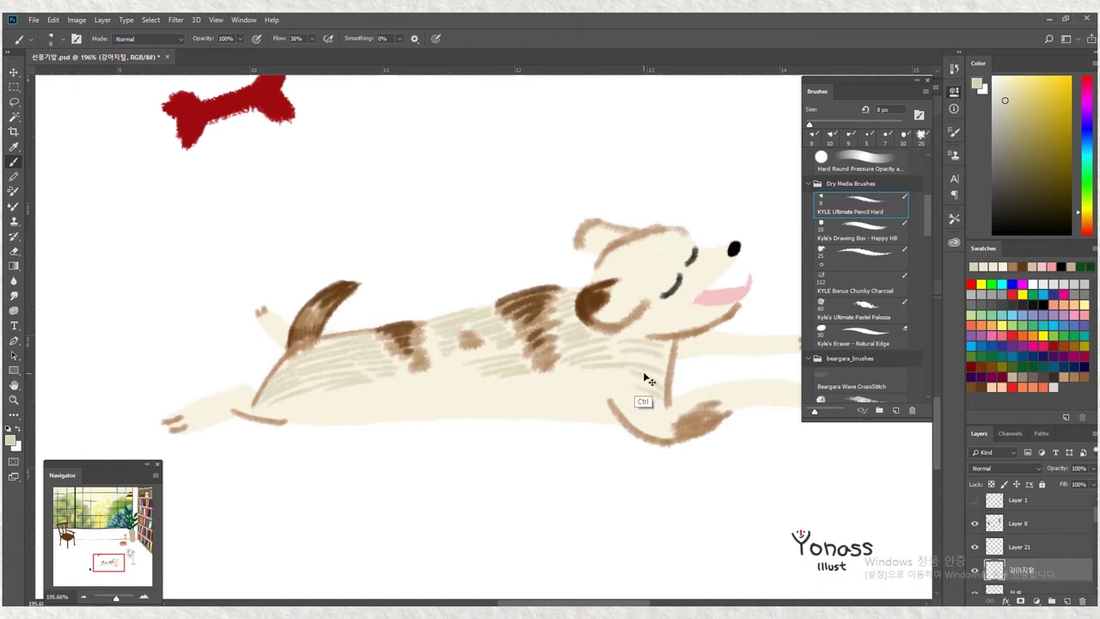
Extend the pale grey-beige fur strokes over the dog's flank, belly, chest, front legs and hind leg
scroll(514, 393, "left", 2)
scroll(514, 393, "left", 2)
left_click_drag(459, 344, 637, 325)
scroll(637, 325, "right", 3)
mouse_move(516, 345)
left_mouse_down()
mouse_move(564, 322)
mouse_move(641, 340)
mouse_move(730, 335)
left_mouse_up()
scroll(640, 339, "right", 3)
left_click_drag(627, 279, 712, 277)
scroll(405, 319, "left", 5)
mouse_move(327, 355)
left_mouse_down()
mouse_move(391, 327)
mouse_move(405, 342)
left_mouse_up()
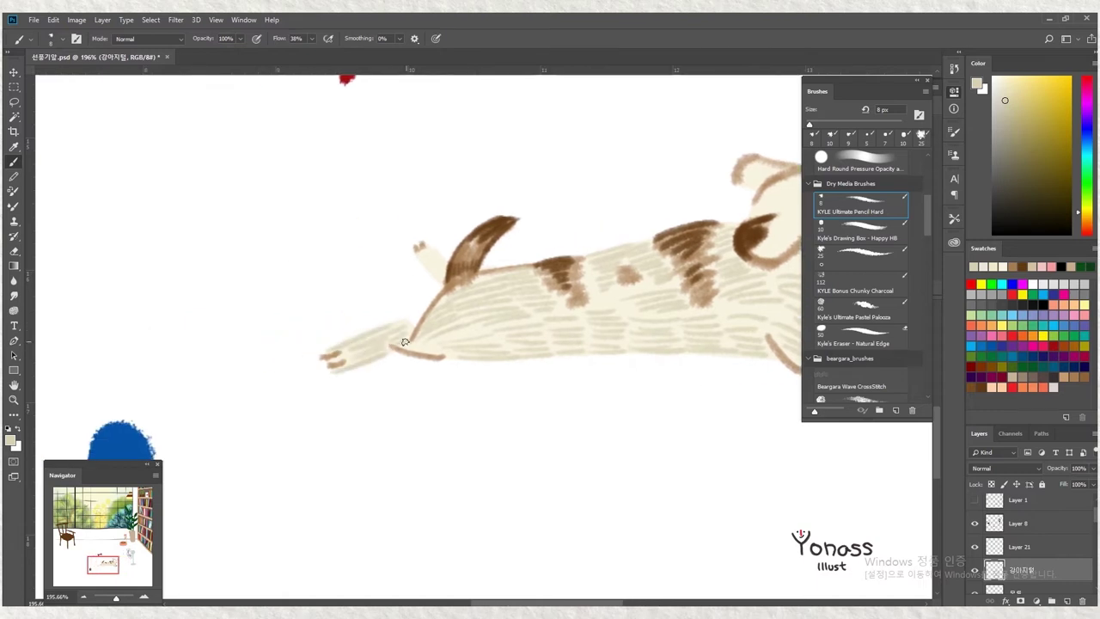
Fill the dog's head, cheek and muzzle with pale grey-beige fur strokes
scroll(491, 329, "right", 4)
scroll(492, 329, "up", 2)
left_click_drag(640, 275, 597, 307)
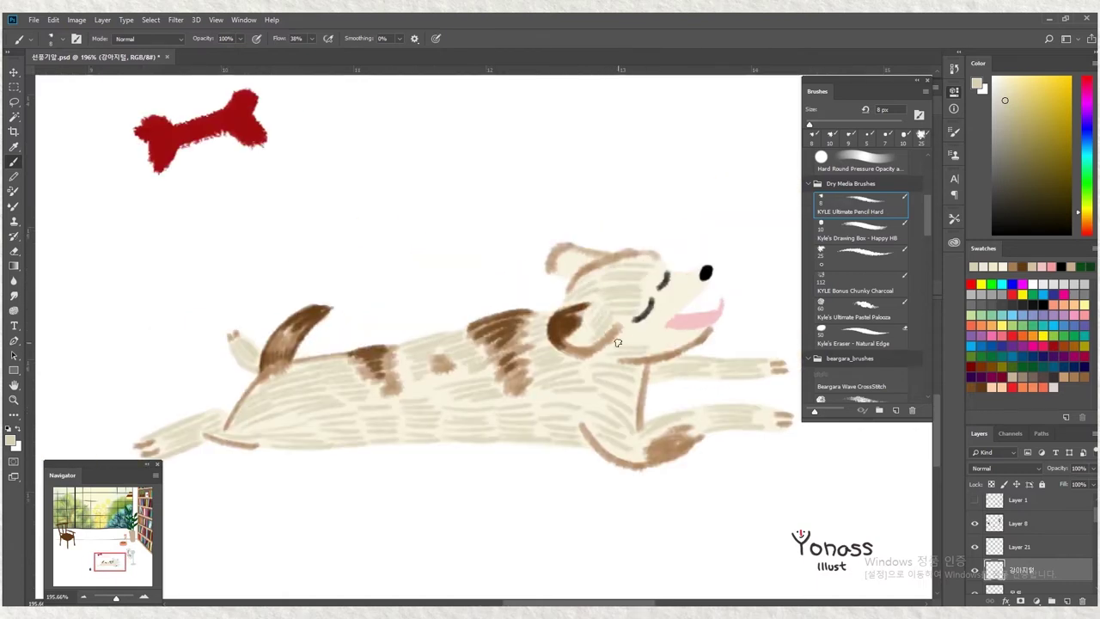
left_click_drag(617, 343, 688, 336)
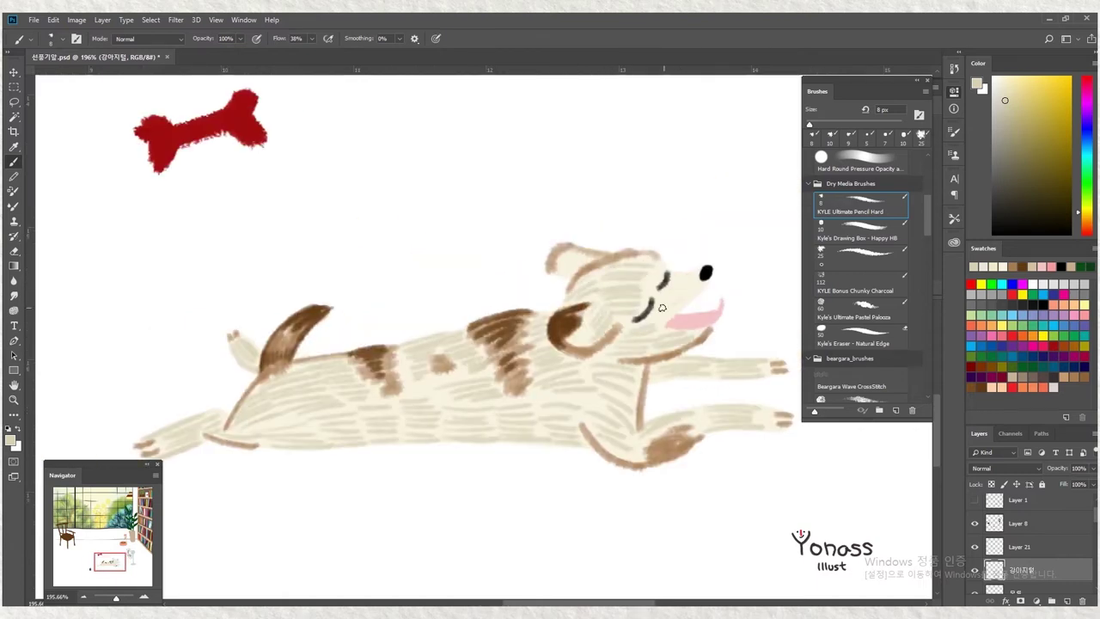
scroll(589, 402, "left", 2)
scroll(519, 357, "down", 1)
scroll(544, 369, "left", 1)
scroll(544, 370, "up", 1)
Choose a darker yellowish tan and layer fur strokes along the dog's back around the brown patches
left_click(581, 388, "alt")
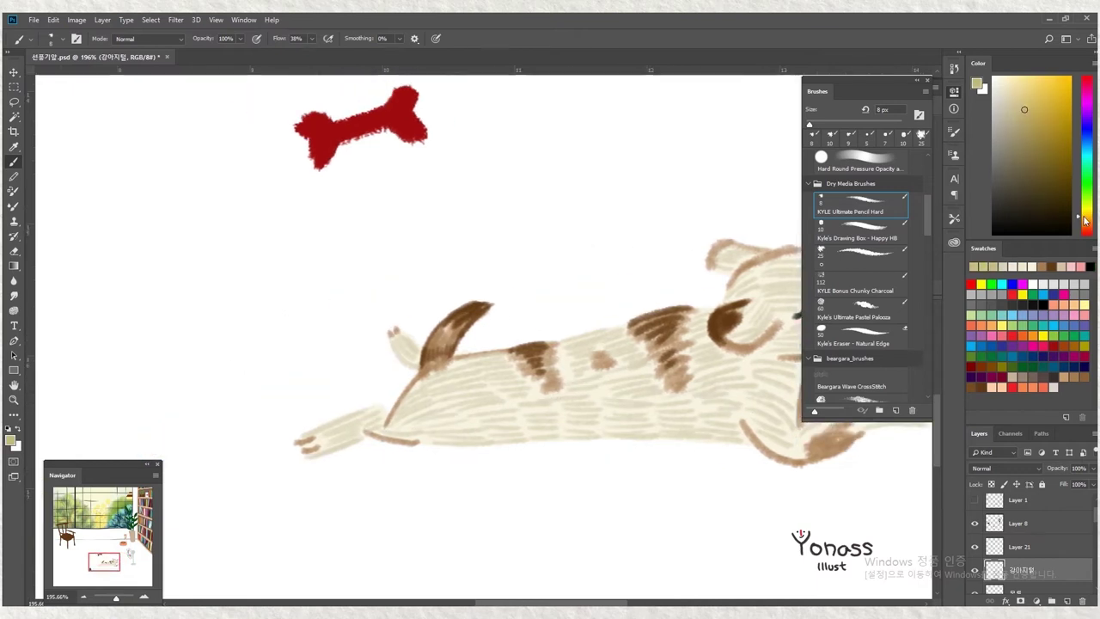
scroll(454, 368, "right", 2)
scroll(453, 369, "up", 1)
scroll(539, 405, "down", 1)
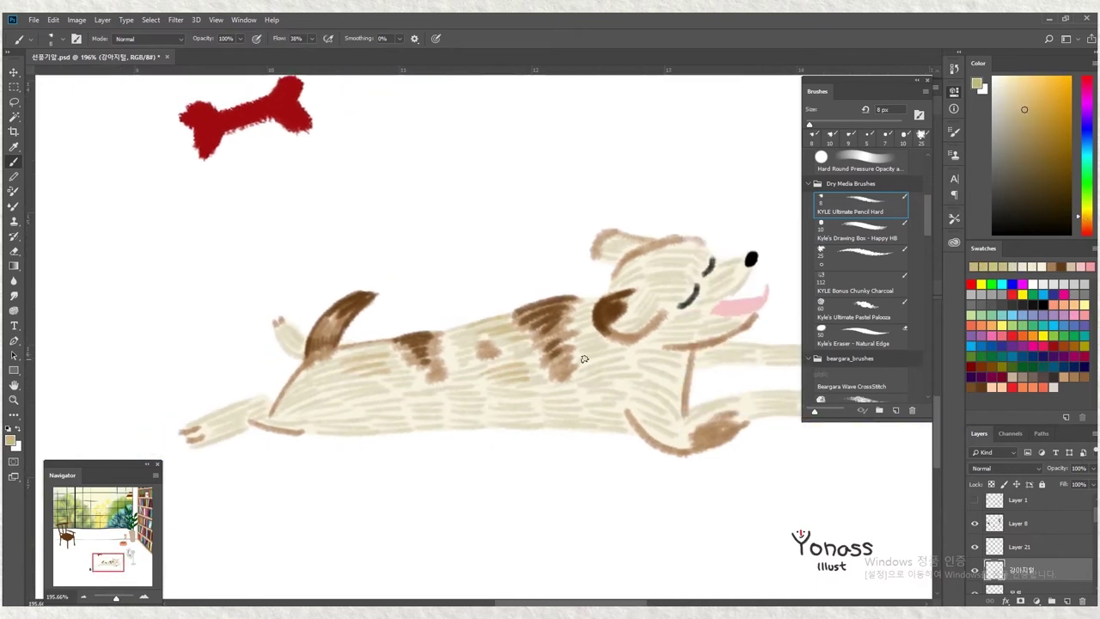
scroll(591, 352, "right", 1)
scroll(653, 348, "up", 1)
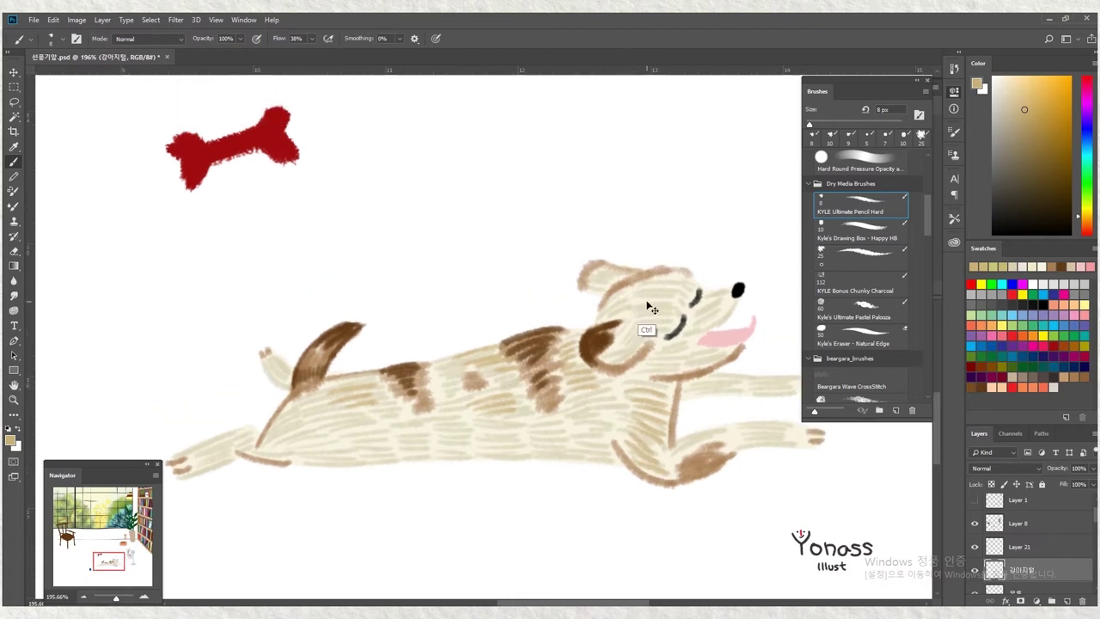
Add tan fur strokes to the dog's head, muzzle, rump, chest, belly and legs
scroll(725, 344, "left", 2)
scroll(412, 378, "right", 2)
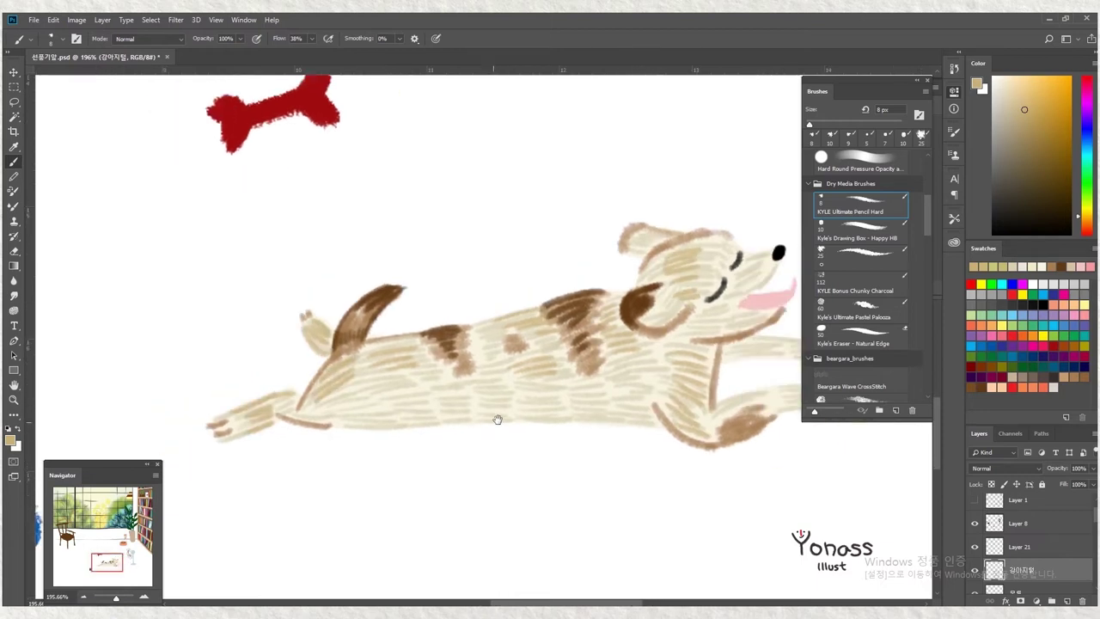
scroll(473, 342, "right", 2)
scroll(533, 339, "right", 2)
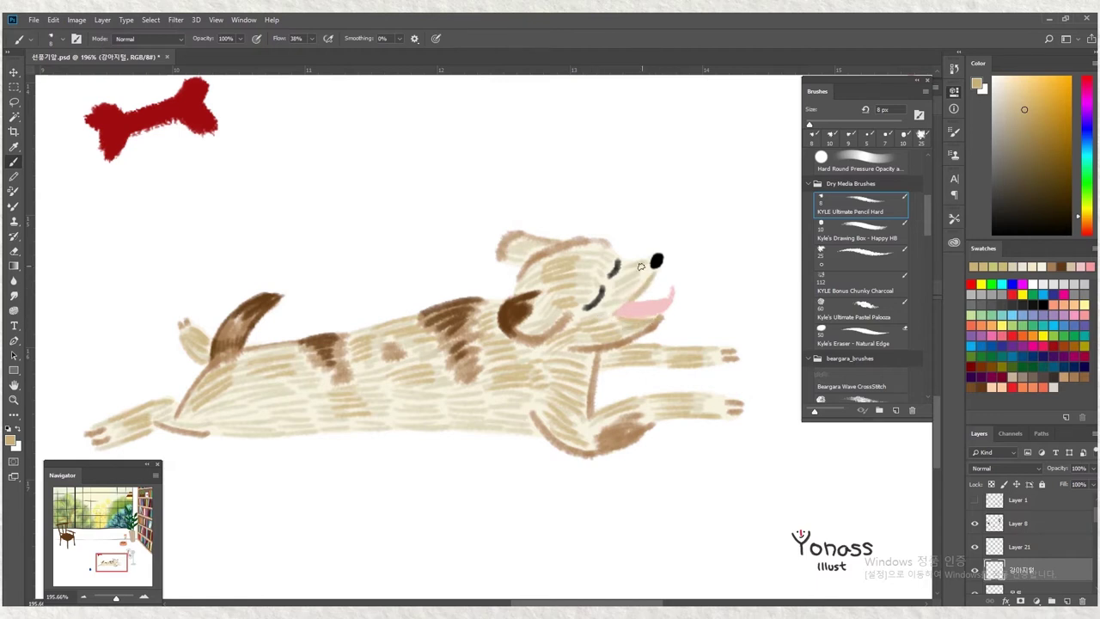
scroll(518, 258, "left", 4)
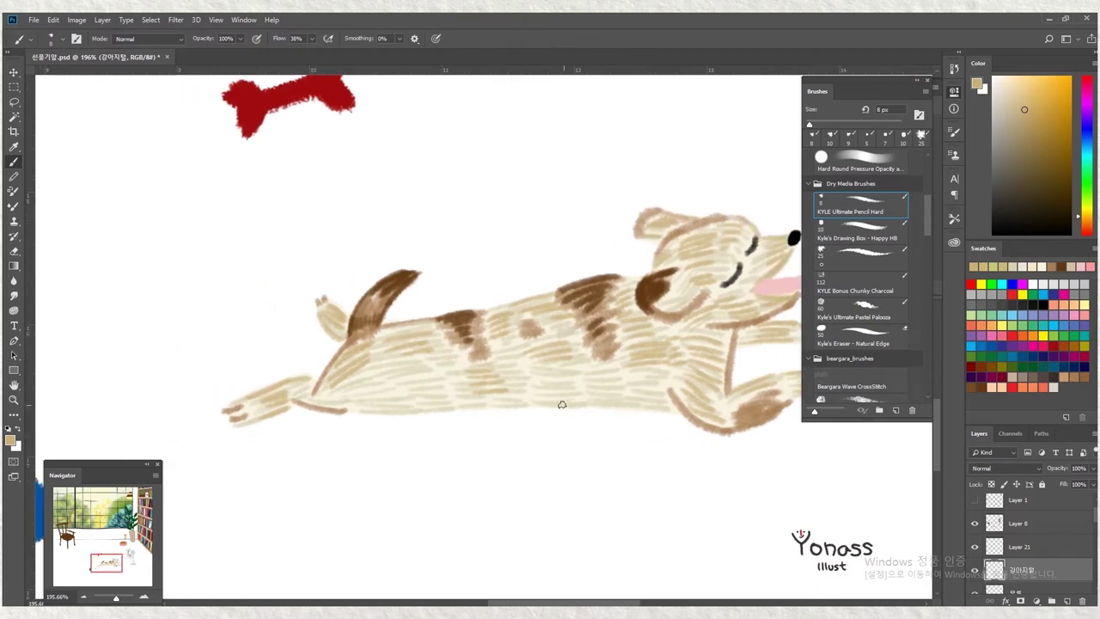
scroll(550, 391, "left", 4)
scroll(544, 349, "down", 5)
scroll(565, 491, "up", 6)
Shade the dog's tongue in darker pink on Layer 21
left_click(560, 353, "alt")
left_click(1033, 541)
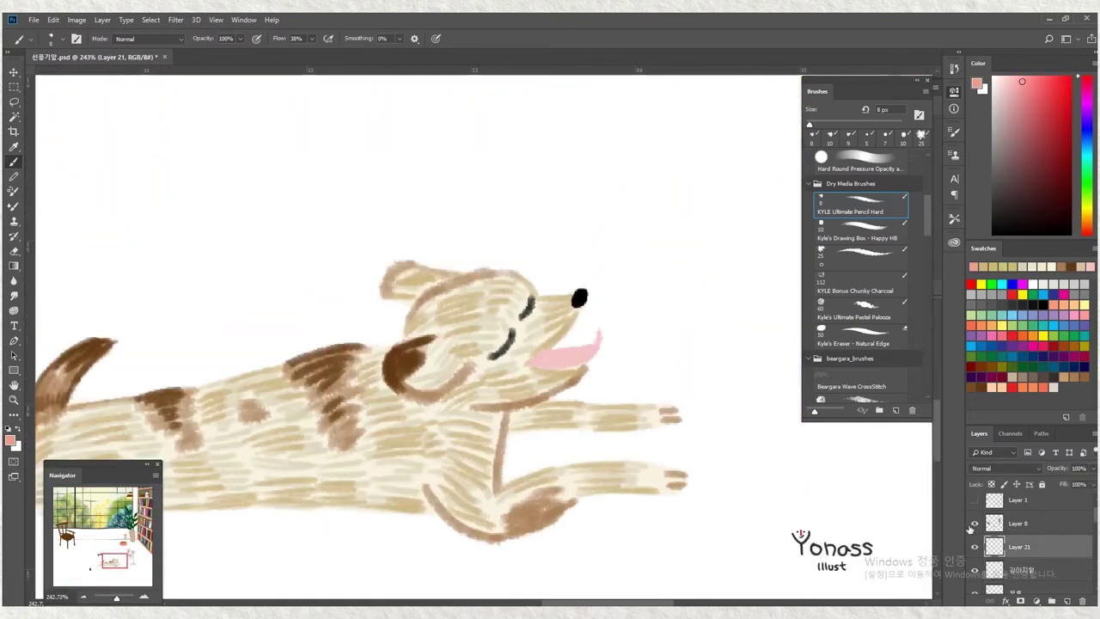
scroll(580, 360, "up", 1)
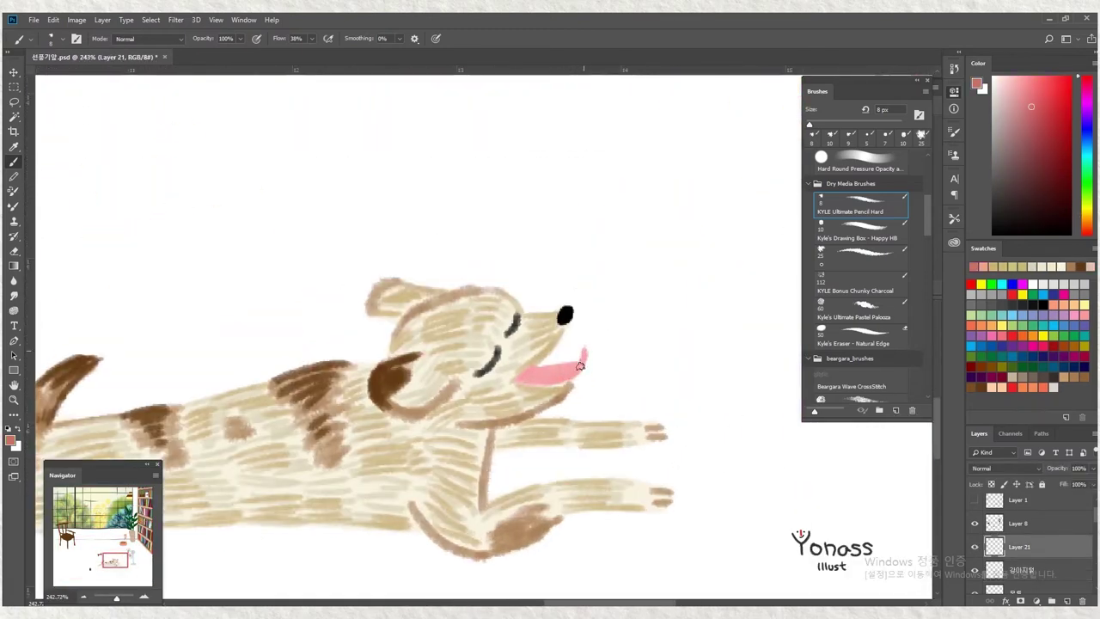
scroll(519, 379, "down", 3)
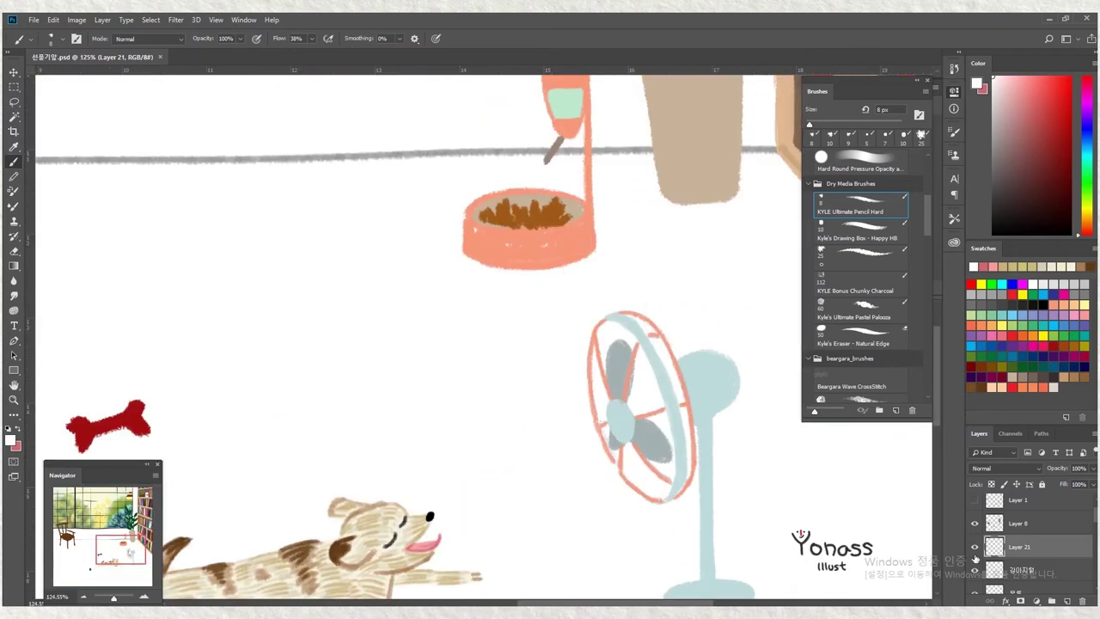
Create a new layer above the fan body and draw an orange-red grille ring around the fan's hub
key("ctrl+shift+alt+n")
scroll(671, 510, "up", 2)
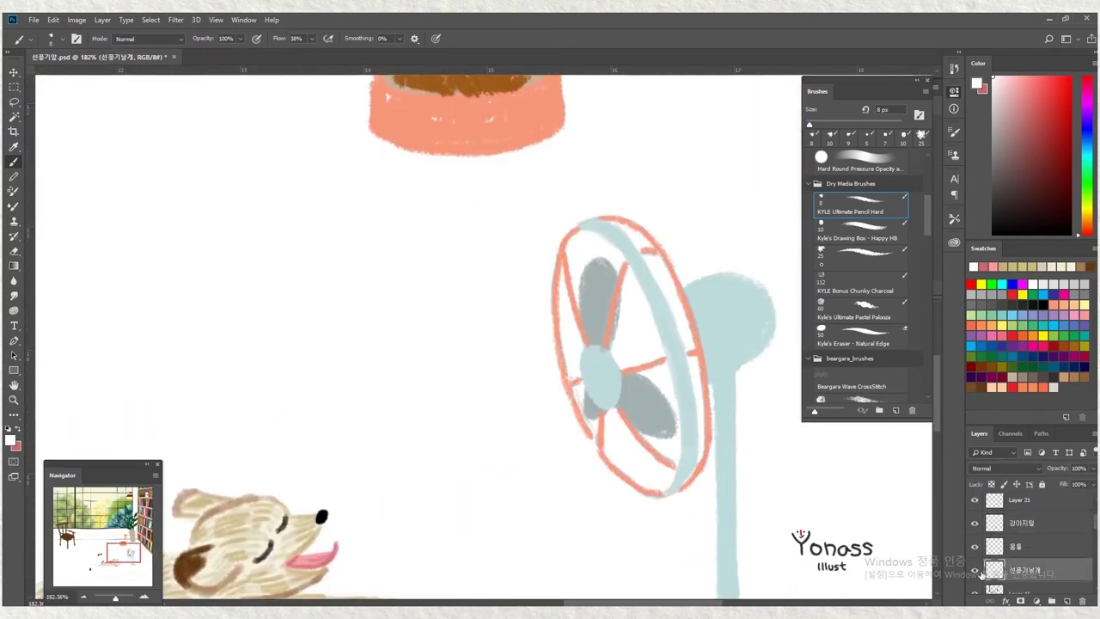
scroll(728, 483, "up", 2)
left_click(533, 314, "alt")
left_click(873, 266)
key("comma")
key("comma")
key("ctrl+z")
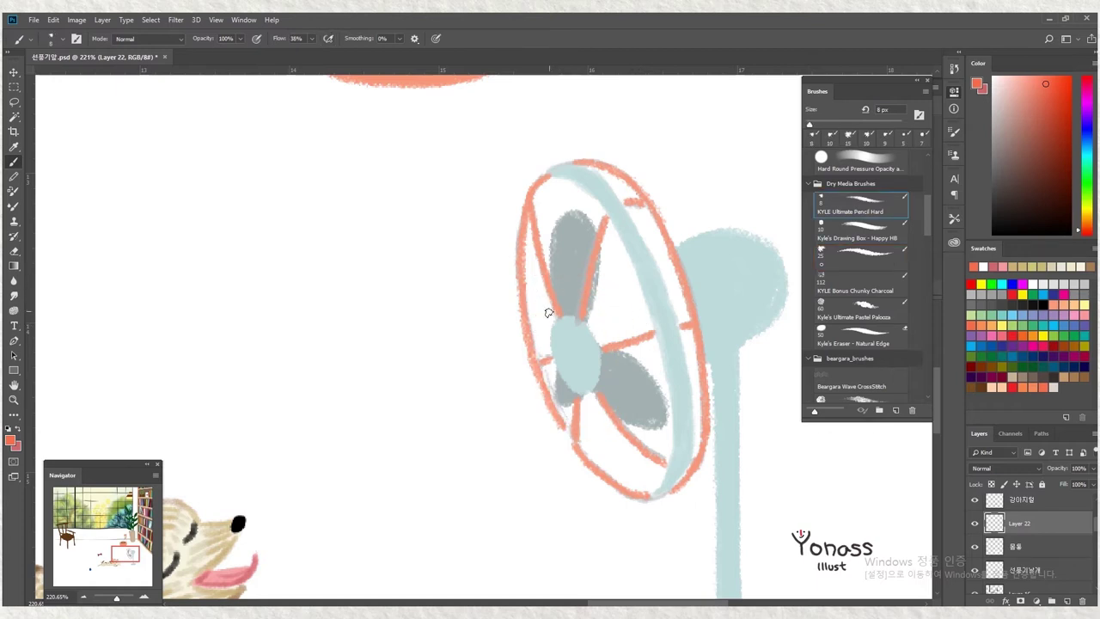
left_click_drag(557, 294, 610, 427)
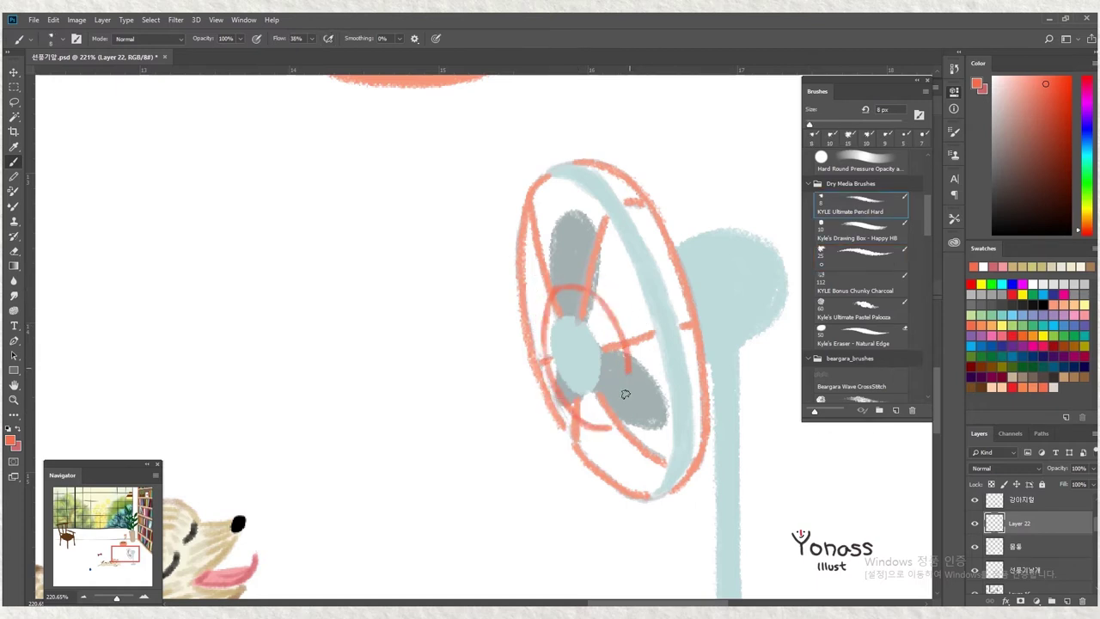
left_click_drag(637, 374, 612, 418)
left_click_drag(630, 376, 617, 424)
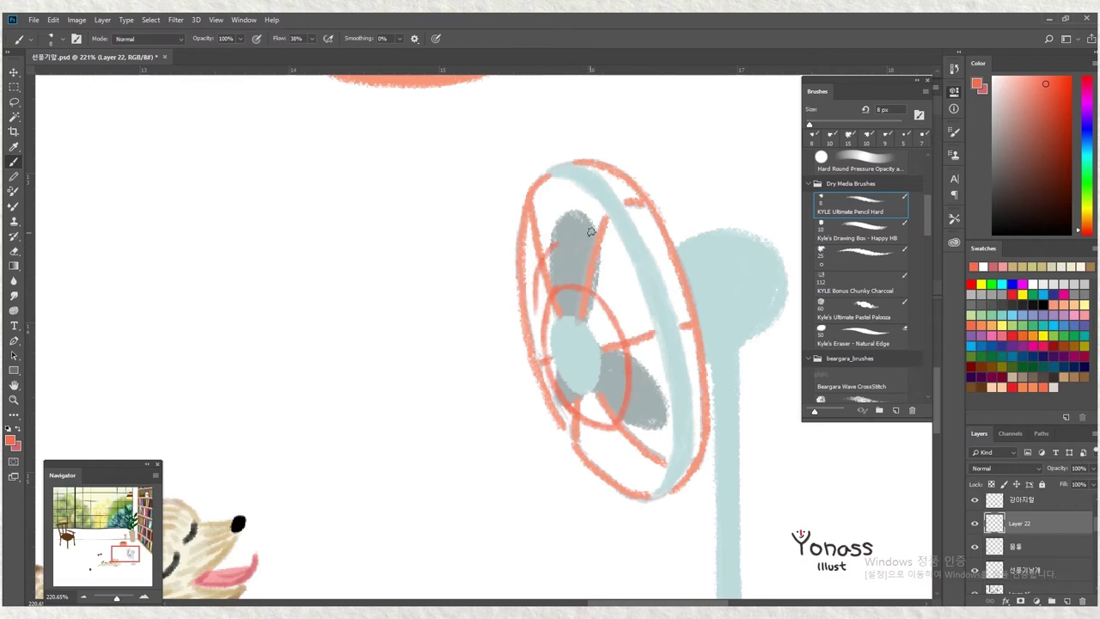
Draw a second, larger orange-red grille ring across the fan's blades
scroll(593, 258, "down", 3)
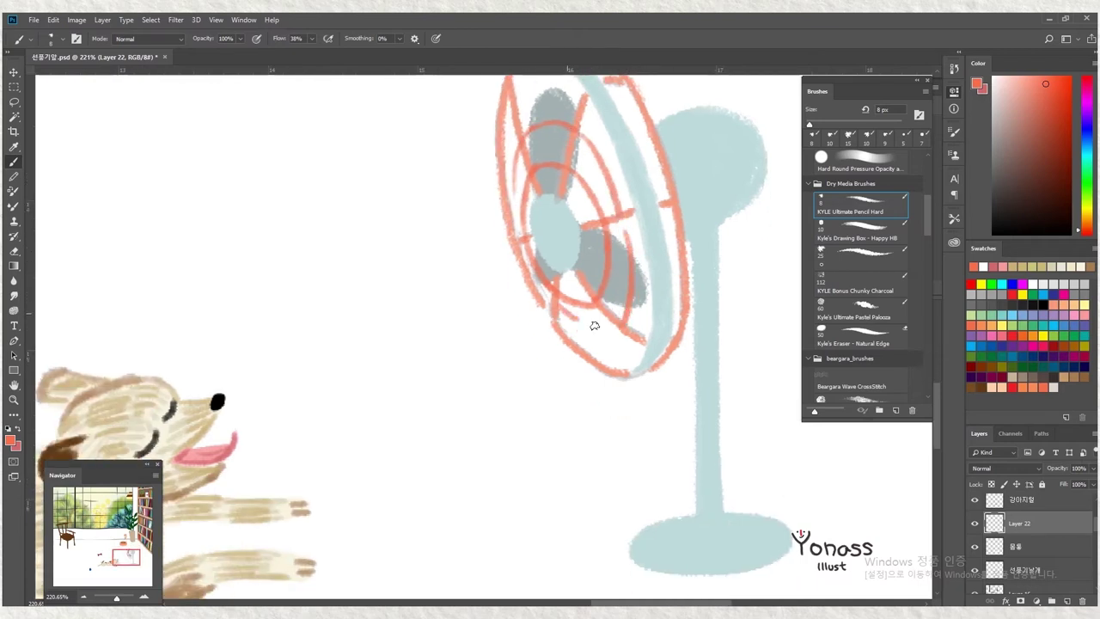
scroll(606, 325, "up", 1)
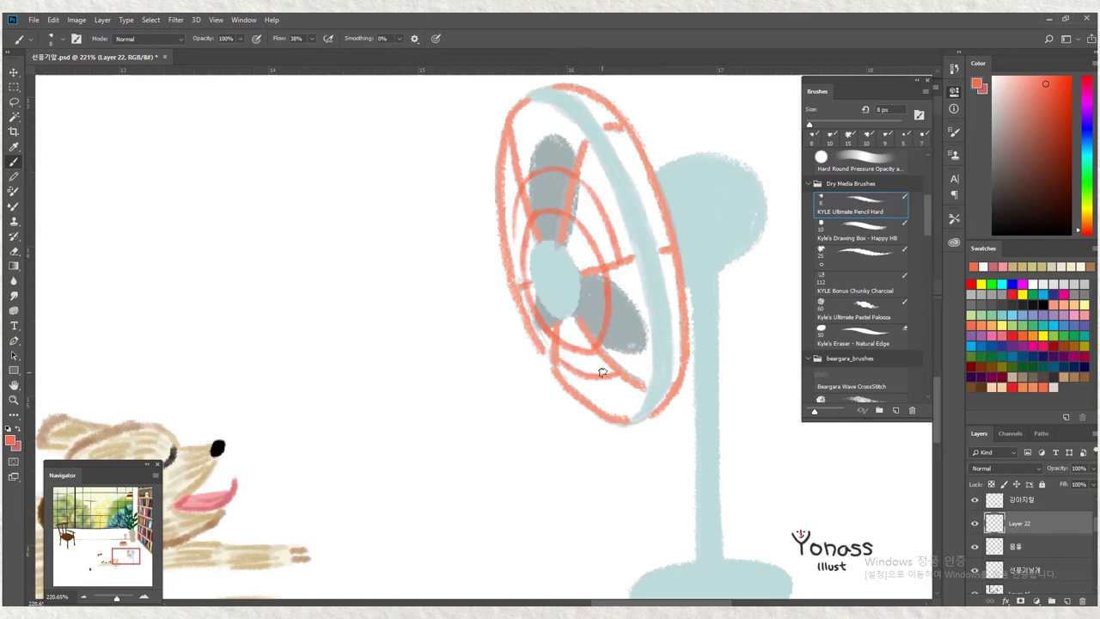
left_click_drag(611, 375, 632, 281)
Draw a third orange-red grille ring around the blade tips, just inside the fan's rim
scroll(618, 344, "up", 1)
left_click_drag(514, 221, 591, 182)
left_click_drag(593, 448, 652, 422)
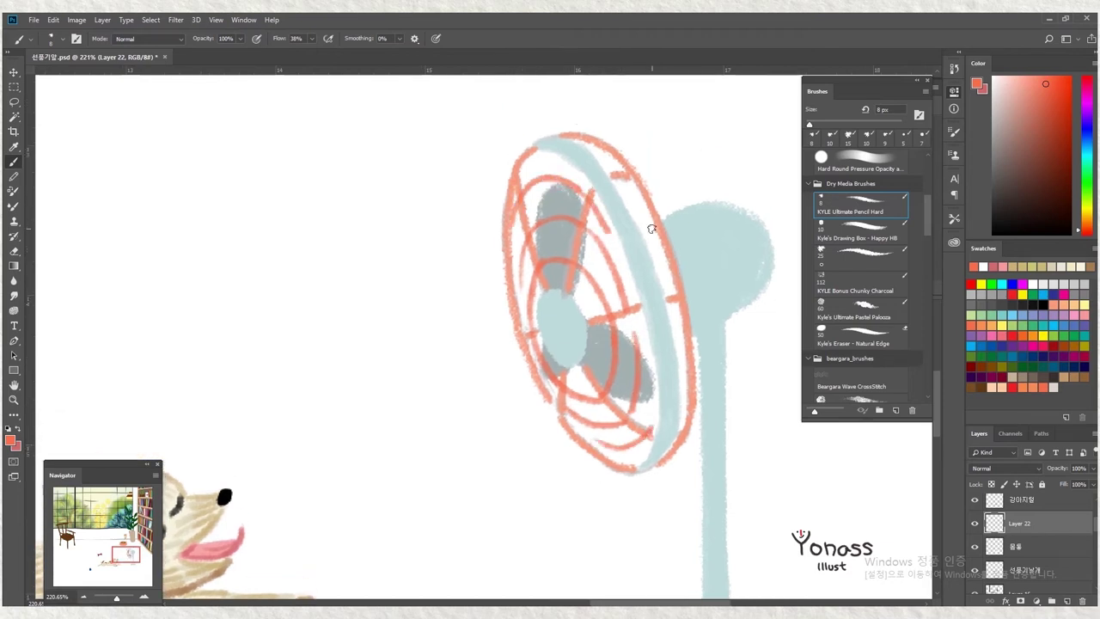
left_click_drag(579, 436, 662, 397)
scroll(572, 186, "up", 1)
left_click_drag(572, 187, 625, 284)
scroll(625, 285, "down", 1)
left_click_drag(601, 225, 626, 353)
Add an extra orange-red line along the rear grille between the fan's rim and motor housing
scroll(628, 344, "down", 10)
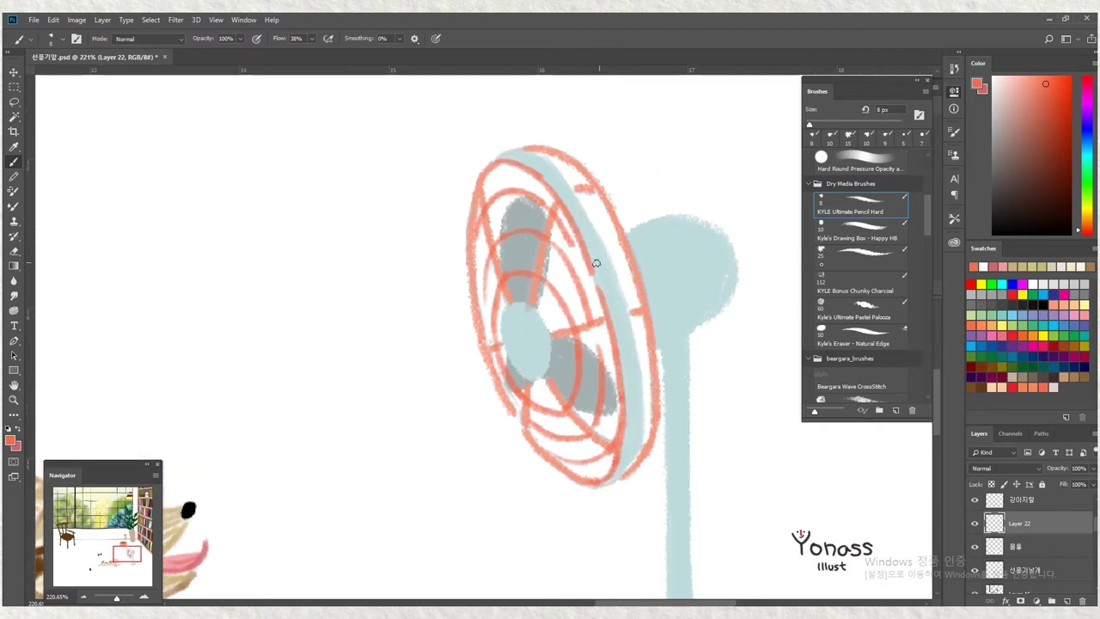
scroll(625, 400, "up", 8)
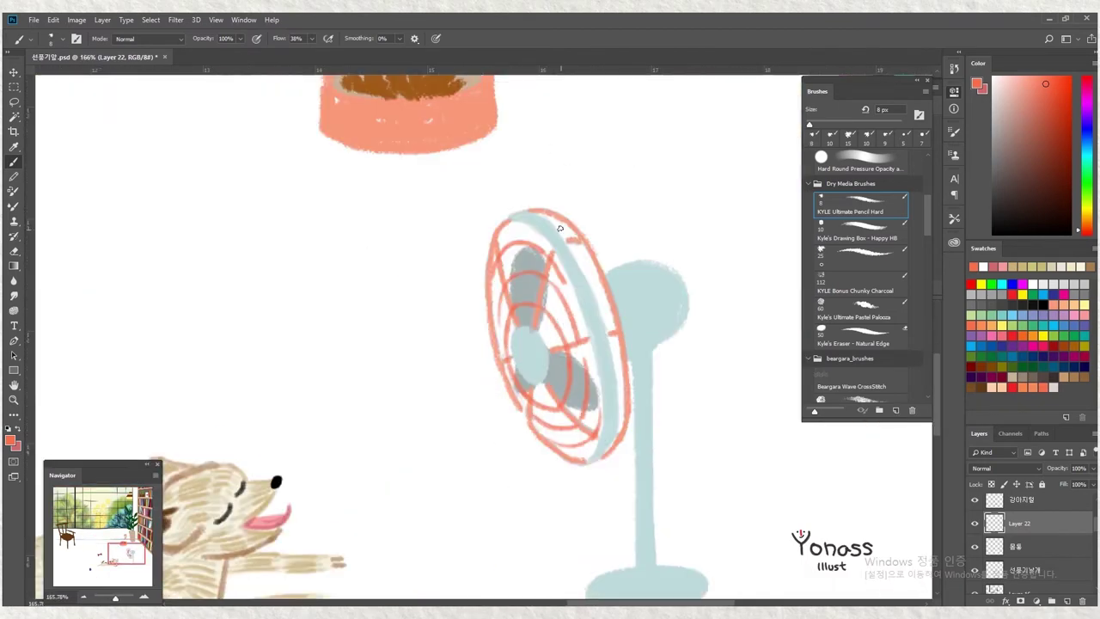
left_click_drag(584, 270, 622, 383)
key("ctrl+z")
left_click_drag(601, 309, 603, 320)
mouse_move(587, 263)
left_mouse_down()
mouse_move(622, 397)
mouse_move(615, 360)
left_mouse_up()
key("ctrl+z")
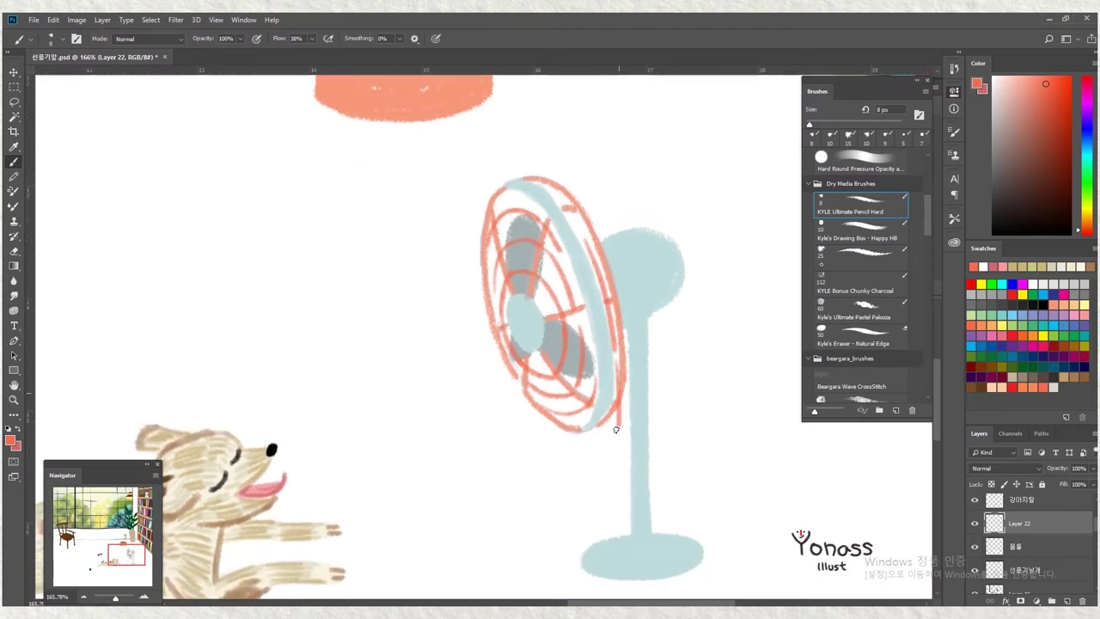
left_click_drag(559, 226, 547, 281)
Create a new layer beneath the grille lines and shade the joint under the fan's motor housing in darker grey-teal
left_click(1036, 547)
left_click(1066, 600)
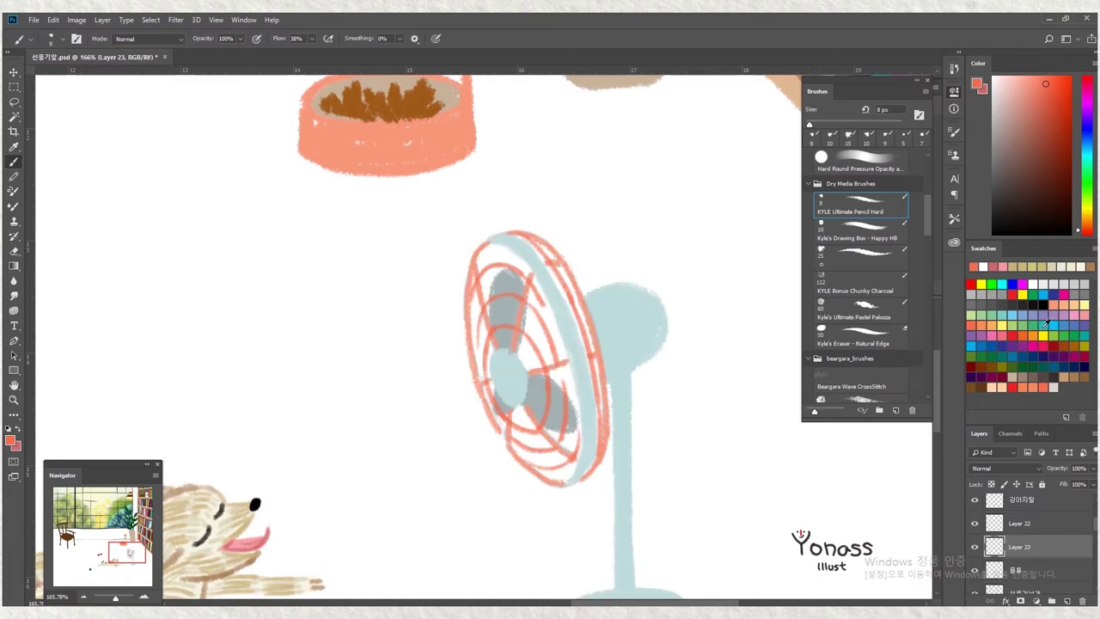
left_click(637, 347, "alt")
scroll(631, 371, "right", 2)
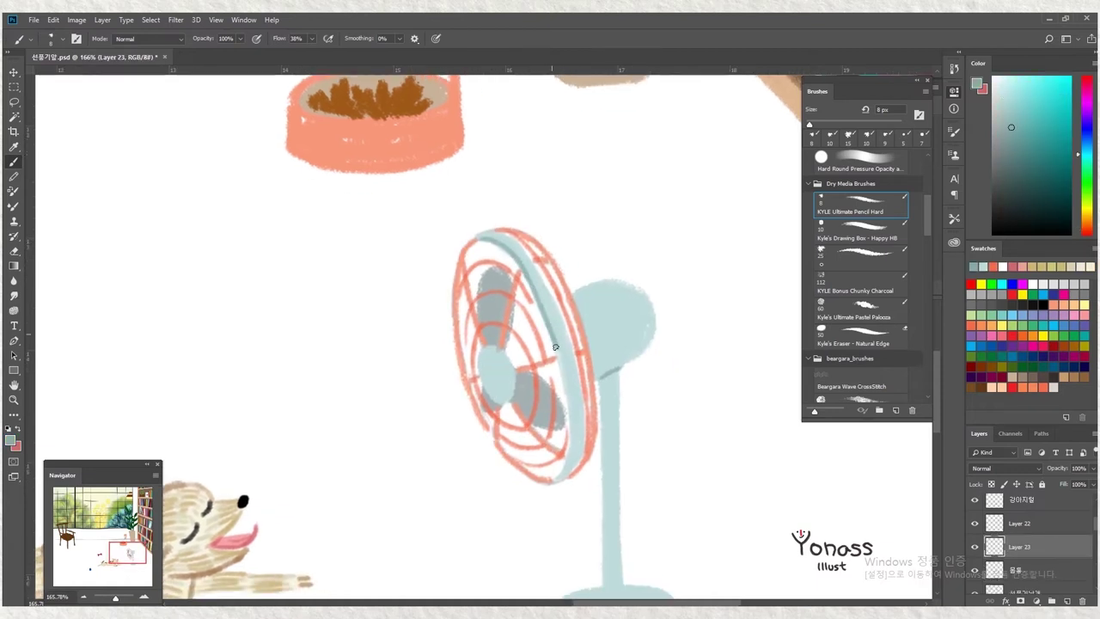
scroll(533, 260, "down", 1)
scroll(532, 259, "down", 2)
scroll(532, 259, "up", 1)
Try out darker grey-teal shading strokes along the inner edge of the fan's rim
mouse_move(500, 170)
left_mouse_down()
mouse_move(542, 268)
mouse_move(550, 341)
left_mouse_up()
key("ctrl+z")
key("ctrl+shift+z")
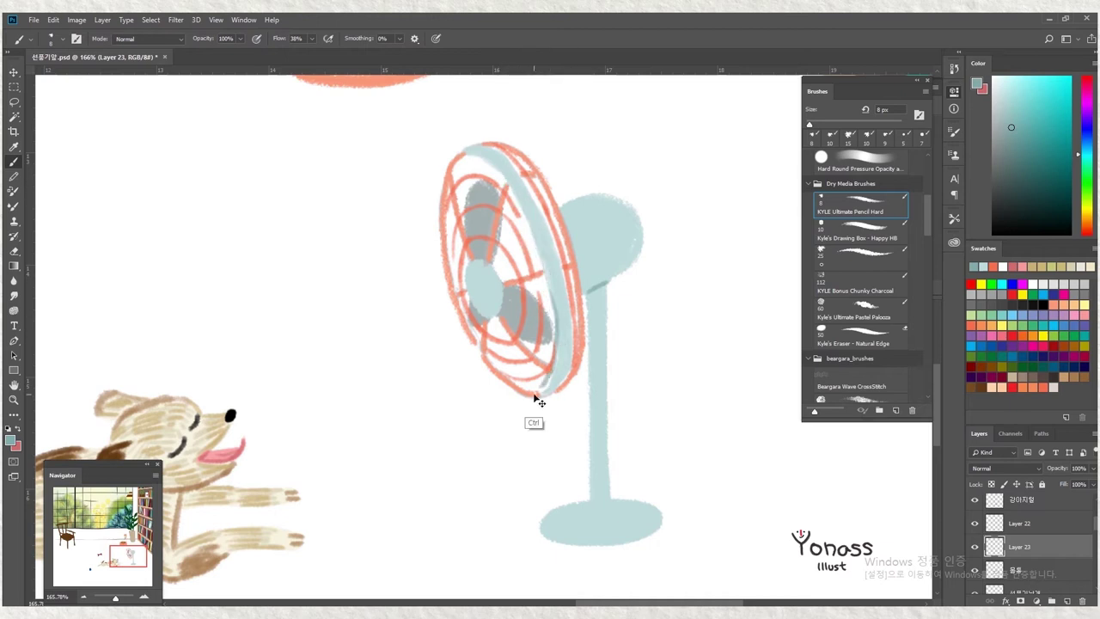
scroll(554, 309, "up", 1)
key("ctrl+z")
key("ctrl+shift+z")
key("ctrl+z")
scroll(541, 284, "up", 1)
key("ctrl+shift+z")
key("ctrl+z")
key("ctrl+shift+z")
key("ctrl+z")
key("ctrl+shift+z")
scroll(515, 300, "up", 1)
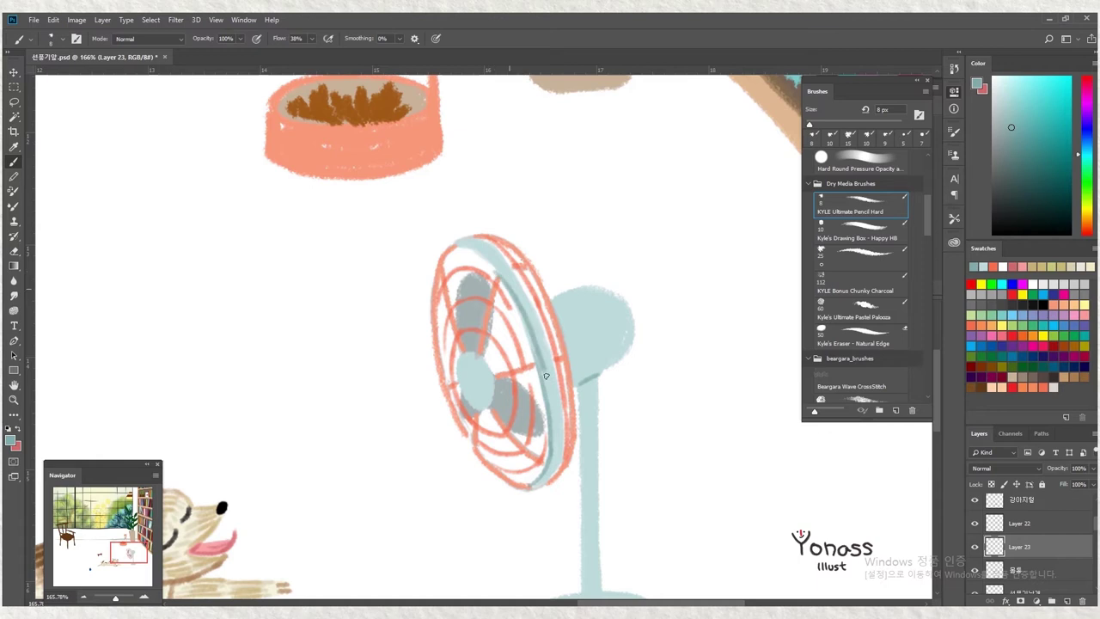
key("ctrl+z")
scroll(484, 287, "up", 1)
key("ctrl+shift+z")
key("ctrl+z")
key("ctrl+shift+z")
scroll(503, 305, "down", 1)
key("ctrl+z")
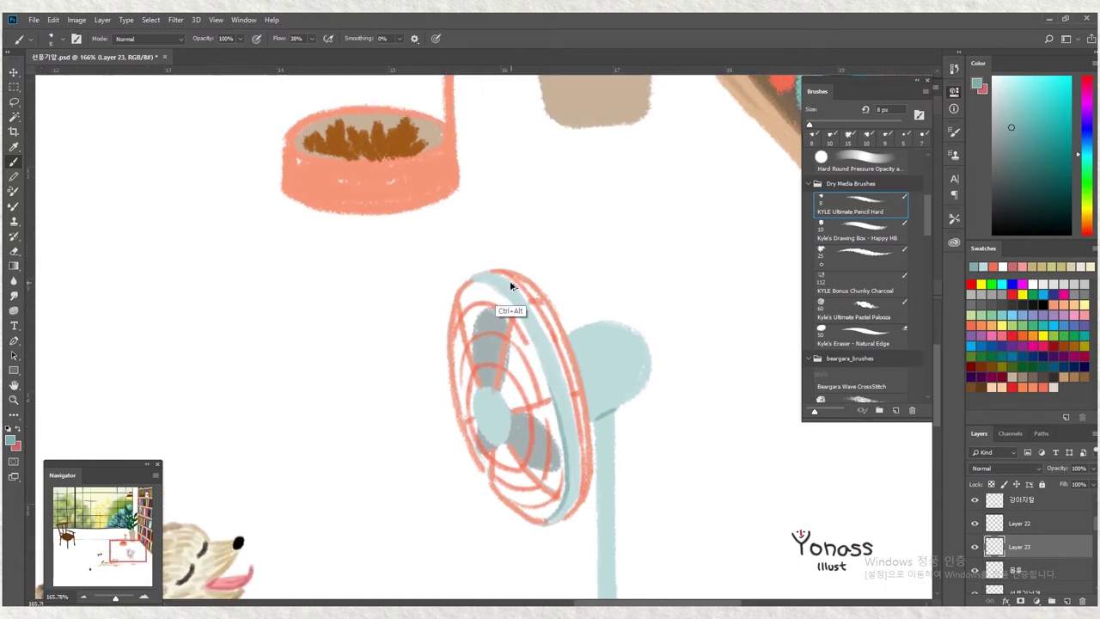
key("ctrl+shift+z")
scroll(494, 267, "down", 1)
scroll(478, 225, "right", 1)
key("ctrl+z")
key("ctrl+shift+z")
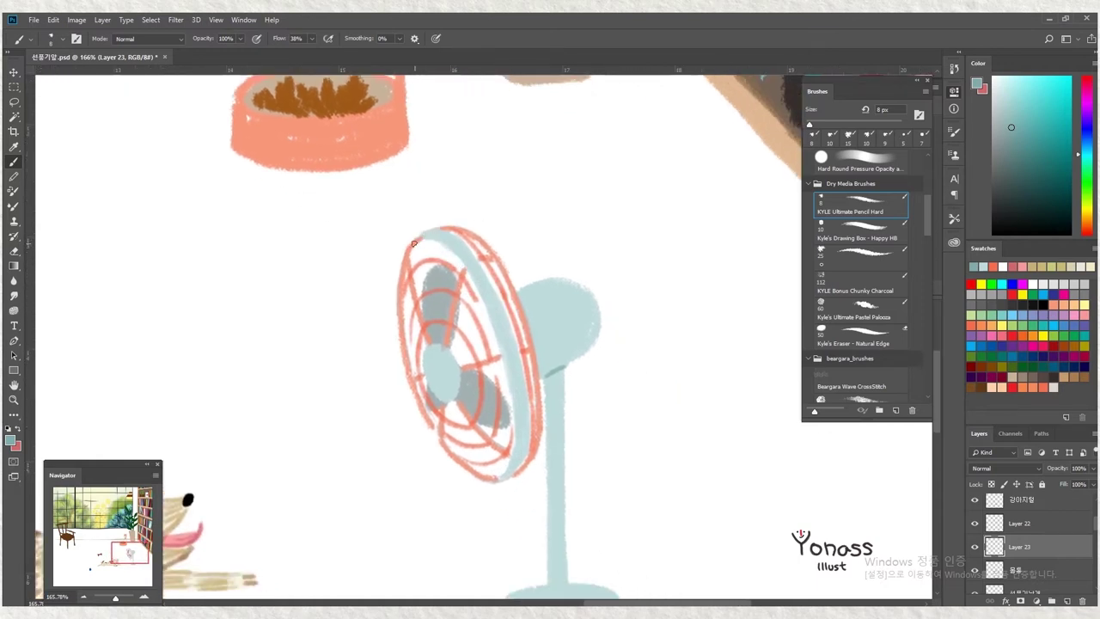
Draw a darker grey-teal shadow line down the inner edge of the fan's rim
scroll(480, 448, "down", 1)
key("ctrl+z")
key("ctrl+shift+z")
scroll(494, 448, "up", 1)
key("ctrl+z")
key("ctrl+shift+z")
scroll(445, 277, "up", 1)
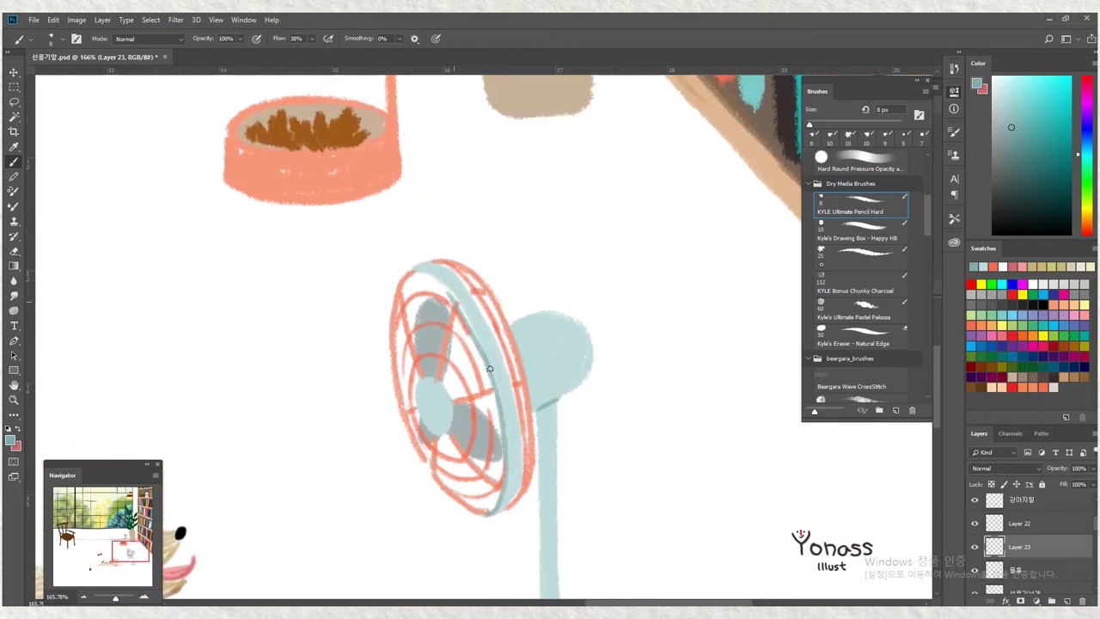
scroll(486, 336, "up", 1)
key("ctrl+z")
key("ctrl+shift+z")
scroll(520, 430, "right", 1)
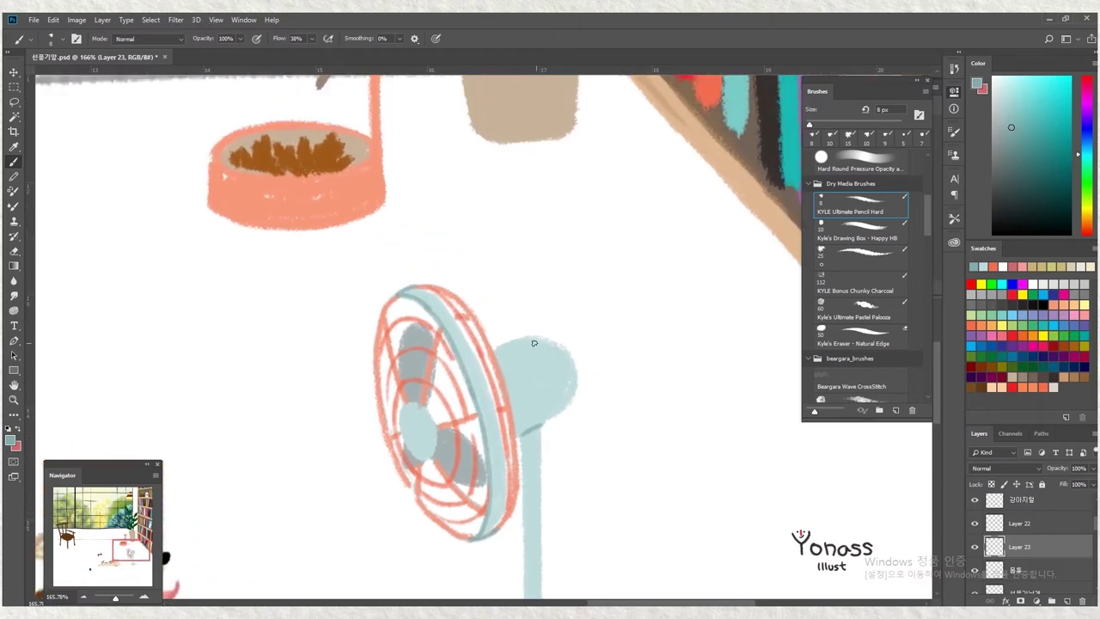
Draw grey-teal details on the fan's motor housing and pole foot, and dot white buttons on its base
left_click_drag(539, 349, 527, 315)
scroll(528, 346, "down", 5)
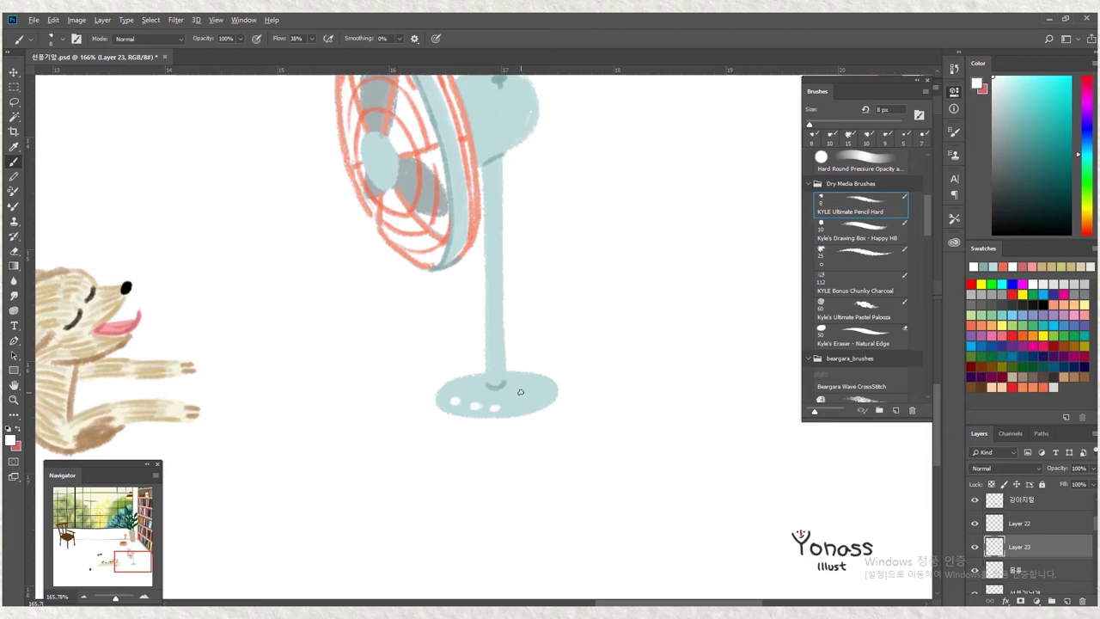
Draw a red line along the front rim of the feeder bowl and short red bars around its side
key("ctrl+0")
scroll(570, 356, "up", 10)
left_click(601, 371, "ctrl")
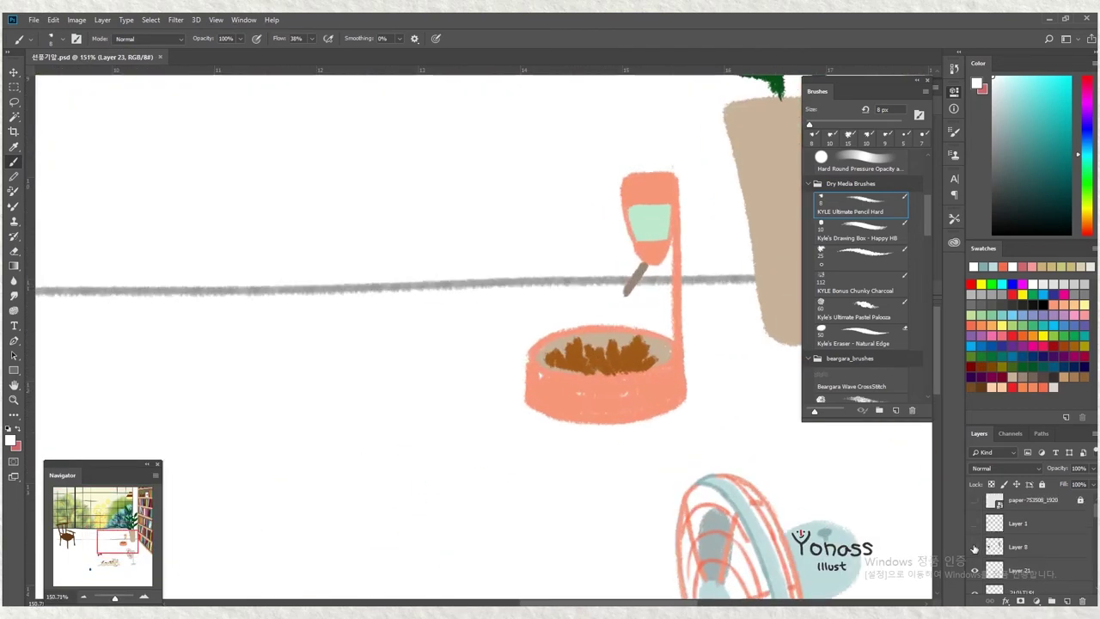
key("x")
left_click_drag(602, 371, 591, 330)
left_click_drag(483, 333, 670, 332)
key("ctrl+z")
left_click_drag(466, 330, 670, 331)
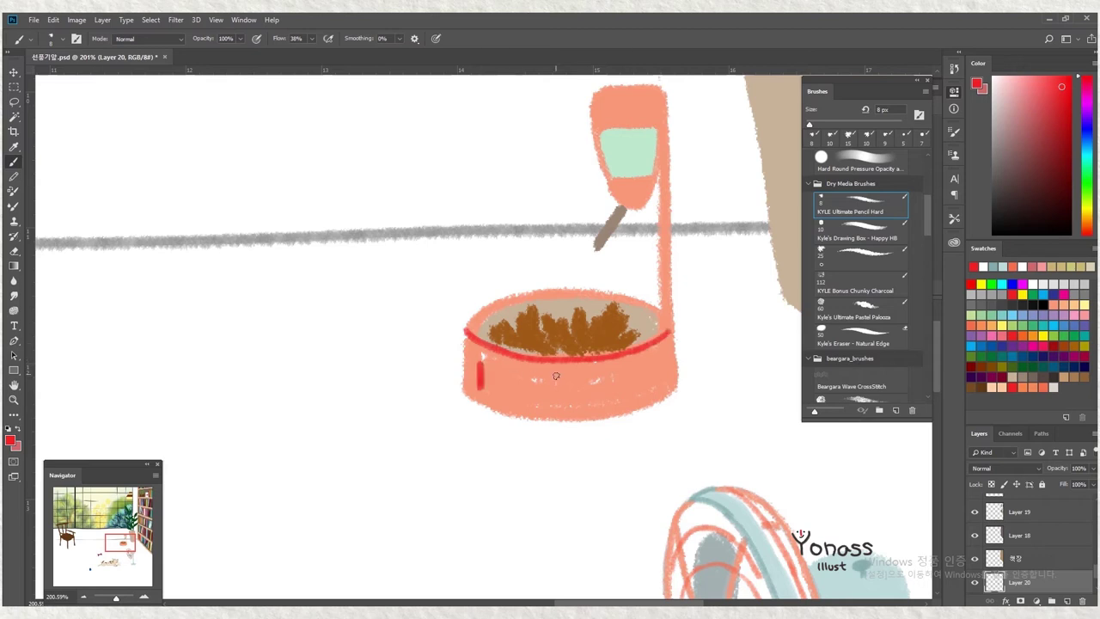
left_click_drag(604, 381, 607, 404)
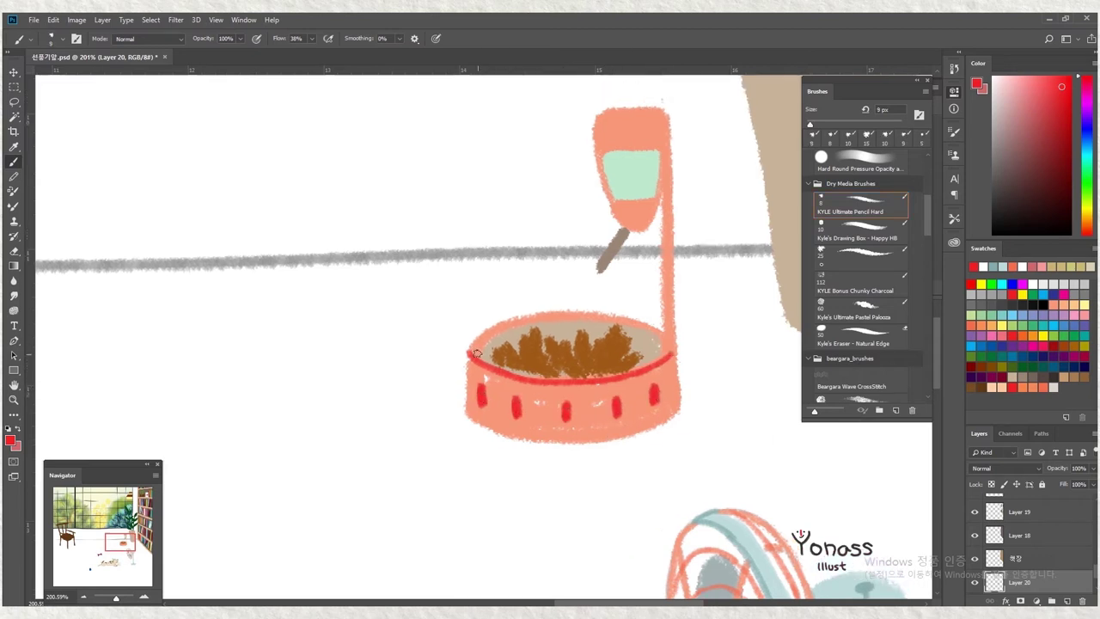
Outline the bowl's back rim and side edges in red and draw red bands across the feeder bottle
mouse_move(468, 352)
left_mouse_down()
mouse_move(644, 333)
mouse_move(620, 371)
mouse_move(614, 444)
left_mouse_up()
left_click_drag(565, 262, 636, 261)
left_click_drag(567, 228, 635, 224)
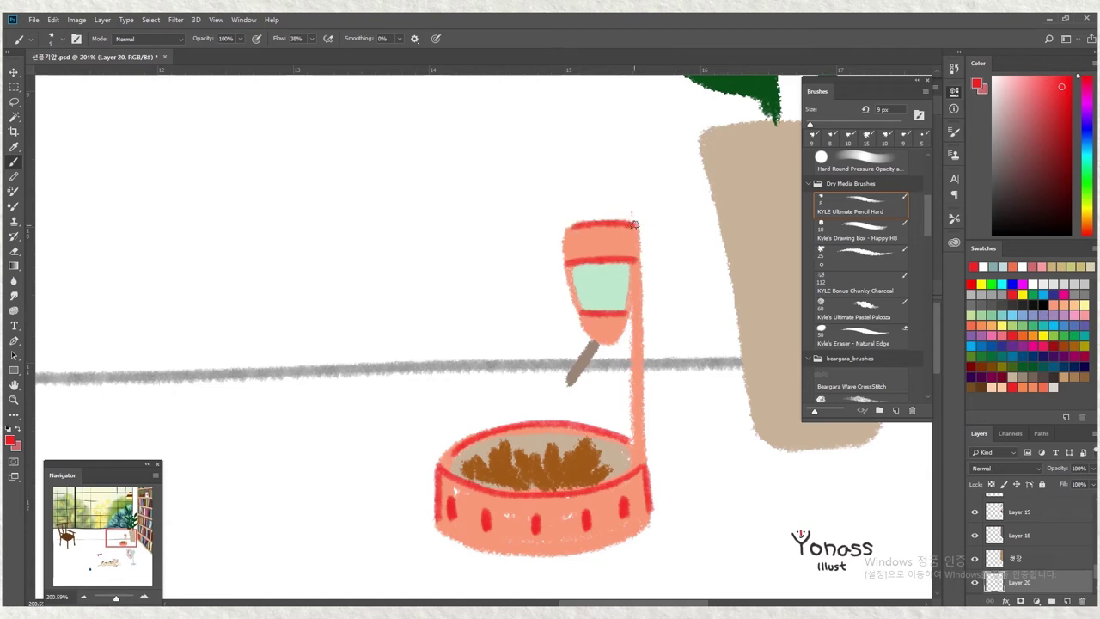
Darken the tip of the feeder's nozzle and paint a pale beige highlight along the bowl's inner rim
left_click(983, 266)
left_click(1059, 376)
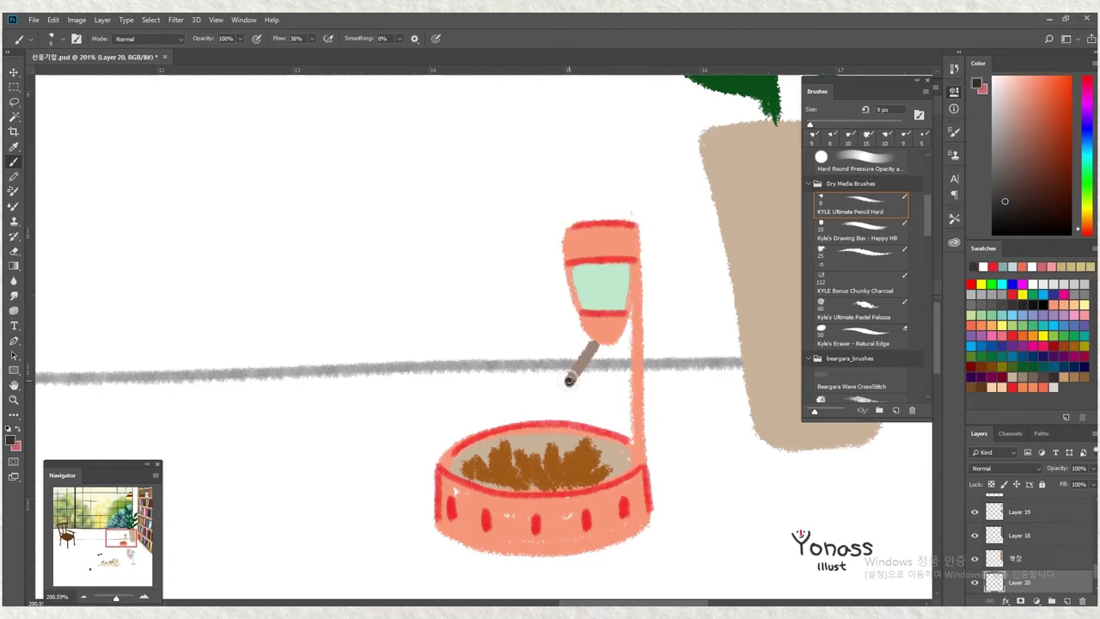
left_click(983, 266)
scroll(544, 398, "up", 3)
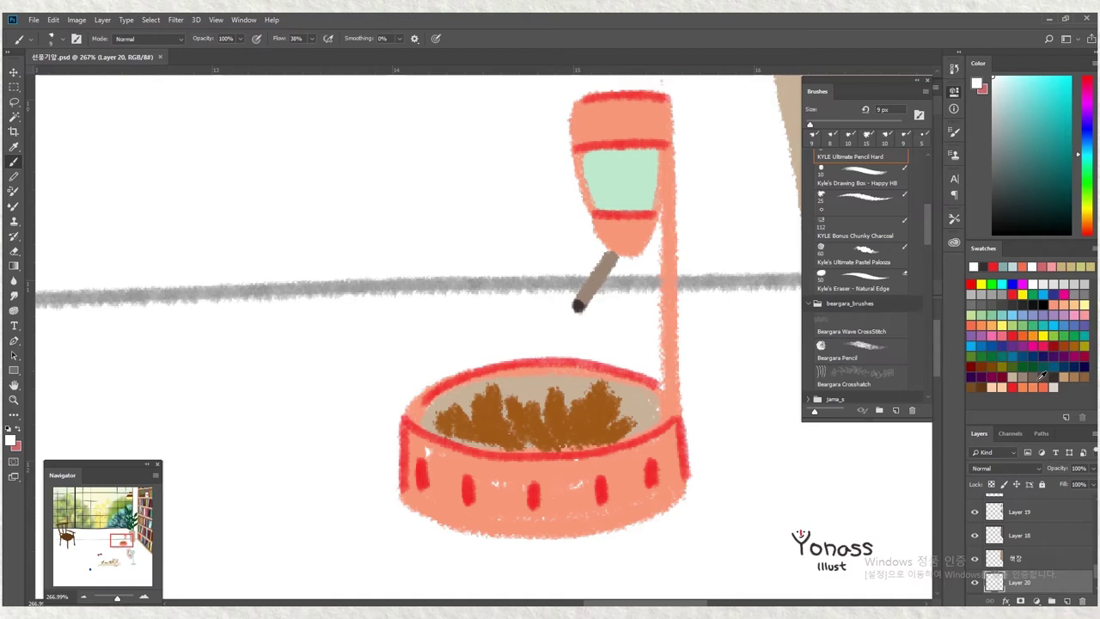
left_click_drag(573, 378, 651, 394)
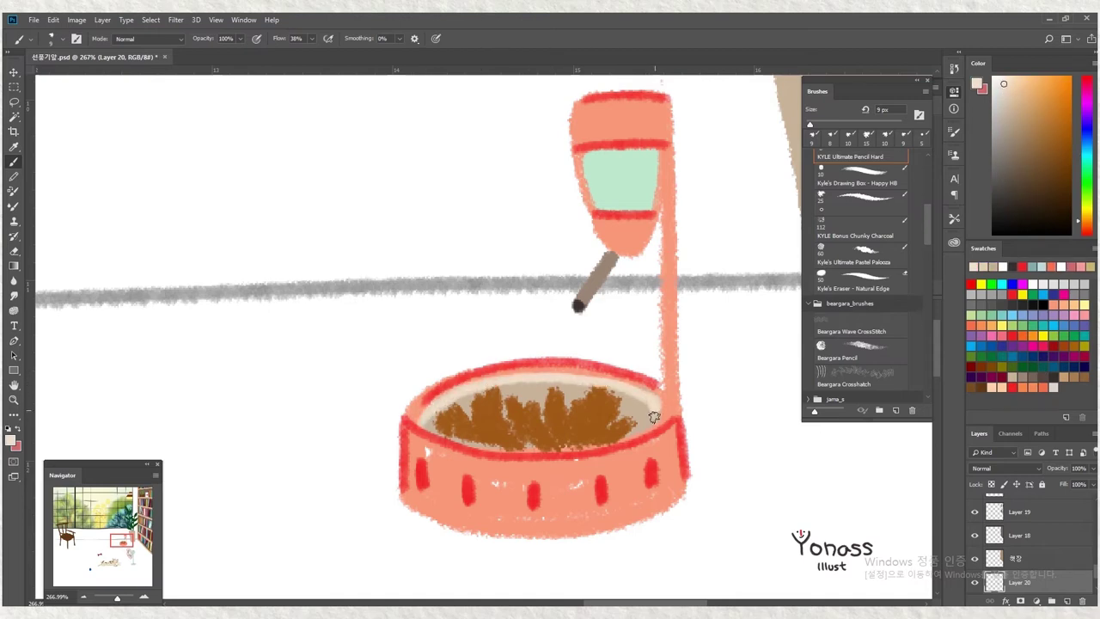
On a new layer, highlight the upper edges of the chair's armrests in light brown with a 15 px pencil brush
scroll(650, 396, "down", 5)
scroll(283, 386, "up", 4)
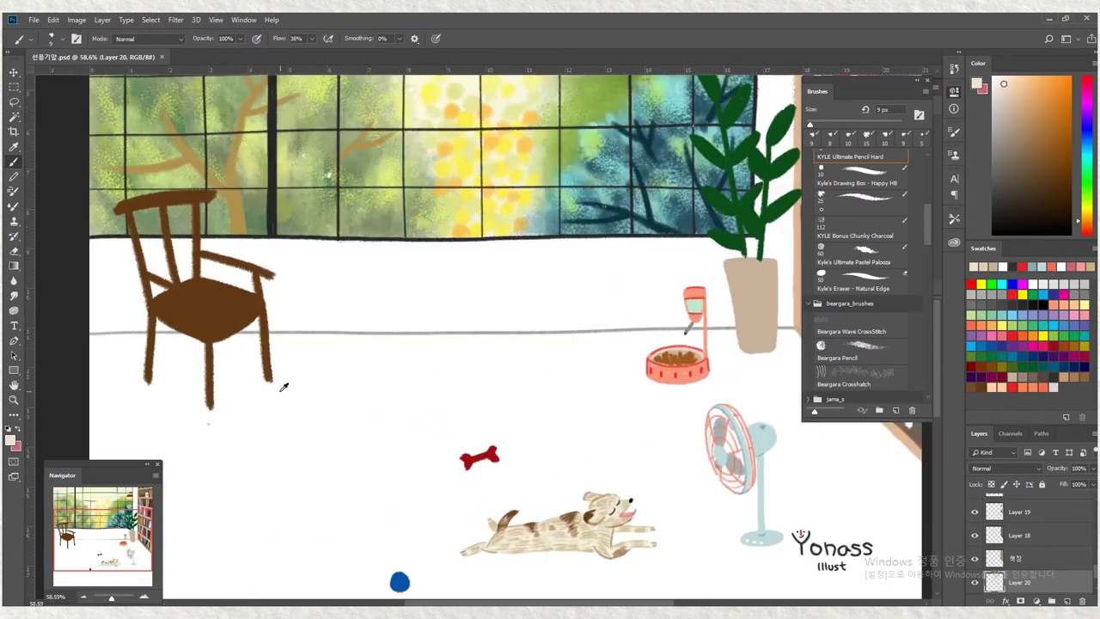
left_click(1022, 553)
scroll(550, 413, "up", 3)
left_click(1056, 369)
key("bracketright")
key("bracketright")
left_click_drag(430, 335, 536, 385)
key("ctrl+z")
key("ctrl+z")
mouse_move(430, 335)
left_mouse_down()
mouse_move(541, 393)
mouse_move(536, 420)
left_mouse_up()
scroll(548, 405, "down", 1)
left_click_drag(516, 278, 634, 317)
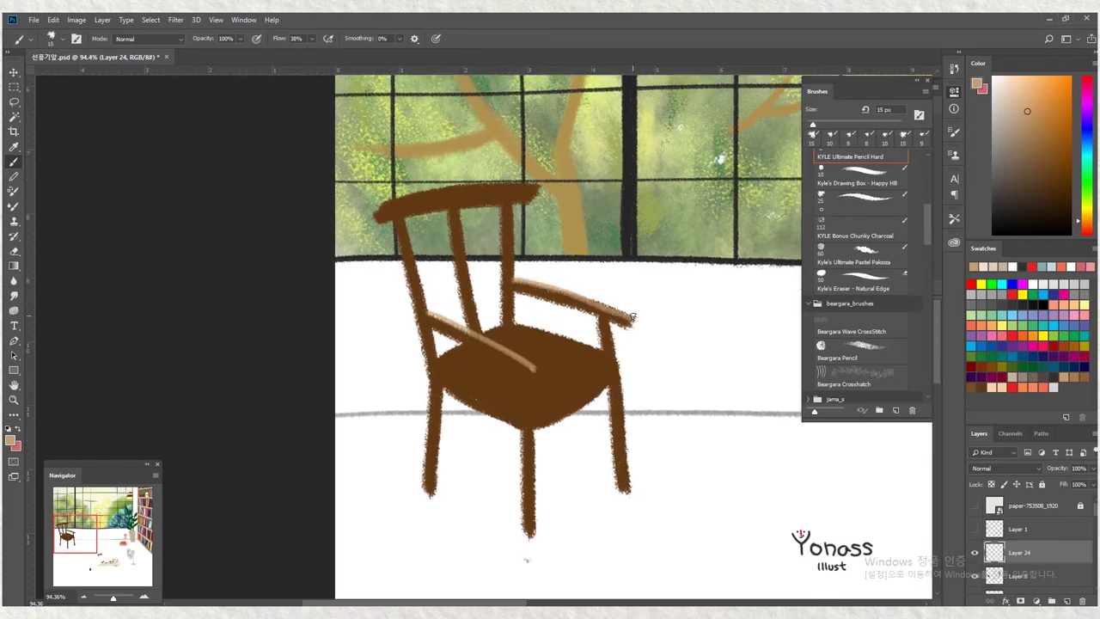
Draw light brown highlights on the chair's front armrest supports and along the front edges of the seat
scroll(522, 341, "down", 1)
left_click_drag(532, 376, 531, 394)
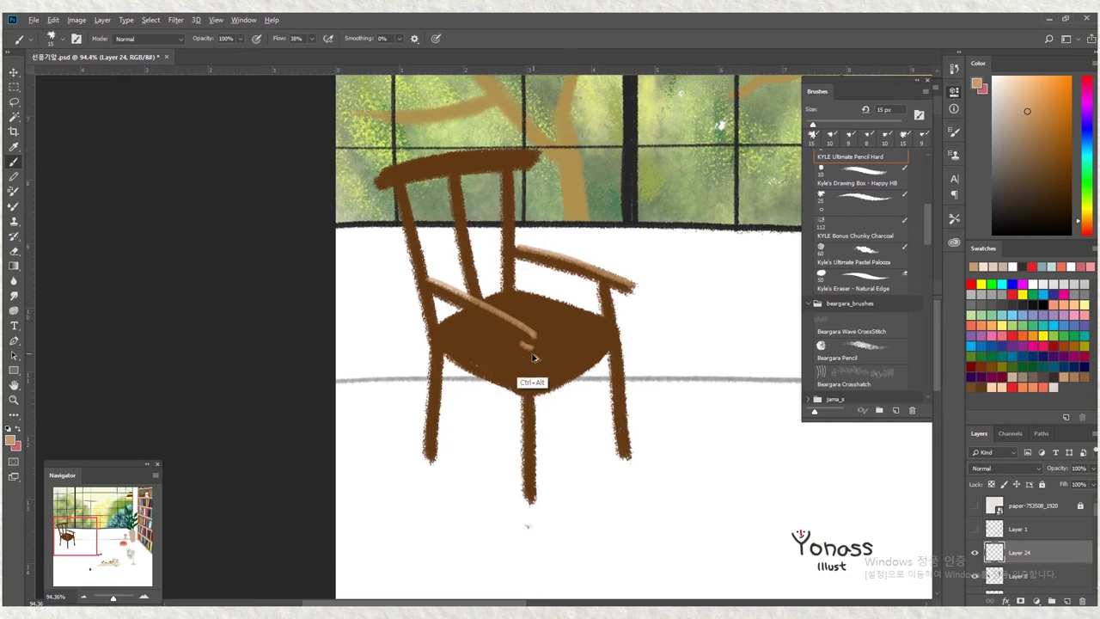
scroll(531, 393, "up", 1)
key("ctrl+z")
left_click_drag(615, 316, 621, 356)
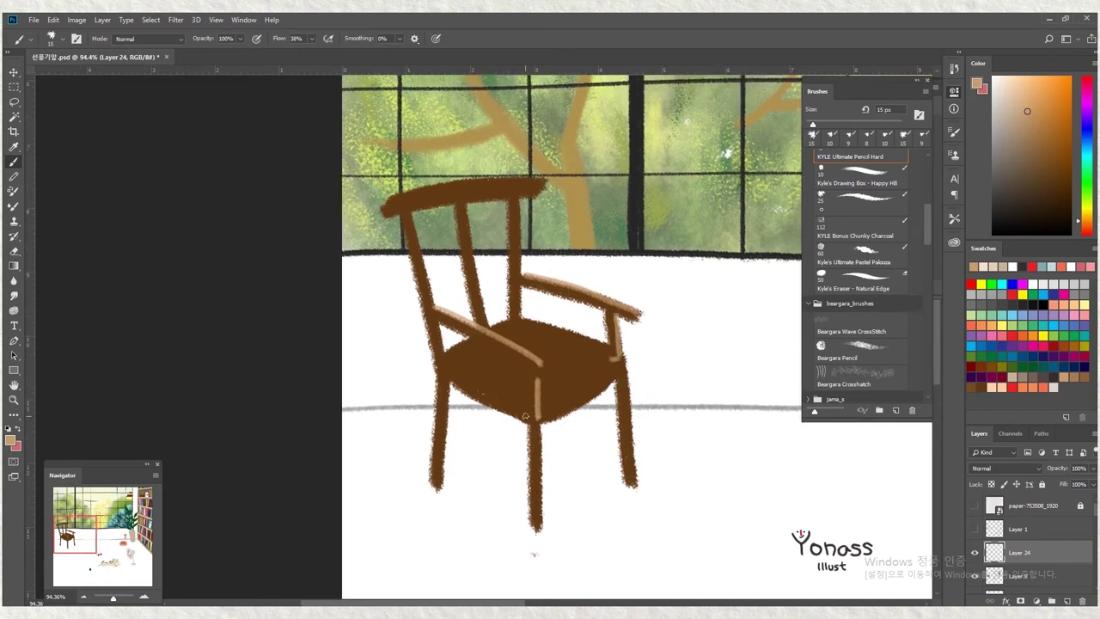
left_click_drag(537, 419, 622, 358)
mouse_move(536, 418)
left_mouse_down()
mouse_move(445, 372)
mouse_move(536, 419)
left_mouse_up()
key("ctrl+z")
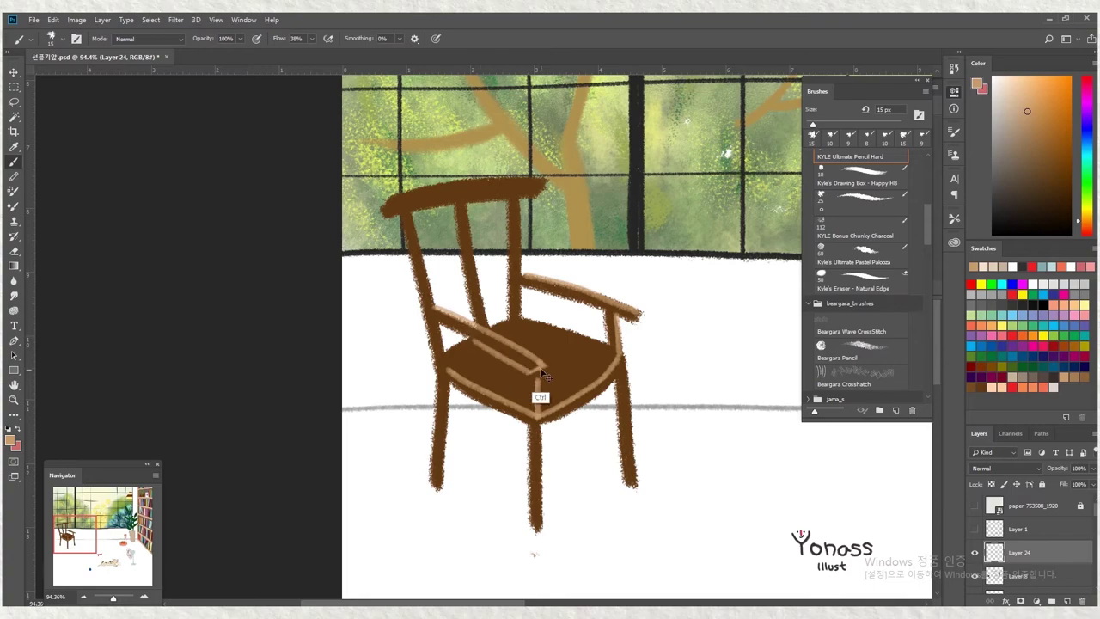
Add light brown highlight strokes to the chair's near armrest, backrest and seat edge
scroll(539, 369, "down", 3)
scroll(348, 304, "up", 5)
left_click_drag(361, 326, 436, 366)
scroll(566, 333, "up", 1)
scroll(343, 249, "down", 1)
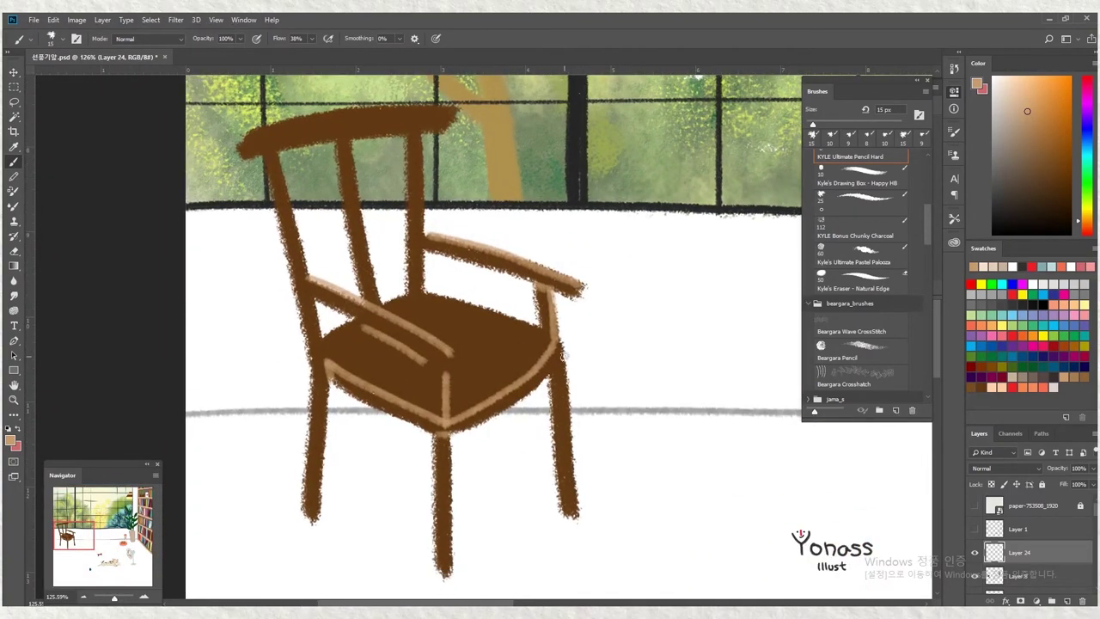
scroll(352, 245, "up", 1)
scroll(366, 243, "up", 2)
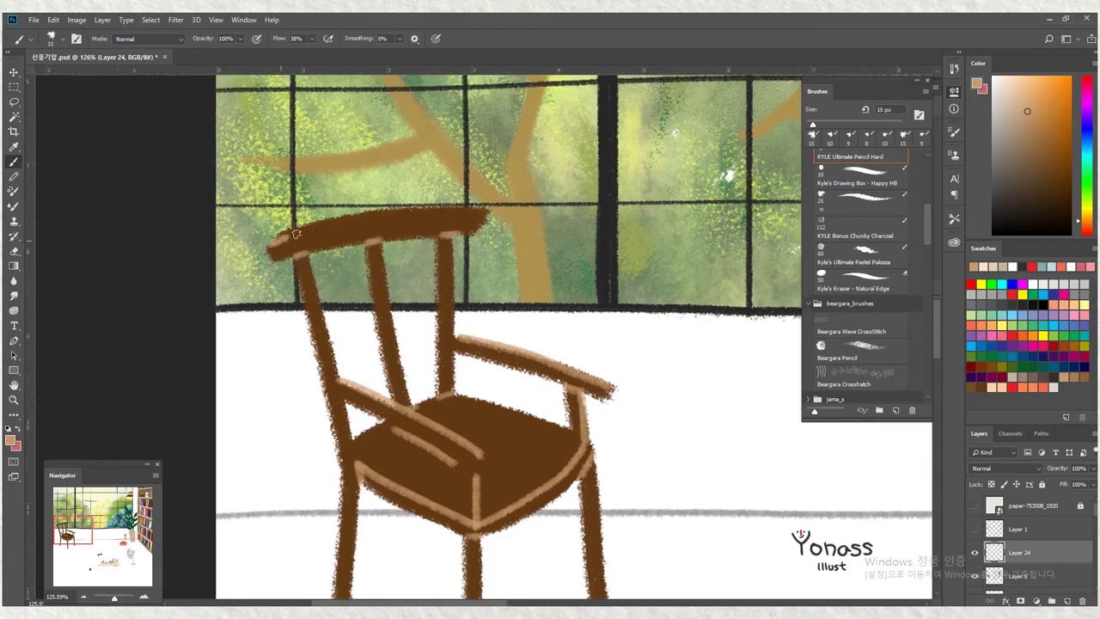
scroll(343, 227, "down", 1)
scroll(389, 463, "up", 1)
left_click_drag(447, 331, 469, 378)
left_click_drag(571, 367, 468, 378)
On Layer 8, paint dark green pendant lamps with cords and yellow bulbs hanging in front of the window
scroll(464, 455, "down", 3)
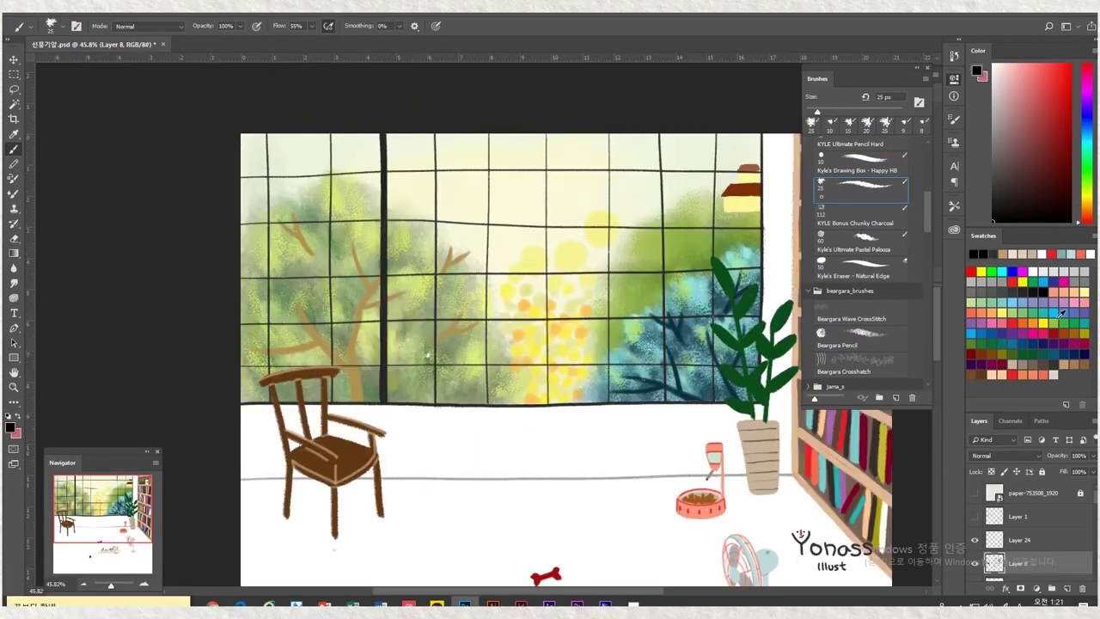
left_click(416, 179, "alt")
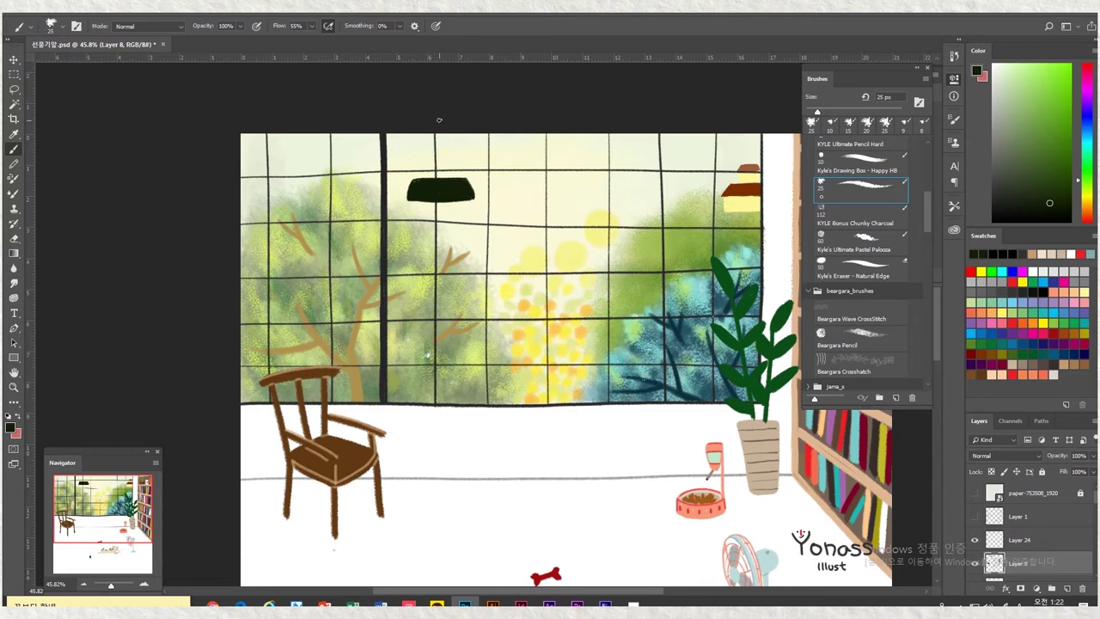
scroll(259, 397, "up", 1)
left_click(1043, 294)
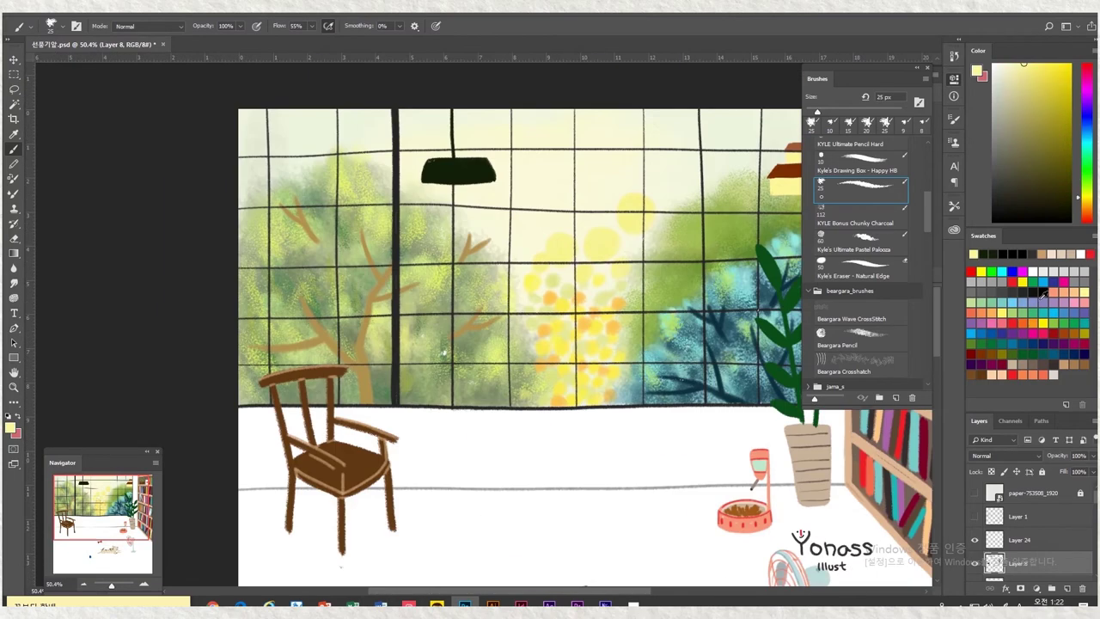
left_click(456, 191, "alt")
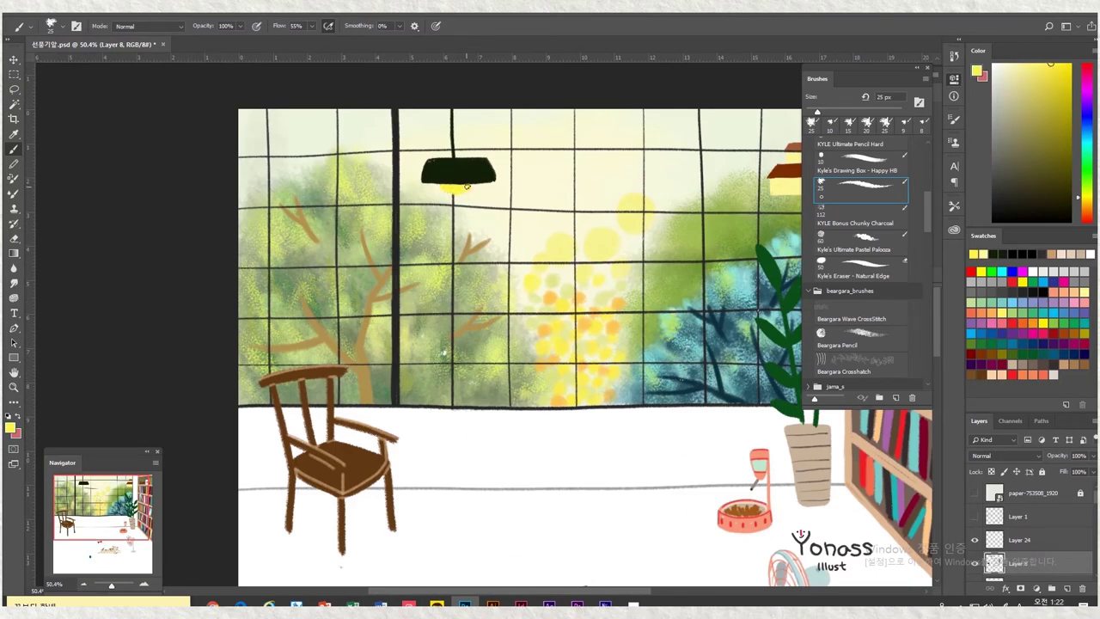
left_click(467, 187, "alt")
scroll(467, 186, "down", 3)
scroll(624, 359, "up", 4)
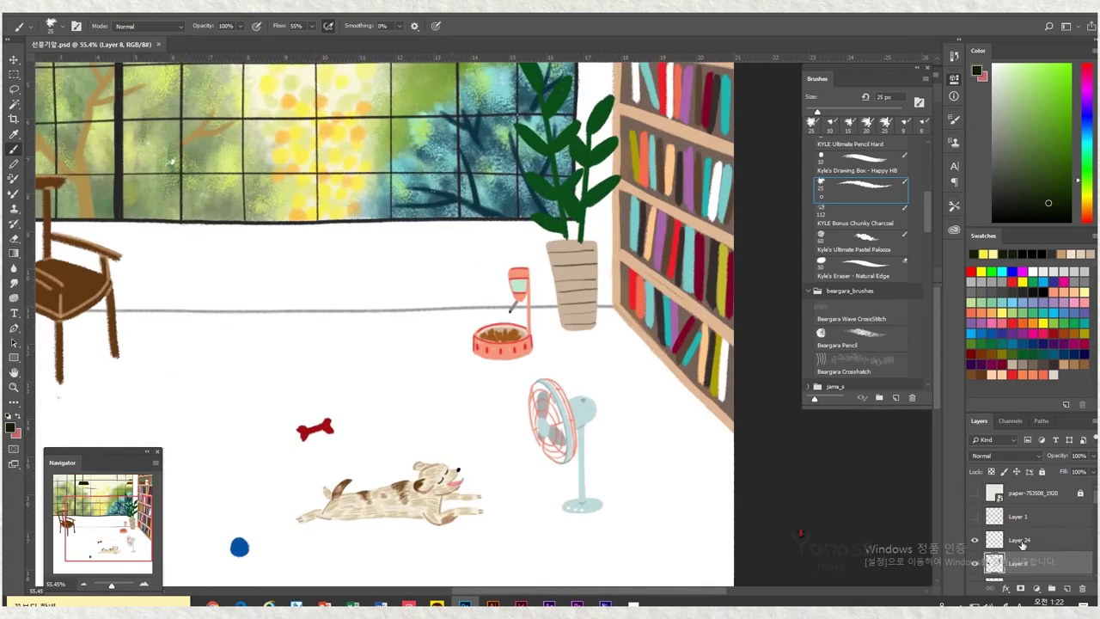
On Layer 24, draw light green midribs on the plant's right-hand leaves with KYLE Ultimate Pencil Hard
left_click(1025, 537)
scroll(543, 137, "up", 3)
left_click(430, 103, "alt")
left_click(859, 137)
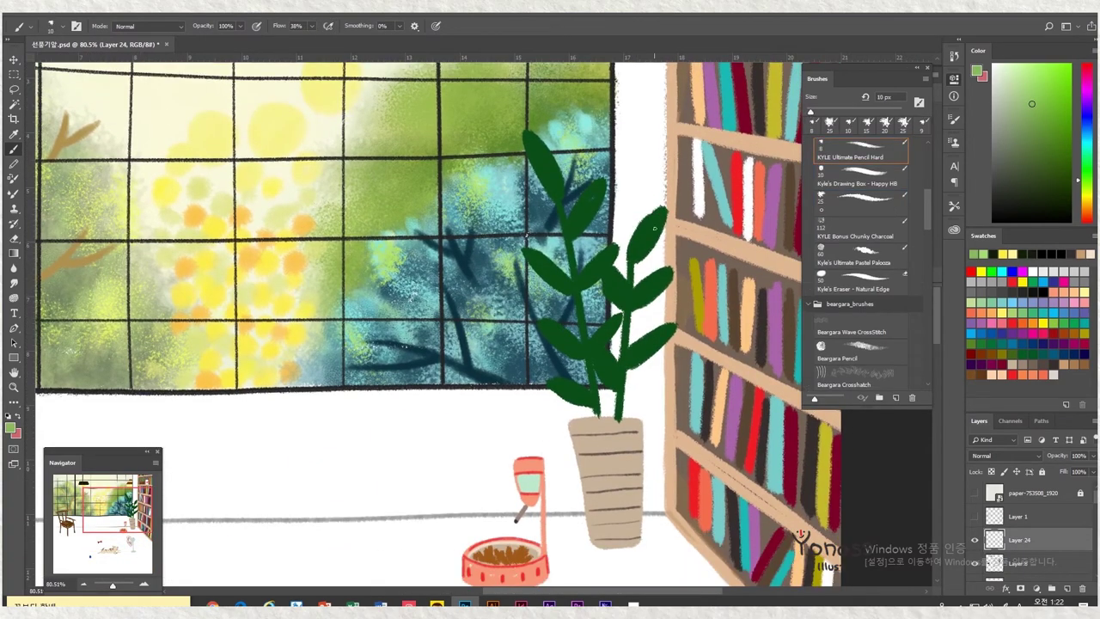
left_click_drag(619, 301, 614, 278)
left_click_drag(609, 300, 620, 247)
left_click_drag(619, 316, 613, 298)
left_click_drag(644, 229, 616, 248)
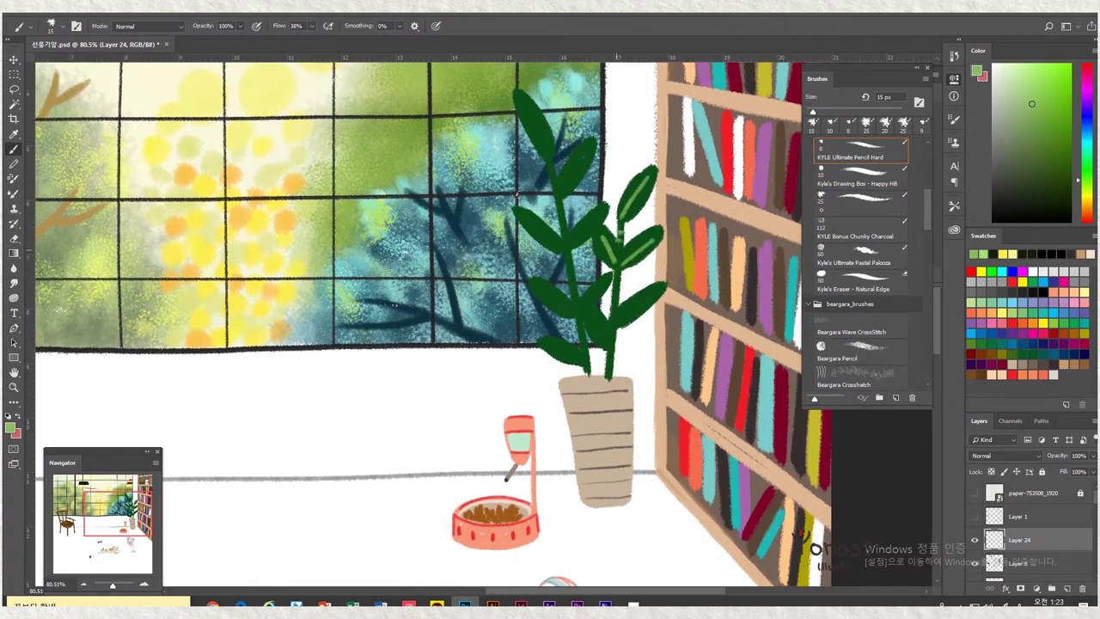
Draw light green midribs on the leaves of the plant's left stem
left_click_drag(529, 245, 560, 219)
mouse_move(574, 240)
left_mouse_down()
mouse_move(605, 214)
mouse_move(583, 155)
left_mouse_up()
left_click_drag(528, 160, 550, 103)
left_click_drag(581, 361, 553, 346)
On Layer 8, touch up the upper rim of the plant pot in its beige colour with a 25 px brush
left_click(620, 385, "ctrl")
left_click(609, 380, "alt")
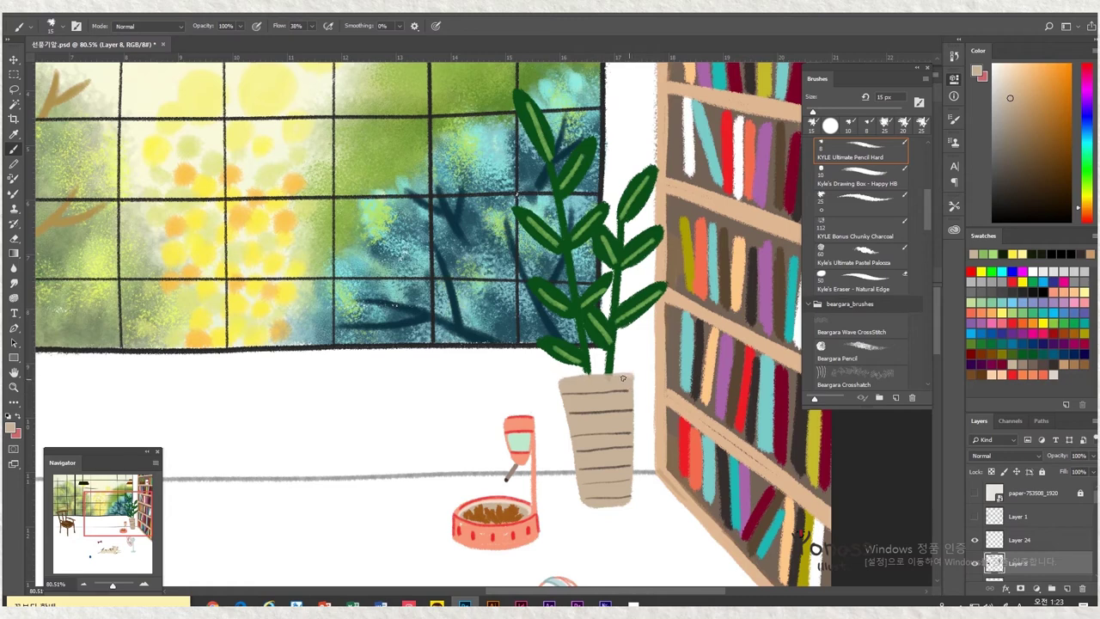
scroll(612, 376, "down", 1)
key("period")
key("period")
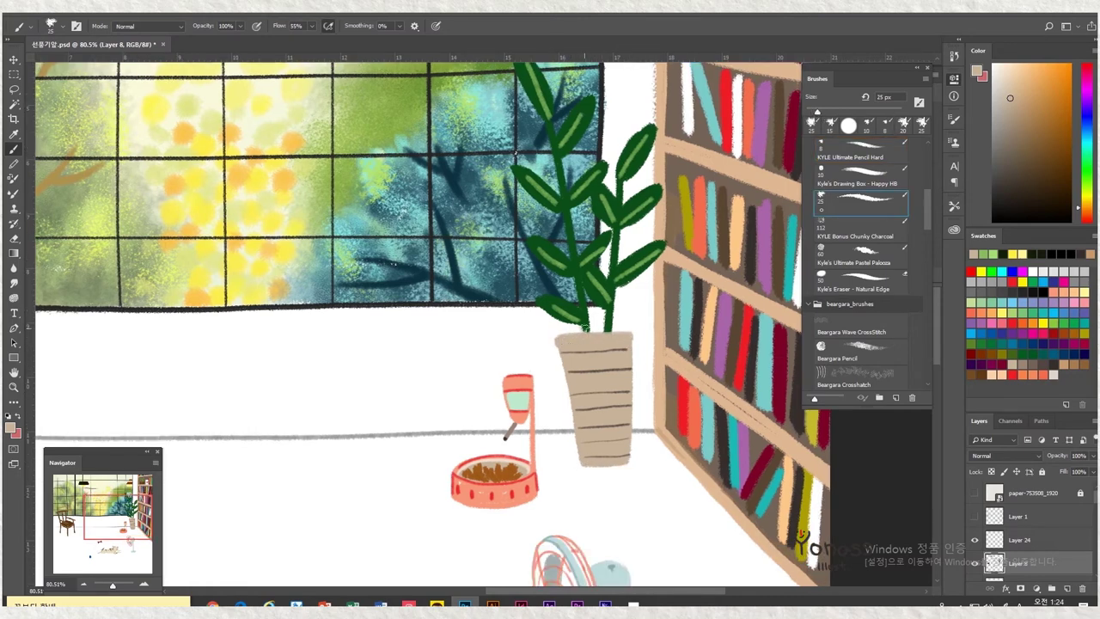
key("period")
scroll(629, 334, "down", 3)
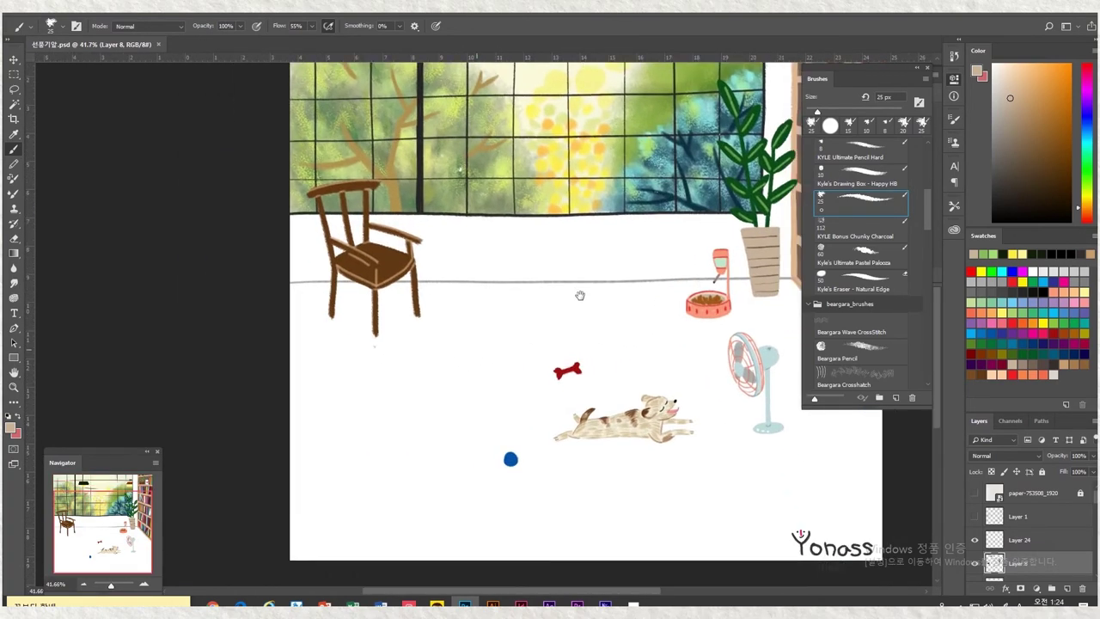
On Layer 9, dab pale yellow blossoms into the left tree's foliage with the Beargara Pencil at 45 px
scroll(580, 296, "up", 3)
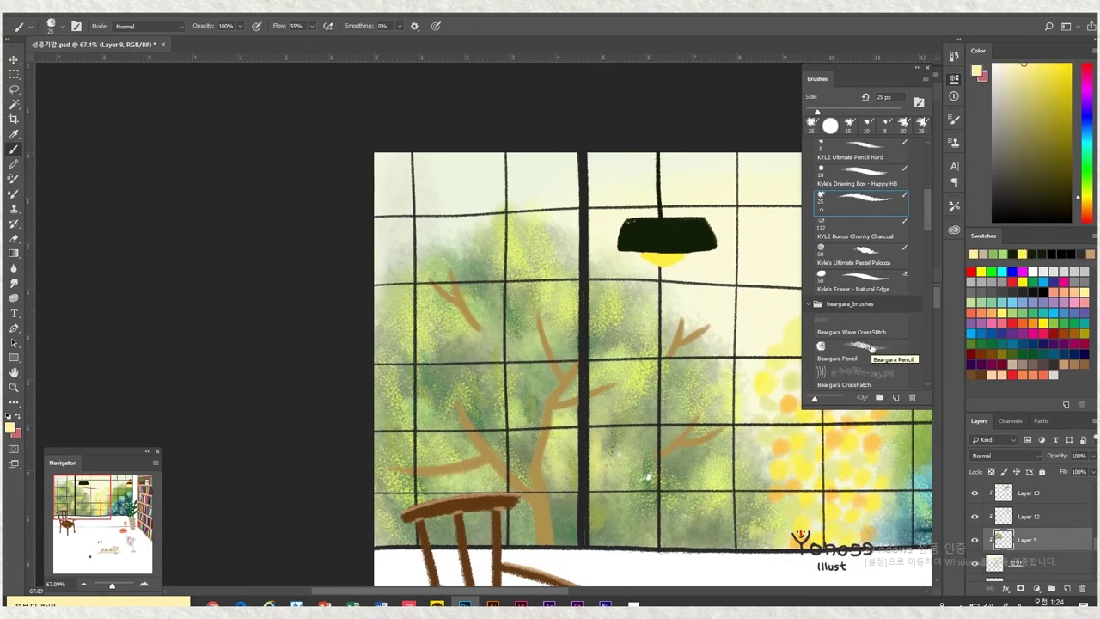
left_click(872, 347)
left_click_drag(395, 311, 365, 228)
Dab pink and magenta blossoms over the left tree's foliage with the 45 px Beargara Pencil
left_click(1030, 373)
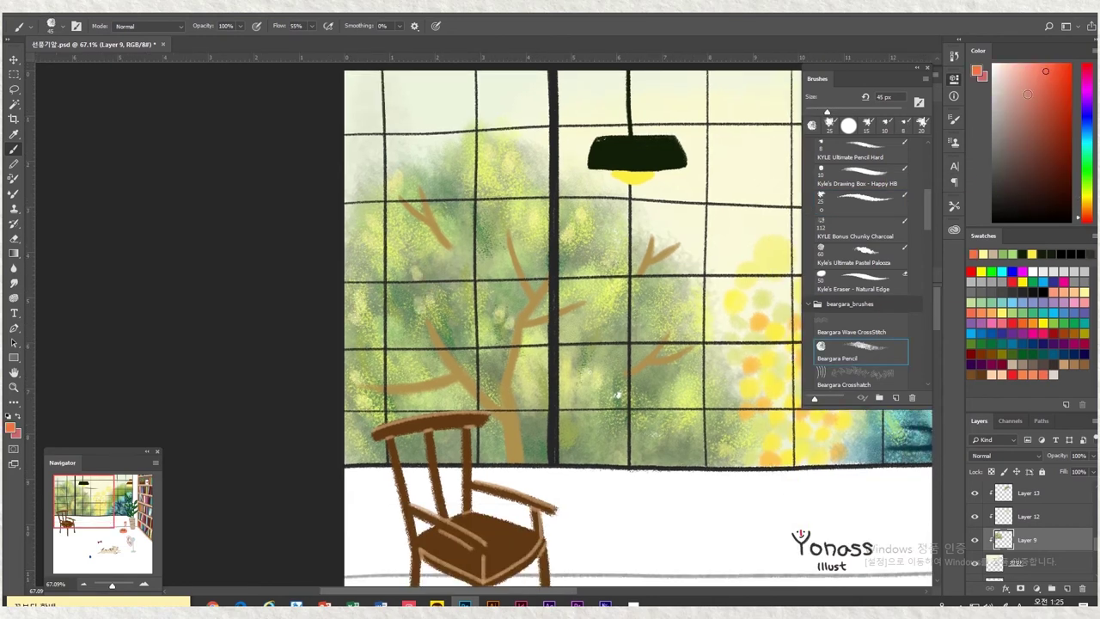
left_click(1011, 66)
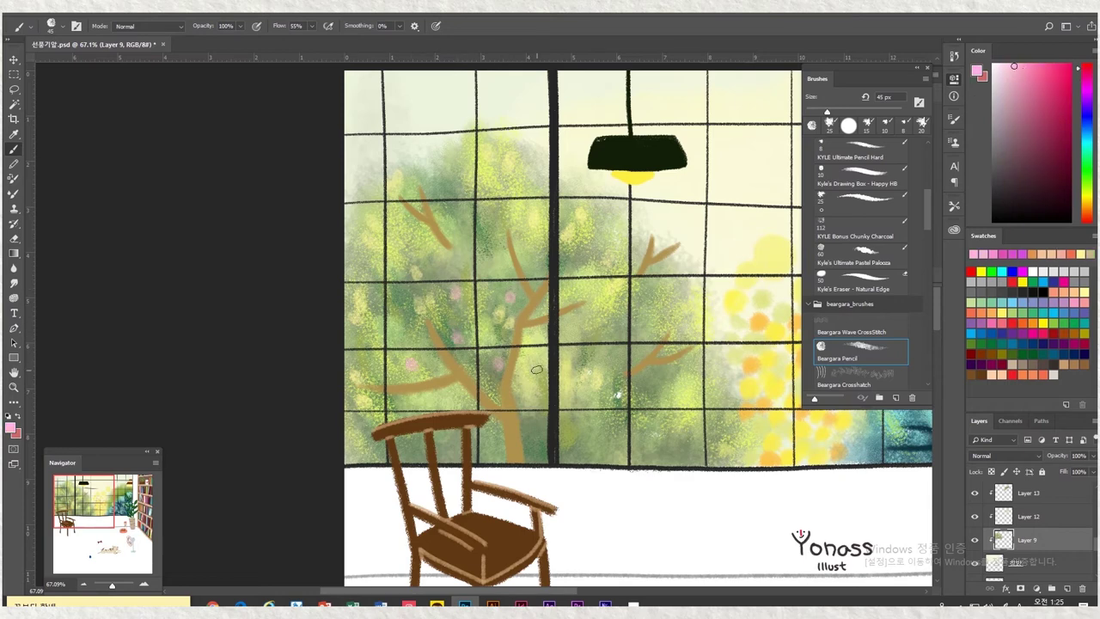
left_click(482, 319)
left_click(463, 332)
left_click(521, 306)
left_click(417, 368)
mouse_move(504, 407)
left_mouse_down()
mouse_move(419, 389)
mouse_move(192, 443)
mouse_move(382, 446)
left_mouse_up()
left_click(336, 391, "alt")
Shade the left trees' foliage in dark green on Layer 25, using KYLE Ultimate Pencil Hard at 250 px
left_click(563, 324, "alt")
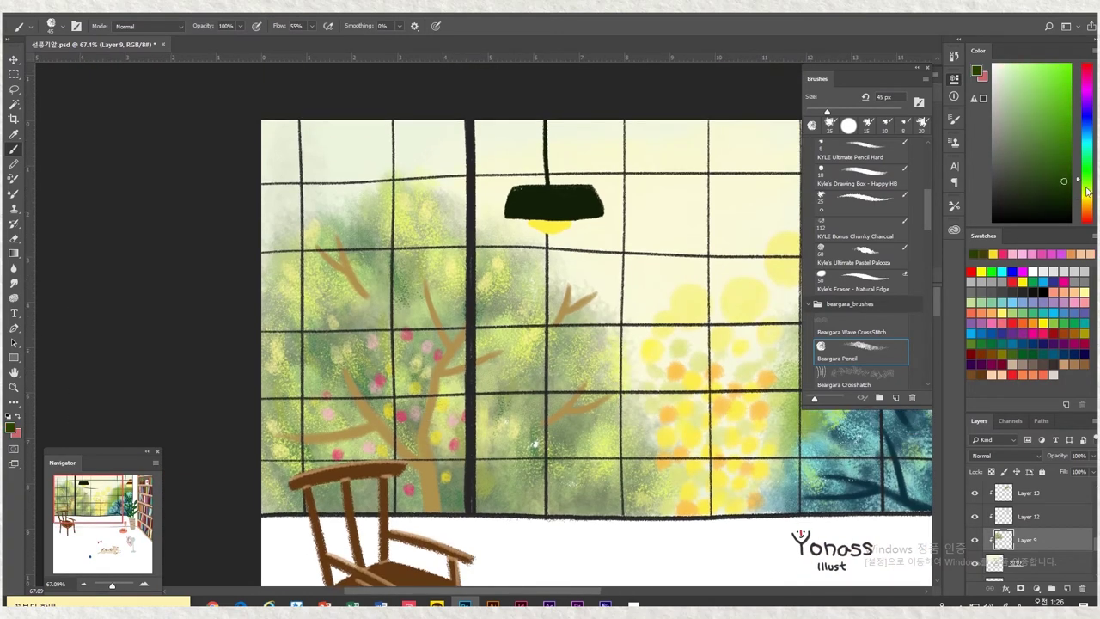
key("bracketright")
key("bracketright")
key("bracketright")
key("bracketright")
key("bracketright")
key("bracketright")
key("bracketright")
key("bracketright")
key("bracketright")
key("bracketright")
key("bracketright")
key("bracketright")
key("bracketright")
key("bracketright")
key("bracketright")
key("bracketright")
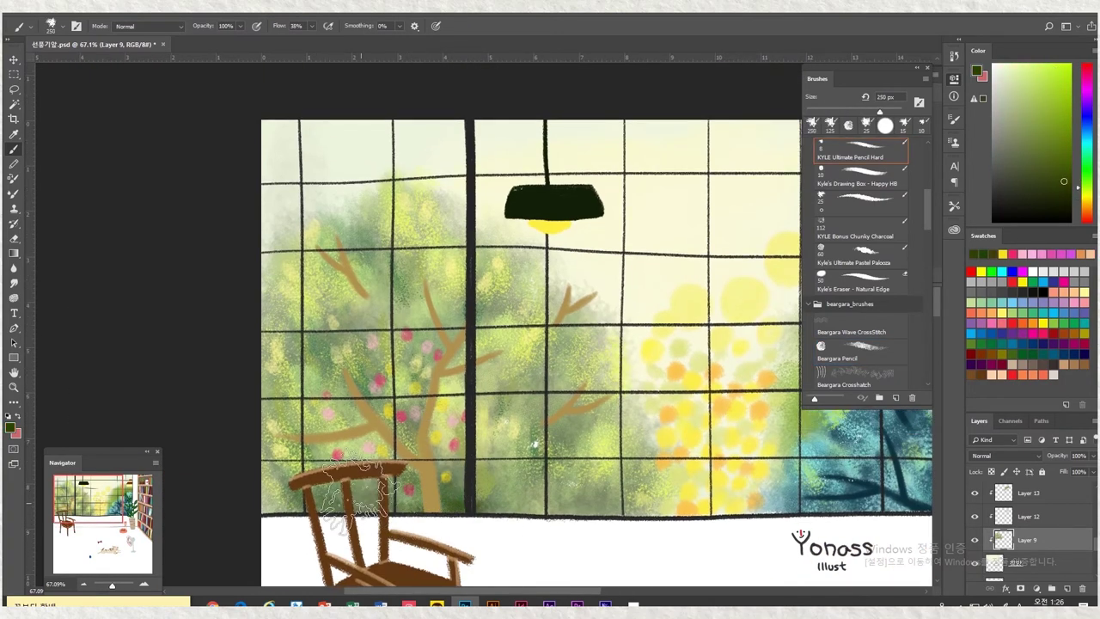
key("alt+bracketleft")
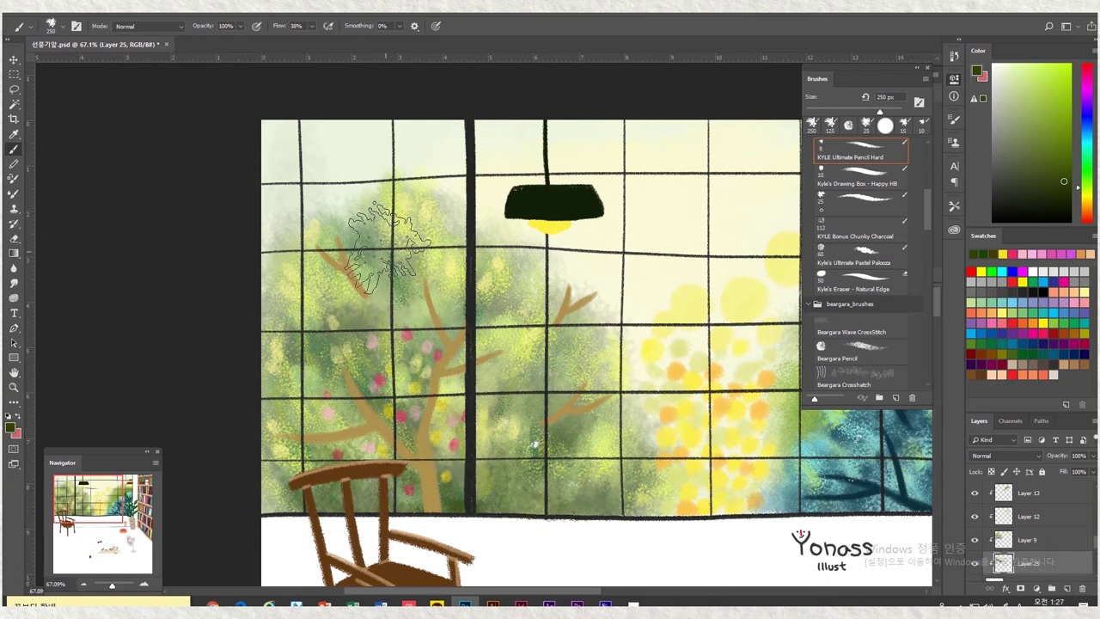
Darken the foliage near the window's lower edge, using dark green on Layer 9 at 175 px
left_click(552, 516, "alt")
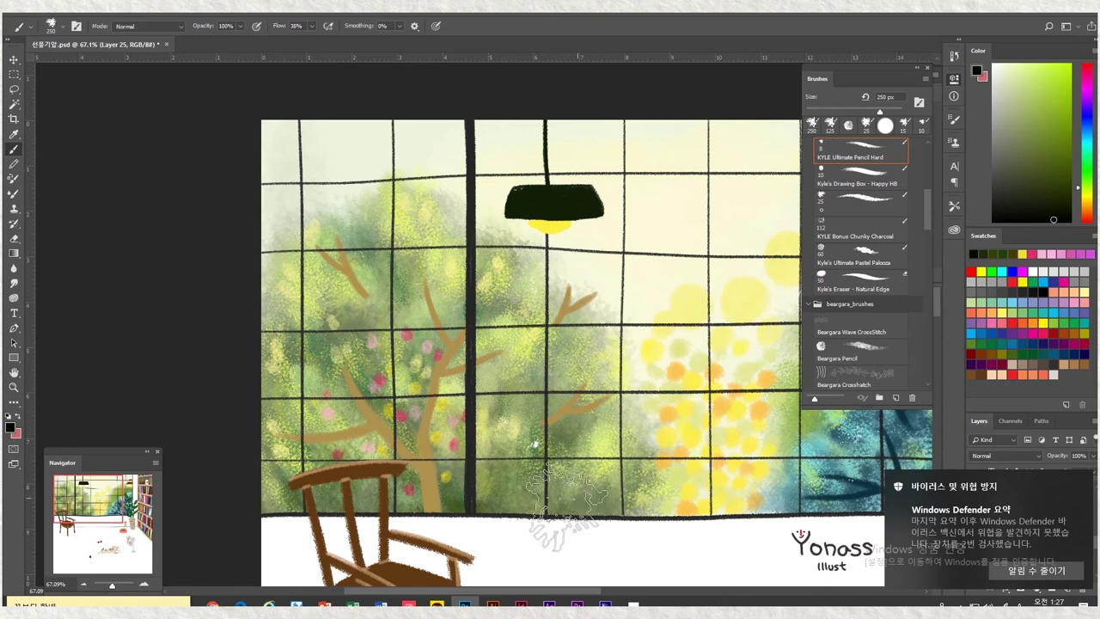
key("alt+bracketright")
left_click(567, 477, "alt")
key("bracketleft")
key("bracketleft")
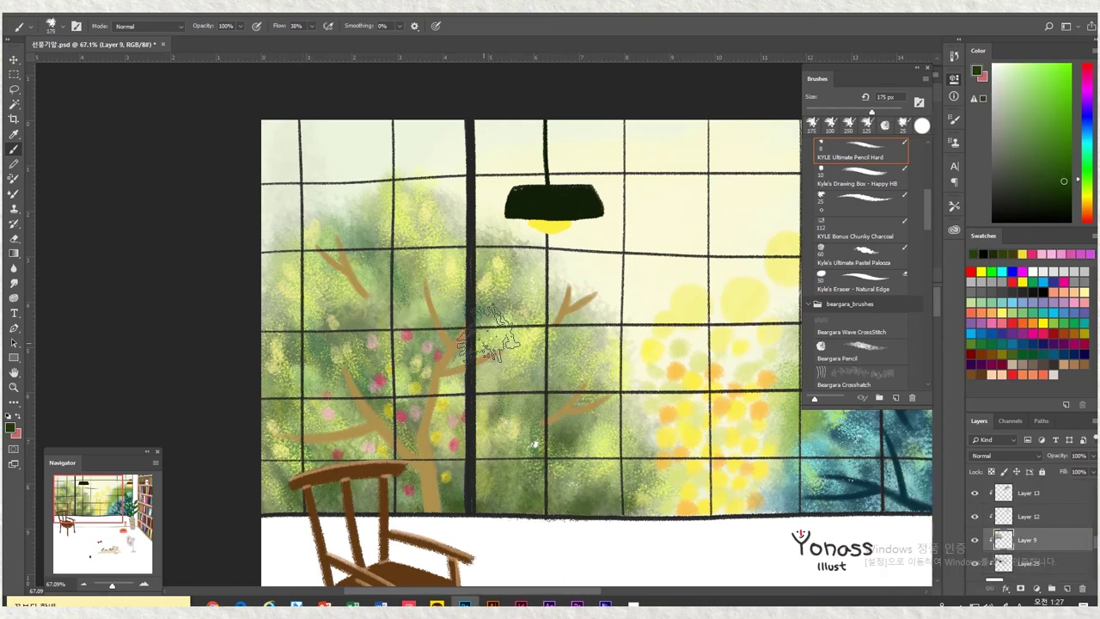
Paint bright yellow texture over the yellow tree in the middle of the window with the 175 px pencil brush
scroll(399, 279, "down", 3)
scroll(438, 388, "up", 3)
left_click(437, 391, "alt")
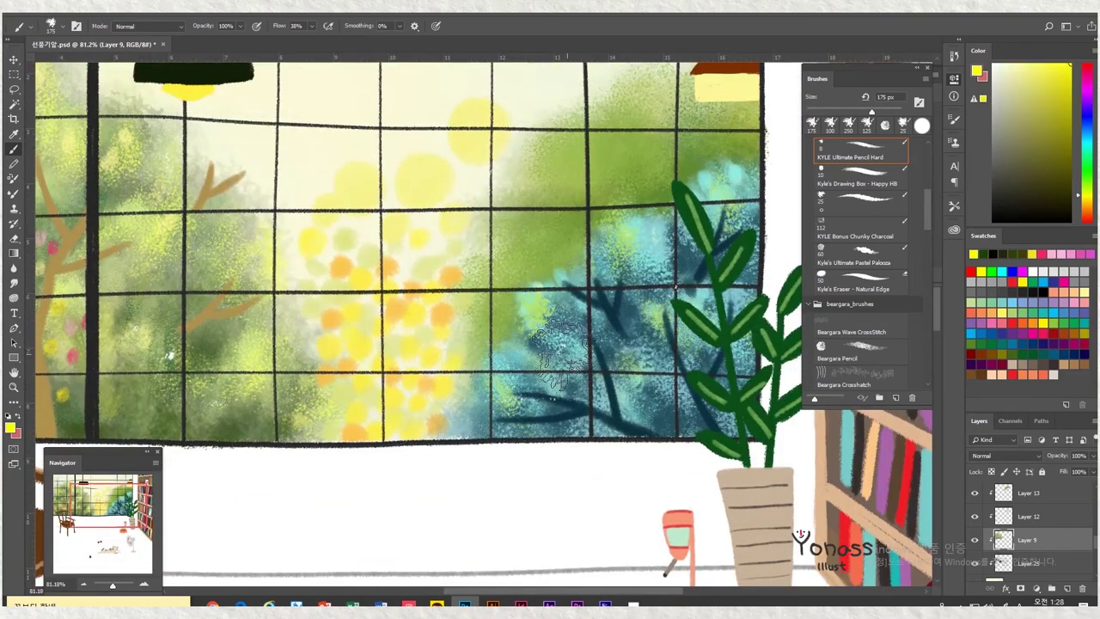
left_click_drag(433, 413, 397, 484)
left_click_drag(378, 404, 368, 441)
left_click_drag(361, 335, 344, 382)
left_click_drag(453, 306, 519, 492)
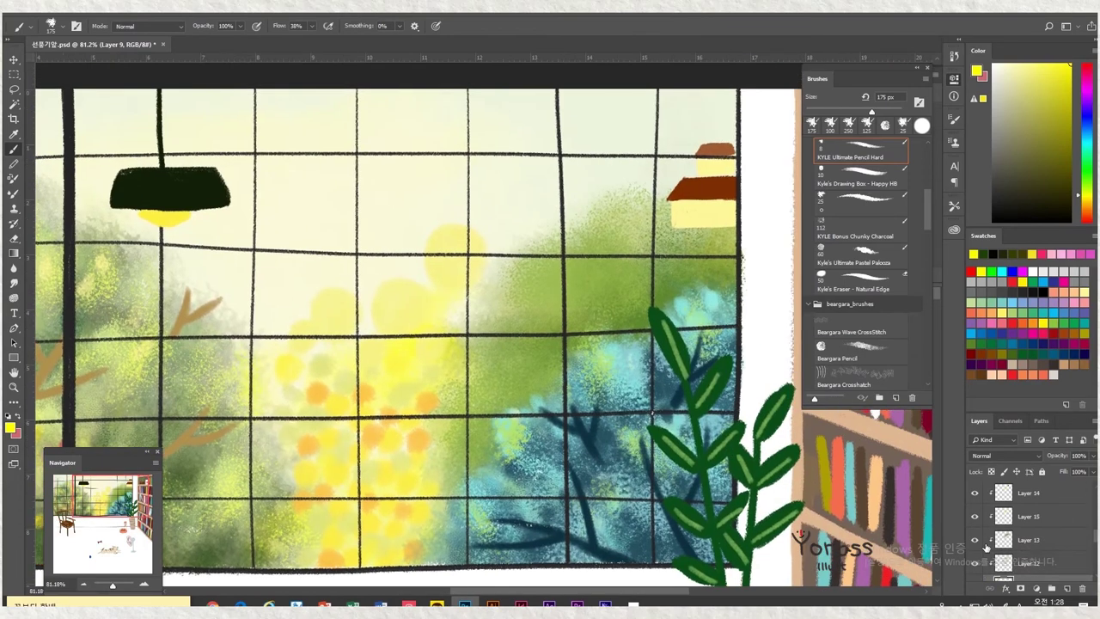
On Layer 13, shade the green tree in dark green with Kyle's Ultimate Pastel Palooza at 125 px
left_click(997, 254)
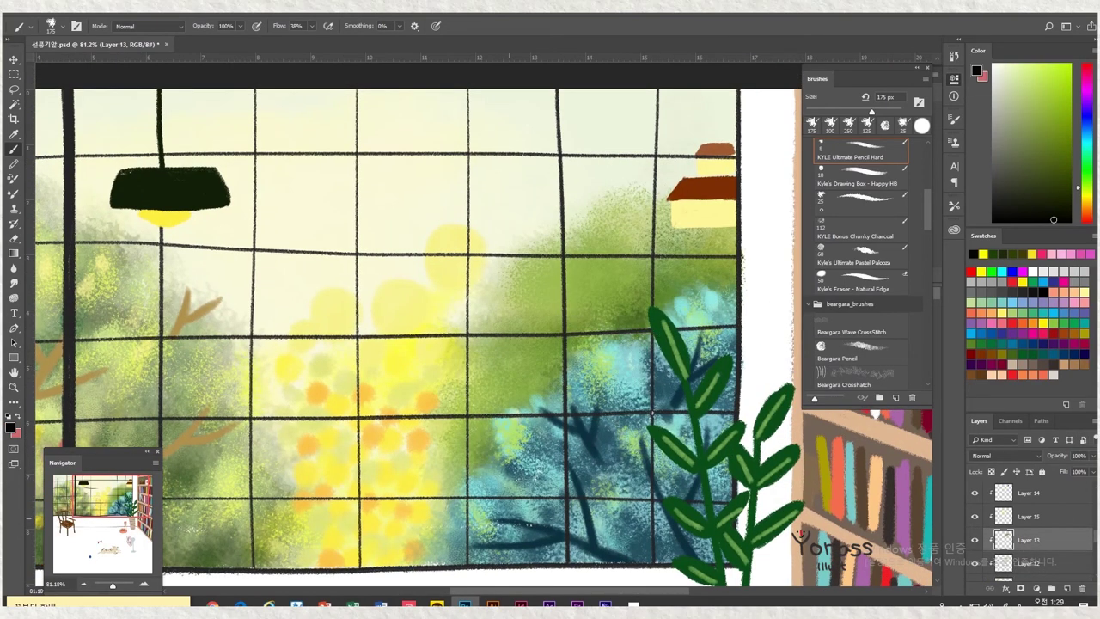
mouse_move(537, 376)
left_mouse_down()
mouse_move(674, 358)
mouse_move(564, 375)
mouse_move(527, 395)
left_mouse_up()
key("period")
key("period")
key("period")
key("period")
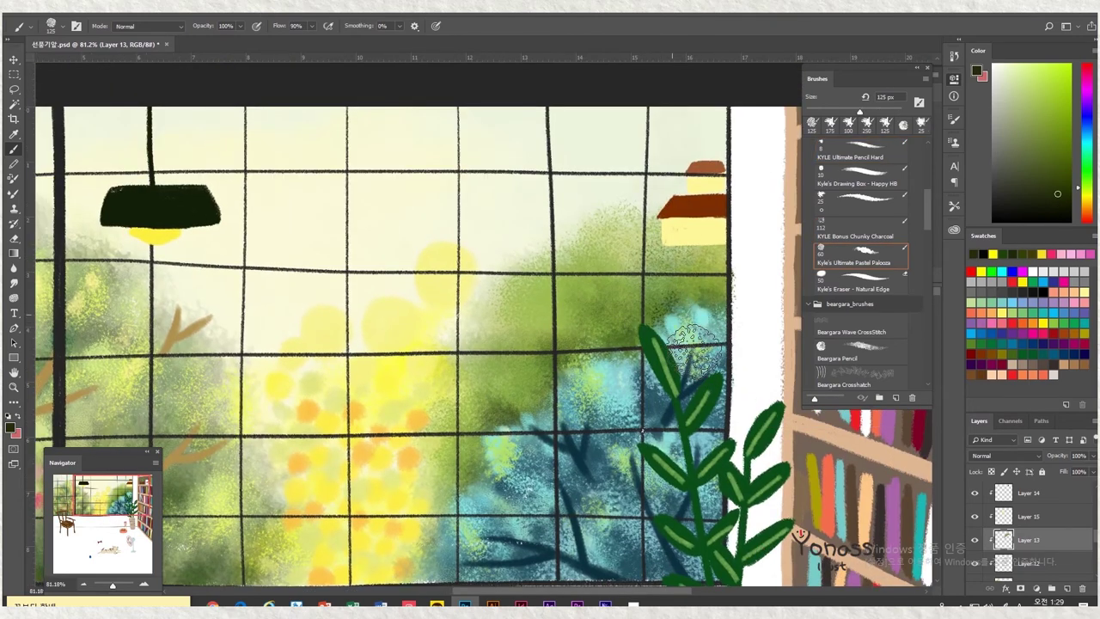
key("period")
key("period")
key("period")
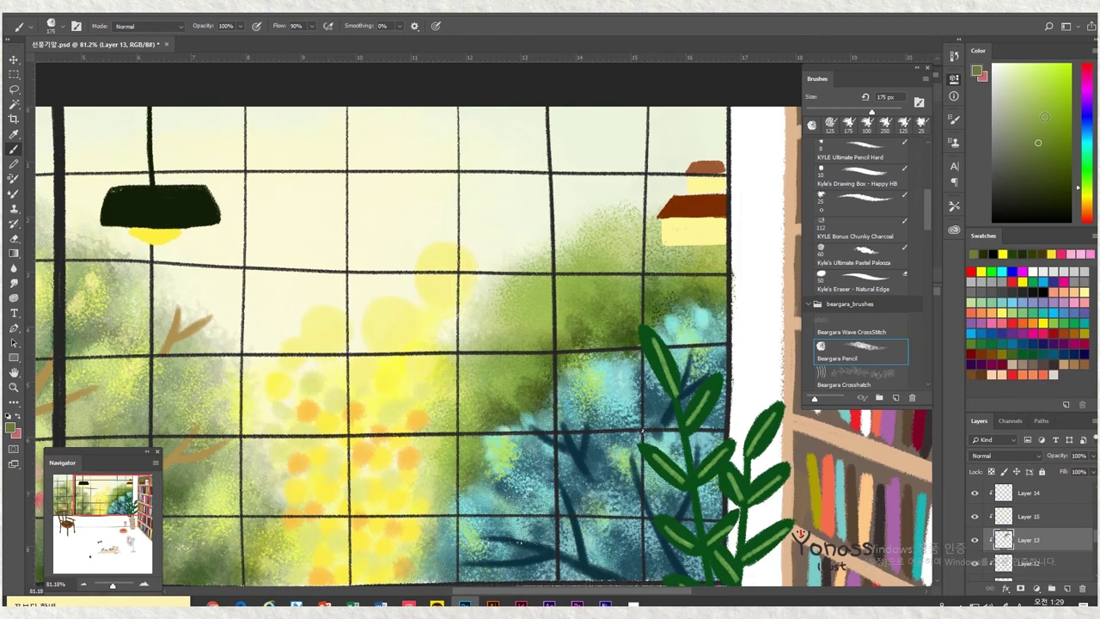
Dab olive and dark green foliage clumps over the green tree with the 175 px Beargara Pencil
left_click(511, 340, "alt")
scroll(552, 355, "down", 1)
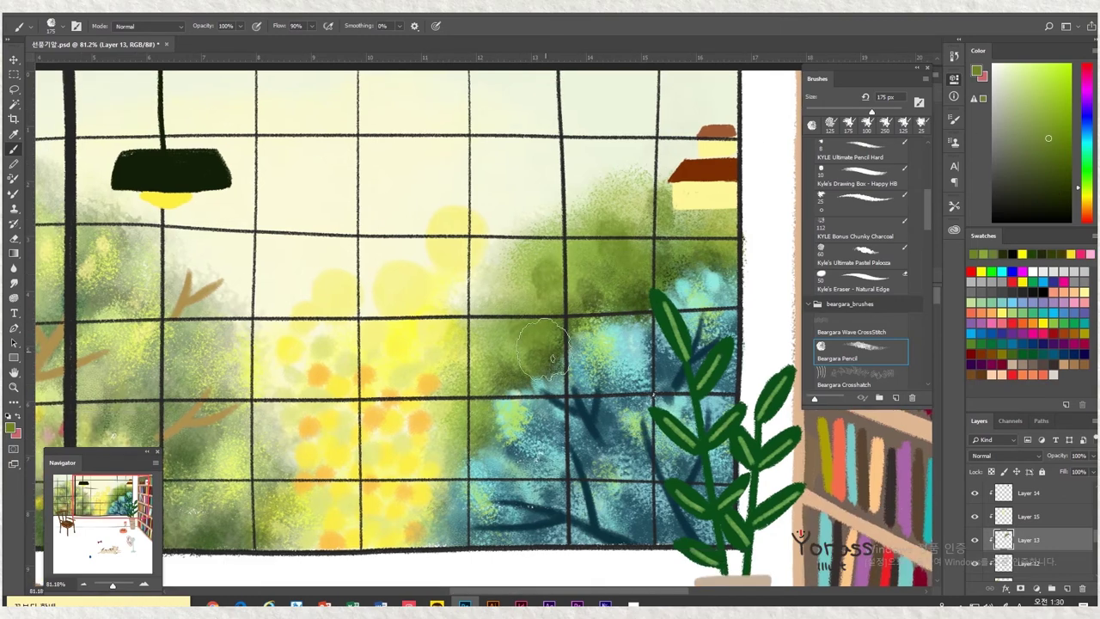
scroll(464, 430, "up", 1)
scroll(464, 430, "right", 1)
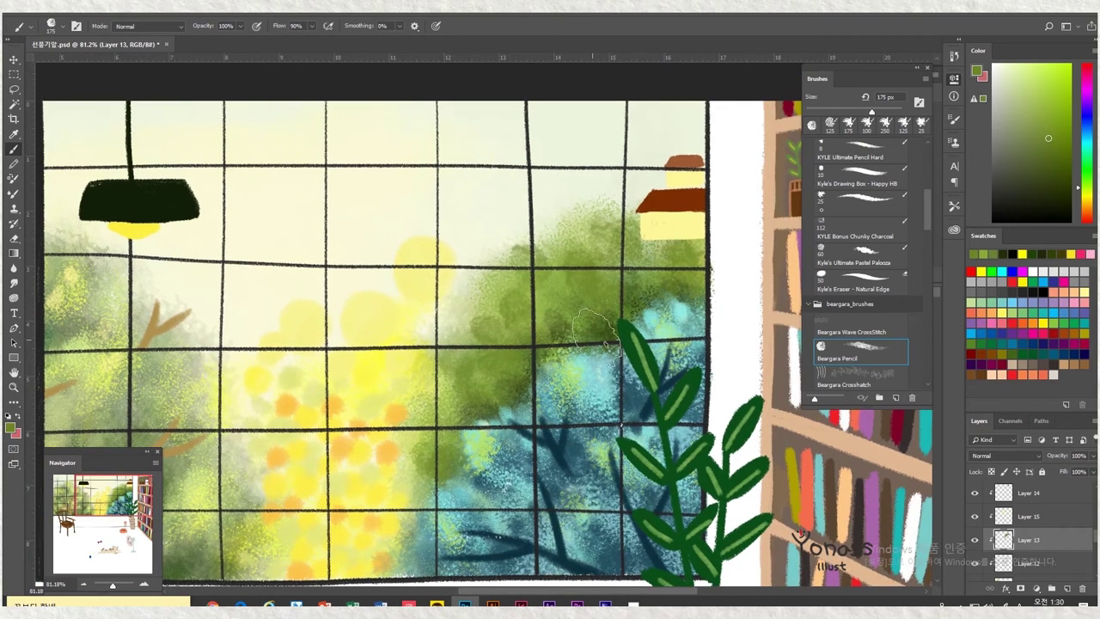
scroll(550, 344, "down", 2)
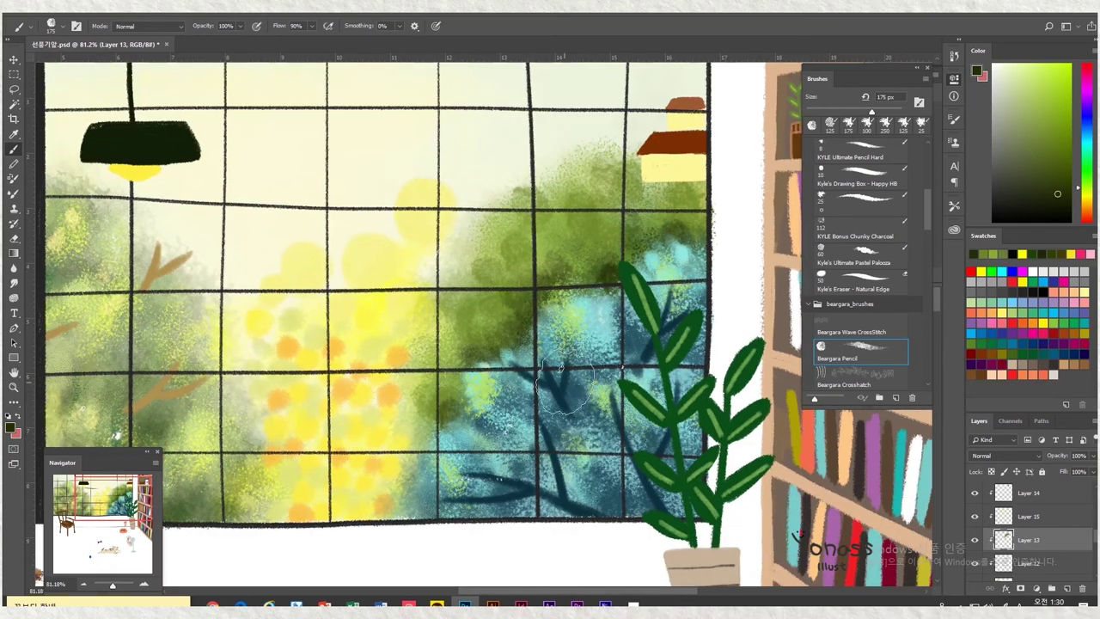
scroll(587, 327, "up", 1)
scroll(571, 191, "up", 1)
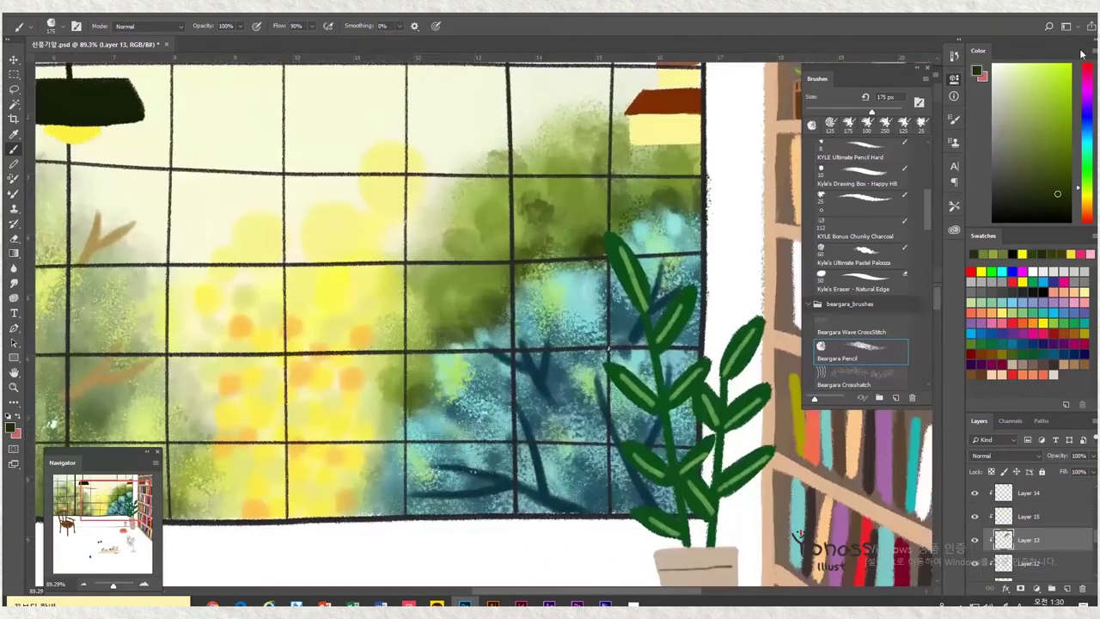
Save the file and dab light green clumps over the green tree's foliage at 125 px
key("ctrl+s")
key("bracketleft")
key("bracketleft")
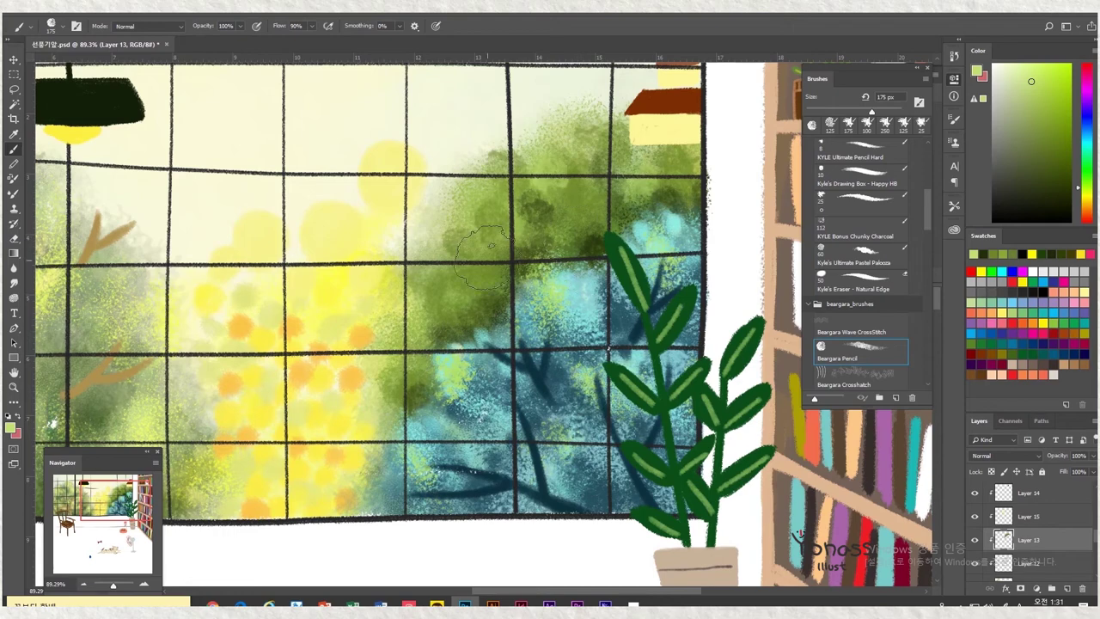
left_click_drag(481, 241, 475, 277)
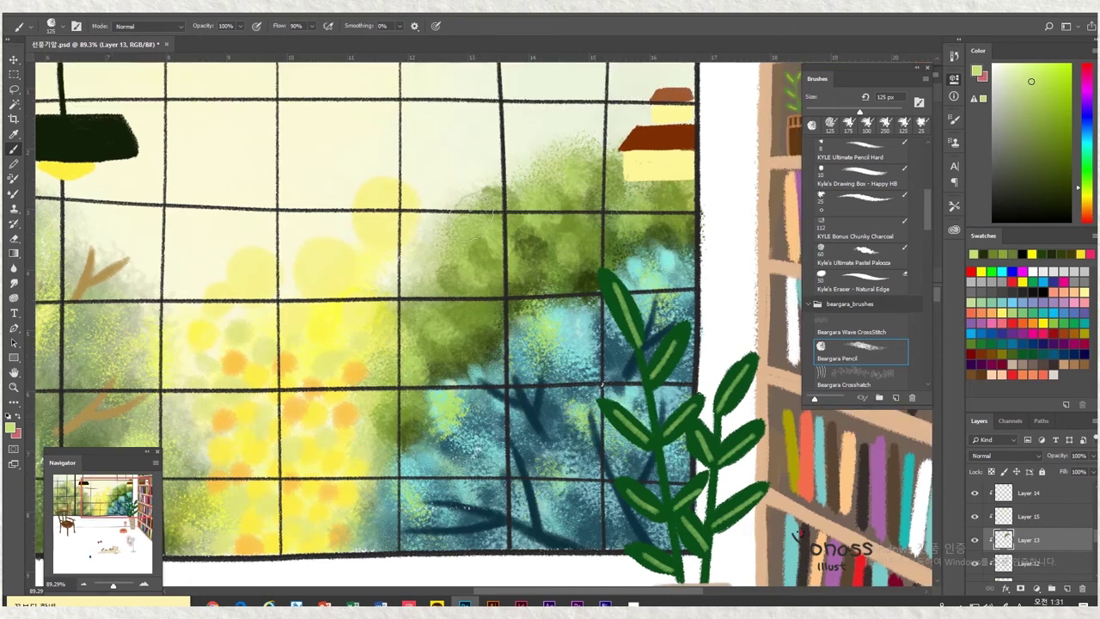
On Layer 14, dab pale green highlights over the green tree and in front of the small house at 80 px
left_click(1031, 492)
key("bracketleft")
key("bracketleft")
key("bracketleft")
left_click(650, 159, "alt")
mouse_move(651, 159)
left_mouse_down()
mouse_move(674, 181)
mouse_move(657, 179)
mouse_move(698, 208)
mouse_move(707, 245)
left_mouse_up()
key("bracketright")
key("bracketright")
key("bracketright")
left_click(670, 258, "alt")
key("bracketleft")
key("bracketleft")
key("bracketleft")
left_click_drag(477, 318, 468, 375)
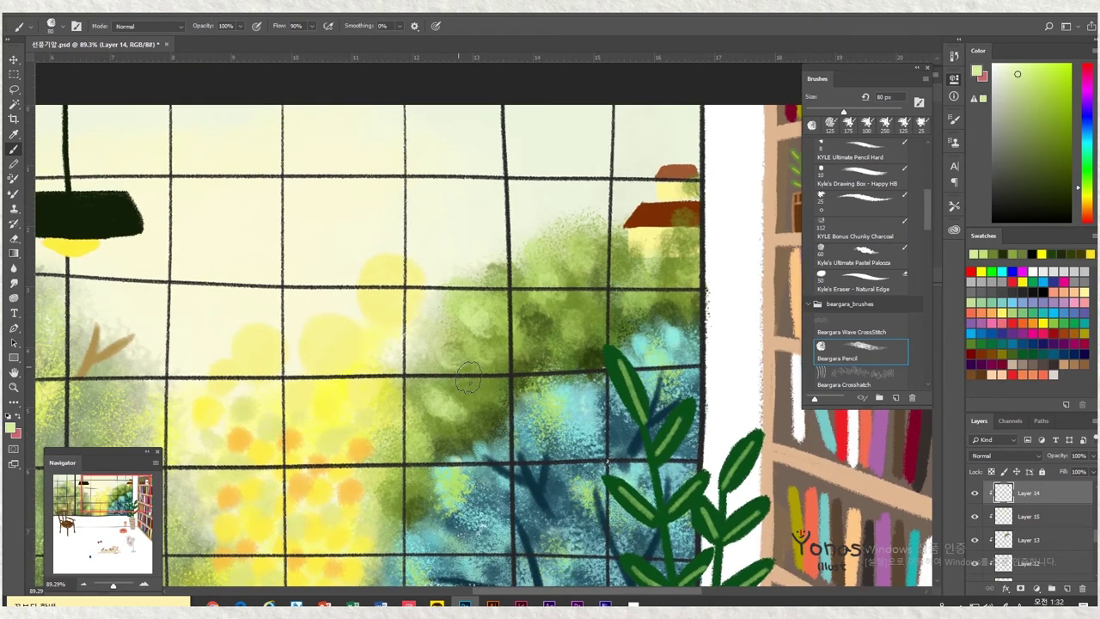
On Layer 11, dab pale blue highlights over the blue tree with KYLE Ultimate Pencil Hard at 30 px
scroll(468, 378, "down", 5)
scroll(583, 146, "up", 4)
scroll(1035, 541, "down", 1)
scroll(1035, 541, "down", 1)
left_click(1028, 515)
scroll(507, 69, "up", 1)
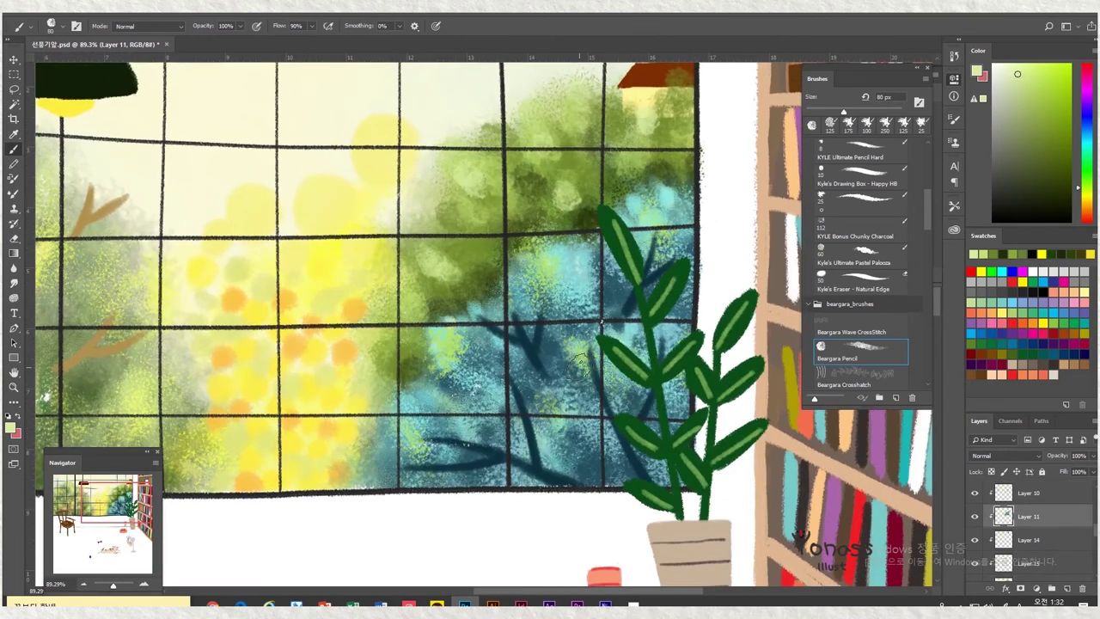
left_click(1014, 302)
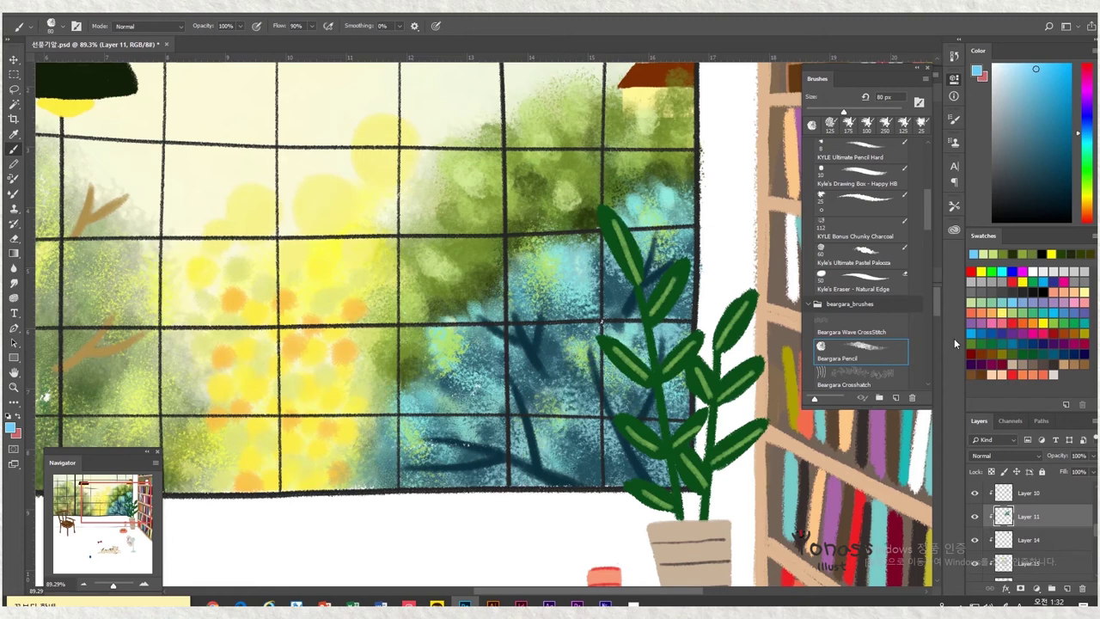
left_click(850, 154)
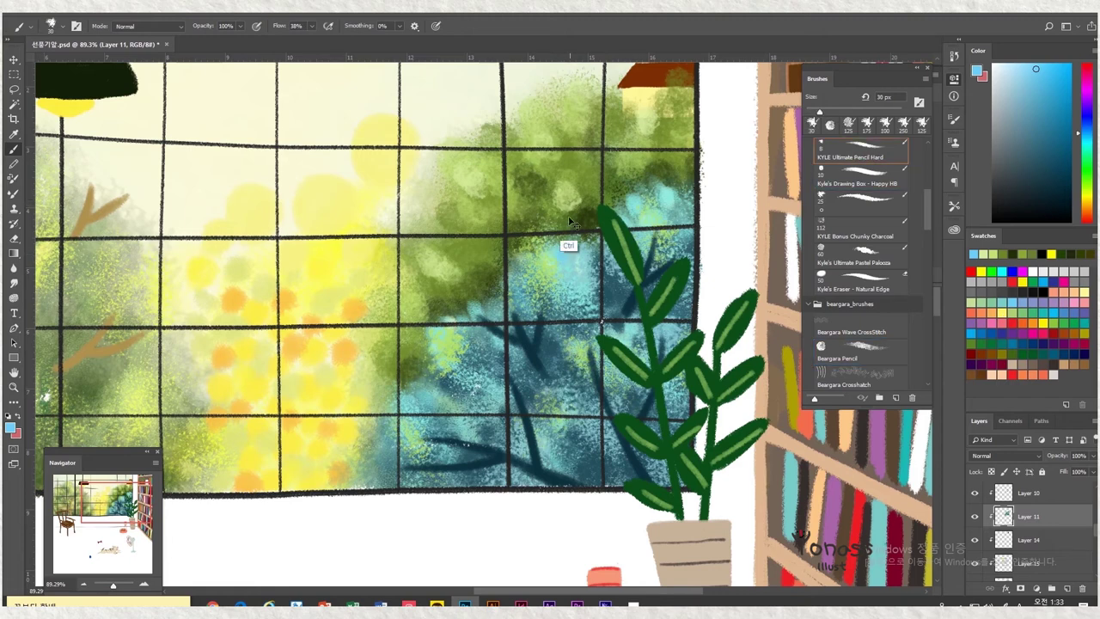
left_click(563, 262, "alt")
scroll(444, 364, "up", 1)
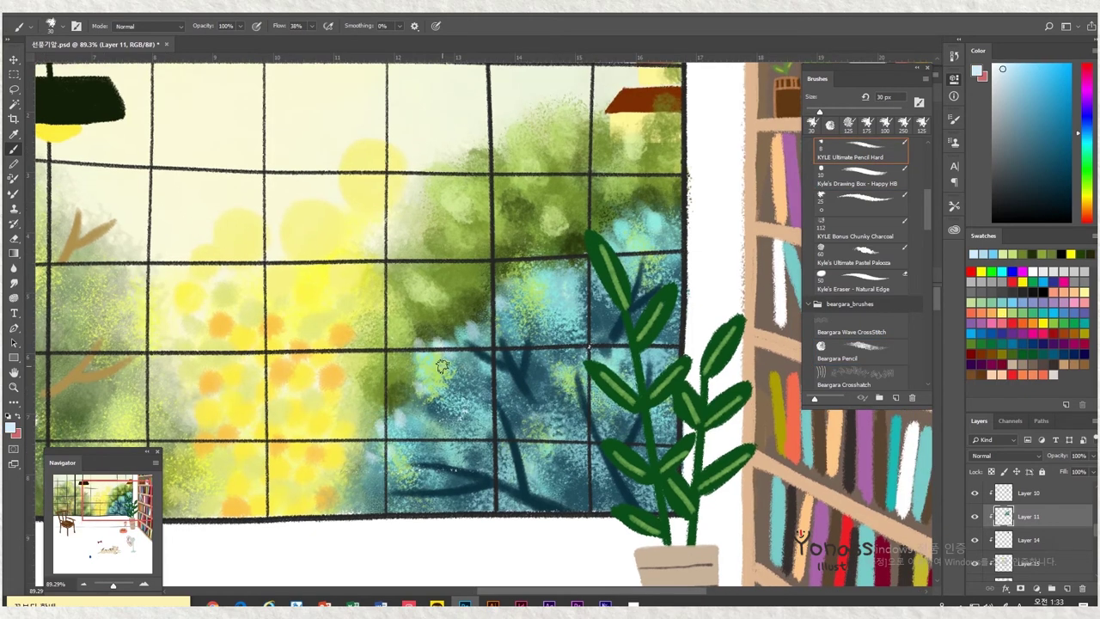
Add small pale blue and light green leaves across the blue tree with the Beargara Pencil at 25 px
left_click(860, 176)
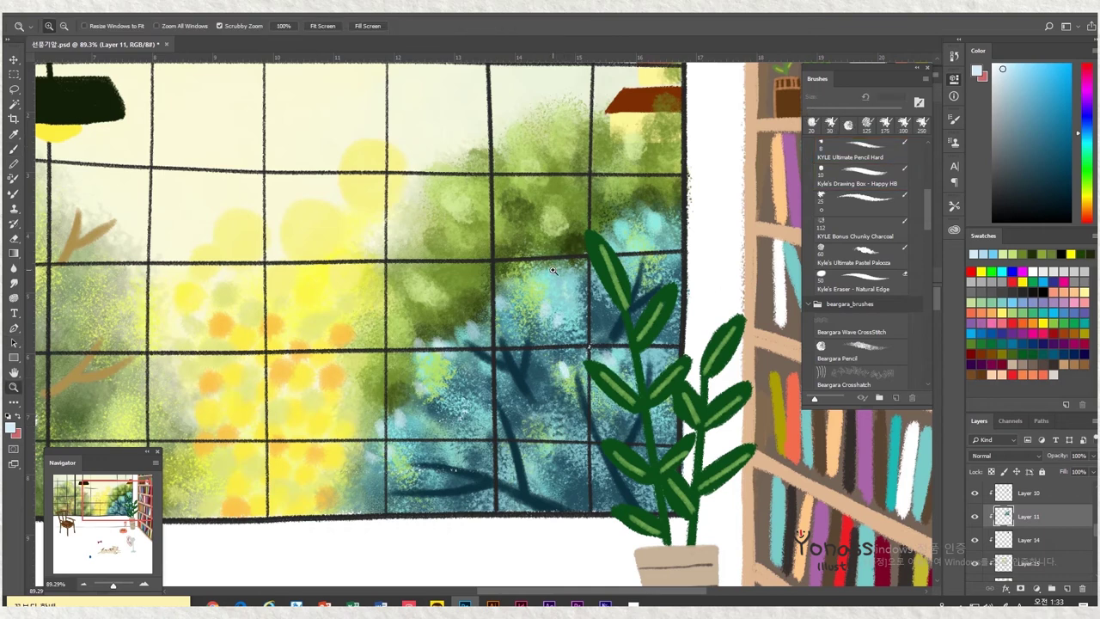
left_click(862, 351)
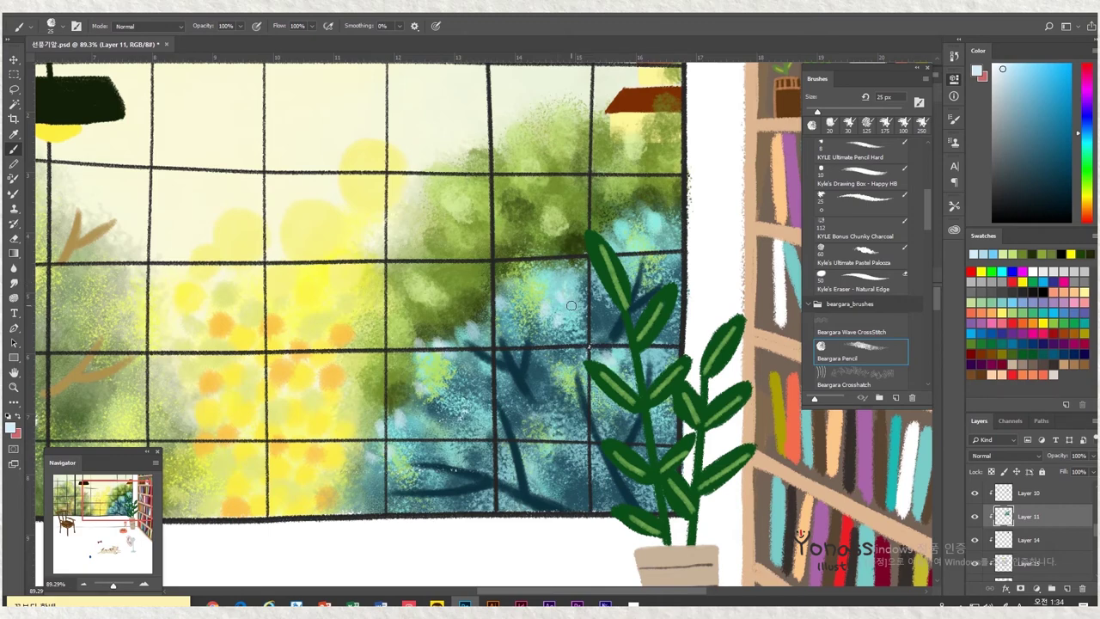
left_click_drag(588, 346, 554, 317)
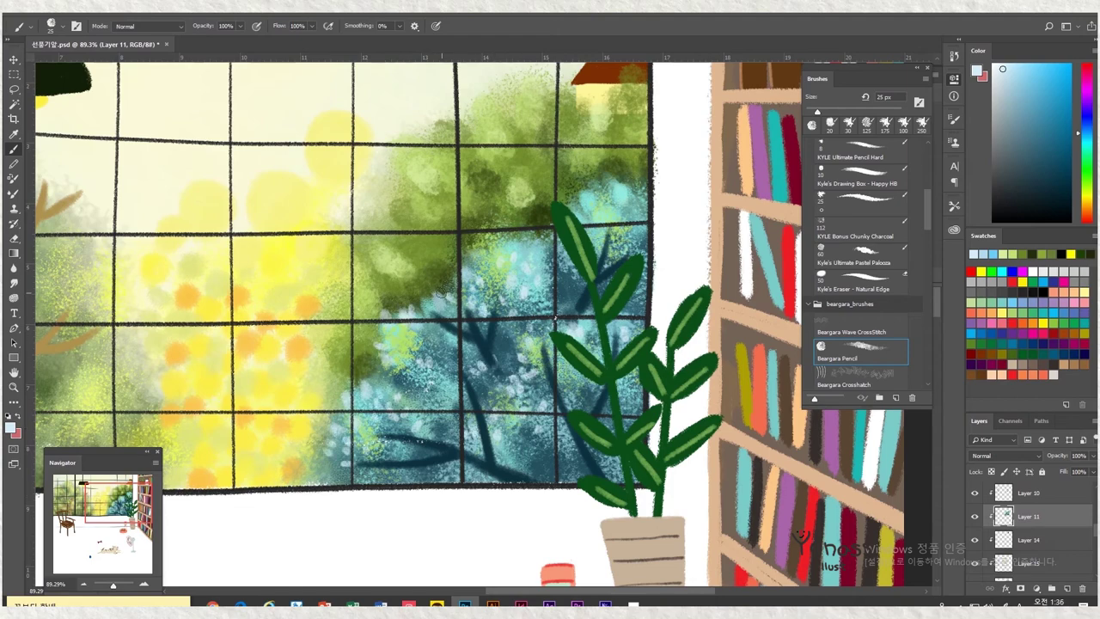
left_click(415, 351, "alt")
scroll(414, 350, "up", 1)
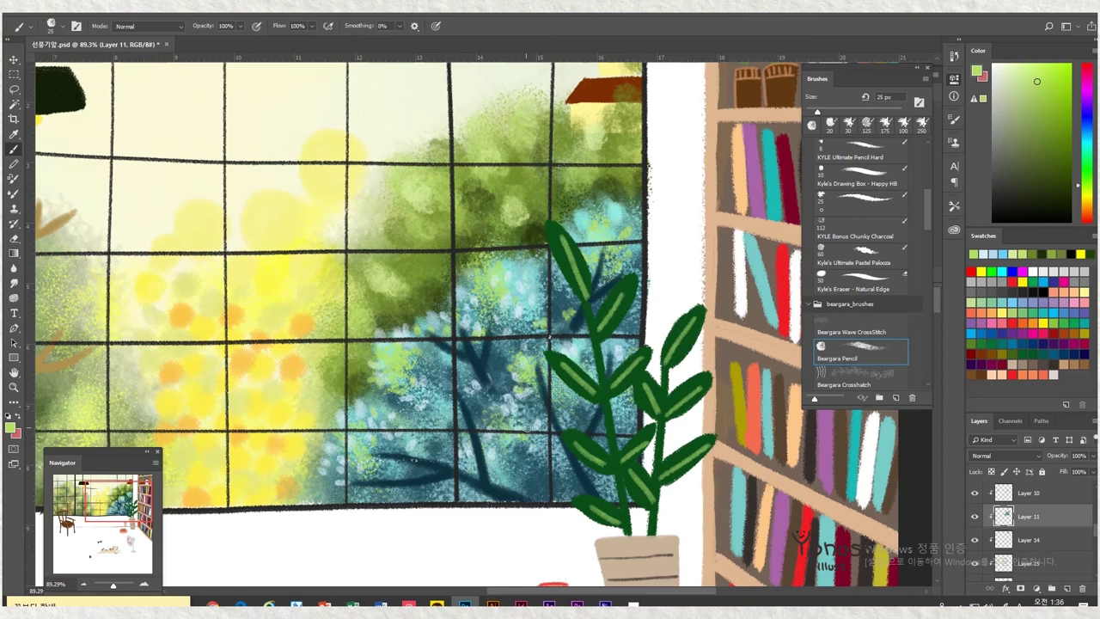
Paint small dark navy leaves among the blue tree's foliage and branches with the 25 px brush
left_click(521, 457, "alt")
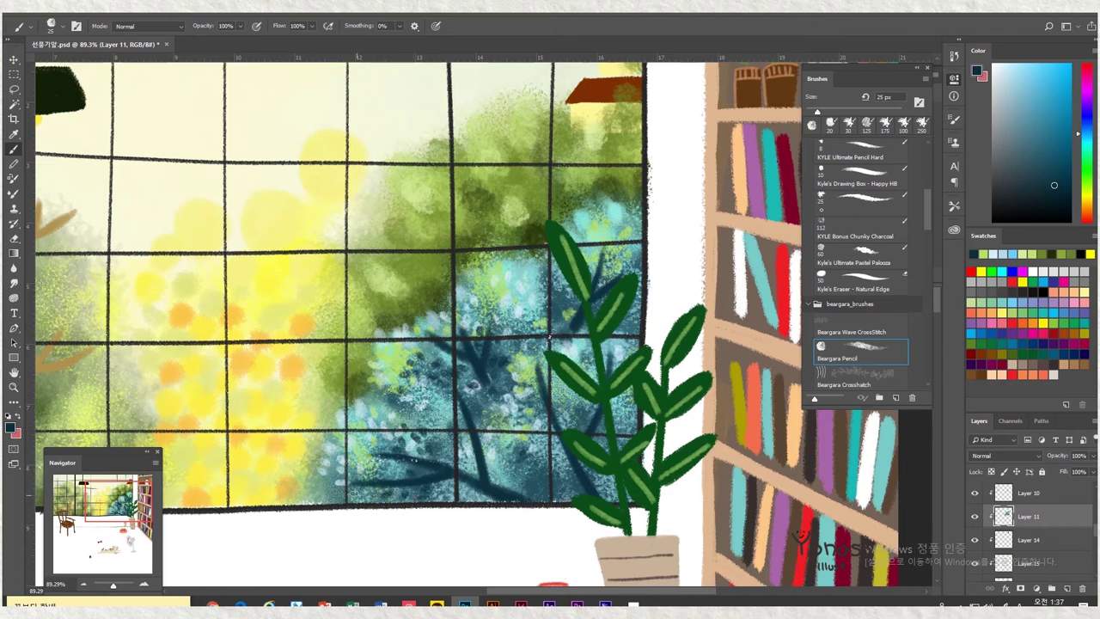
left_click_drag(558, 481, 553, 500)
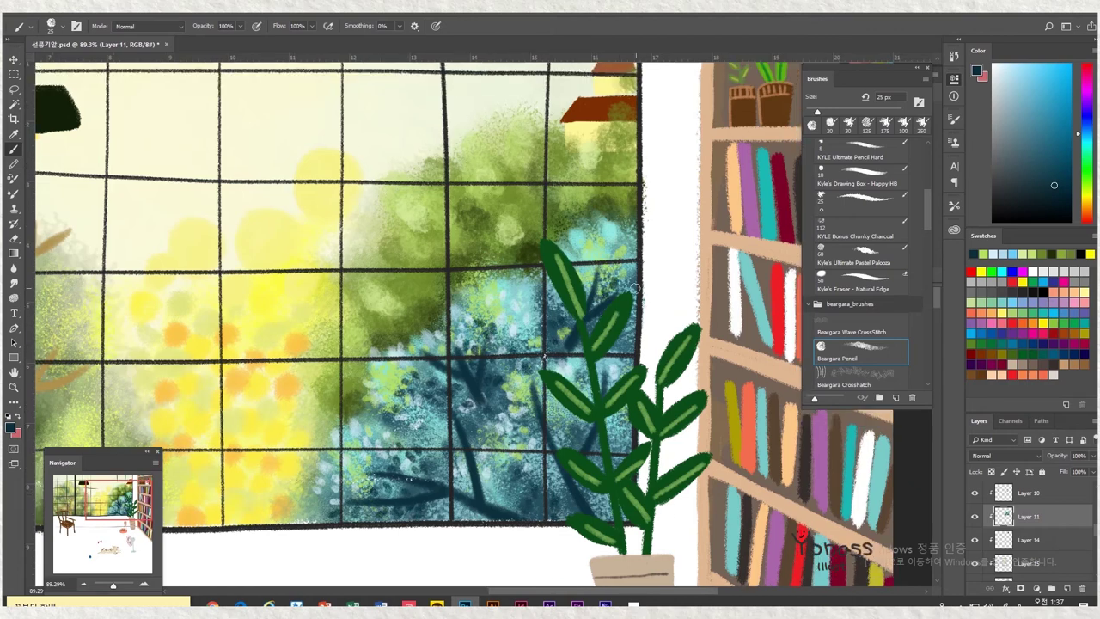
left_click_drag(544, 354, 540, 339)
left_click_drag(506, 480, 486, 427)
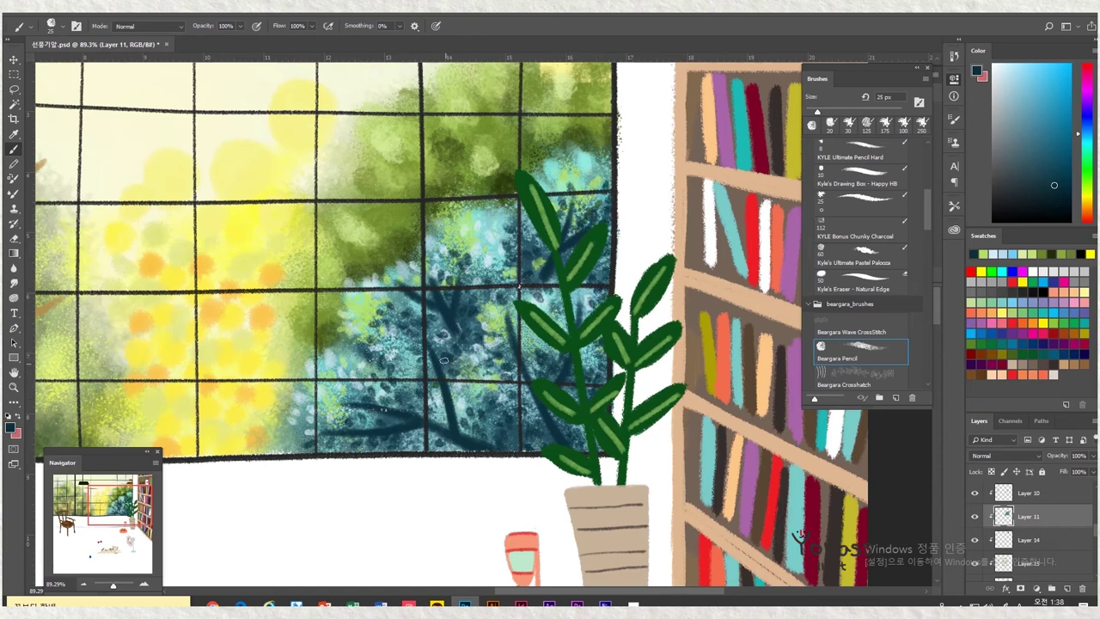
Fill the blue tree with small leaves in soft aqua and deeper teal at 25 px
left_click(470, 314, "alt")
left_click(378, 418, "alt")
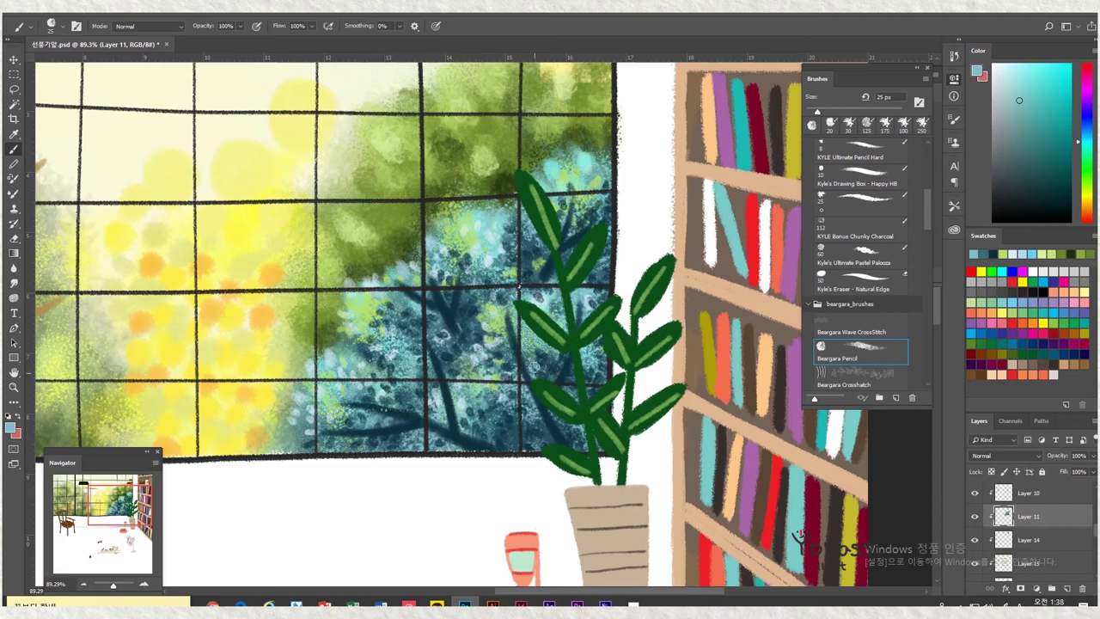
scroll(486, 276, "up", 2)
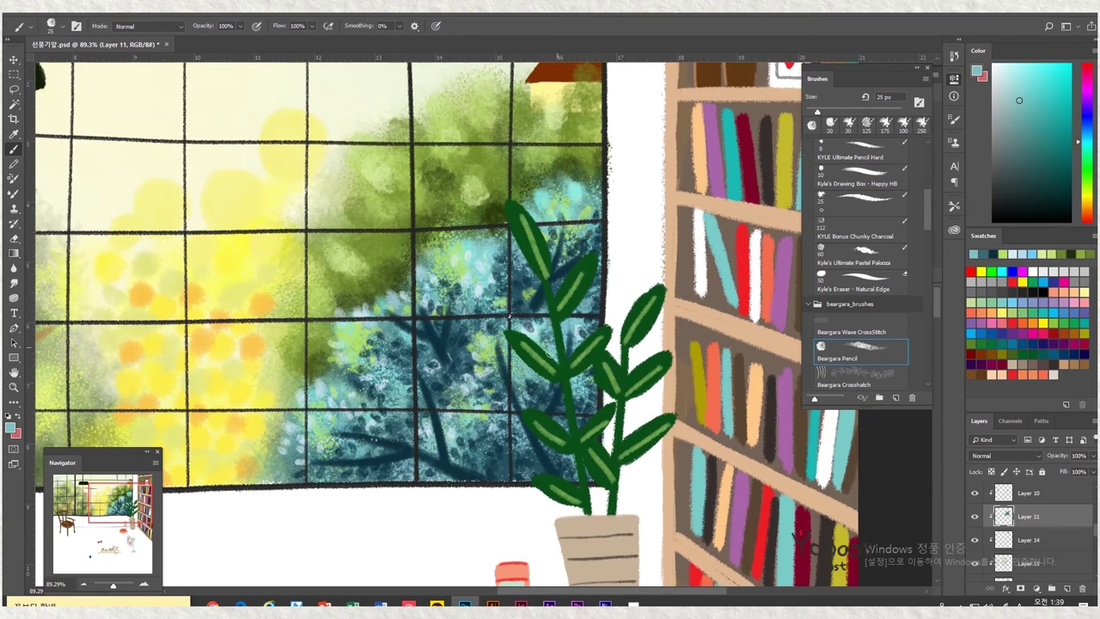
scroll(526, 318, "left", 1)
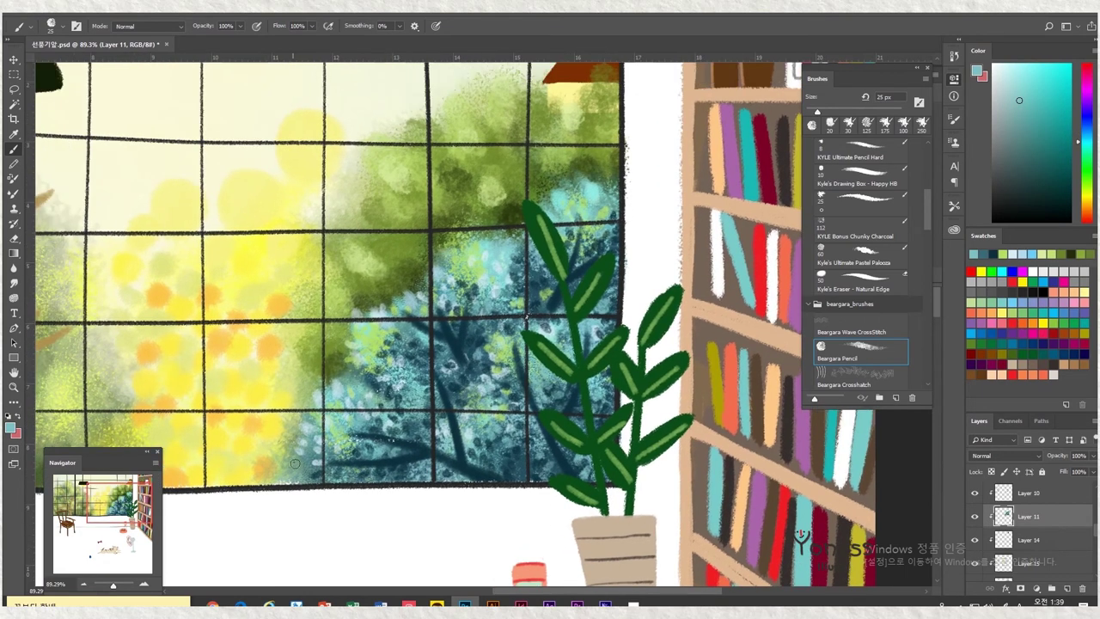
left_click(383, 404, "alt")
left_click(365, 420, "alt")
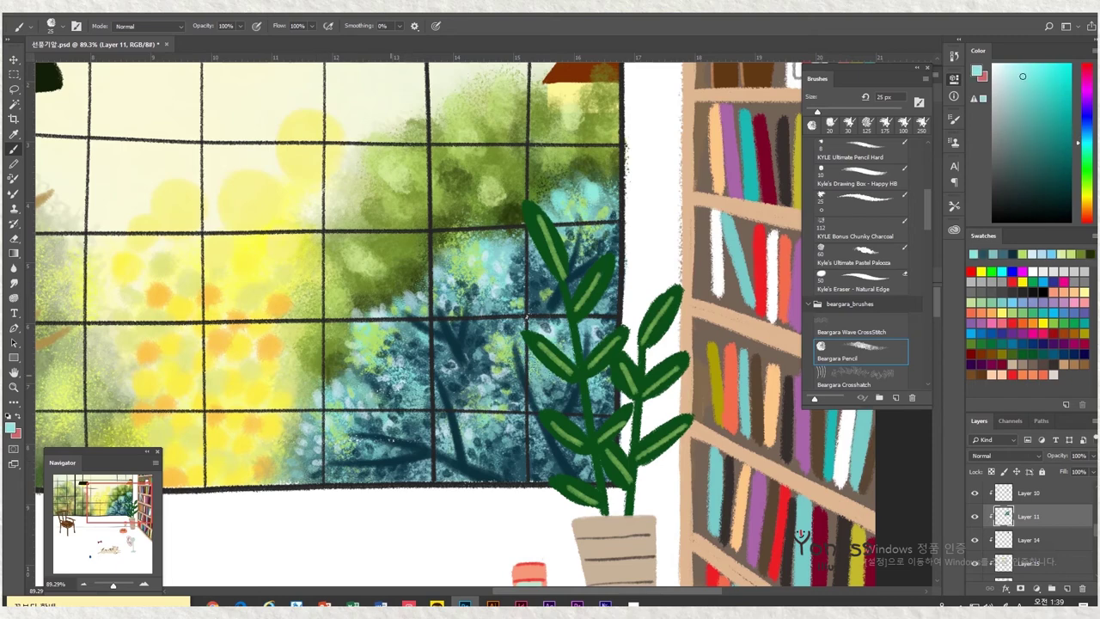
scroll(526, 298, "up", 2)
left_click(473, 321, "alt")
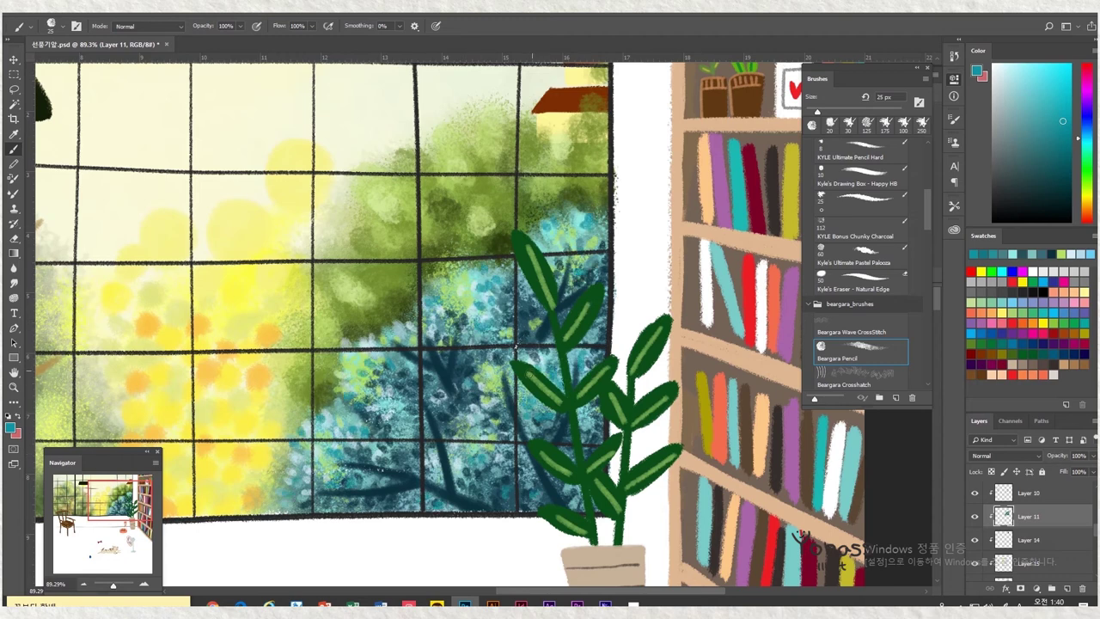
On Layer 9, dab dark green foliage clumps over the left trees with the Beargara Pencil at 125 px
scroll(596, 427, "down", 4)
scroll(587, 297, "up", 2)
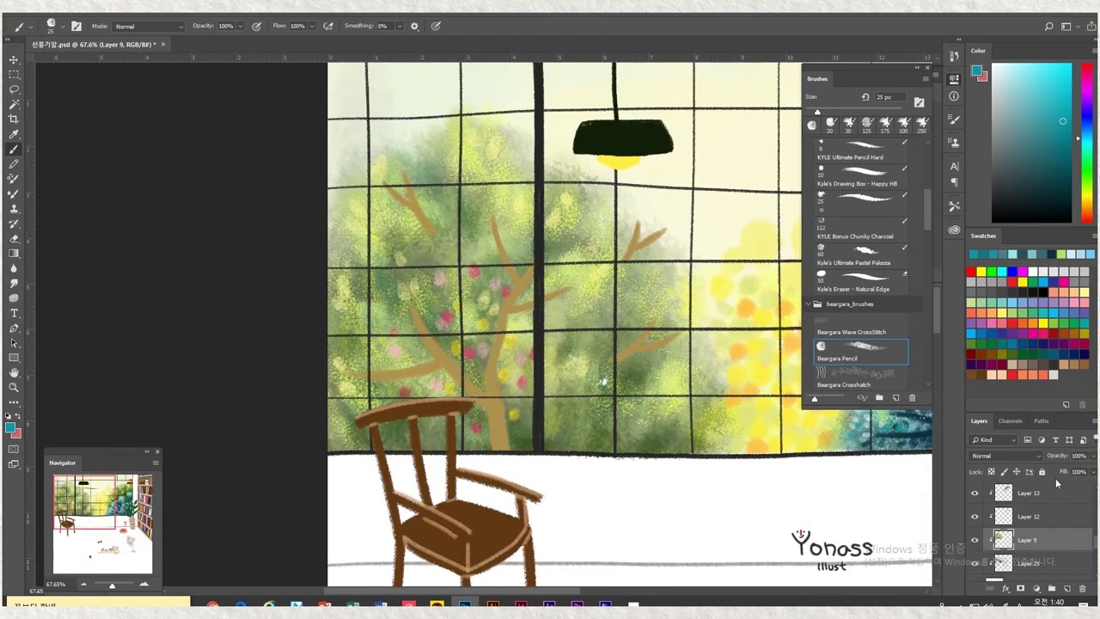
key("bracketright")
key("bracketright")
key("bracketright")
key("bracketright")
key("bracketright")
key("bracketright")
key("bracketright")
key("bracketright")
key("bracketright")
key("bracketright")
key("bracketright")
left_click(633, 457, "alt")
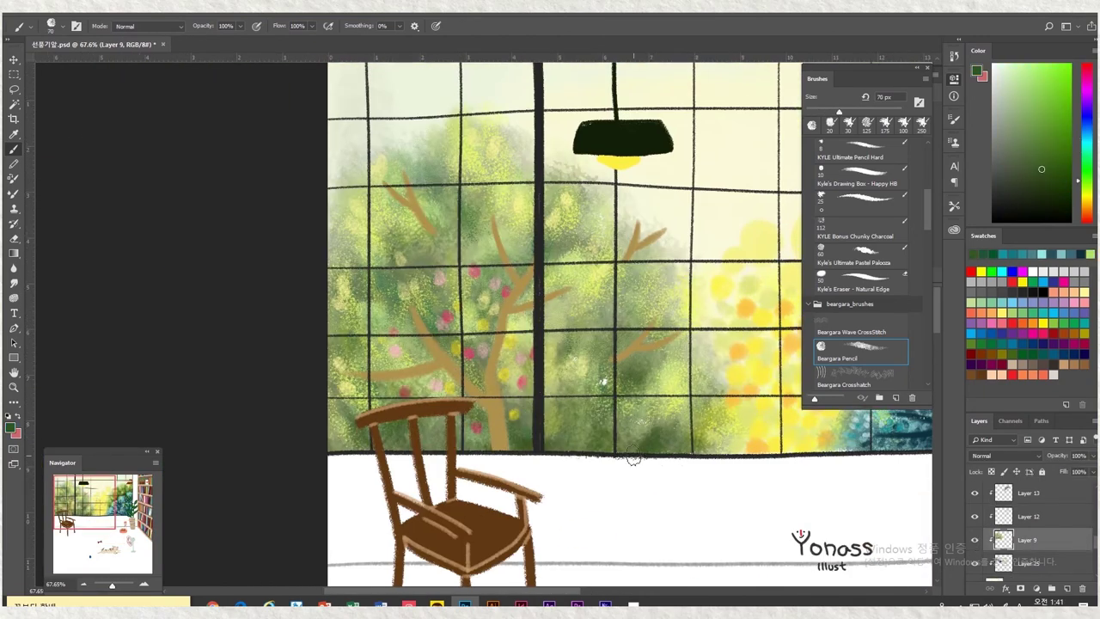
left_click(561, 433)
left_click(626, 375)
left_click(570, 350)
left_click(555, 269)
left_click(413, 337)
left_click(391, 289)
left_click(444, 258)
left_click(469, 246)
left_click(582, 425)
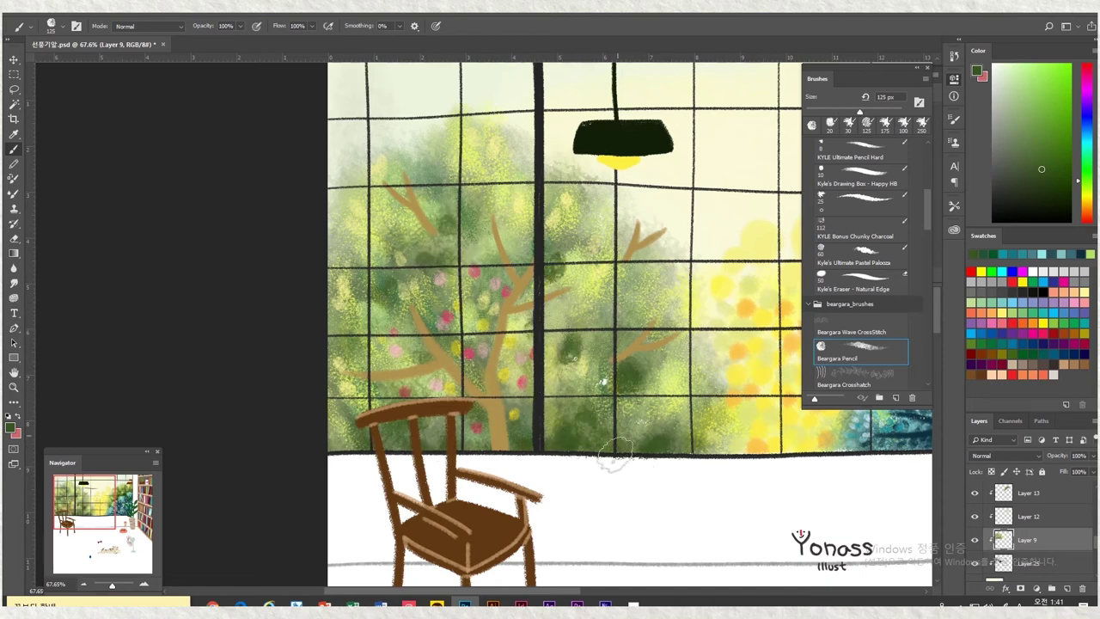
Scatter more dark green clumps through the left trees' upper crowns, around the trunk and along the window's lower edge
left_click(367, 288)
left_click(425, 228)
left_click(432, 172)
left_click(468, 227)
left_click(538, 262)
left_click(557, 202)
left_click(507, 375)
left_click(490, 332)
left_click(527, 376)
left_click(550, 416)
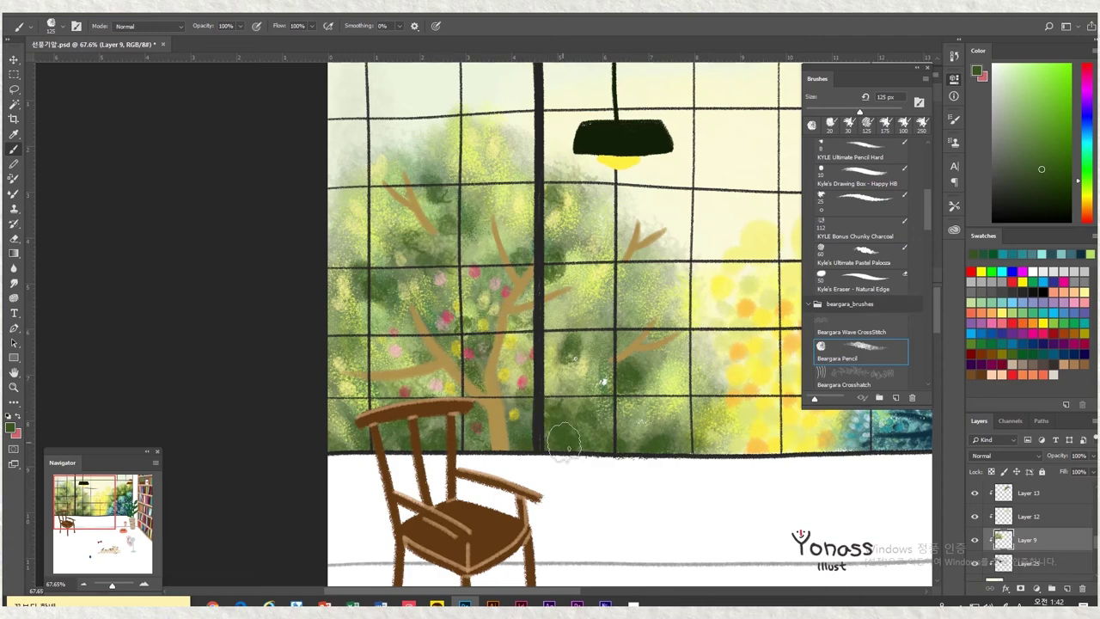
left_click(635, 437)
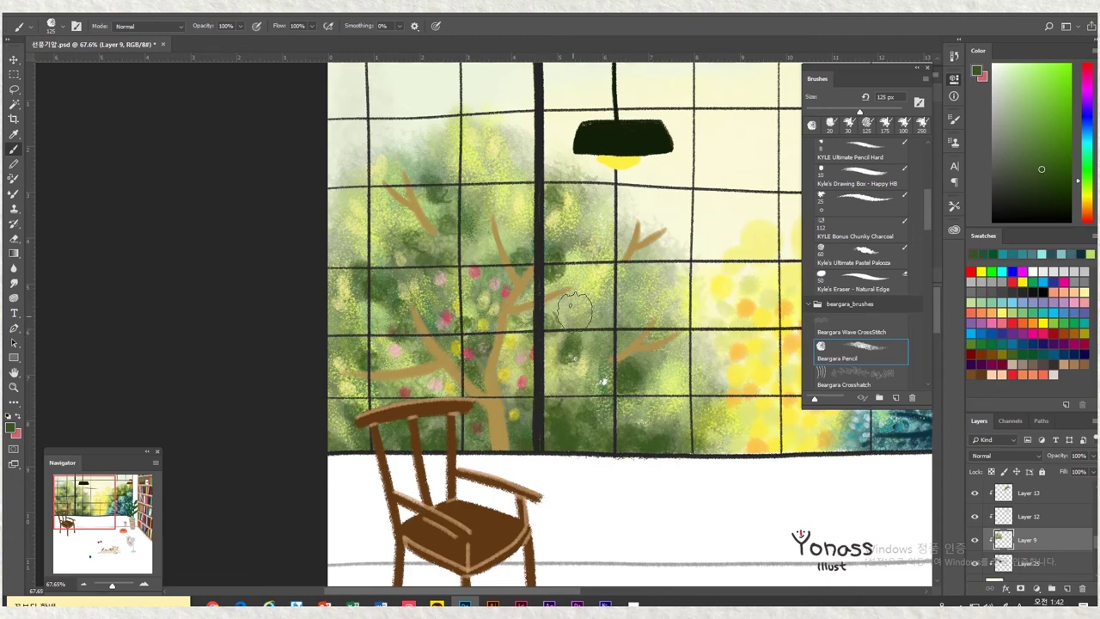
With the branch shapes selected on Layer 10, shade the left tree's trunk and branches in brown at 200 px
key("x")
scroll(470, 305, "down", 3)
scroll(471, 305, "up", 3)
scroll(408, 315, "up", 3)
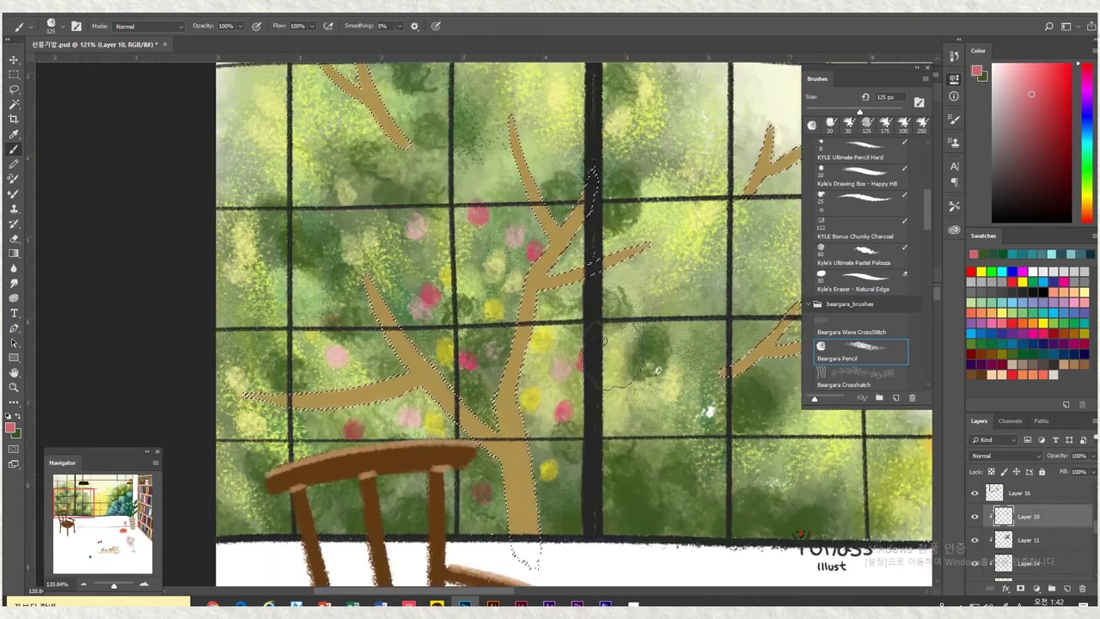
key("x")
key("bracketright")
key("bracketright")
key("bracketright")
mouse_move(679, 387)
left_mouse_down()
mouse_move(648, 328)
mouse_move(541, 481)
left_mouse_up()
left_click_drag(374, 481, 454, 381)
left_click_drag(168, 393, 103, 325)
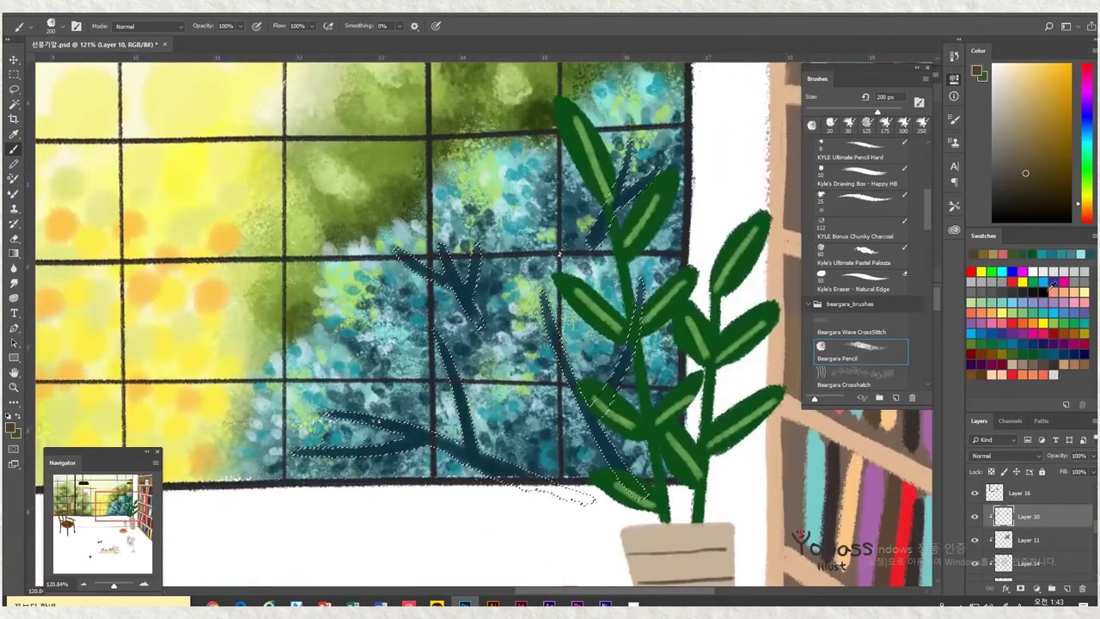
Shade the blue tree's selected branches in dark navy with the 200 px Beargara Pencil
left_click(1078, 138)
left_click(1083, 131)
left_click(1053, 208)
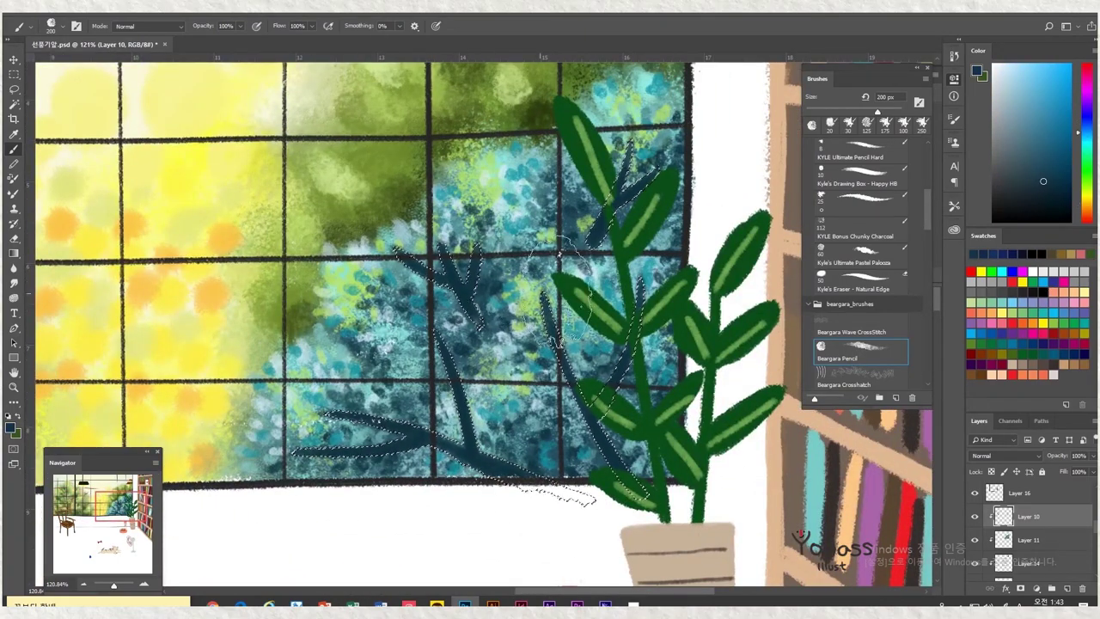
left_click_drag(621, 179, 627, 241)
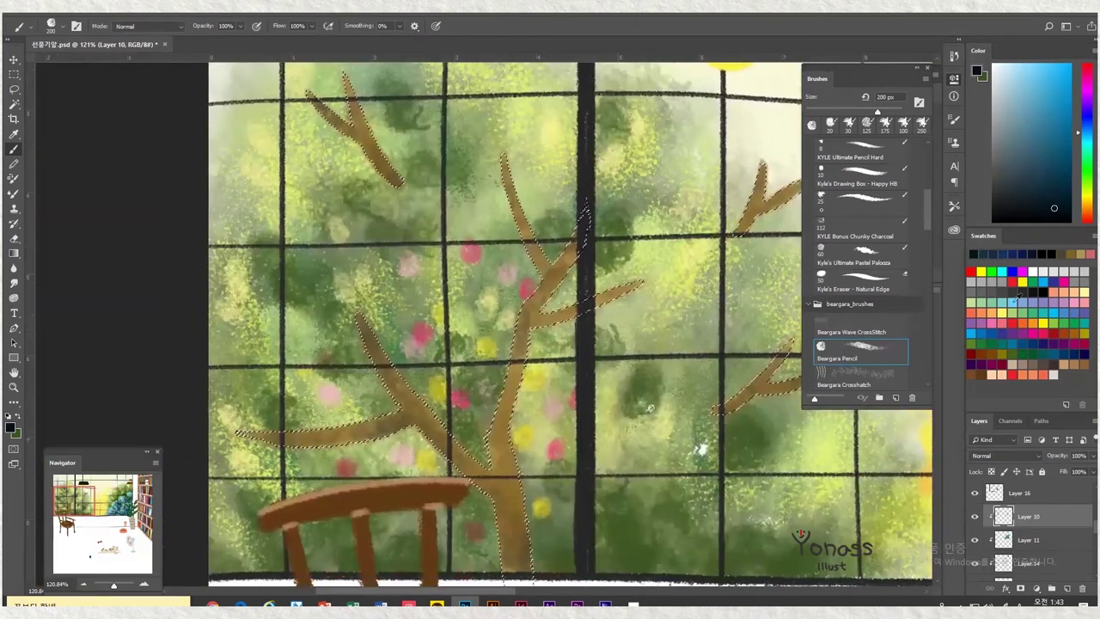
Draw fine dark brown bark lines along the left trees' trunk and branches on Layer 10 with KYLE Ultimate Pencil Hard at 8 px
left_click(850, 151)
mouse_move(527, 333)
left_mouse_down()
mouse_move(537, 378)
mouse_move(557, 311)
left_mouse_up()
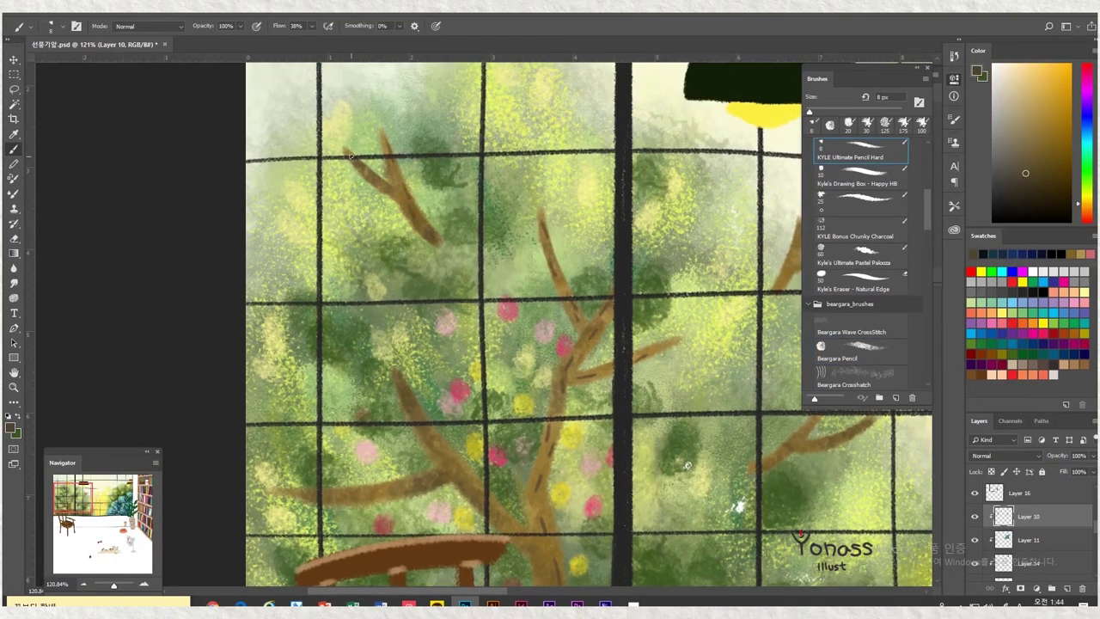
scroll(350, 155, "down", 2)
scroll(342, 188, "right", 1)
scroll(663, 418, "up", 1)
scroll(663, 419, "right", 3)
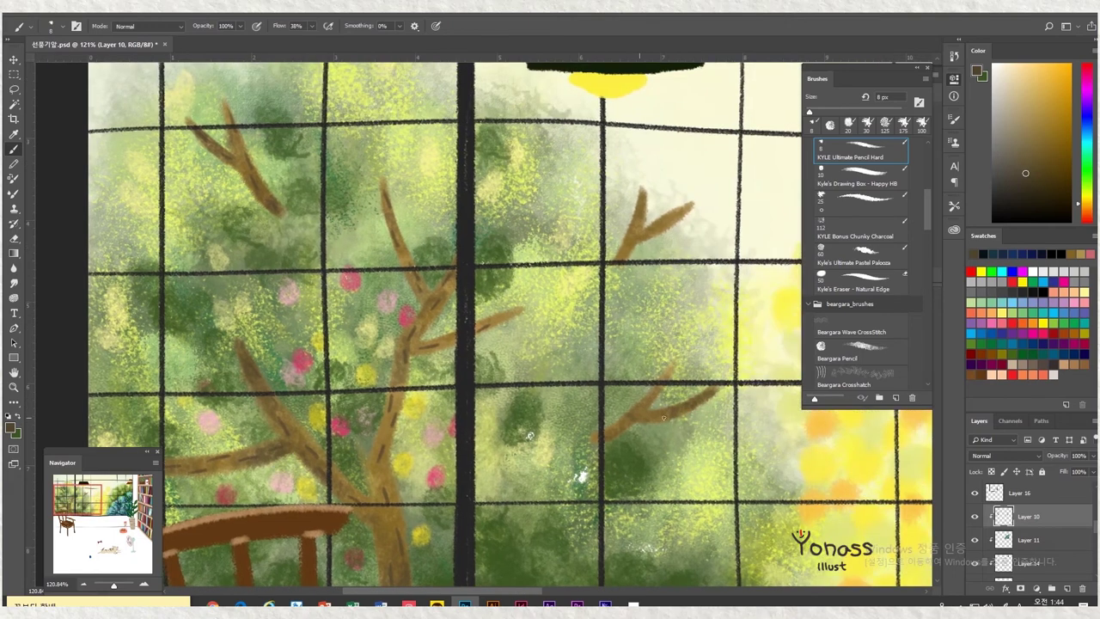
Sample a medium blue from the blue tree and detail its dark branches with the 8 px pencil
scroll(608, 356, "right", 10)
left_click(675, 292, "alt")
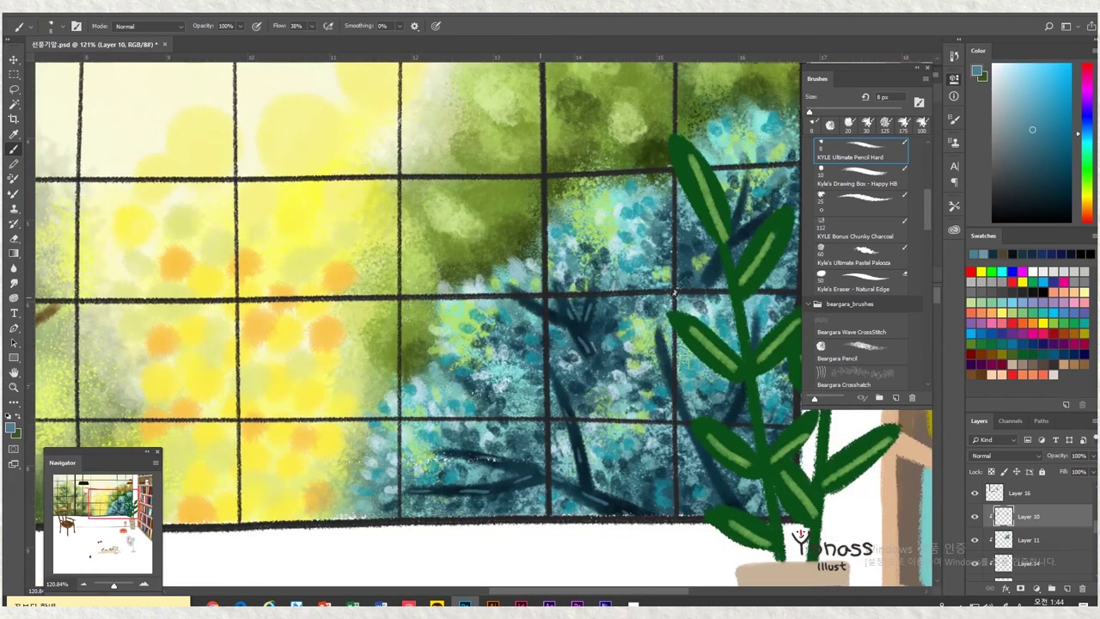
scroll(675, 292, "right", 1)
scroll(615, 300, "down", 5)
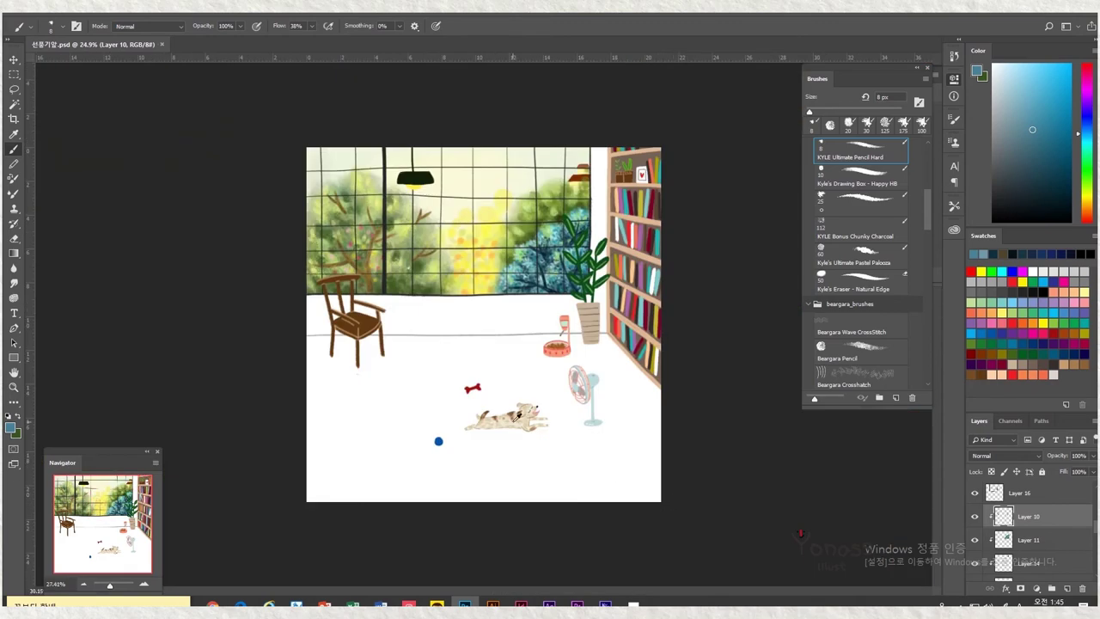
scroll(602, 283, "up", 5)
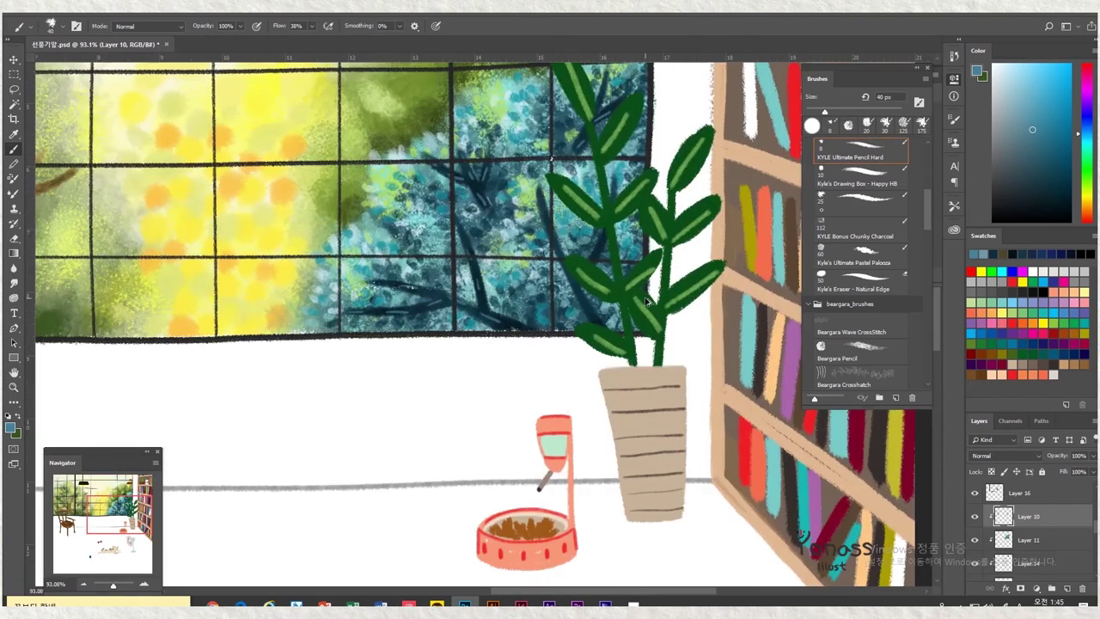
scroll(649, 301, "down", 5)
scroll(549, 309, "up", 2)
On the 창밖 layer, wash the sky in pale green with the Beargara Pencil at 1300 px
left_click(1012, 540)
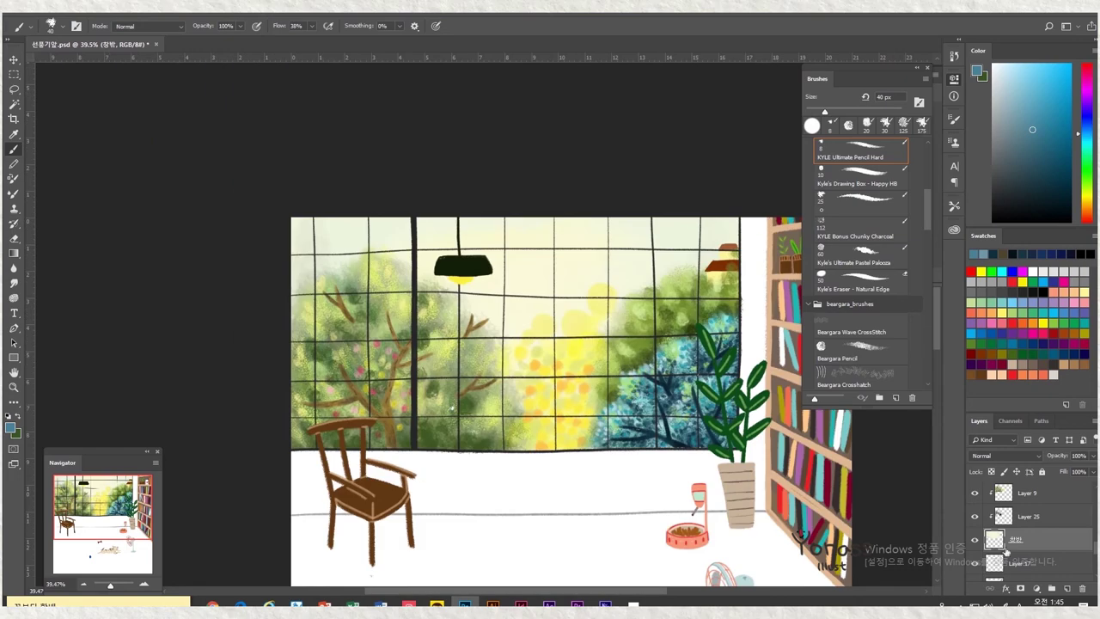
left_click(590, 230, "alt")
scroll(859, 344, "down", 1)
left_click(837, 332)
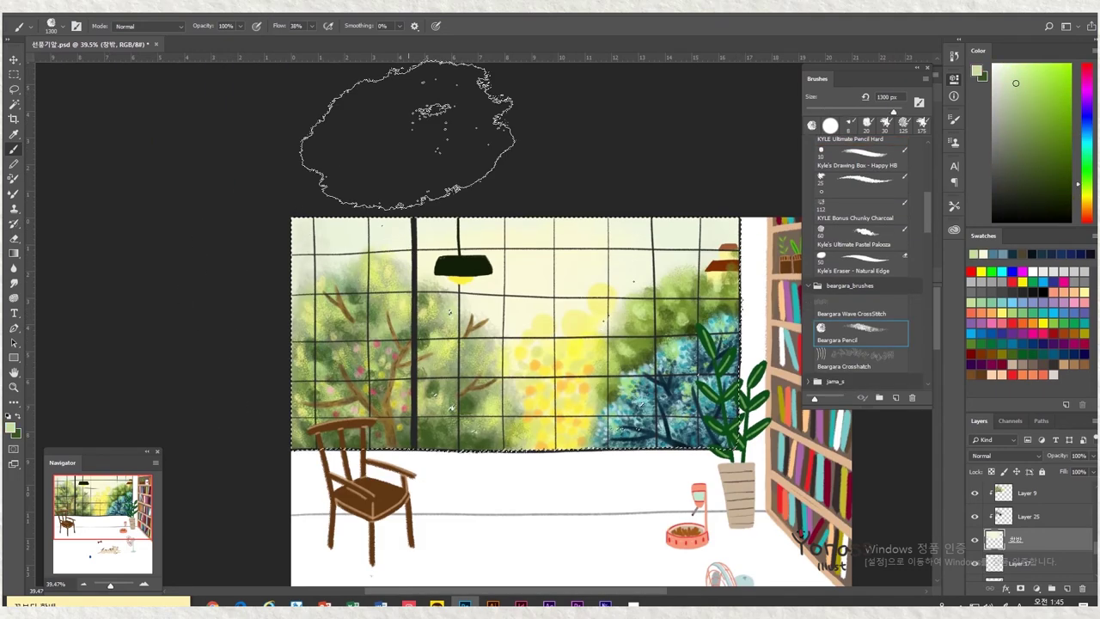
Blend pale pink and pale yellow tints into the sky behind the window at 1300 px
left_click(1086, 84)
left_click(1002, 65)
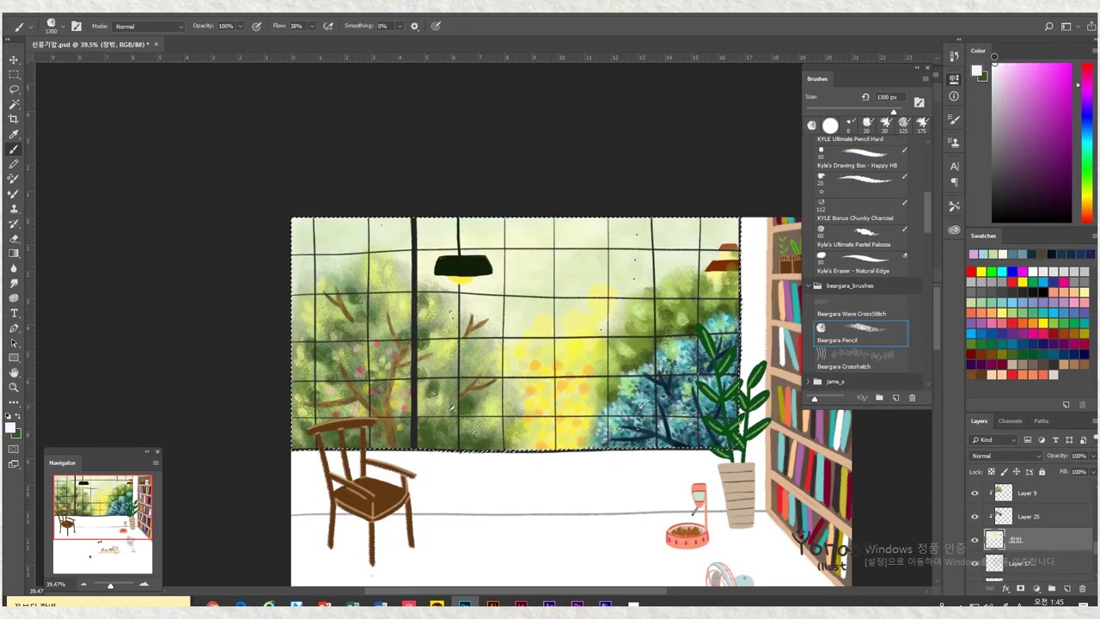
scroll(541, 327, "up", 2)
left_click(605, 258, "alt")
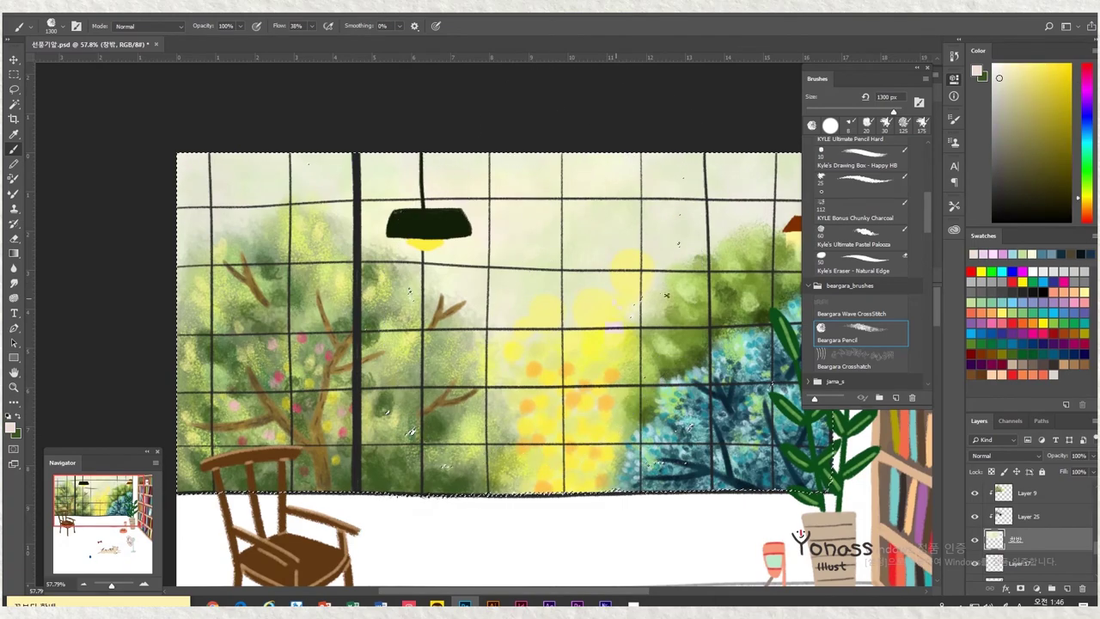
left_click_drag(610, 268, 562, 314)
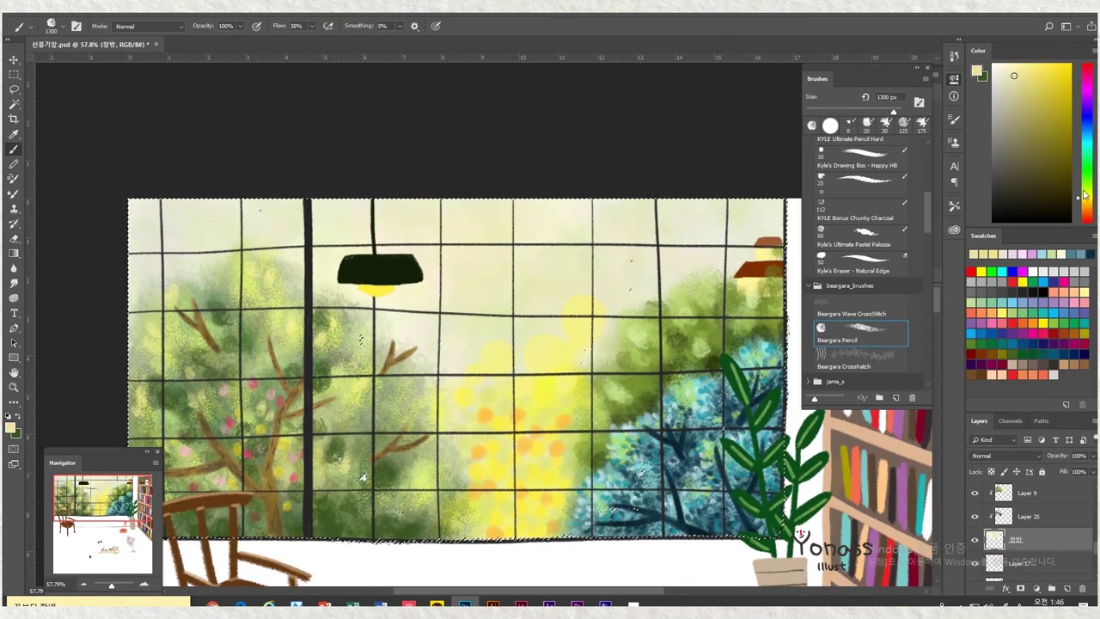
scroll(481, 327, "down", 3)
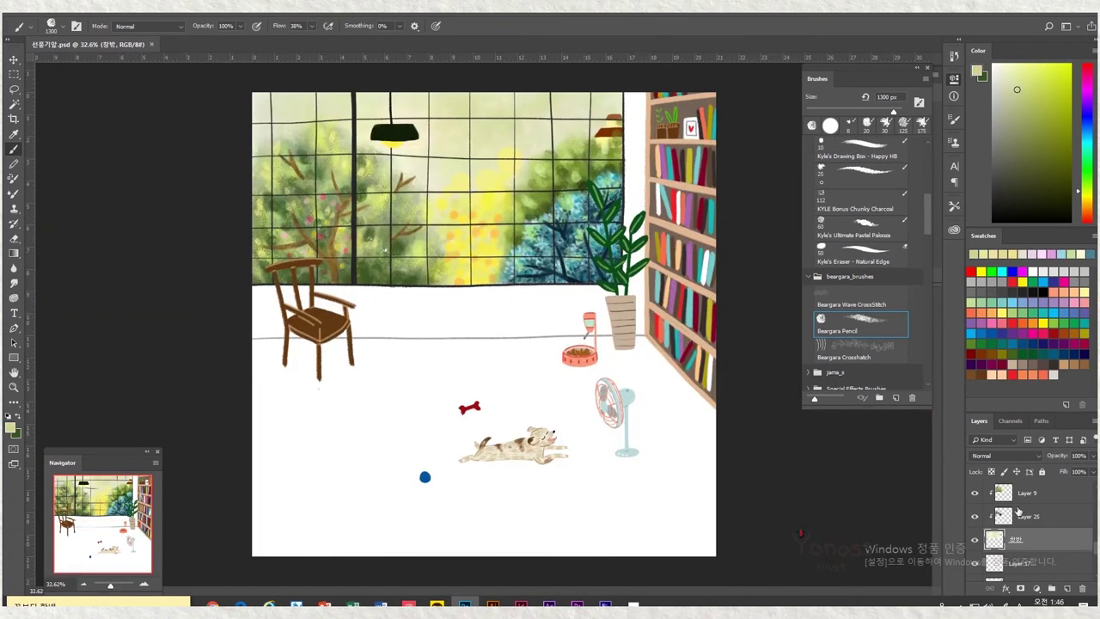
Add a clipped layer above Layer 10, load the window area as a selection and shade the blue tree in dark navy at 1300 px
left_click_drag(1047, 526, 1044, 566)
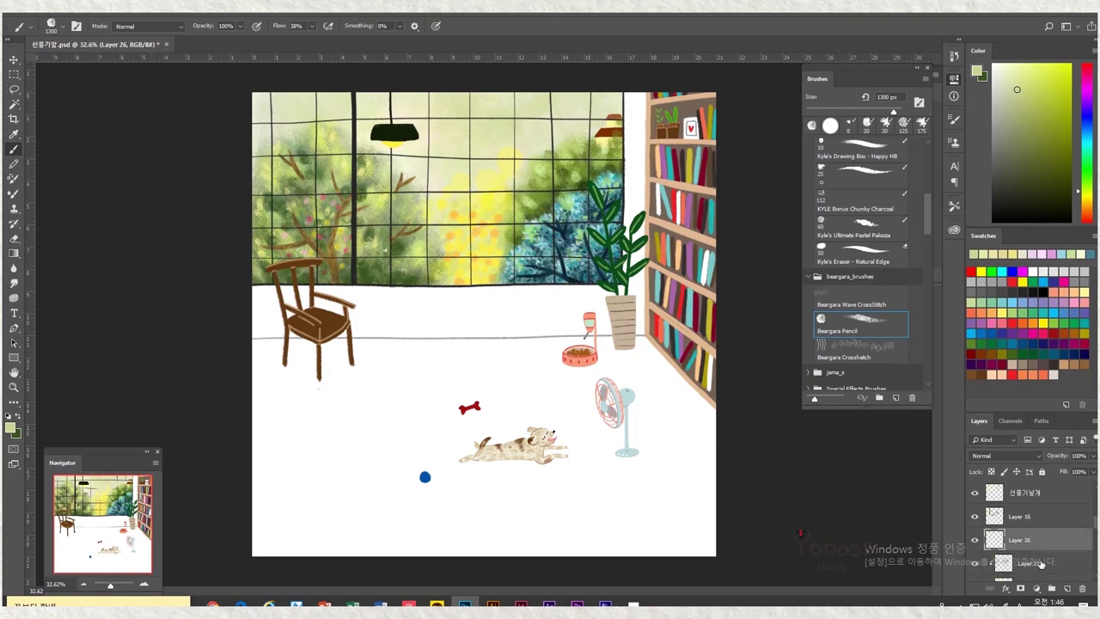
left_click(1004, 539, "ctrl")
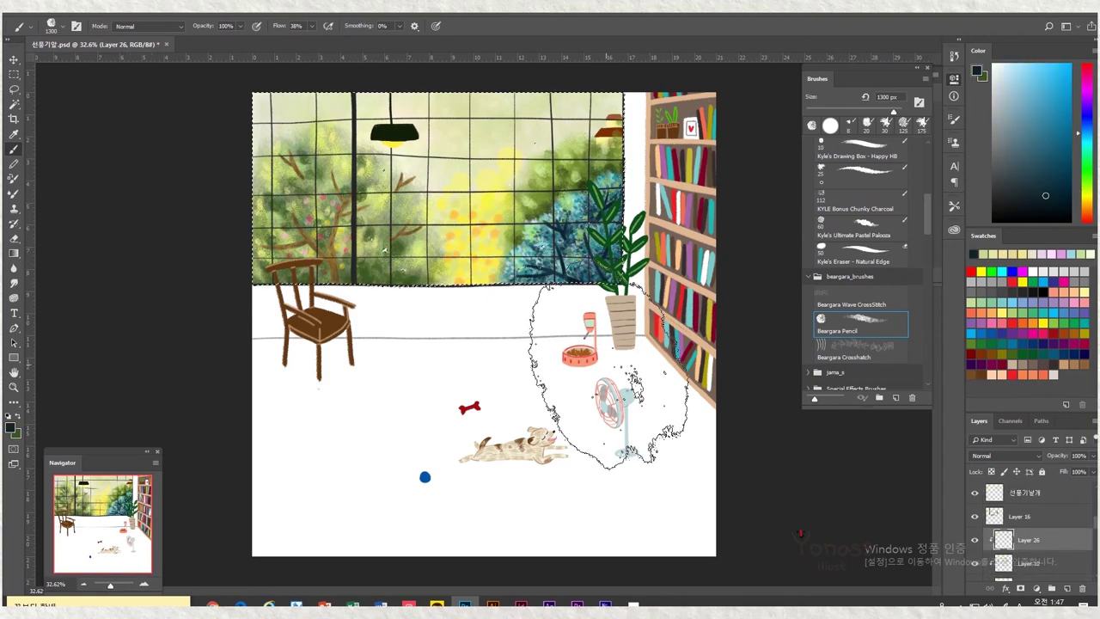
scroll(698, 416, "up", 3)
scroll(697, 415, "down", 3)
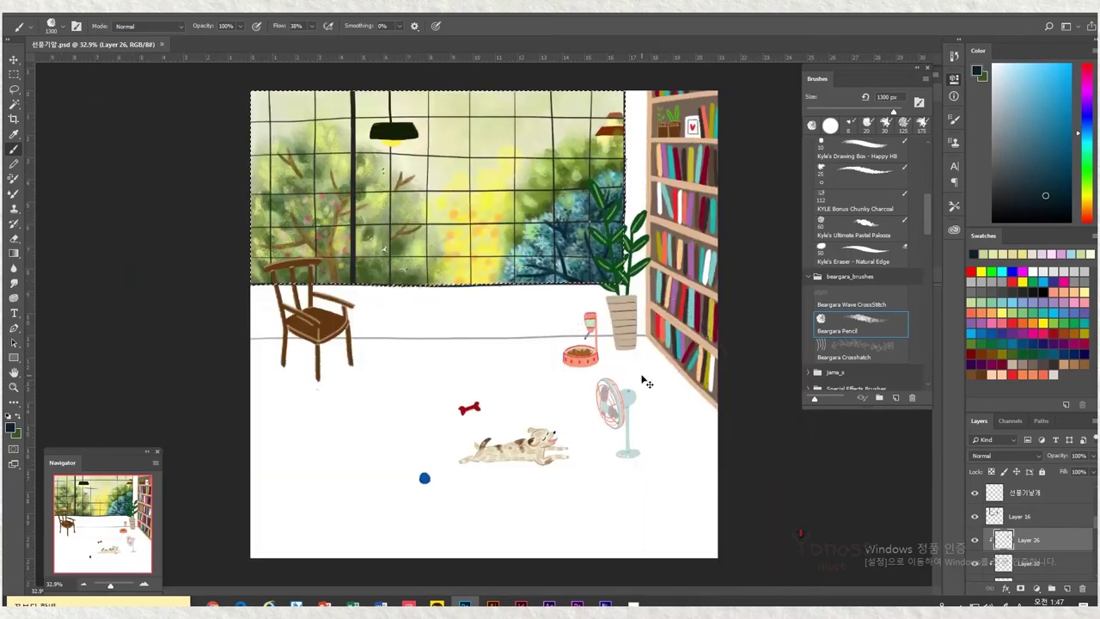
On Layer 8, tint the selected plant and pot in yellow with the Beargara Pencil at 250 px
scroll(697, 415, "up", 5)
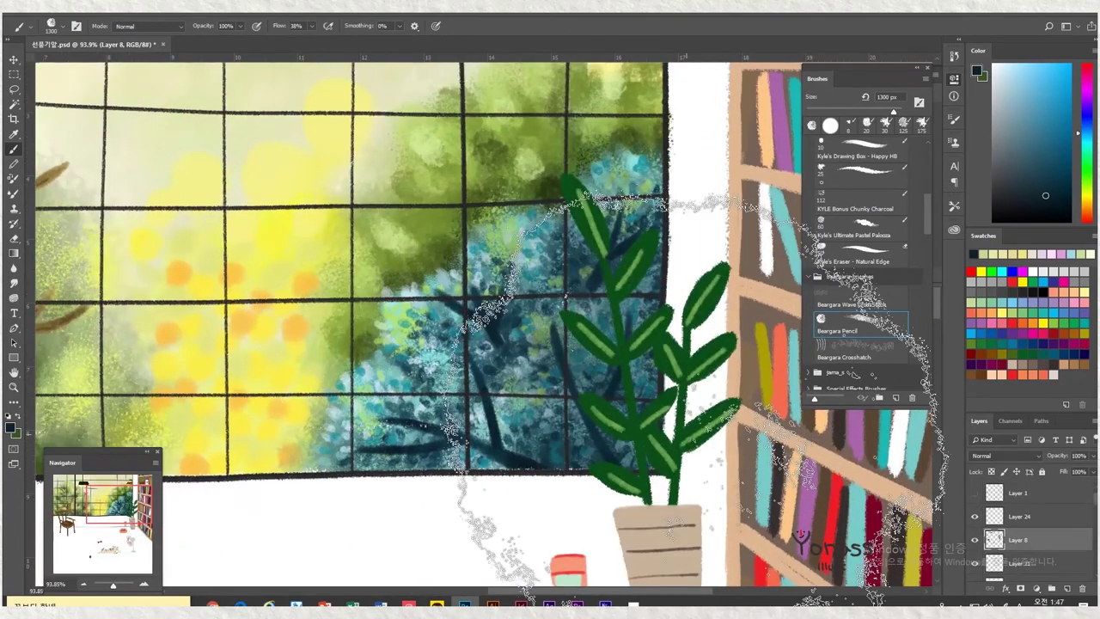
scroll(716, 440, "down", 5)
scroll(716, 447, "up", 5)
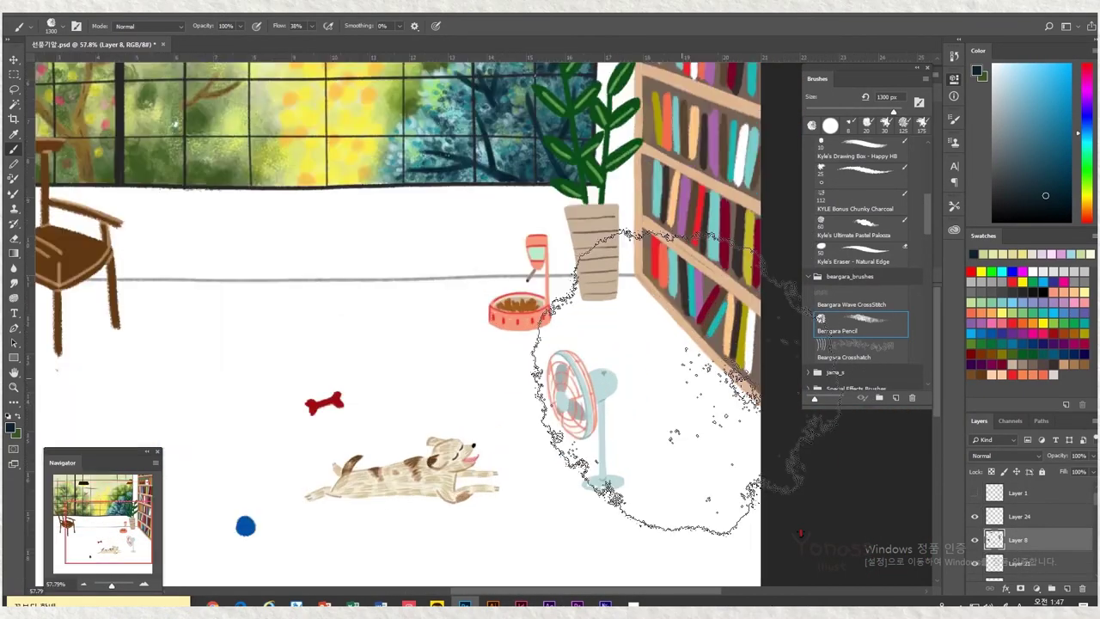
left_click(628, 373, "alt")
key("bracketleft")
key("bracketleft")
key("bracketleft")
key("bracketleft")
key("bracketleft")
key("bracketleft")
key("bracketleft")
key("bracketleft")
key("bracketleft")
key("bracketleft")
key("bracketleft")
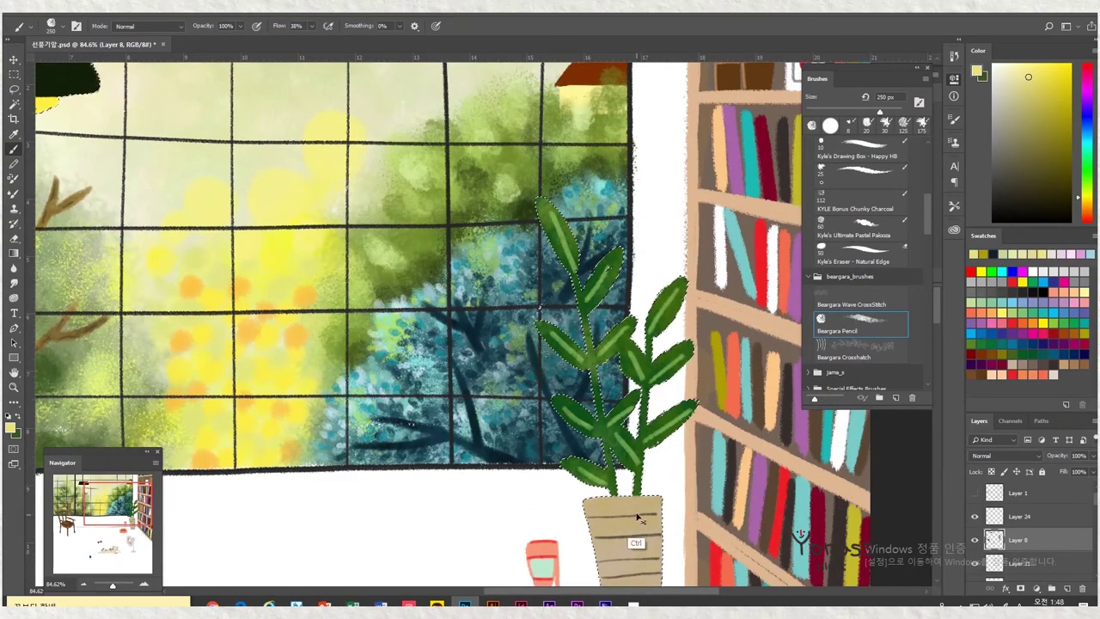
Enlarge the Beargara Pencil to 400 px and brush more yellow over the plant's leaves
key("bracketright")
key("bracketright")
scroll(494, 387, "down", 5)
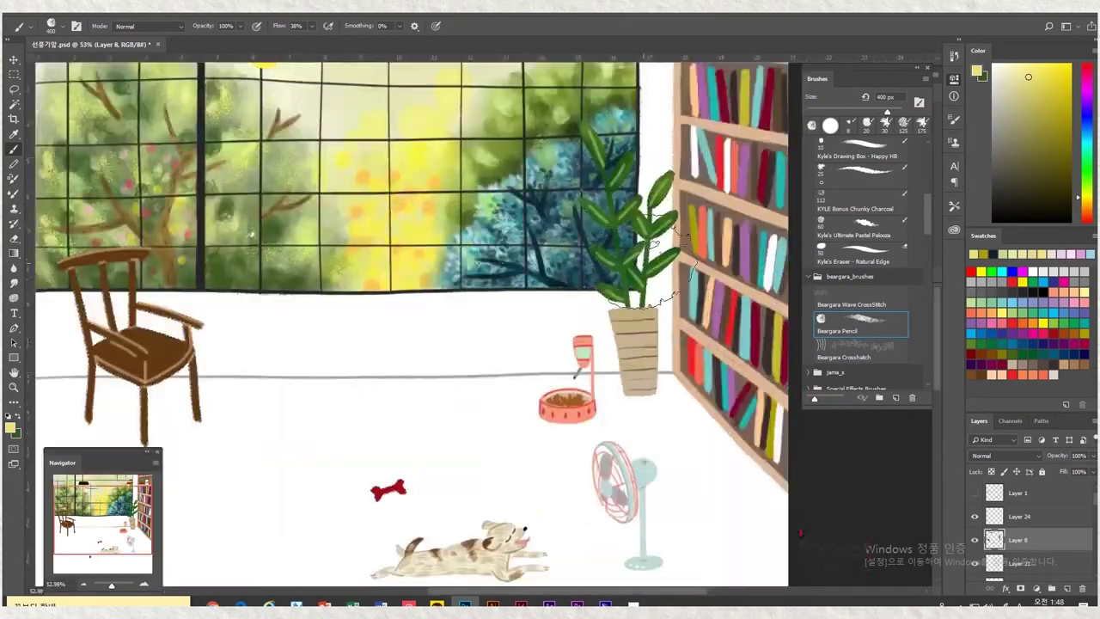
scroll(494, 386, "up", 4)
Glaze the plant's leaves with pale cream and light orange at 400 px
left_click(1039, 64)
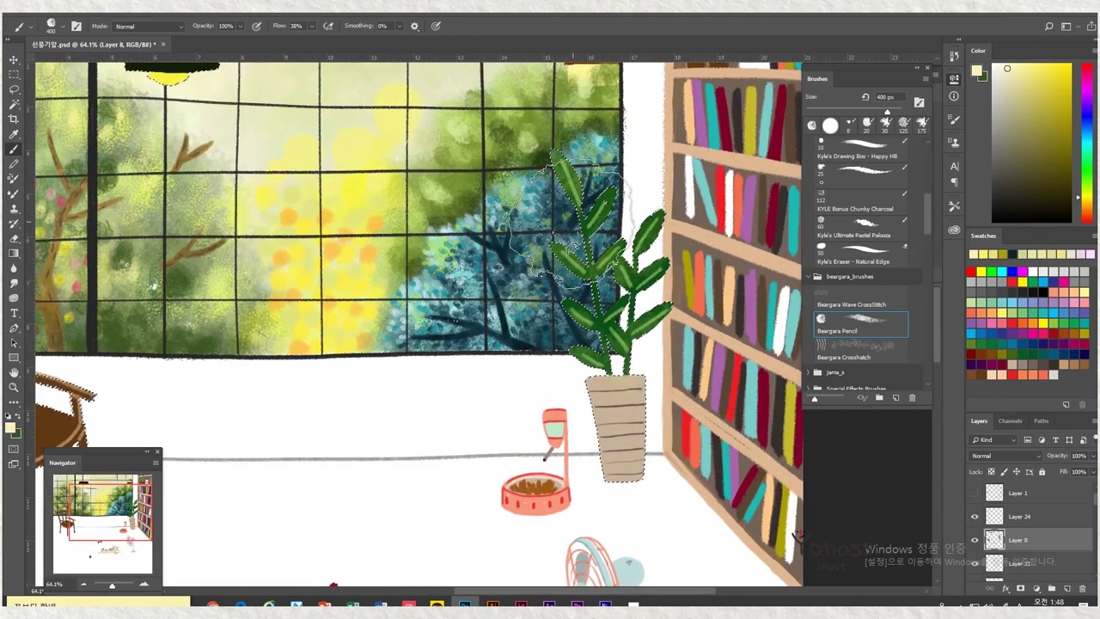
scroll(658, 279, "down", 2)
scroll(657, 280, "up", 2)
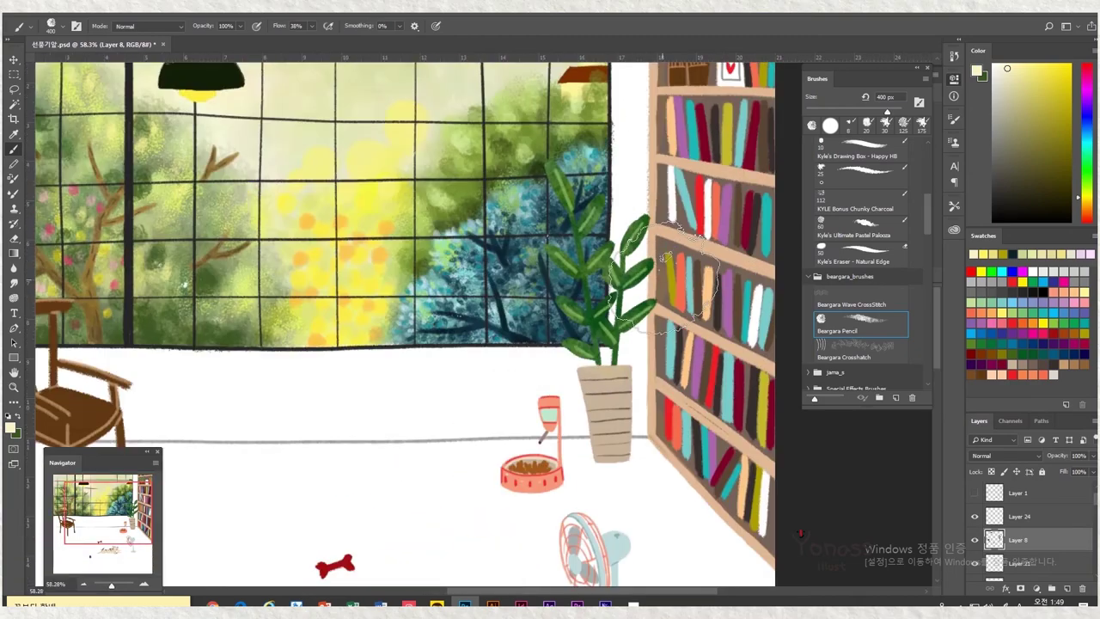
scroll(606, 344, "up", 1)
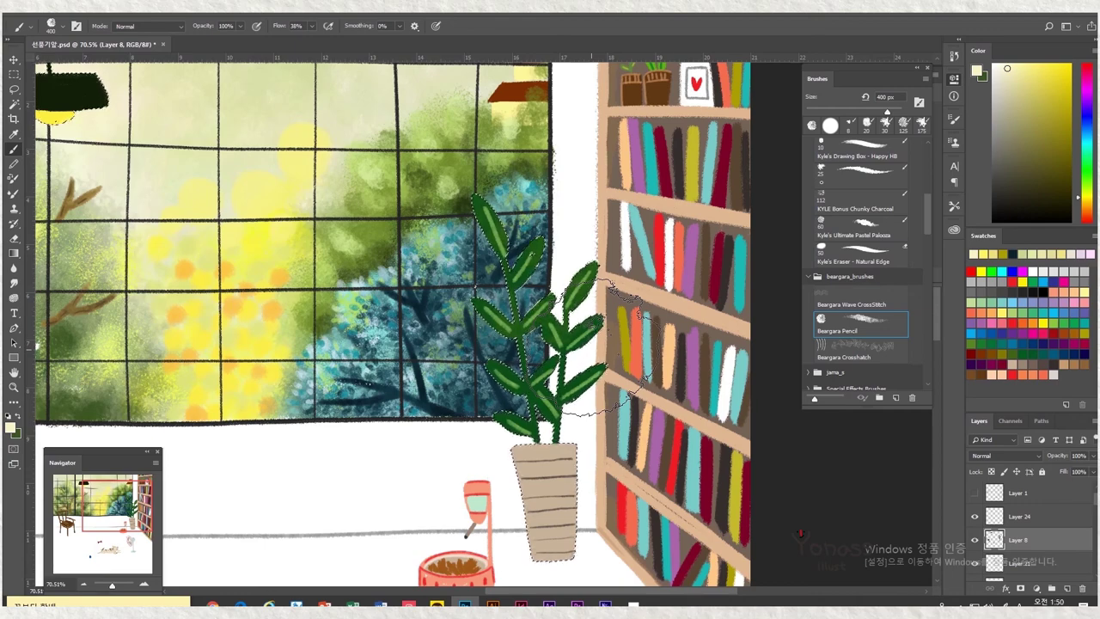
left_click(741, 232, "alt")
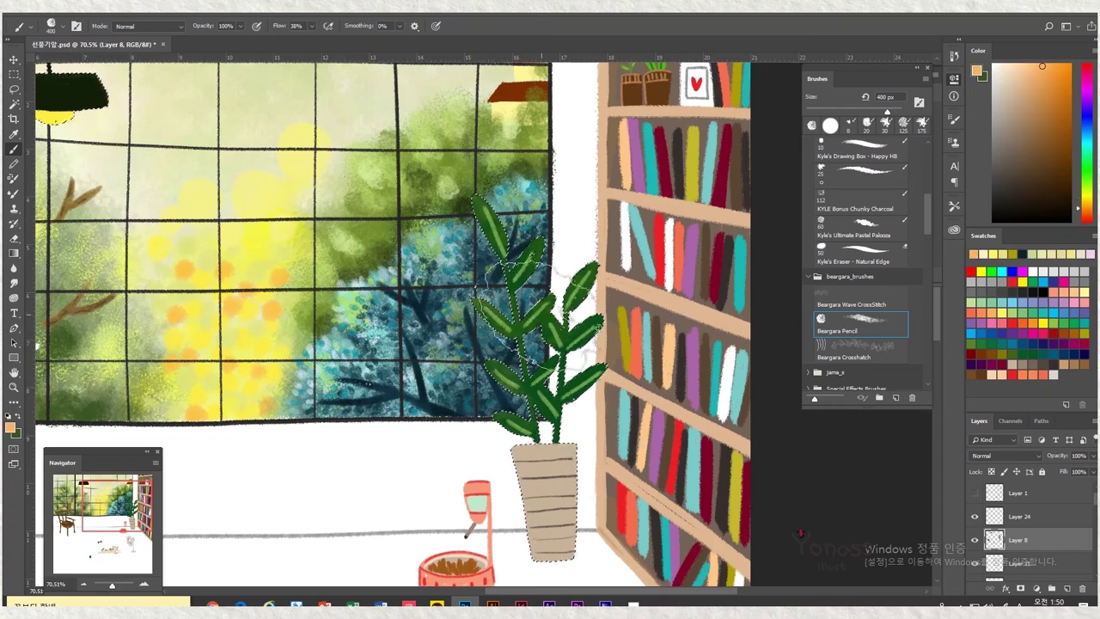
scroll(550, 343, "down", 5)
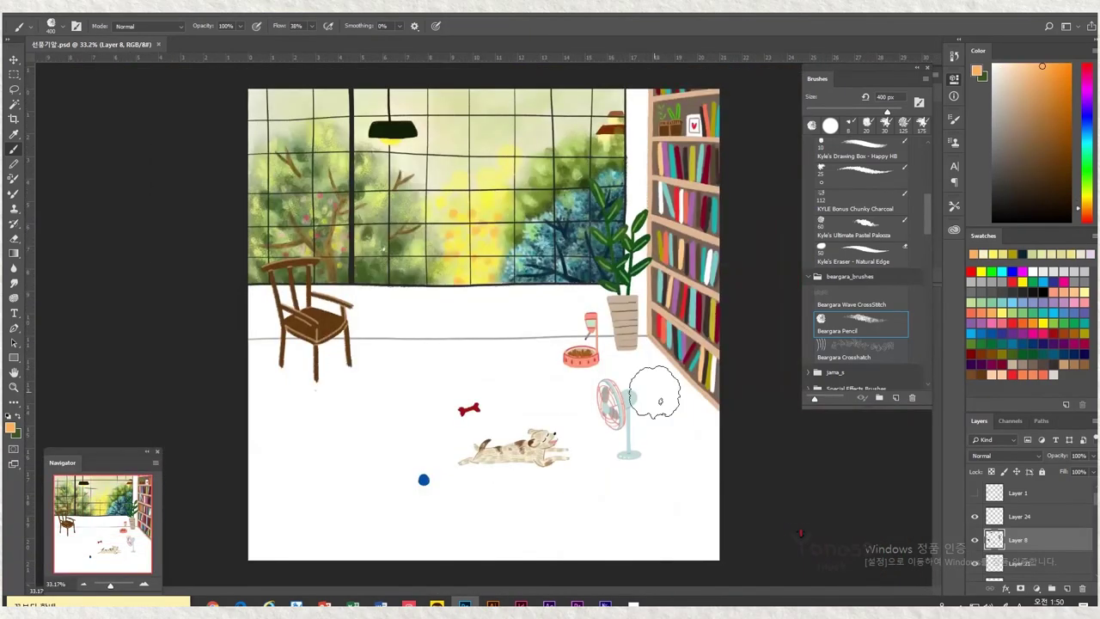
Lower the dark hanging lamp in front of the window and extend its cord with a 25 px brush in the lamp's colour
key("v")
mouse_move(408, 138)
left_mouse_down()
mouse_move(482, 318)
mouse_move(459, 311)
mouse_move(432, 237)
left_mouse_up()
key("b")
left_click(404, 215, "alt")
scroll(430, 241, "up", 2)
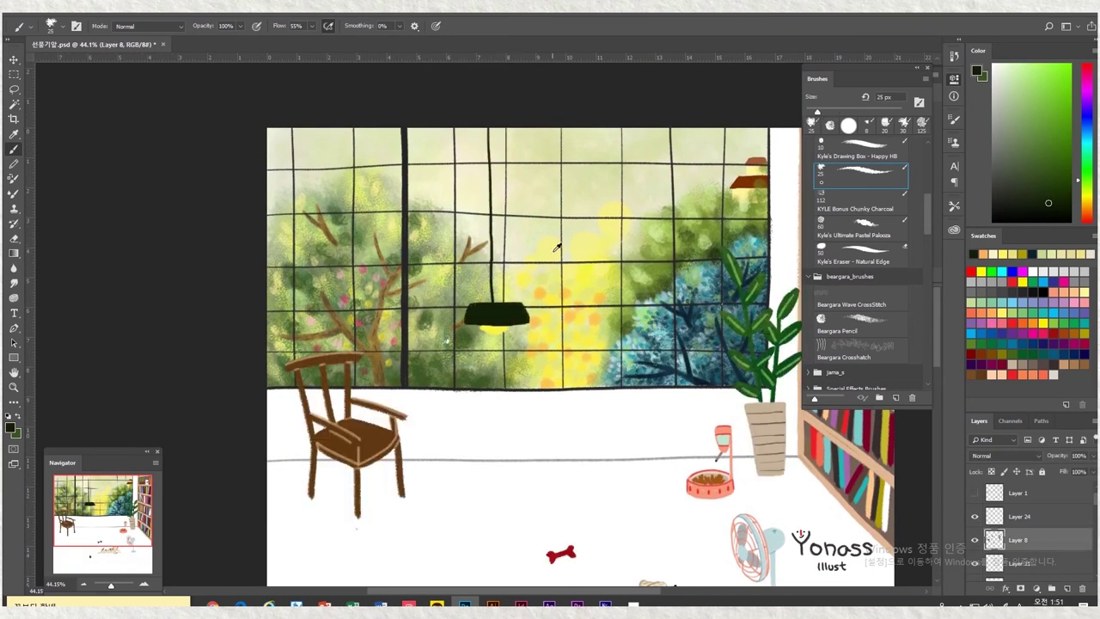
Try outlining the hanging lamp's shade in orange on Layer 24 with KYLE Ultimate Pencil Hard at 15 px
scroll(557, 248, "down", 2)
scroll(533, 382, "up", 4)
scroll(927, 144, "up", 1)
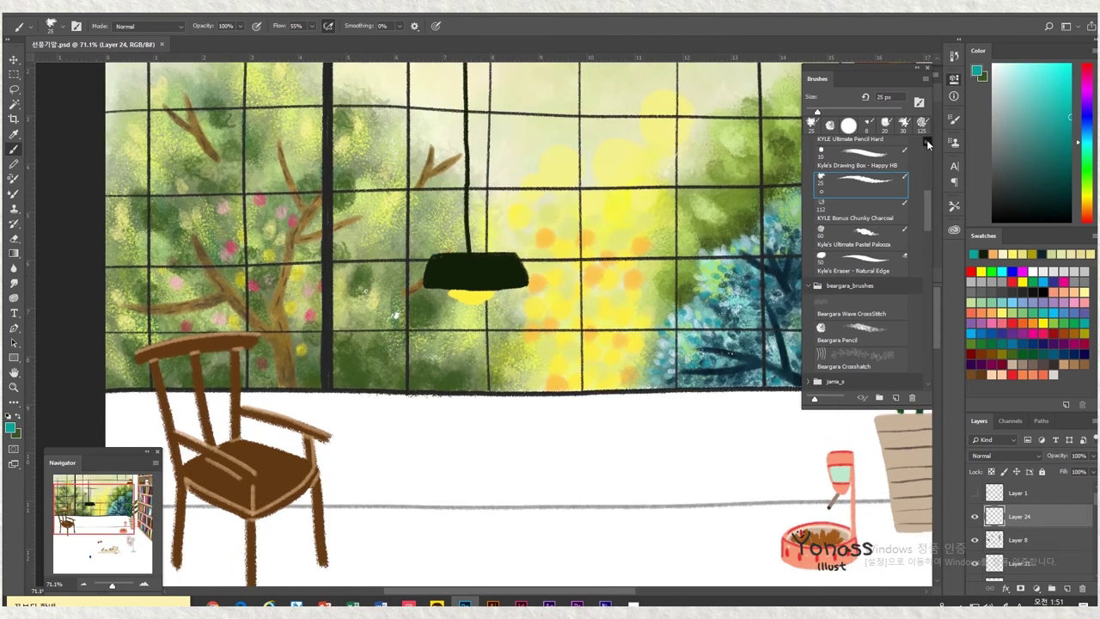
key("comma")
key("comma")
key("Escape")
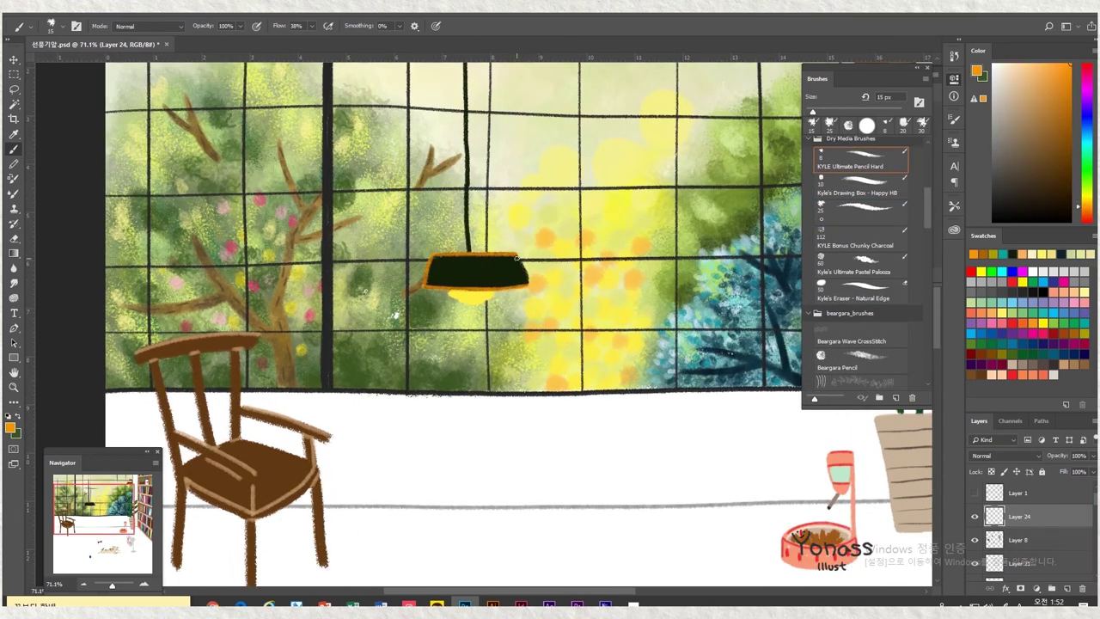
Outline the hanging lamp's shade in white with the 15 px pencil
scroll(516, 256, "down", 2)
scroll(515, 283, "up", 4)
left_click(528, 372, "alt")
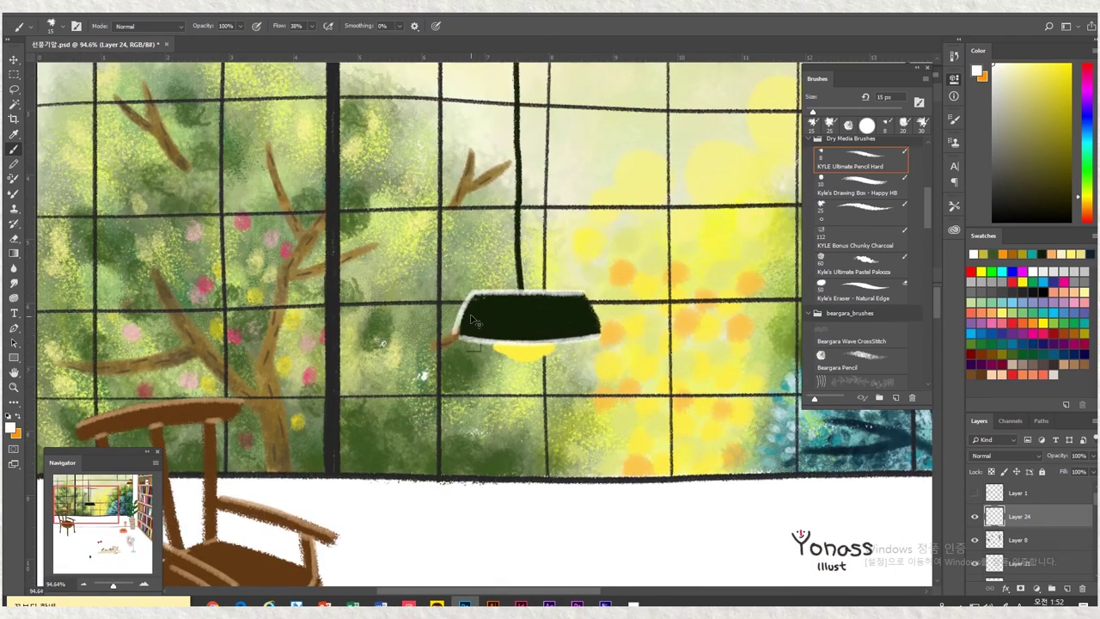
Outline the leaves on the outer side of the plant's left stem in olive yellow, reducing the pencil to 10 px
scroll(471, 320, "right", 10)
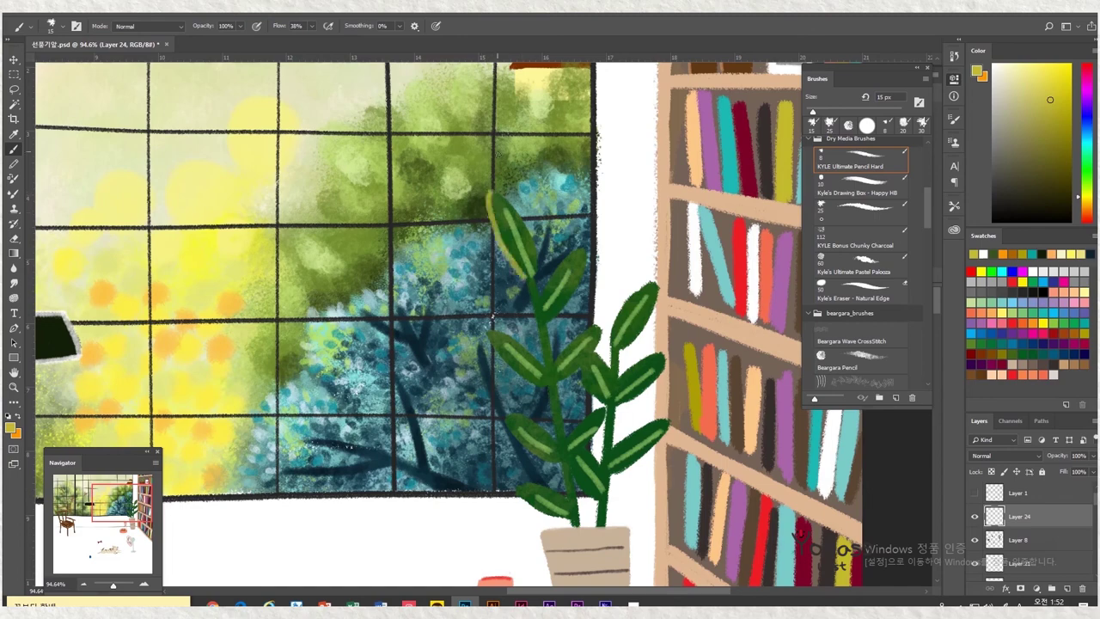
left_click_drag(493, 316, 472, 290)
key("bracketleft")
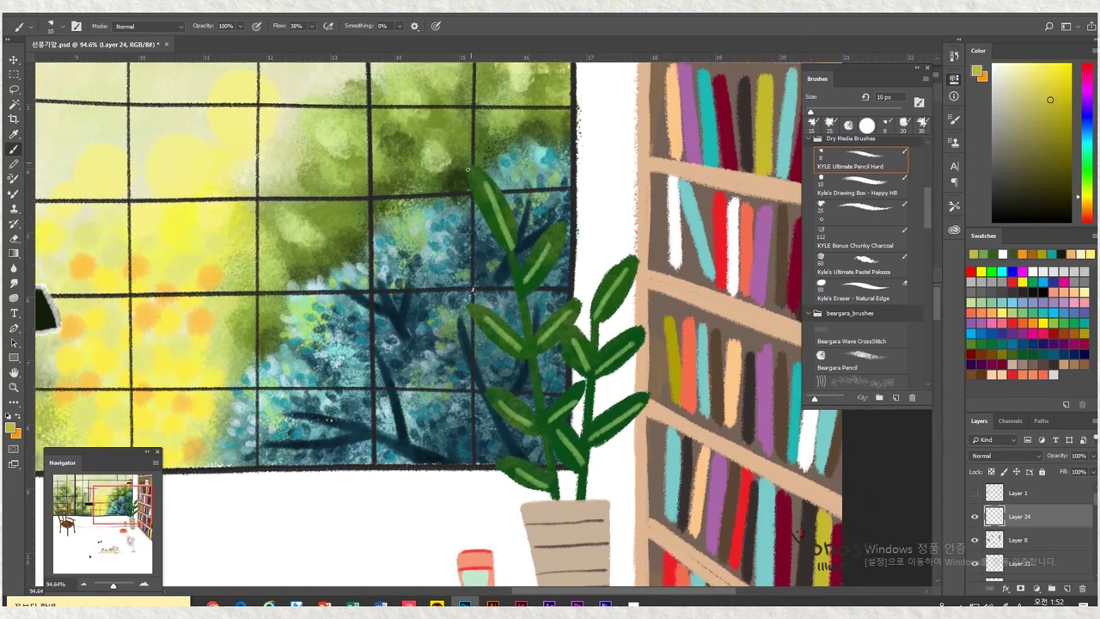
mouse_move(471, 165)
left_mouse_down()
mouse_move(492, 230)
mouse_move(464, 177)
left_mouse_up()
left_click_drag(495, 308, 398, 176)
left_click_drag(448, 227, 431, 200)
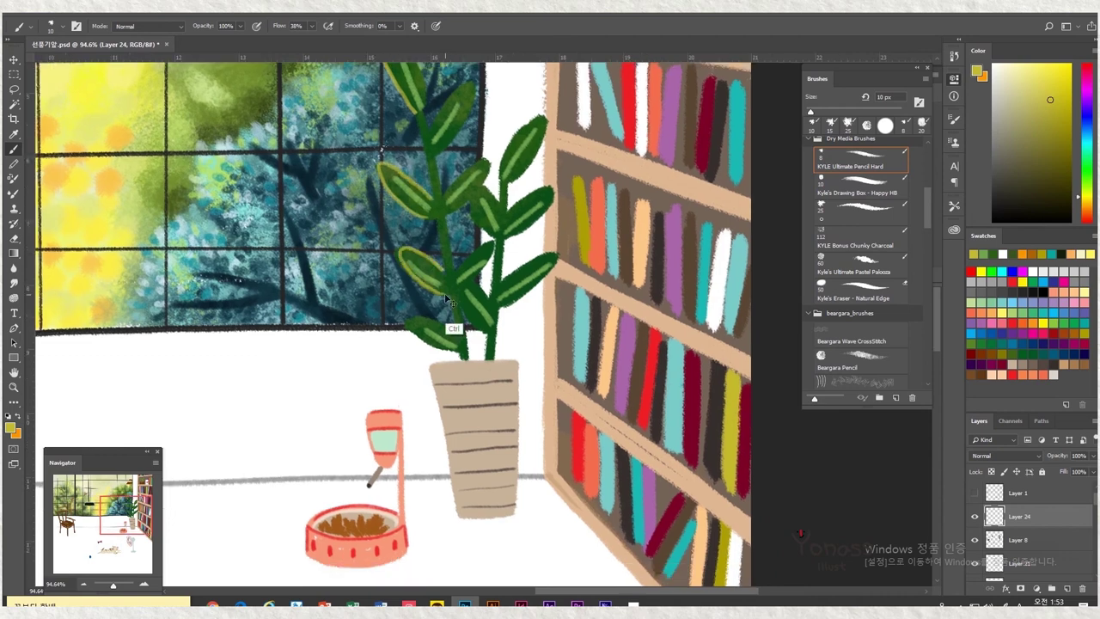
Outline the left stem's lowest and inner leaves in olive yellow with the 10 px pencil
left_click_drag(428, 316, 413, 286)
left_click_drag(464, 191, 483, 293)
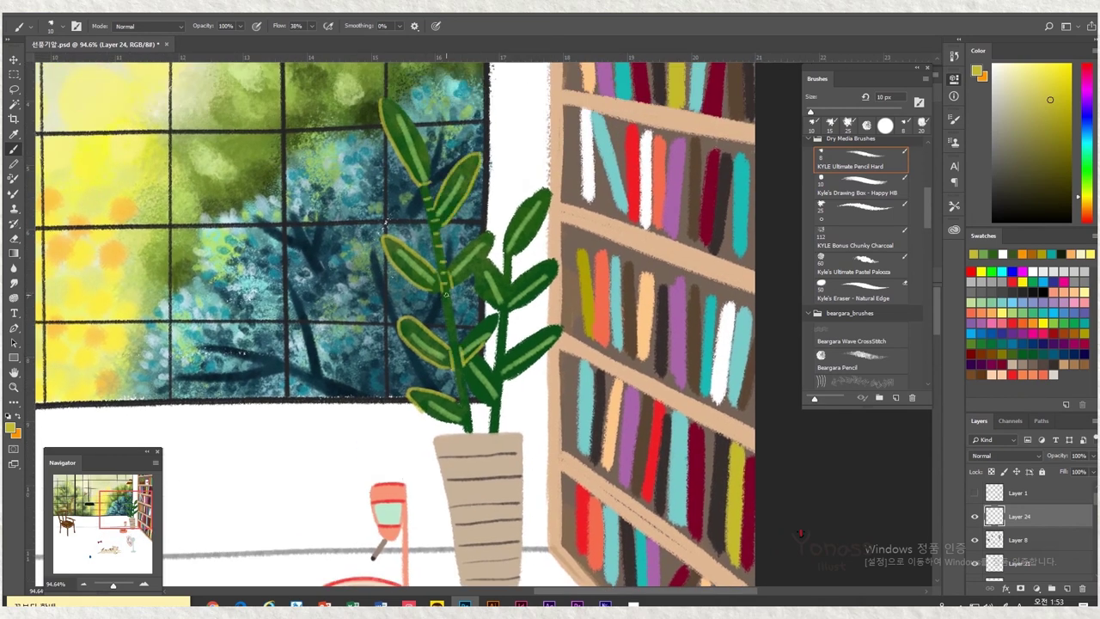
scroll(456, 353, "down", 3)
scroll(617, 195, "up", 2)
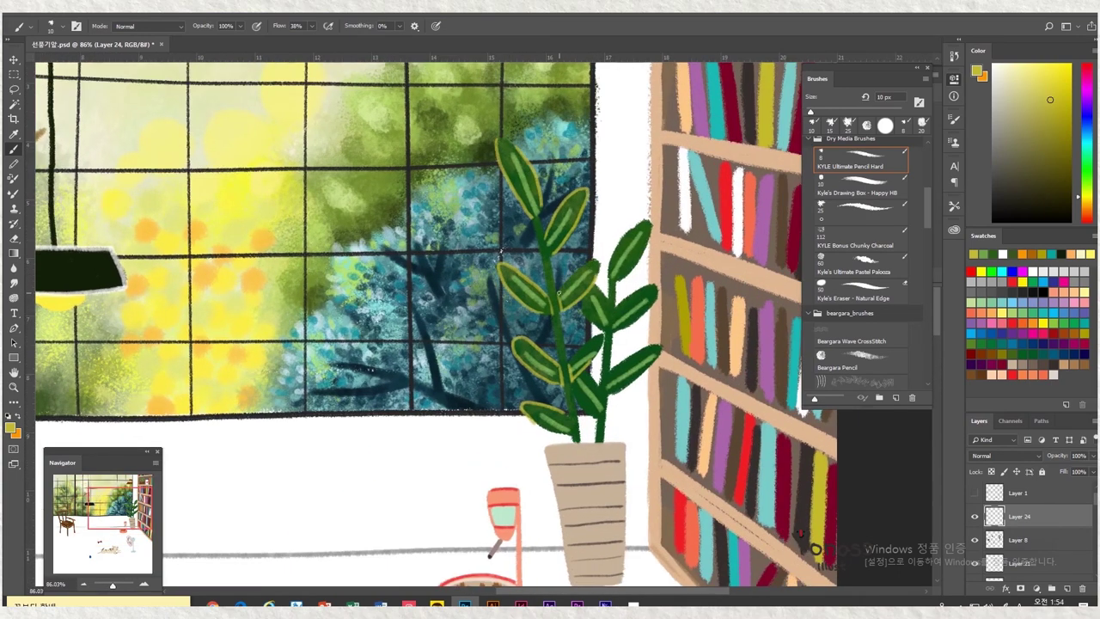
Outline the leaves of the plant's right stem in olive yellow with the 10 px pencil
left_click_drag(576, 299, 544, 339)
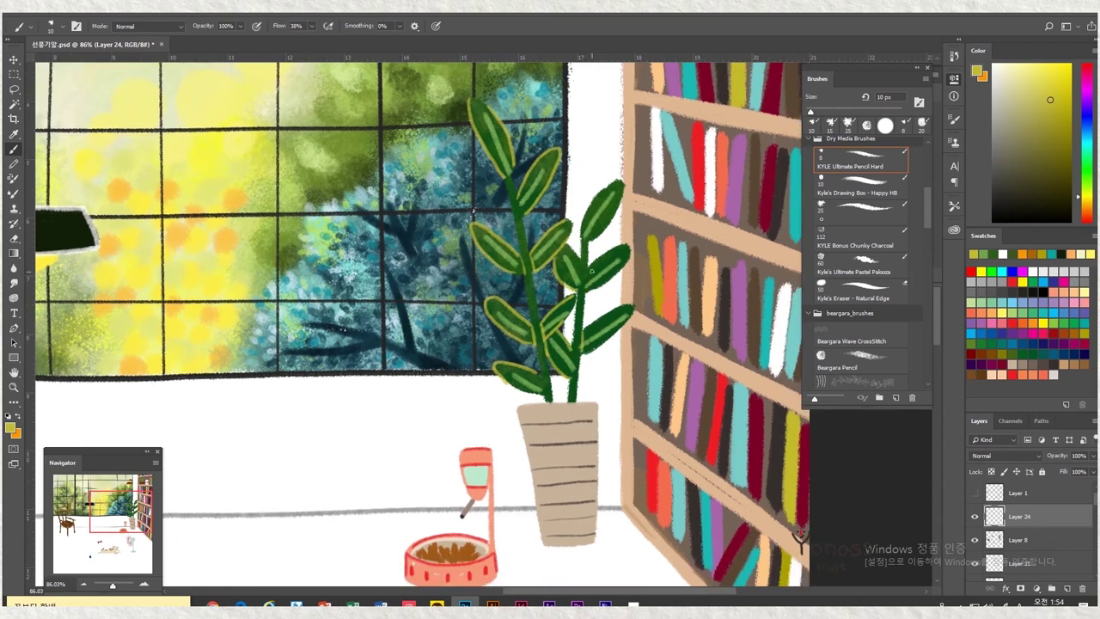
scroll(573, 365, "down", 5)
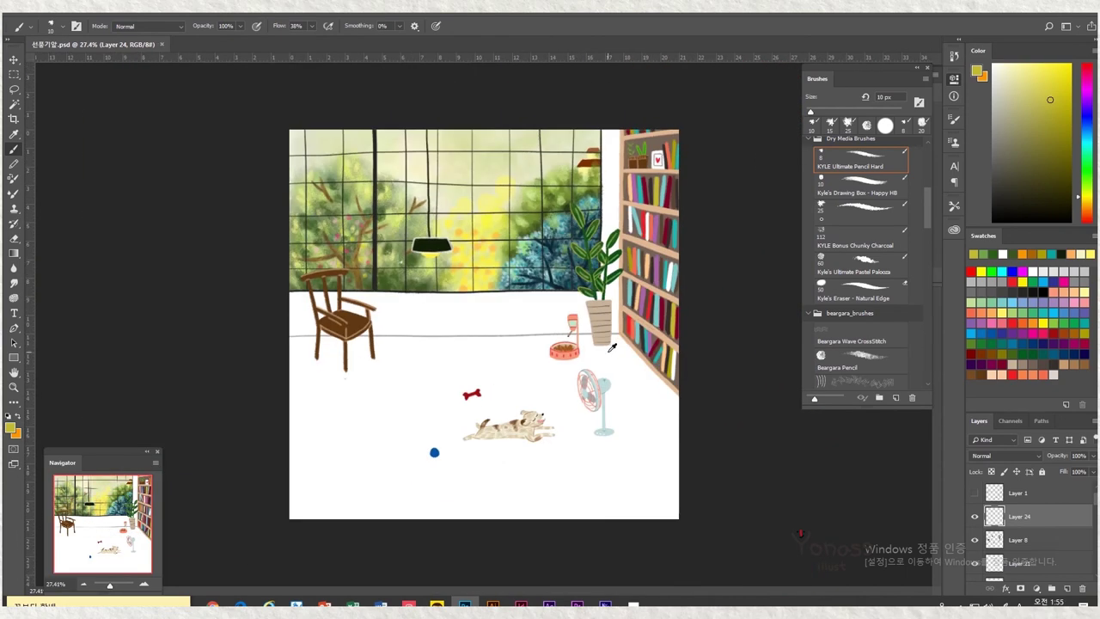
scroll(611, 345, "up", 4)
scroll(1015, 535, "down", 2)
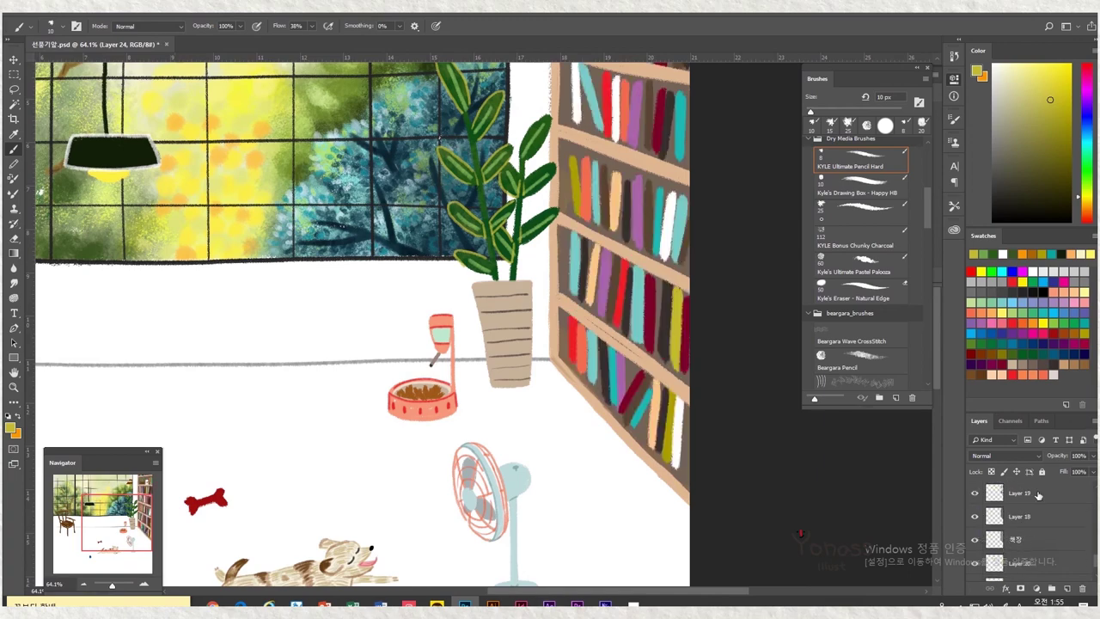
On Layer 19, add cover edges and page lines to the shelved coral and olive books in their own colours with the 15 px brush
left_click(1037, 495)
scroll(525, 373, "up", 2)
left_click(525, 373, "alt")
scroll(525, 368, "up", 2)
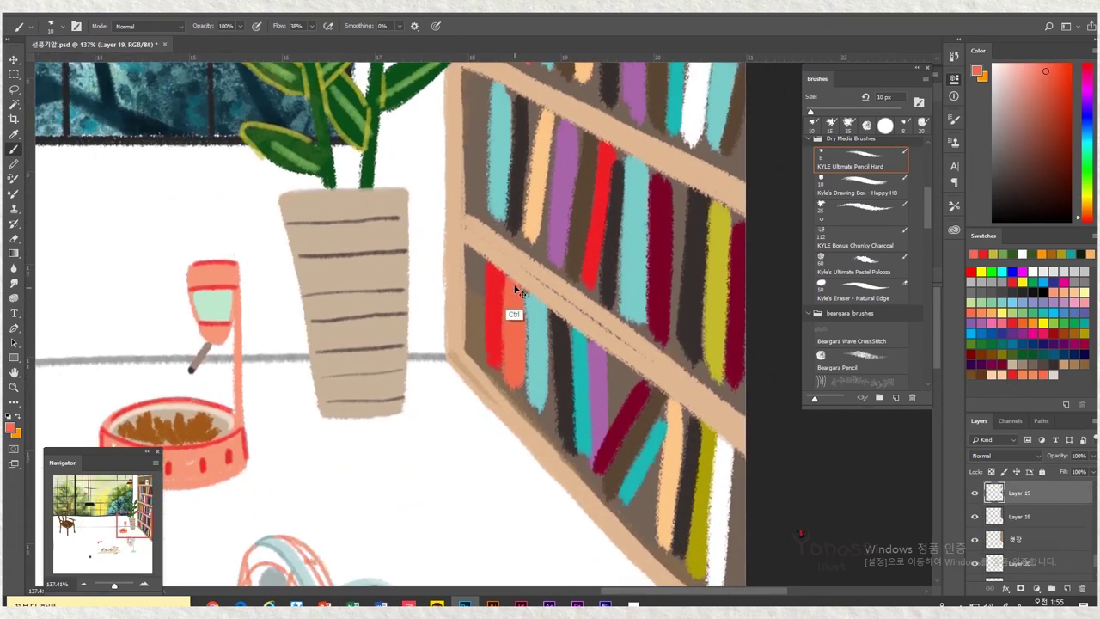
scroll(542, 370, "down", 1)
left_click(523, 272, "alt")
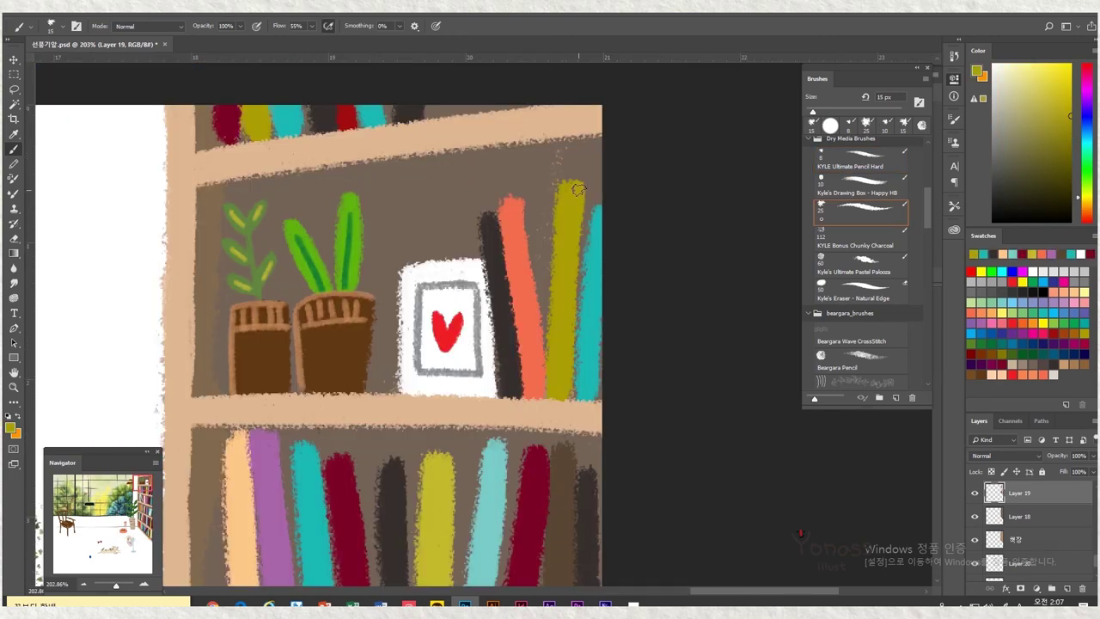
left_click(586, 220, "alt")
left_click(579, 378, "alt")
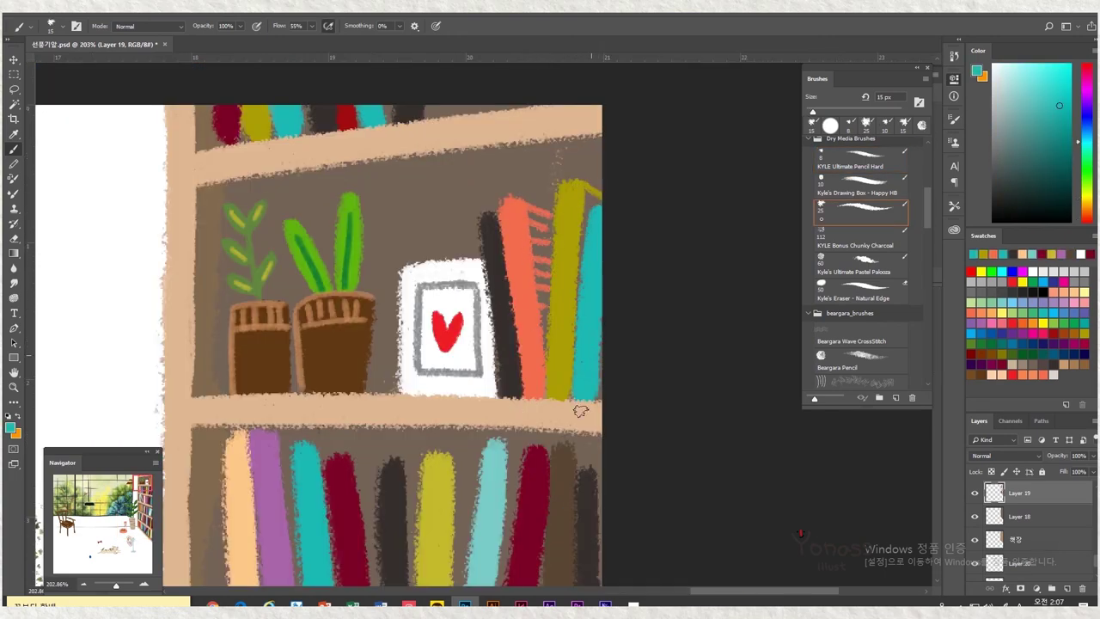
Draw cover edges and page lines beside the leaning light-blue book and its white neighbour, matching each book's colour at 15 px
key("ctrl+0")
scroll(646, 225, "up", 5)
left_click(646, 225, "alt")
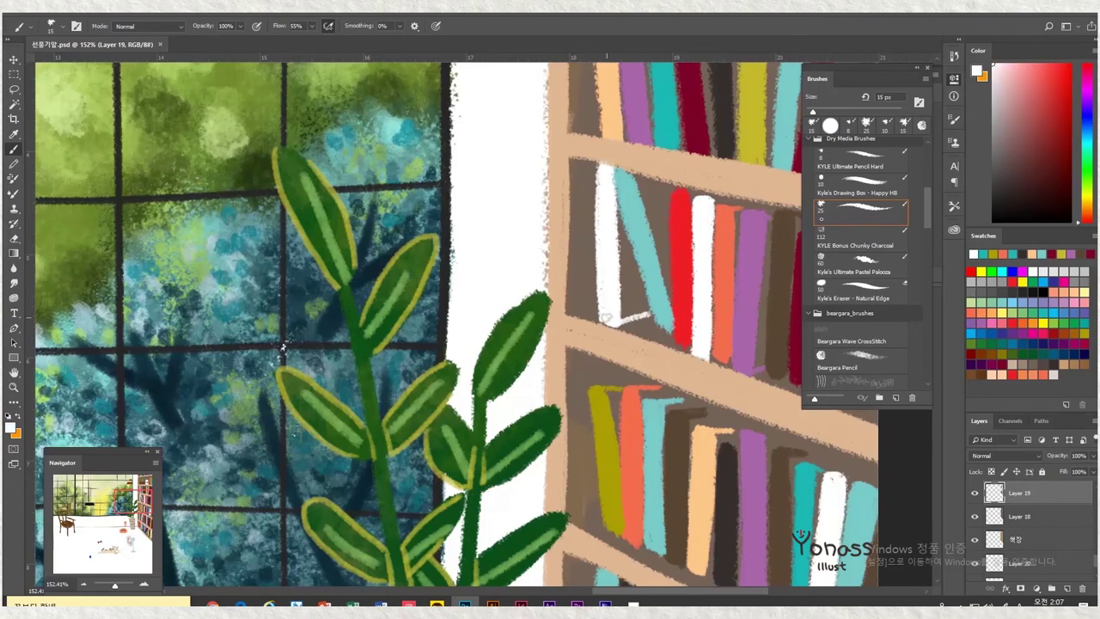
left_click(650, 194, "alt")
mouse_move(620, 249)
left_mouse_down()
mouse_move(664, 228)
mouse_move(594, 169)
left_mouse_up()
left_click(542, 290, "alt")
left_click_drag(550, 308, 494, 324)
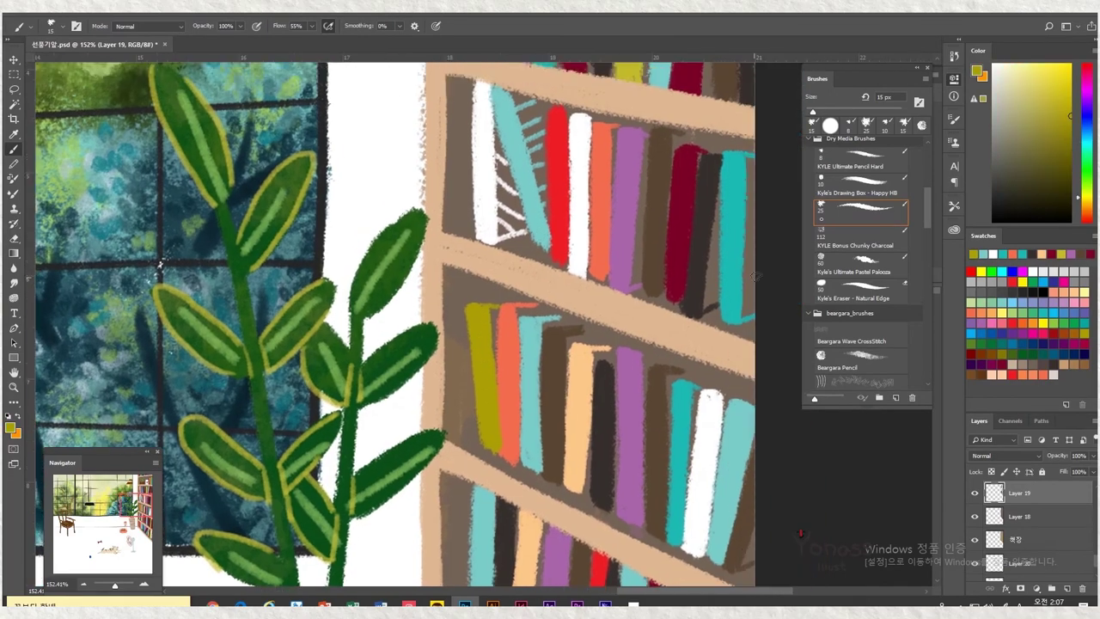
Add teal page lines to the teal book and continue the matching cover edges and page lines on the lower shelves
left_click(737, 188, "alt")
scroll(737, 317, "down", 2)
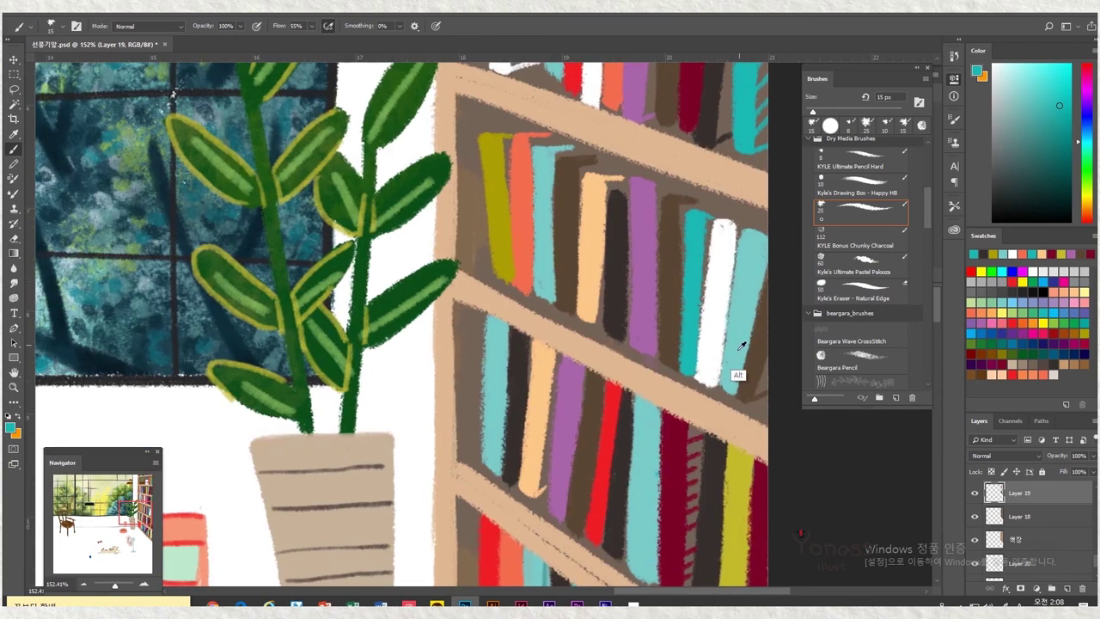
left_click(744, 316, "alt")
scroll(748, 314, "down", 2)
scroll(400, 384, "up", 2)
scroll(977, 527, "down", 2)
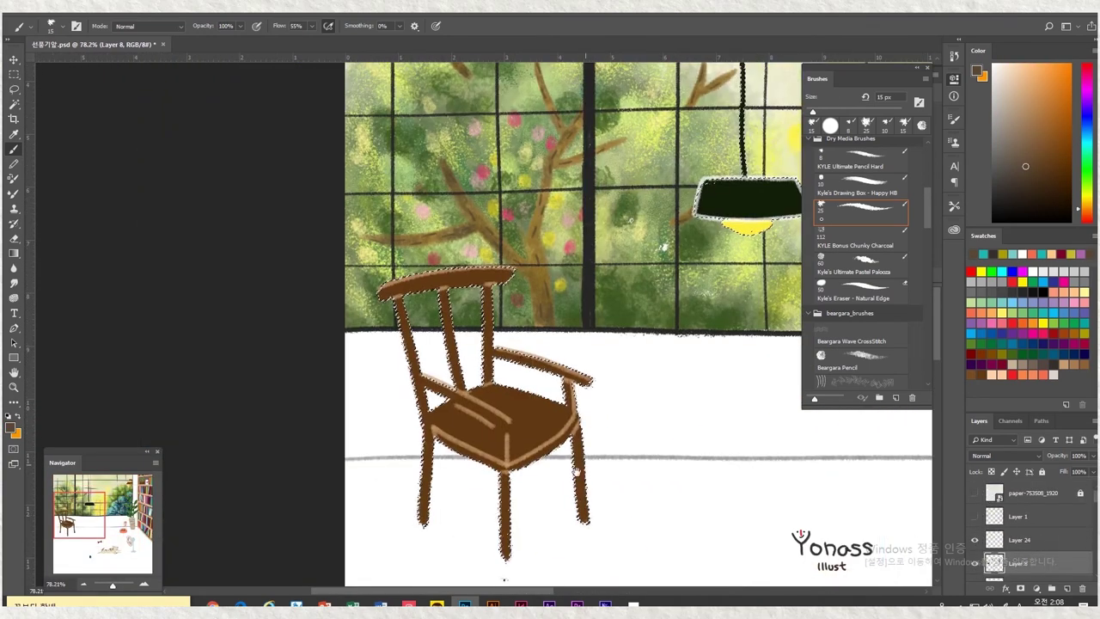
Within the chair's selected outline on Layer 8, shade the wood with olive and dark brown texture using the 100 px Beargara Pencil
mouse_move(444, 425)
left_mouse_down()
mouse_move(481, 447)
mouse_move(447, 429)
left_mouse_up()
left_click(470, 368, "alt")
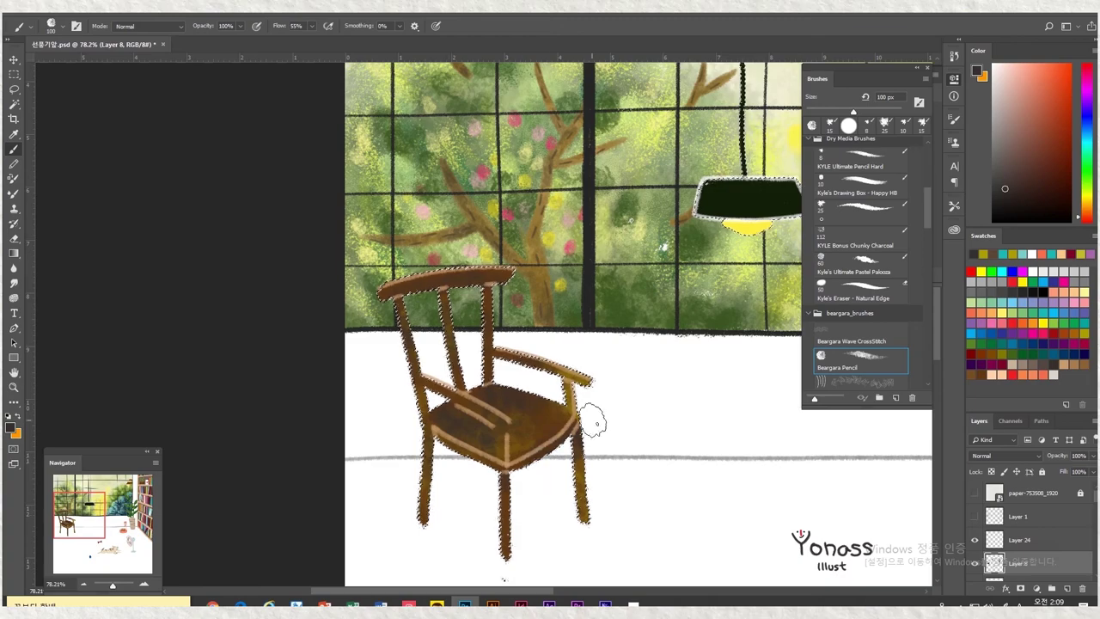
scroll(600, 423, "down", 5)
scroll(515, 361, "up", 6)
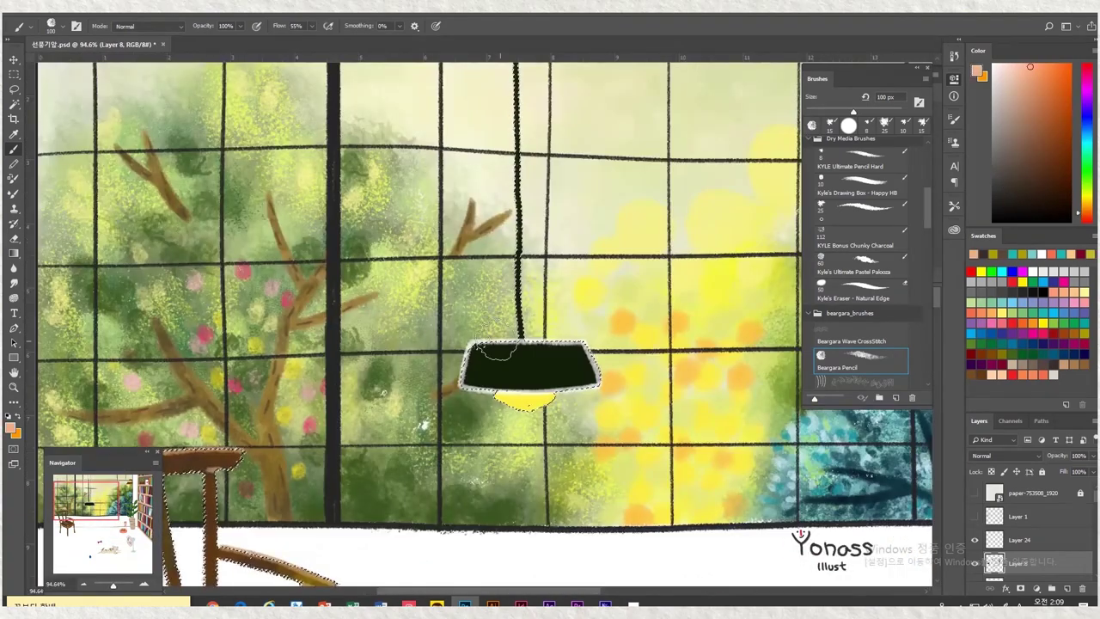
Tint the hanging lamp's cord and dark shade with warm peach texture using the Beargara Pencil at 300 px
scroll(683, 295, "down", 5)
scroll(516, 412, "up", 6)
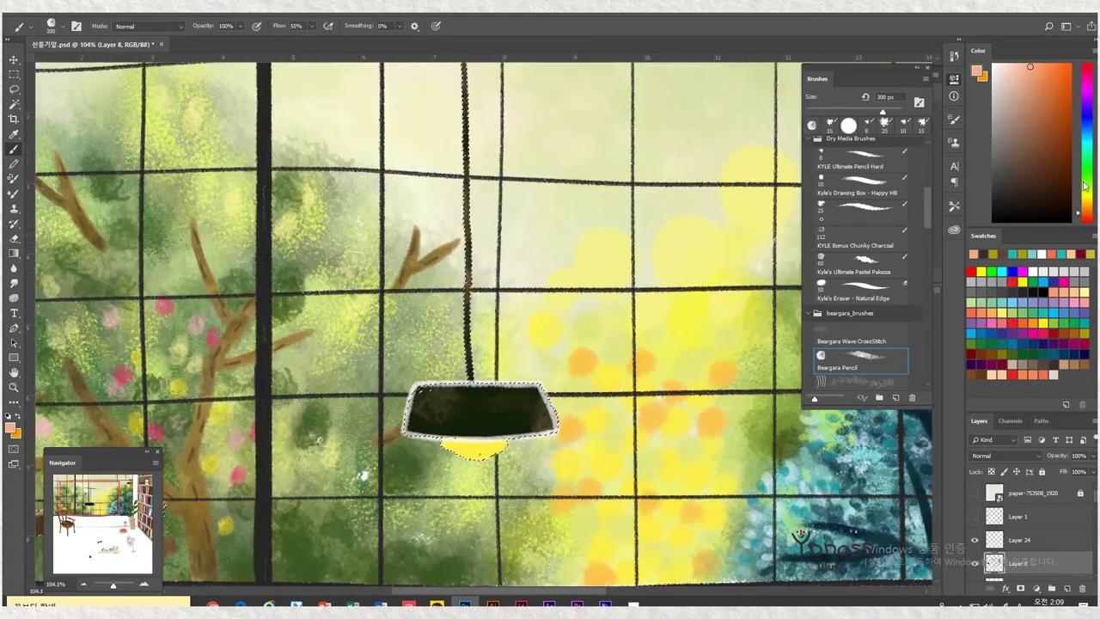
left_click_drag(502, 391, 752, 151)
left_click(520, 399, "alt")
left_click(519, 400, "alt")
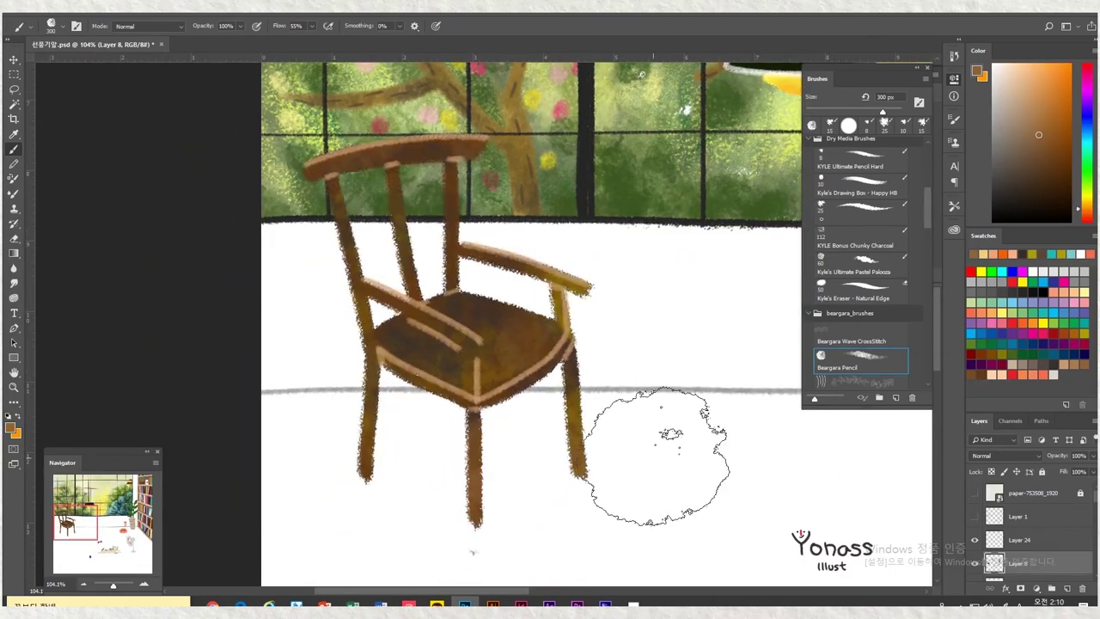
Shade the plant pot with dark brown texture inside its selection, enlarging the Beargara Pencil to about 600 px
scroll(419, 449, "down", 3)
left_click_drag(418, 450, 237, 486)
scroll(602, 481, "up", 4)
key("bracketright")
key("bracketright")
key("bracketright")
key("bracketright")
key("bracketright")
key("bracketright")
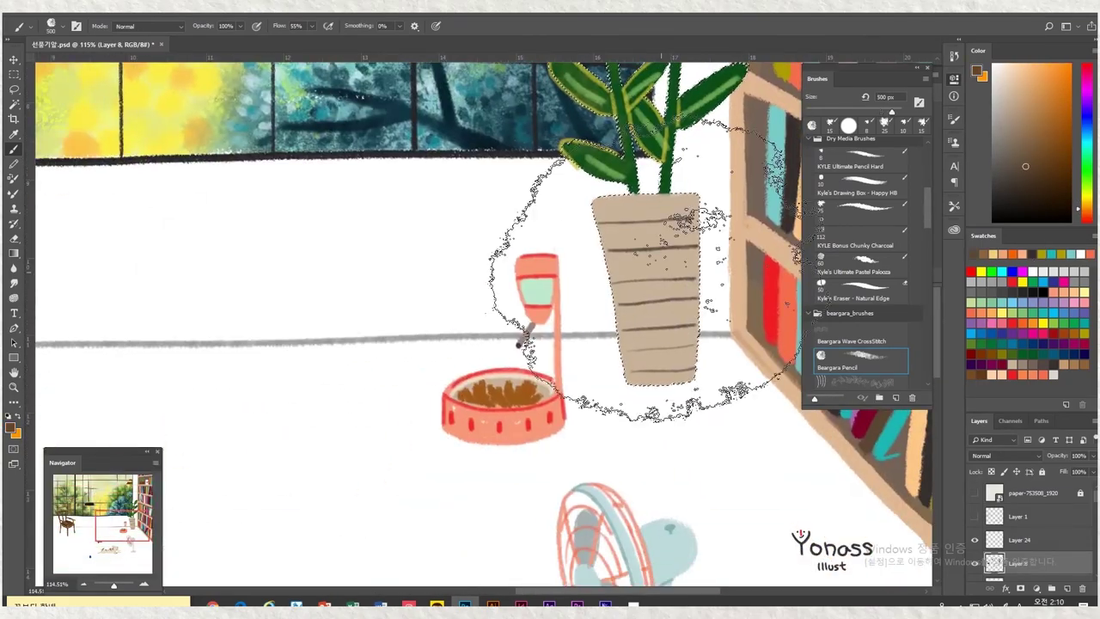
key("bracketleft")
key("bracketleft")
key("bracketleft")
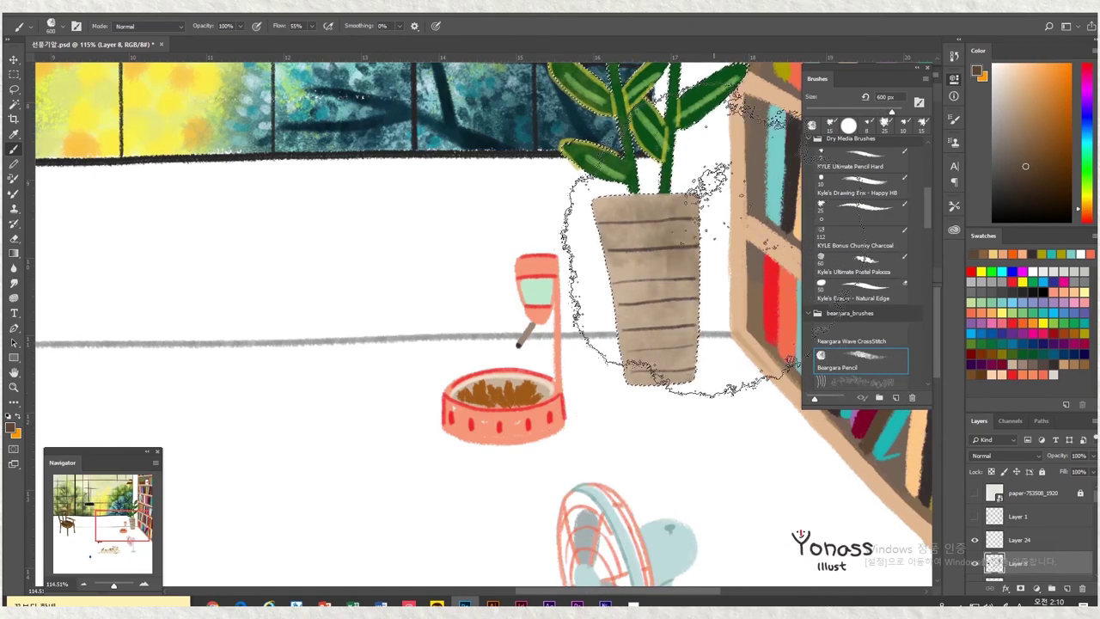
Load the dog and fan outlines as a selection, create a new layer, and shade the dog brown with the 400 px Beargara Pencil
key("ctrl+0")
scroll(976, 560, "down", 2)
scroll(588, 497, "up", 3)
scroll(1031, 537, "up", 2)
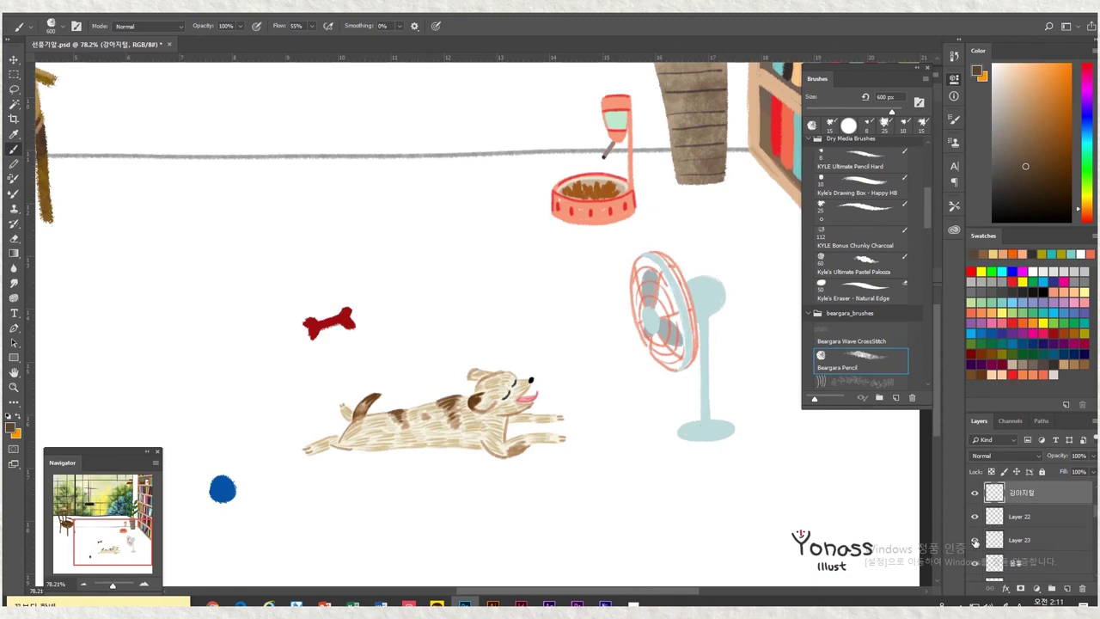
left_click(995, 539, "ctrl")
key("ctrl+shift+alt+n")
scroll(482, 403, "up", 2)
key("bracketleft")
key("bracketleft")
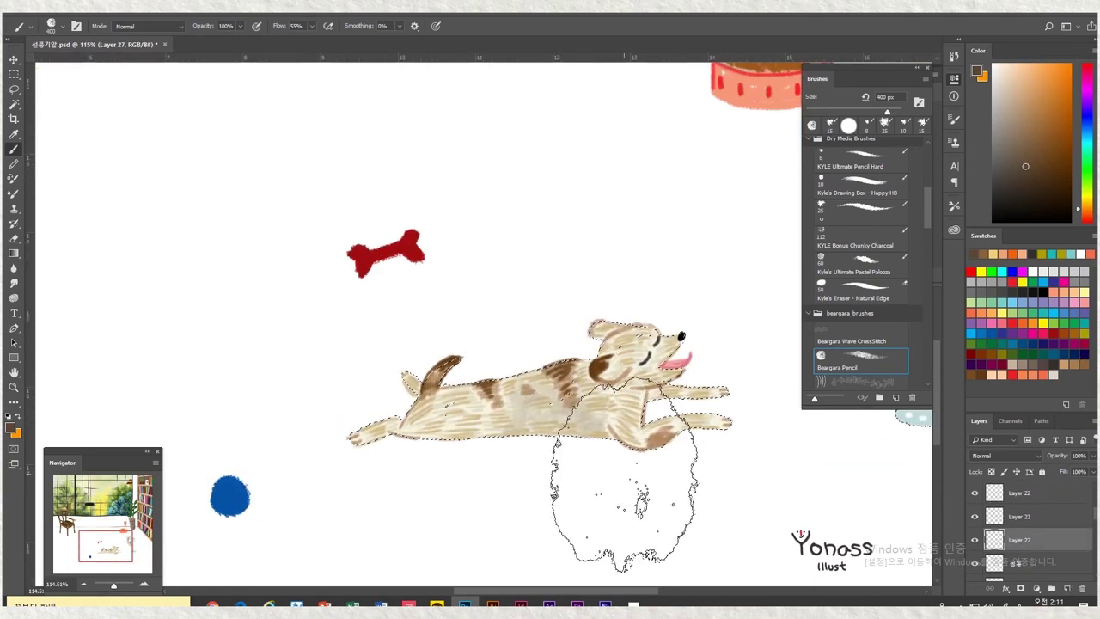
left_click_drag(736, 491, 425, 505)
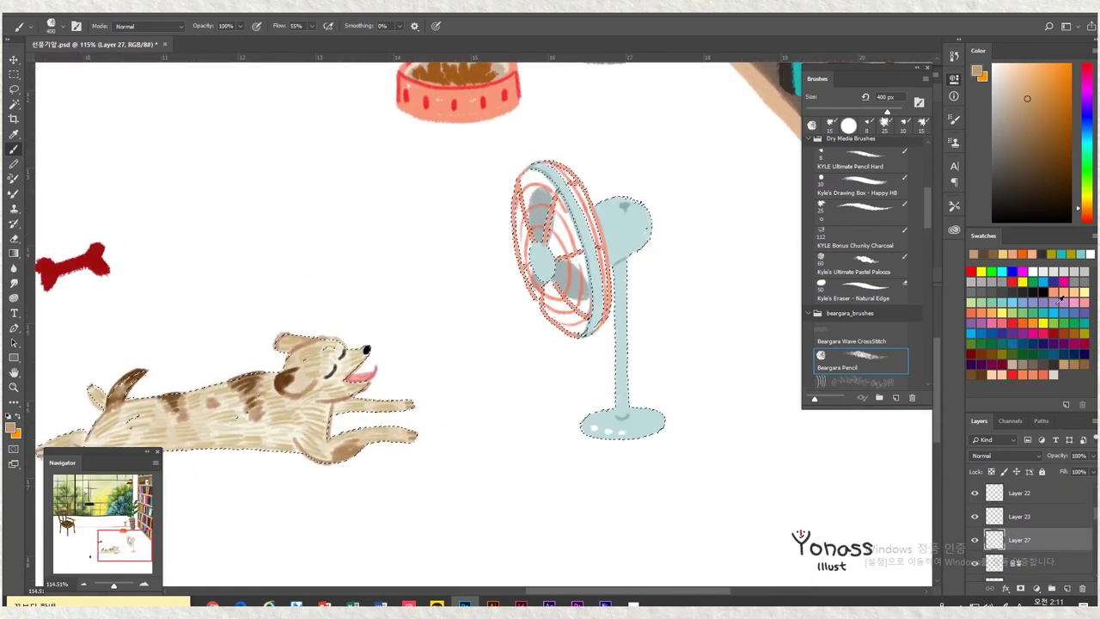
Shade the fan's rim, motor housing, stand and base in teal on Layer 27, reducing the Beargara Pencil to 90 px
left_click(632, 223, "alt")
mouse_move(632, 224)
left_mouse_down()
mouse_move(613, 160)
mouse_move(676, 369)
mouse_move(626, 257)
mouse_move(730, 378)
left_mouse_up()
key("bracketleft")
key("bracketleft")
key("bracketleft")
key("bracketleft")
key("bracketleft")
key("bracketleft")
key("bracketleft")
key("bracketleft")
left_click(631, 369, "alt")
scroll(722, 381, "up", 2)
scroll(721, 381, "down", 3)
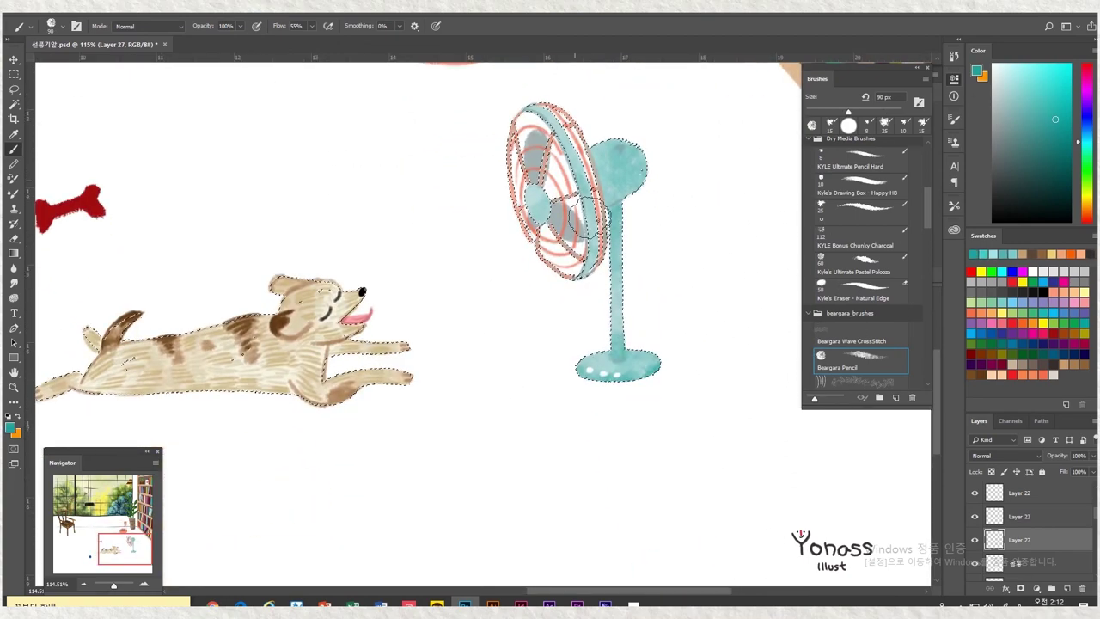
scroll(724, 449, "down", 5)
scroll(724, 449, "up", 1)
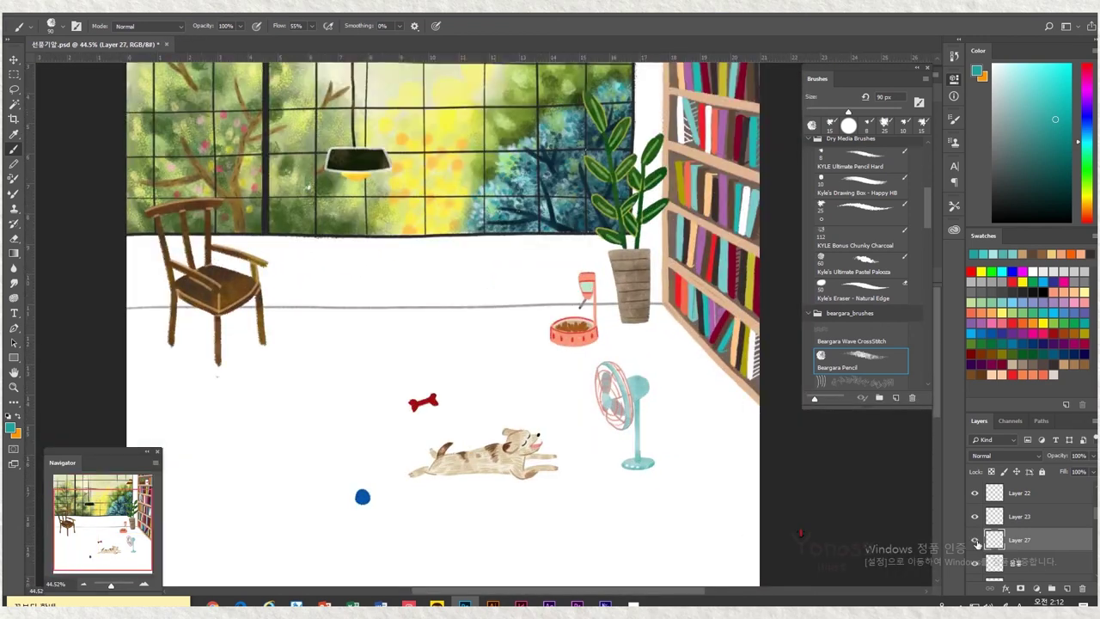
On Layer 23, draw an orange wavy ribbon blowing out of the fan with the 25 px dry media brush
left_click(1018, 563)
left_click(983, 518)
scroll(574, 429, "up", 4)
key("x")
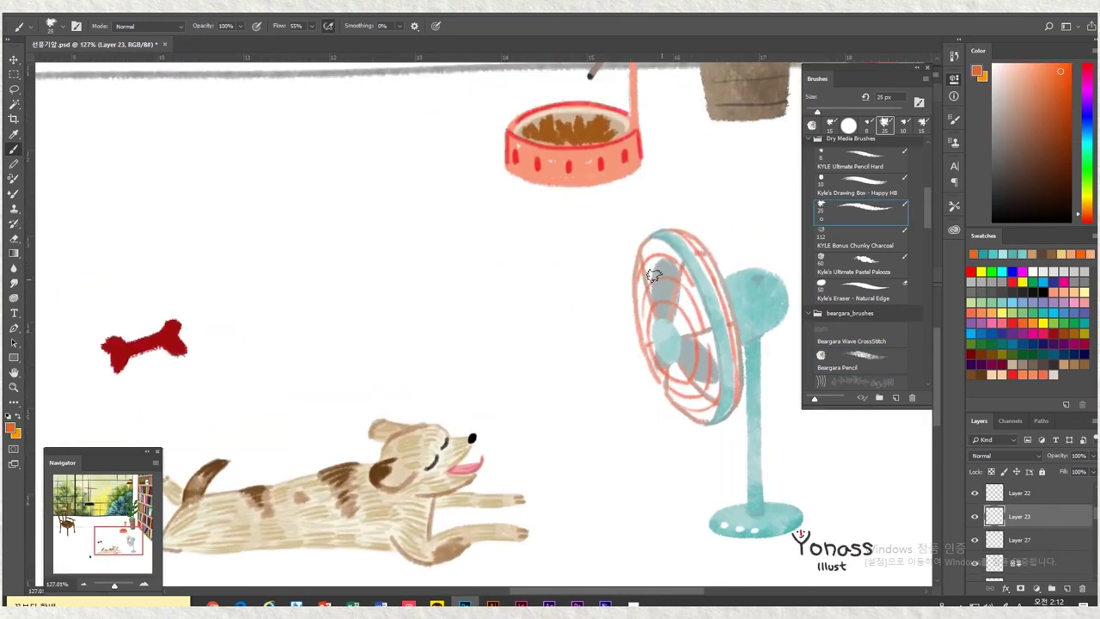
left_click_drag(659, 279, 491, 334)
Move Layer 23 above Layer 22 and draw olive and blue wavy ribbons blowing from the fan at 25 px
scroll(659, 279, "down", 5)
scroll(659, 279, "up", 4)
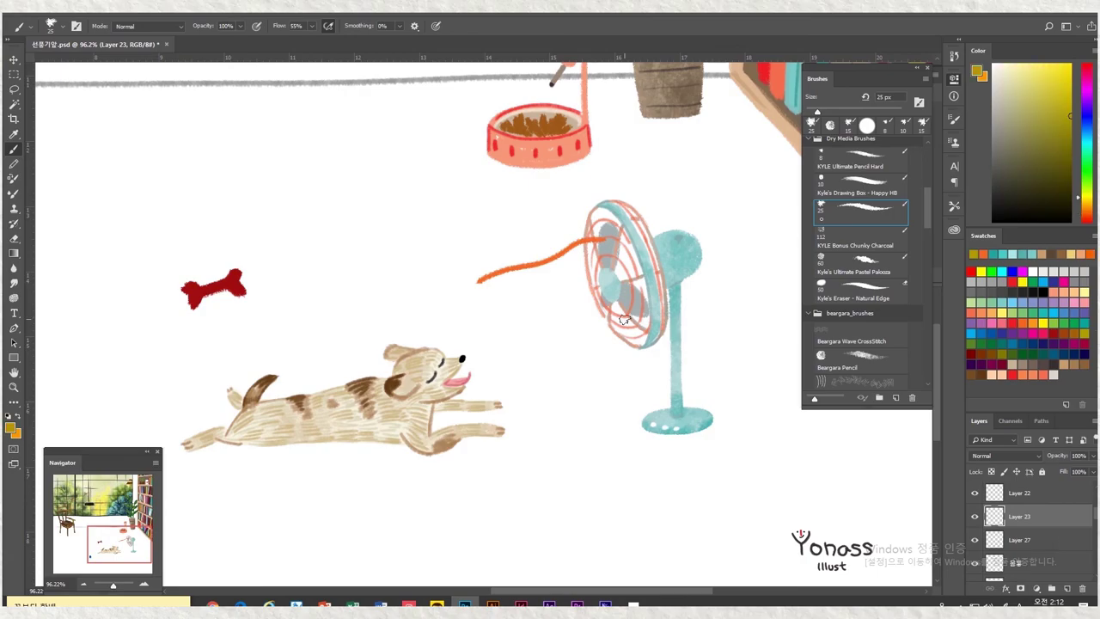
left_click_drag(1018, 517, 1029, 497)
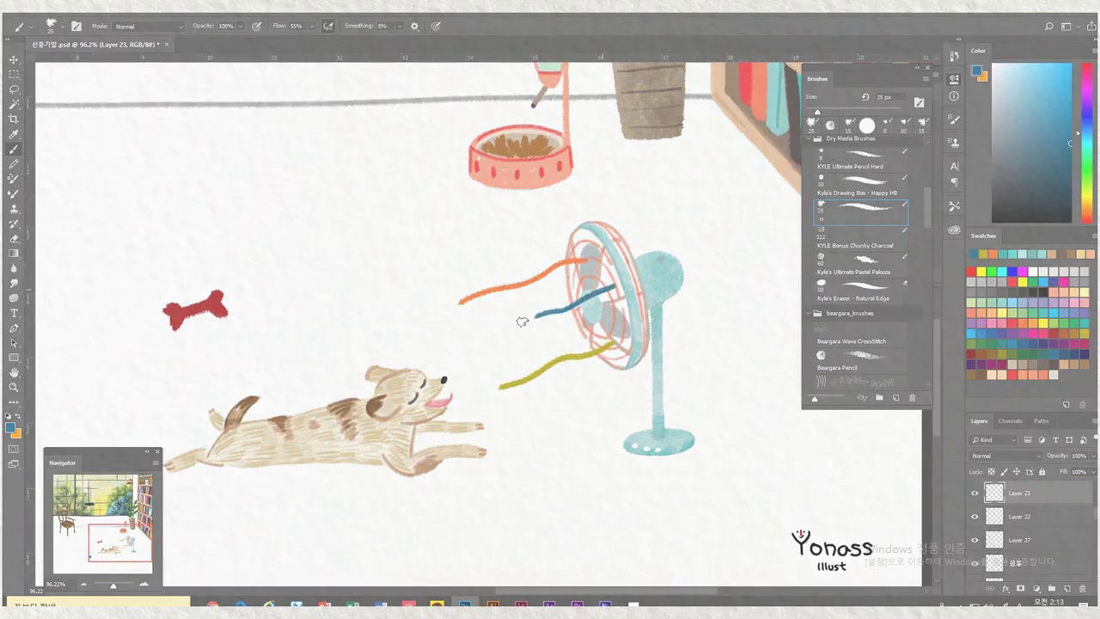